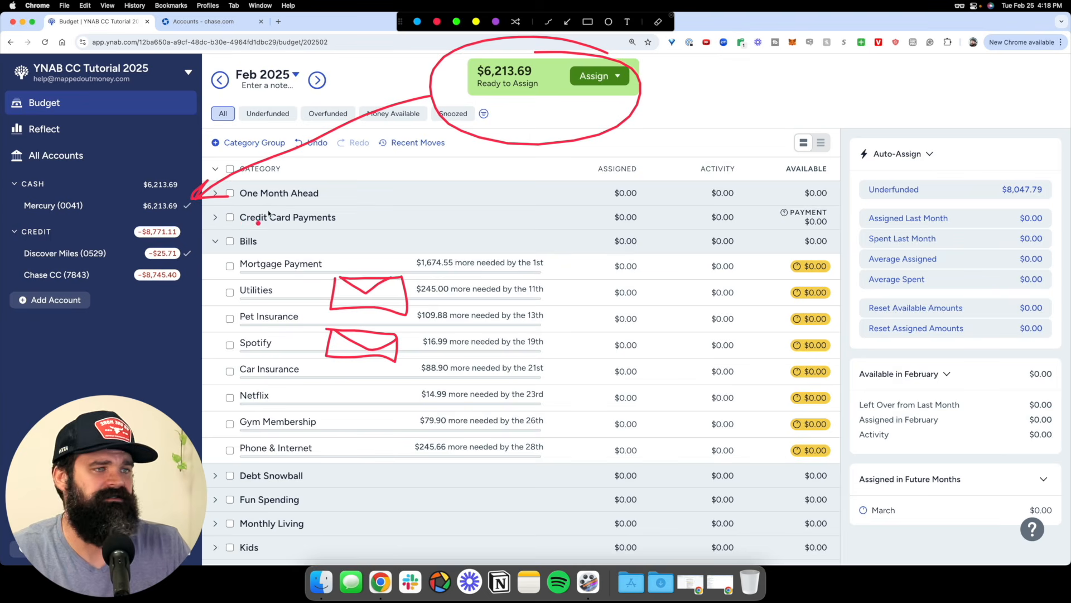
- Sketch a red envelope beside the Utilities category, circle the Ready to Assign amount with an arrow to the envelope, and erase the annotations
{"action": "key", "text": "Escape"}
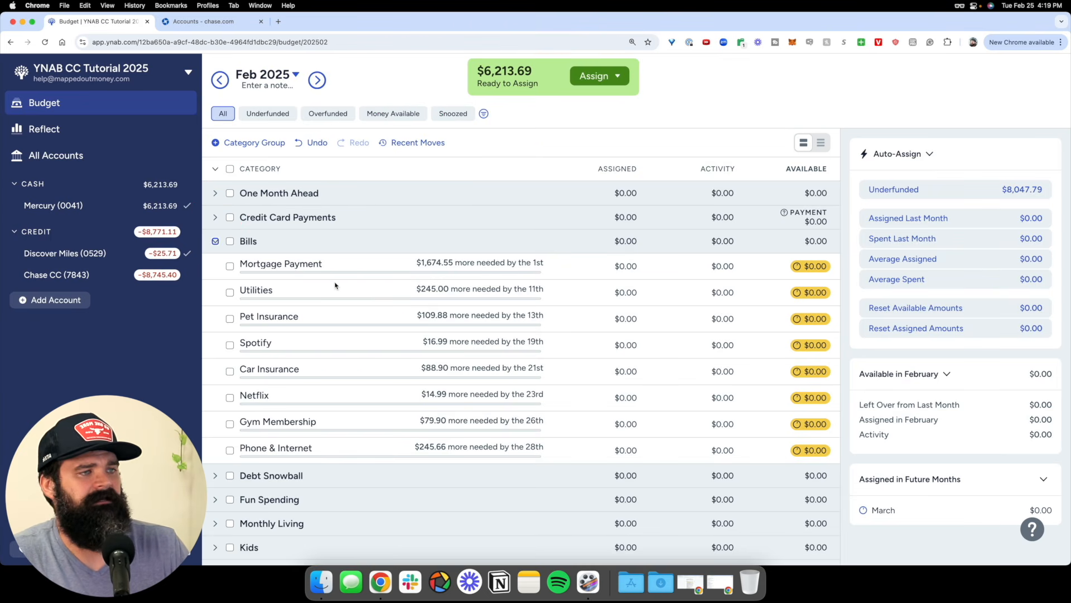
{"action": "key", "text": "ctrl+a"}
{"action": "mouse_move", "coordinate": [335, 280]}
{"action": "left_mouse_down"}
{"action": "mouse_move", "coordinate": [339, 308]}
{"action": "mouse_move", "coordinate": [385, 284]}
{"action": "mouse_move", "coordinate": [338, 282]}
{"action": "mouse_move", "coordinate": [365, 297]}
{"action": "mouse_move", "coordinate": [381, 291]}
{"action": "left_mouse_up"}
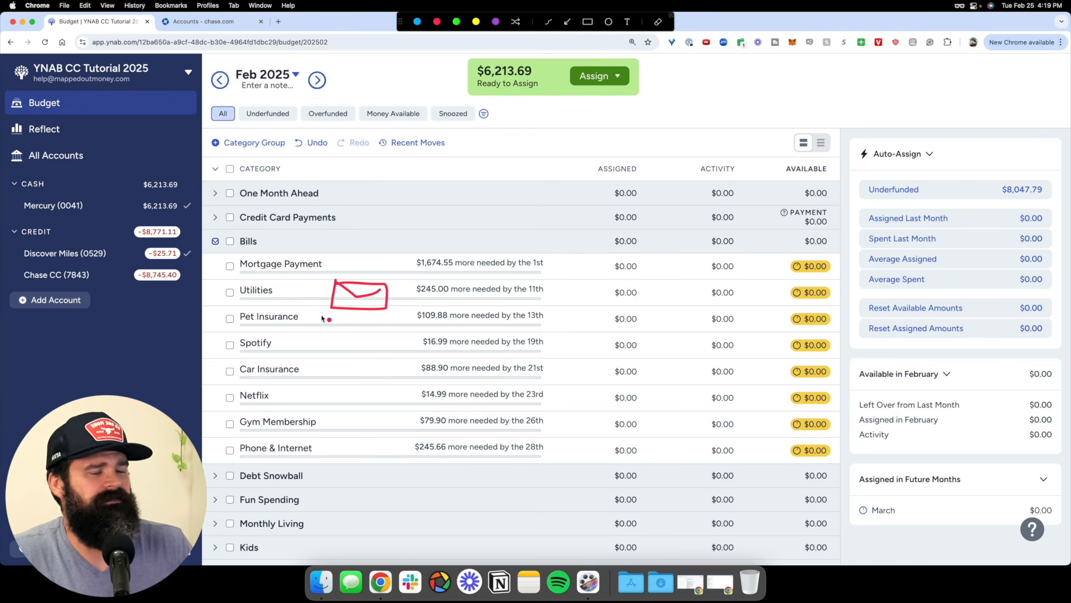
{"action": "left_click_drag", "start_coordinate": [549, 59], "coordinate": [539, 49]}
{"action": "mouse_move", "coordinate": [530, 89]}
{"action": "left_mouse_down"}
{"action": "mouse_move", "coordinate": [389, 279]}
{"action": "mouse_move", "coordinate": [431, 263]}
{"action": "left_mouse_up"}
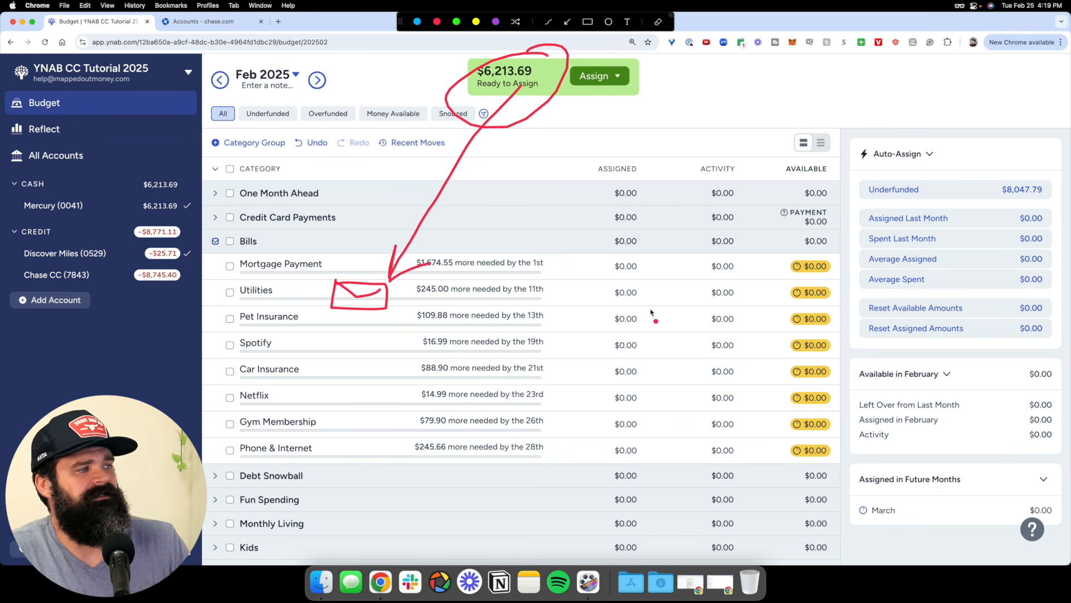
{"action": "left_click", "coordinate": [658, 22]}
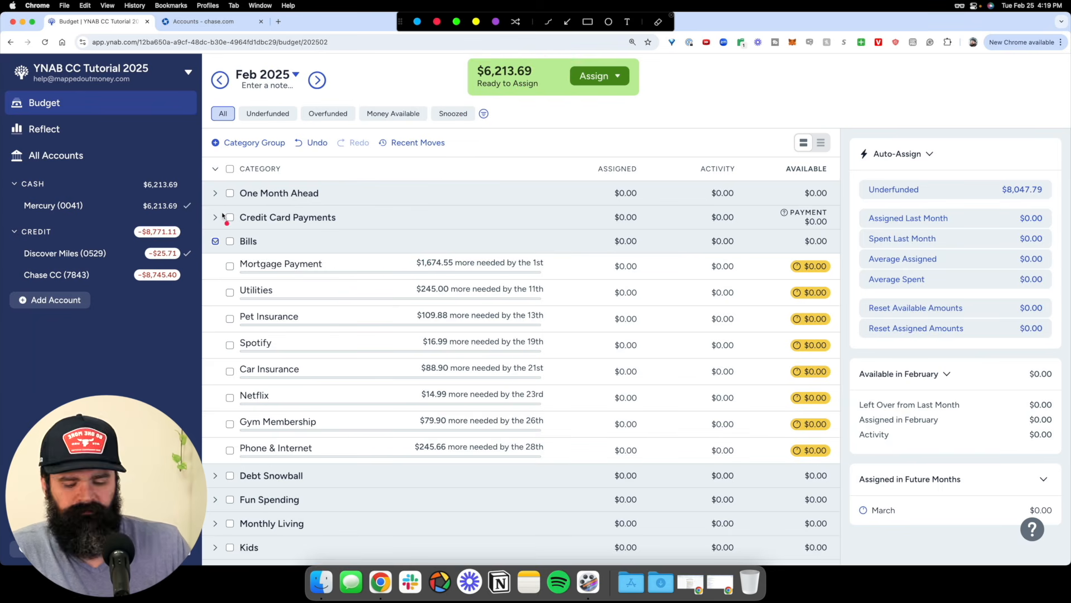
- Open the Mercury checking account and draw a red envelope labelled G in the empty area of its register
{"action": "left_click", "coordinate": [56, 205]}
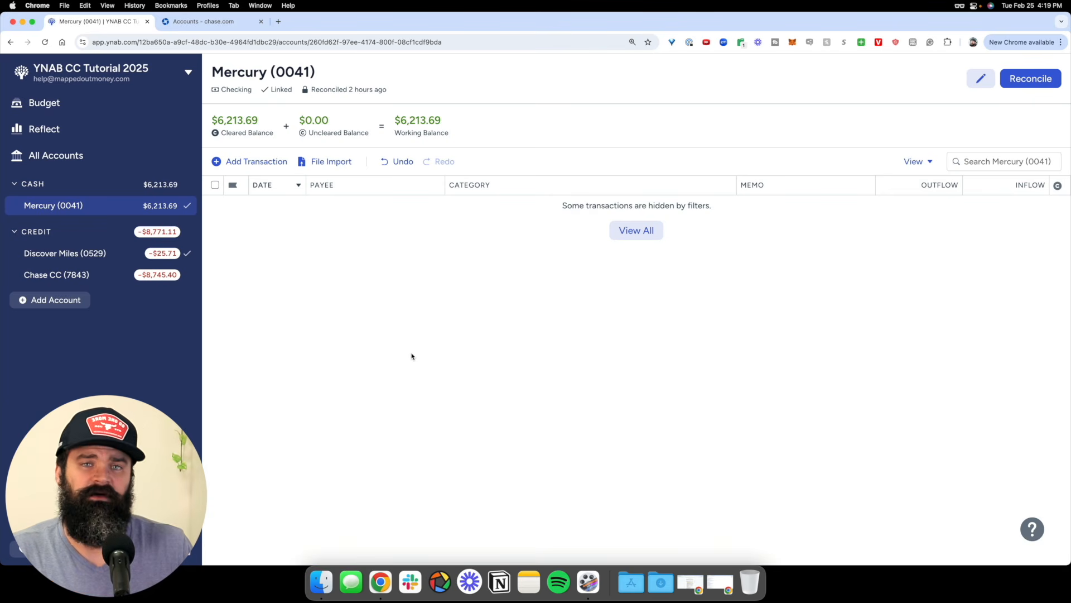
{"action": "key", "text": "ctrl+a"}
{"action": "mouse_move", "coordinate": [292, 359]}
{"action": "left_mouse_down"}
{"action": "mouse_move", "coordinate": [291, 385]}
{"action": "mouse_move", "coordinate": [328, 424]}
{"action": "mouse_move", "coordinate": [413, 424]}
{"action": "mouse_move", "coordinate": [412, 360]}
{"action": "mouse_move", "coordinate": [299, 366]}
{"action": "mouse_move", "coordinate": [350, 394]}
{"action": "mouse_move", "coordinate": [413, 360]}
{"action": "left_mouse_up"}
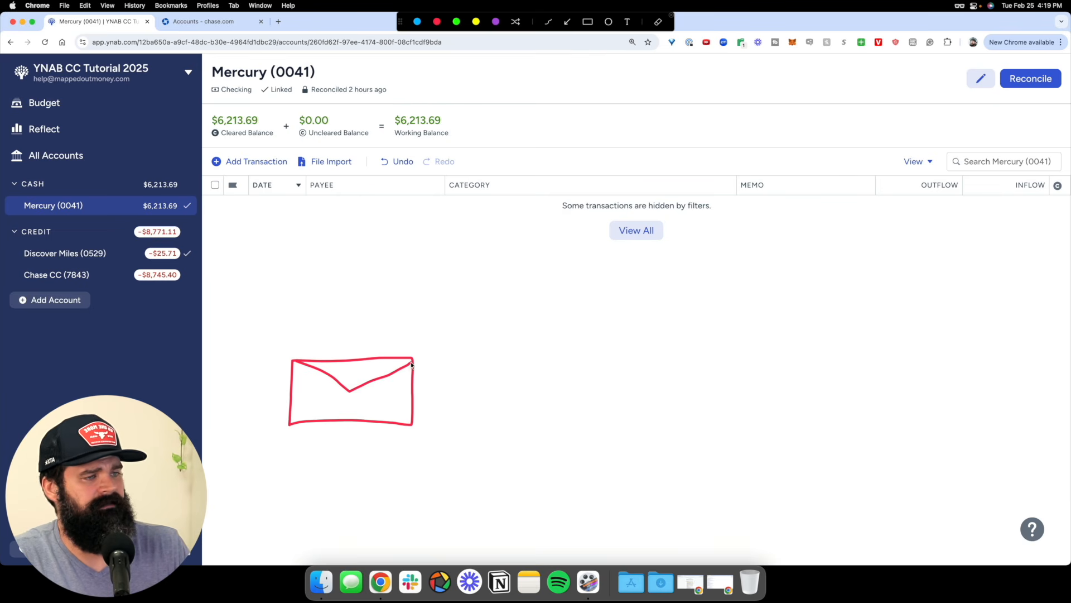
{"action": "left_click_drag", "start_coordinate": [327, 391], "coordinate": [319, 401]}
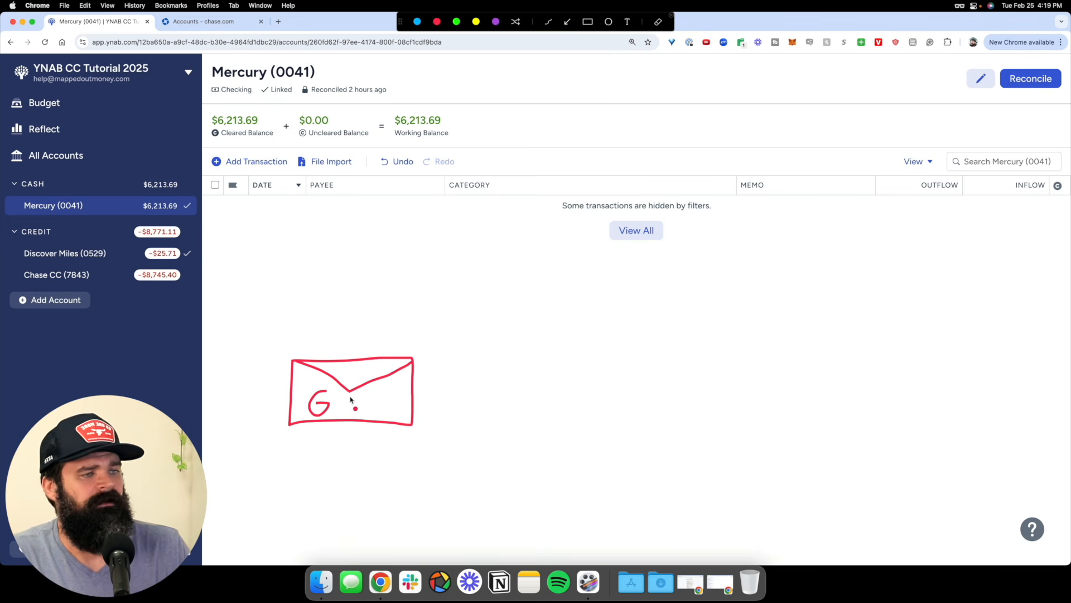
- Draw green dollar bills coming out of the red envelope and circle the Mercury account balance in green
{"action": "left_click", "coordinate": [455, 22]}
{"action": "mouse_move", "coordinate": [364, 357]}
{"action": "left_mouse_down"}
{"action": "mouse_move", "coordinate": [407, 329]}
{"action": "mouse_move", "coordinate": [393, 351]}
{"action": "mouse_move", "coordinate": [368, 336]}
{"action": "left_mouse_up"}
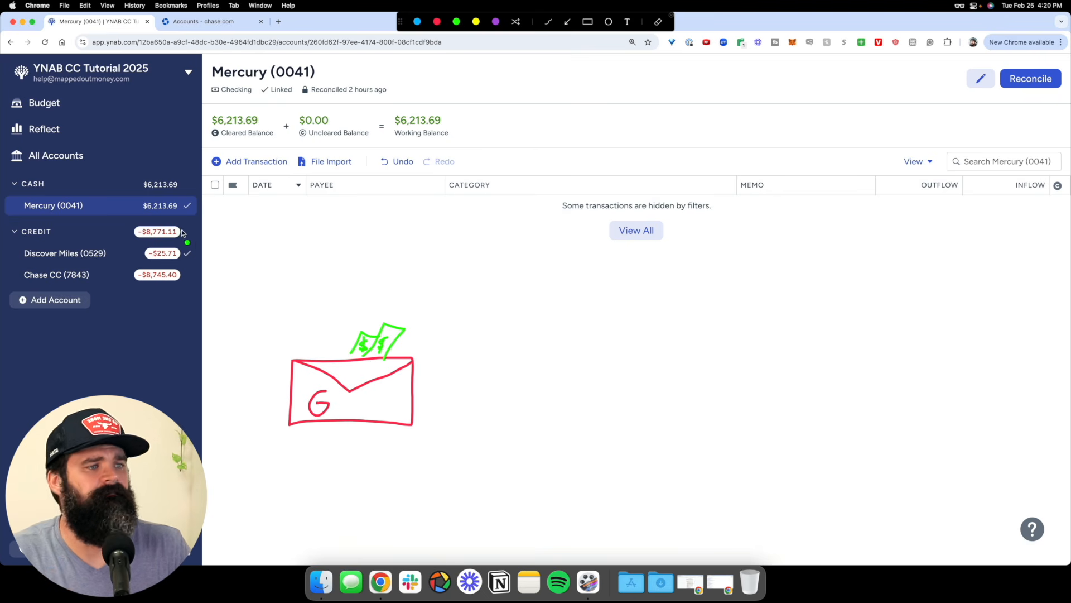
{"action": "mouse_move", "coordinate": [186, 190]}
{"action": "left_mouse_down"}
{"action": "mouse_move", "coordinate": [148, 167]}
{"action": "mouse_move", "coordinate": [160, 180]}
{"action": "left_mouse_up"}
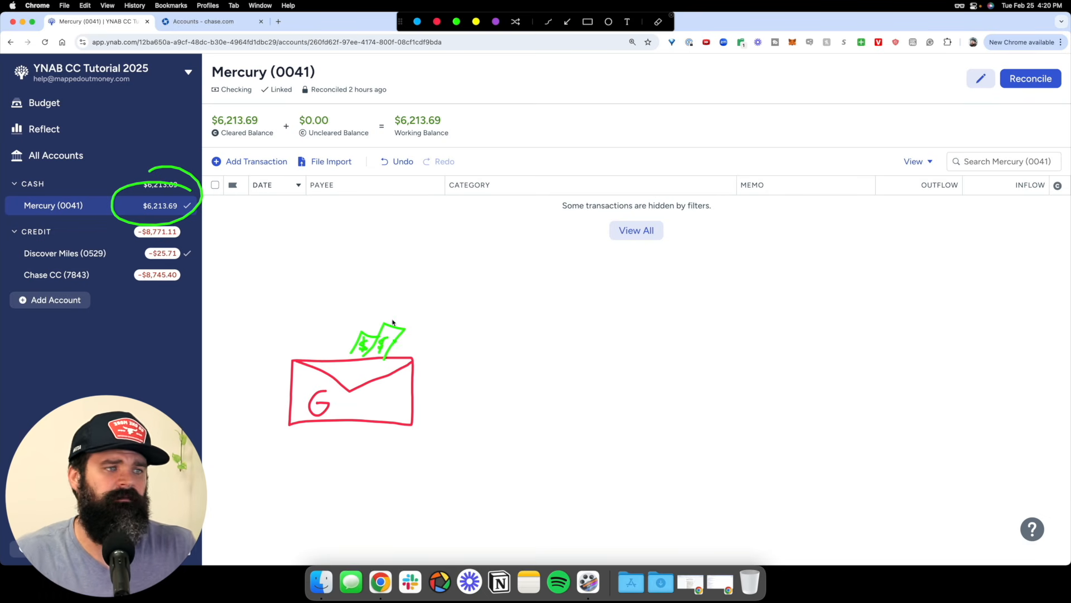
{"action": "mouse_move", "coordinate": [370, 340]}
{"action": "left_mouse_down"}
{"action": "mouse_move", "coordinate": [392, 297]}
{"action": "mouse_move", "coordinate": [484, 236]}
{"action": "mouse_move", "coordinate": [470, 287]}
{"action": "left_mouse_up"}
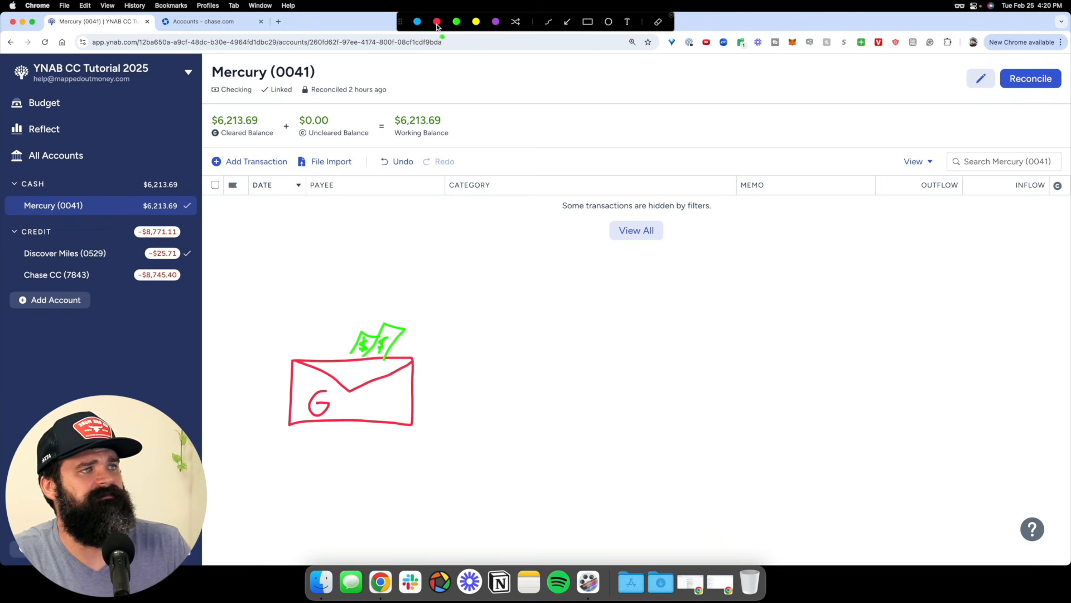
- Draw a blue envelope beside the red one and circle the Mercury balance again in green
{"action": "left_click", "coordinate": [418, 22]}
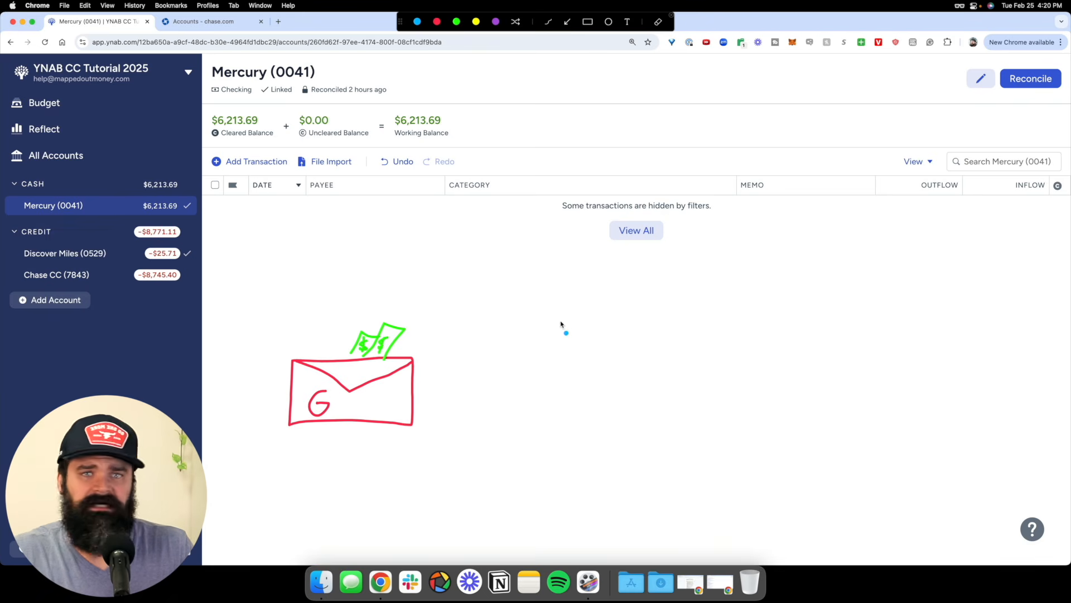
{"action": "mouse_move", "coordinate": [574, 351]}
{"action": "left_mouse_down"}
{"action": "mouse_move", "coordinate": [571, 433]}
{"action": "mouse_move", "coordinate": [735, 434]}
{"action": "mouse_move", "coordinate": [686, 349]}
{"action": "mouse_move", "coordinate": [575, 351]}
{"action": "mouse_move", "coordinate": [639, 391]}
{"action": "mouse_move", "coordinate": [727, 348]}
{"action": "left_mouse_up"}
{"action": "left_click", "coordinate": [457, 23]}
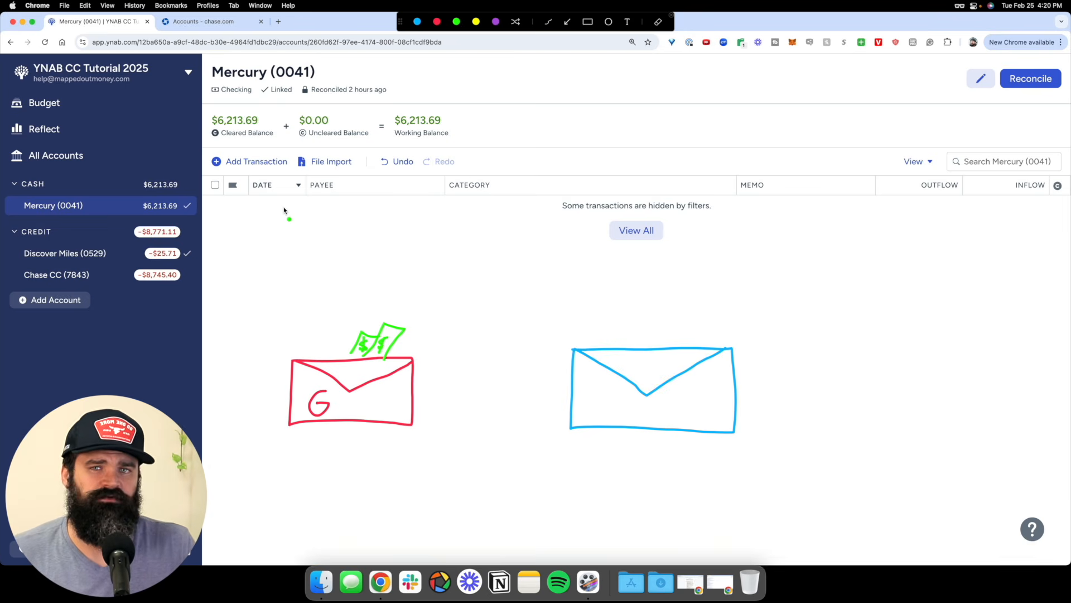
{"action": "mouse_move", "coordinate": [208, 191]}
{"action": "left_mouse_down"}
{"action": "mouse_move", "coordinate": [156, 186]}
{"action": "mouse_move", "coordinate": [180, 187]}
{"action": "left_mouse_up"}
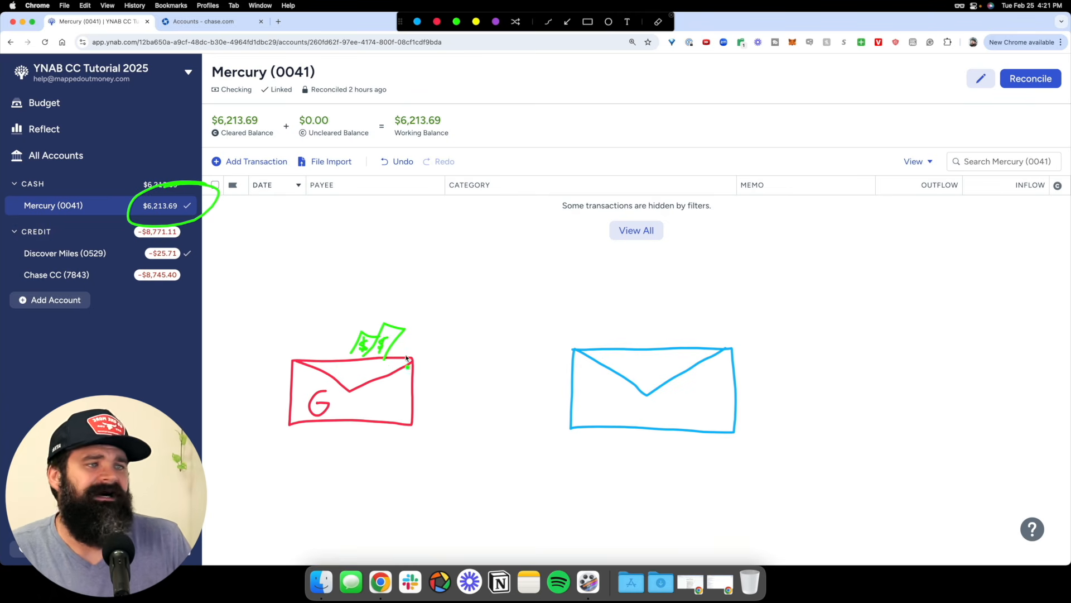
- Label the blue envelope CC and draw green arrows and a dollar bill to show money moving there from the G envelope
{"action": "left_click", "coordinate": [417, 22]}
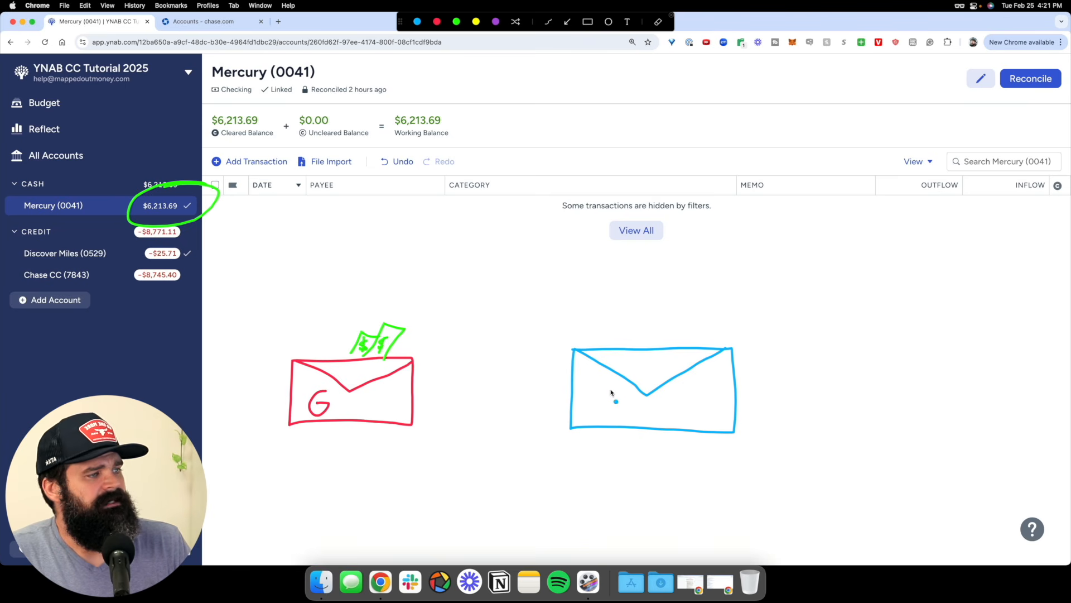
{"action": "mouse_move", "coordinate": [629, 389]}
{"action": "left_mouse_down"}
{"action": "mouse_move", "coordinate": [623, 419]}
{"action": "mouse_move", "coordinate": [648, 423]}
{"action": "left_mouse_up"}
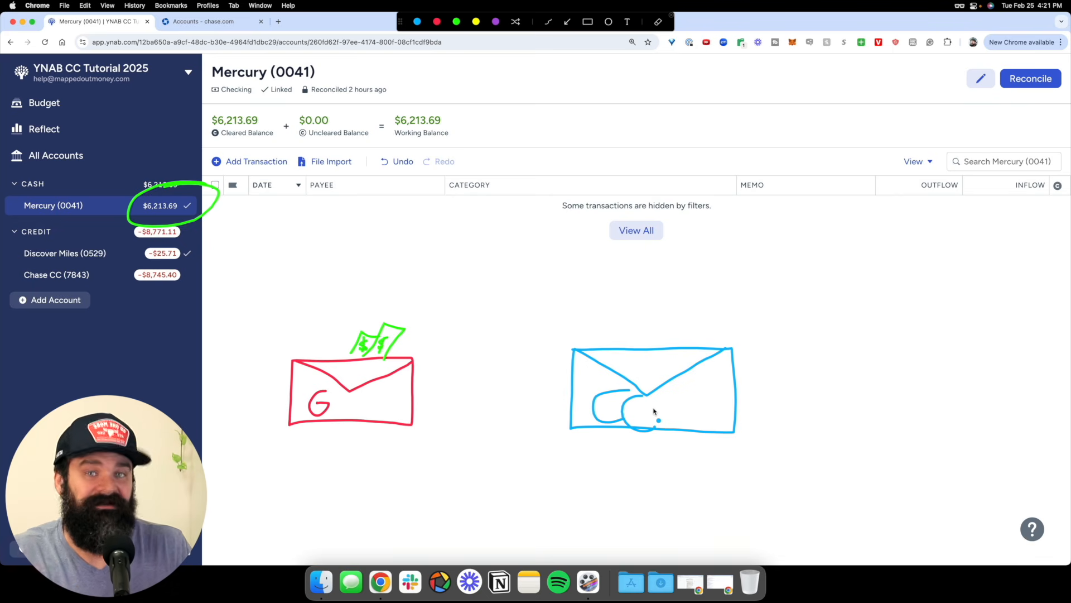
{"action": "left_click", "coordinate": [456, 22]}
{"action": "mouse_move", "coordinate": [397, 329]}
{"action": "left_mouse_down"}
{"action": "mouse_move", "coordinate": [490, 263]}
{"action": "mouse_move", "coordinate": [621, 339]}
{"action": "mouse_move", "coordinate": [633, 319]}
{"action": "mouse_move", "coordinate": [643, 349]}
{"action": "mouse_move", "coordinate": [632, 342]}
{"action": "mouse_move", "coordinate": [641, 342]}
{"action": "left_mouse_up"}
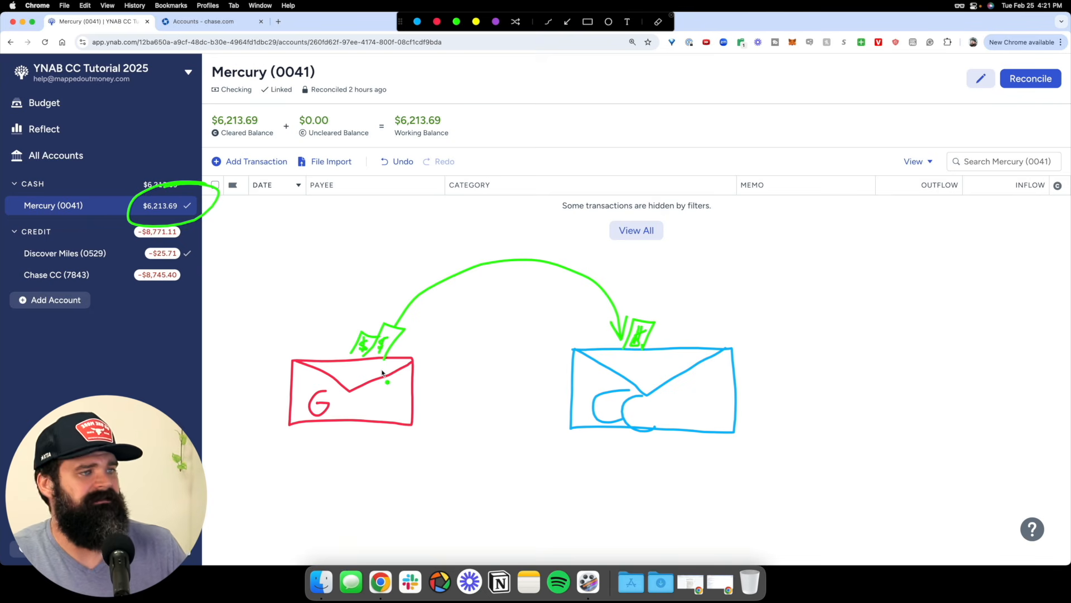
{"action": "mouse_move", "coordinate": [385, 358]}
{"action": "left_mouse_down"}
{"action": "mouse_move", "coordinate": [397, 328]}
{"action": "mouse_move", "coordinate": [532, 301]}
{"action": "mouse_move", "coordinate": [597, 353]}
{"action": "left_mouse_up"}
{"action": "mouse_move", "coordinate": [585, 309]}
{"action": "left_mouse_down"}
{"action": "mouse_move", "coordinate": [602, 352]}
{"action": "mouse_move", "coordinate": [570, 350]}
{"action": "left_mouse_up"}
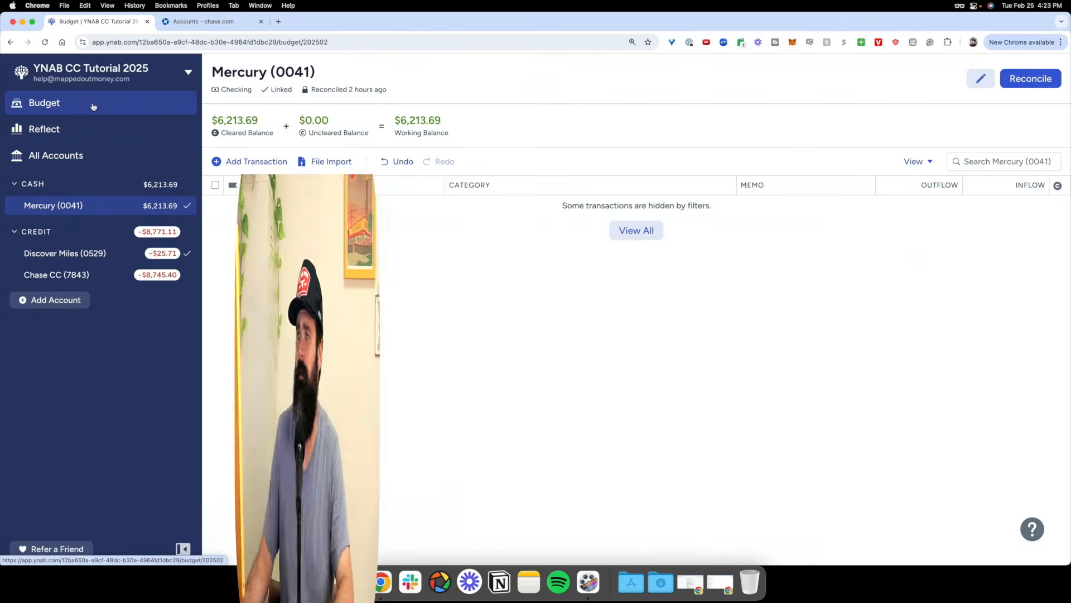
- In the February budget, collapse Bills and auto-assign the underfunded amounts to all Fun Spending categories
{"action": "left_click", "coordinate": [91, 104]}
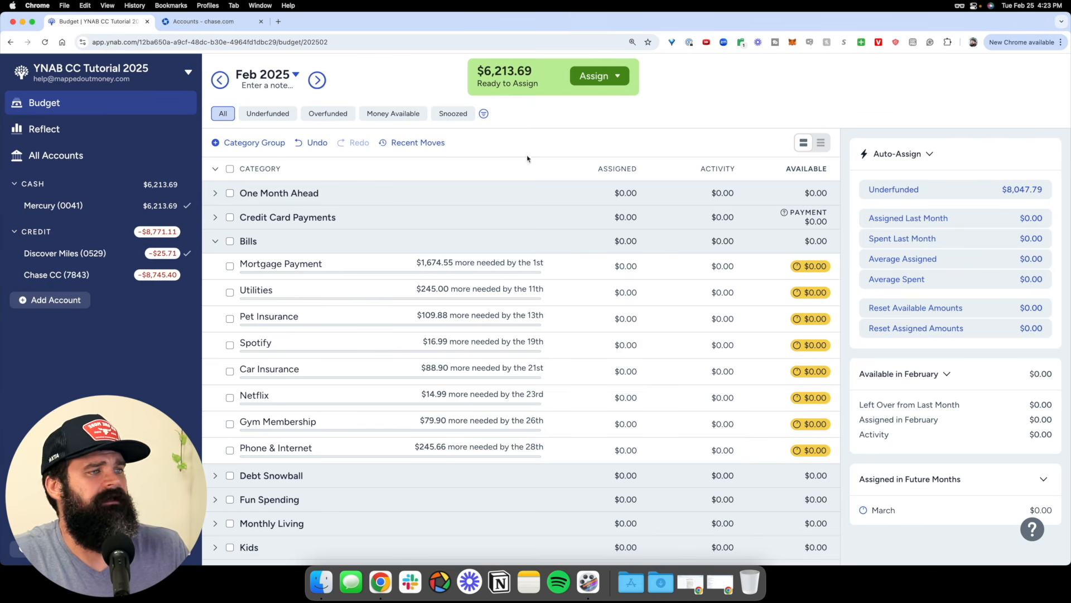
{"action": "left_click", "coordinate": [215, 241]}
{"action": "left_click", "coordinate": [215, 289]}
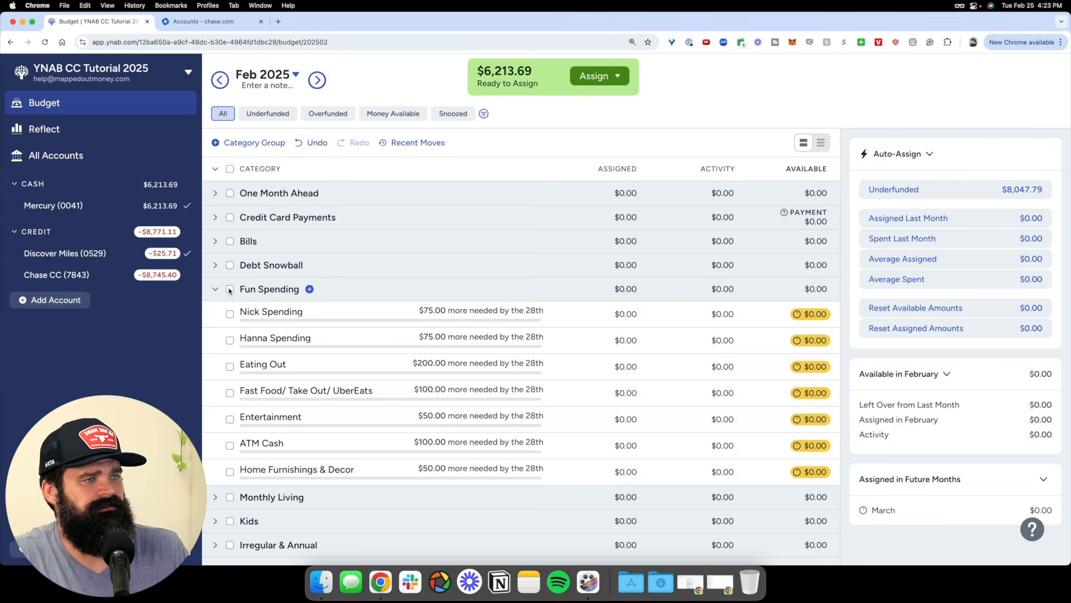
{"action": "left_click", "coordinate": [229, 290]}
{"action": "left_click", "coordinate": [955, 249]}
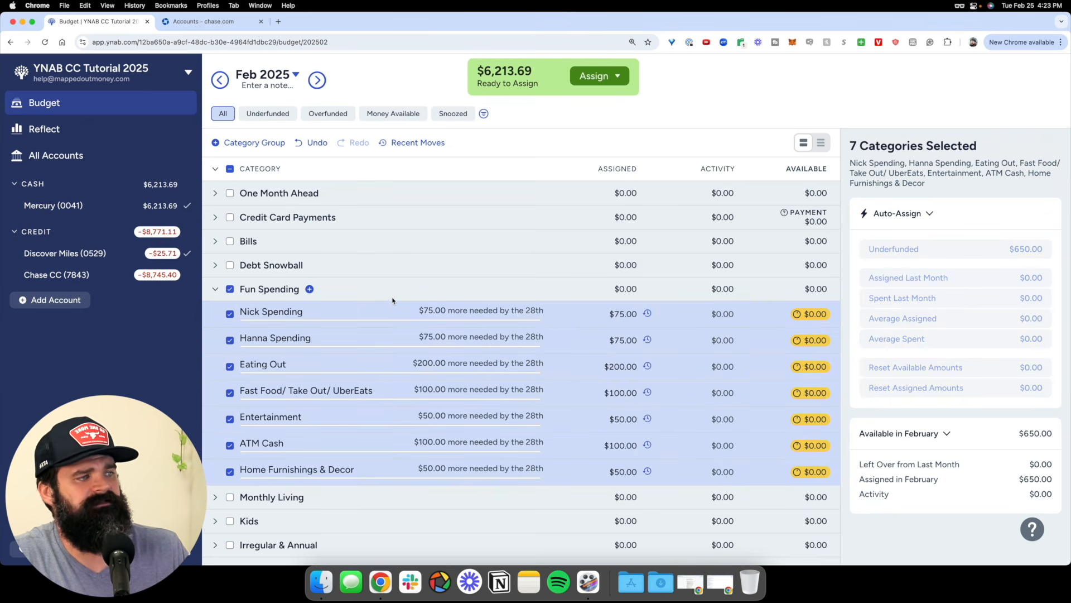
- Auto-assign the underfunded amounts to all Monthly Living categories and clear the category selection
{"action": "scroll", "coordinate": [350, 380], "scroll_direction": "down", "scroll_amount": 3}
{"action": "left_click", "coordinate": [214, 433]}
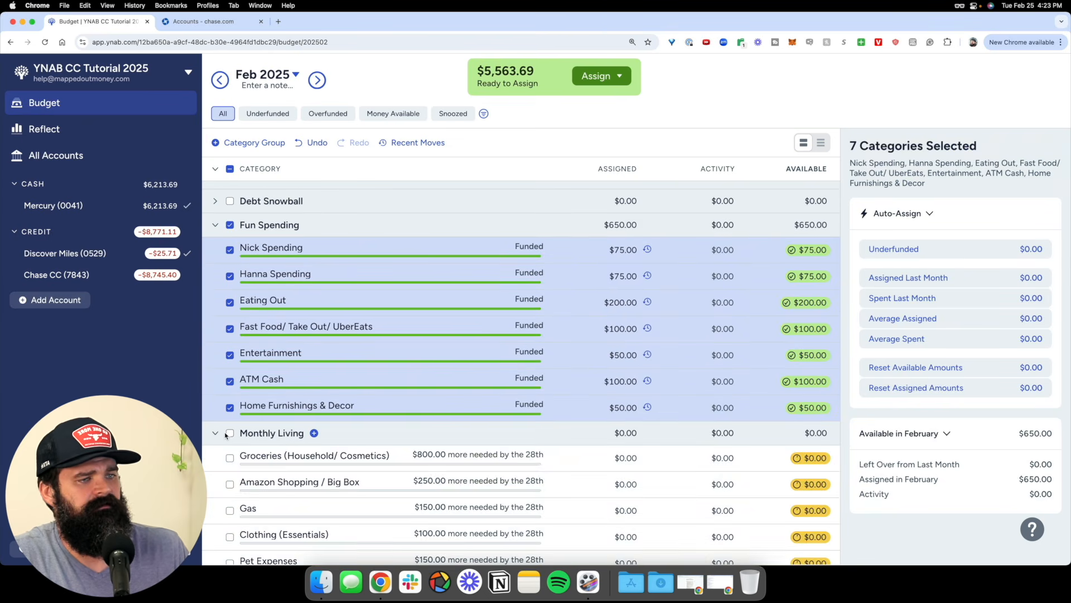
{"action": "left_click", "coordinate": [230, 433]}
{"action": "left_click", "coordinate": [956, 278]}
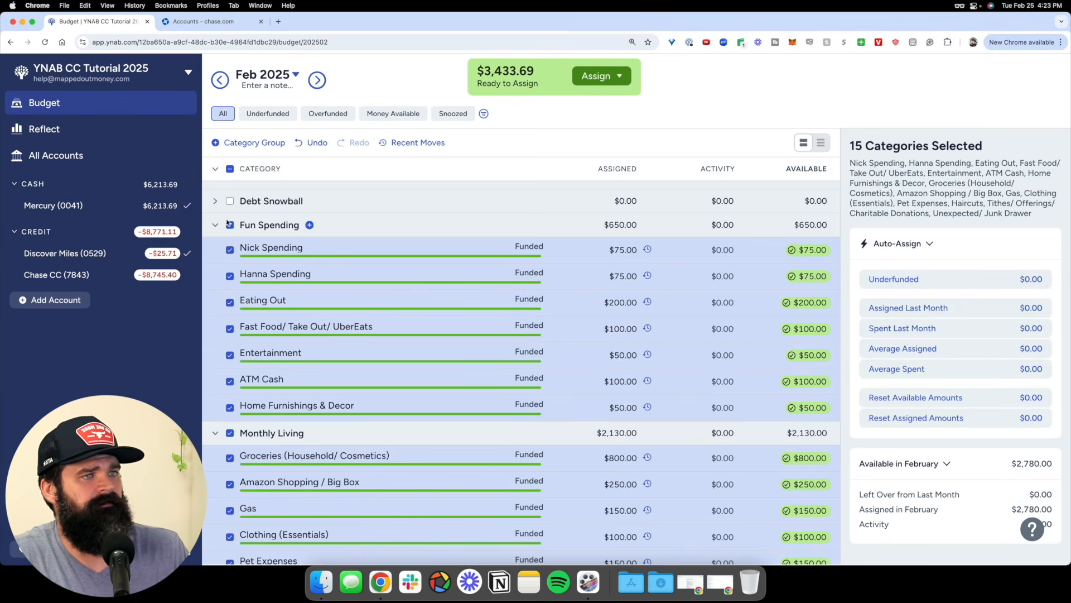
{"action": "left_click", "coordinate": [228, 169]}
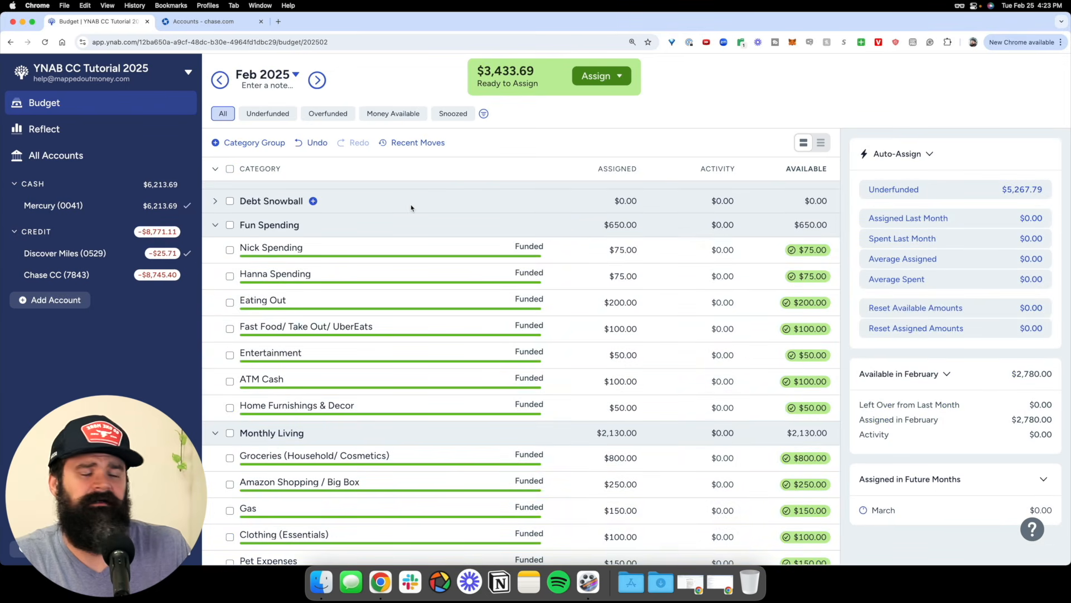
- Collapse the Fun Spending group and expand Credit Card Payments to show it together with the Monthly Living categories
{"action": "scroll", "coordinate": [411, 207], "scroll_direction": "down", "scroll_amount": 4}
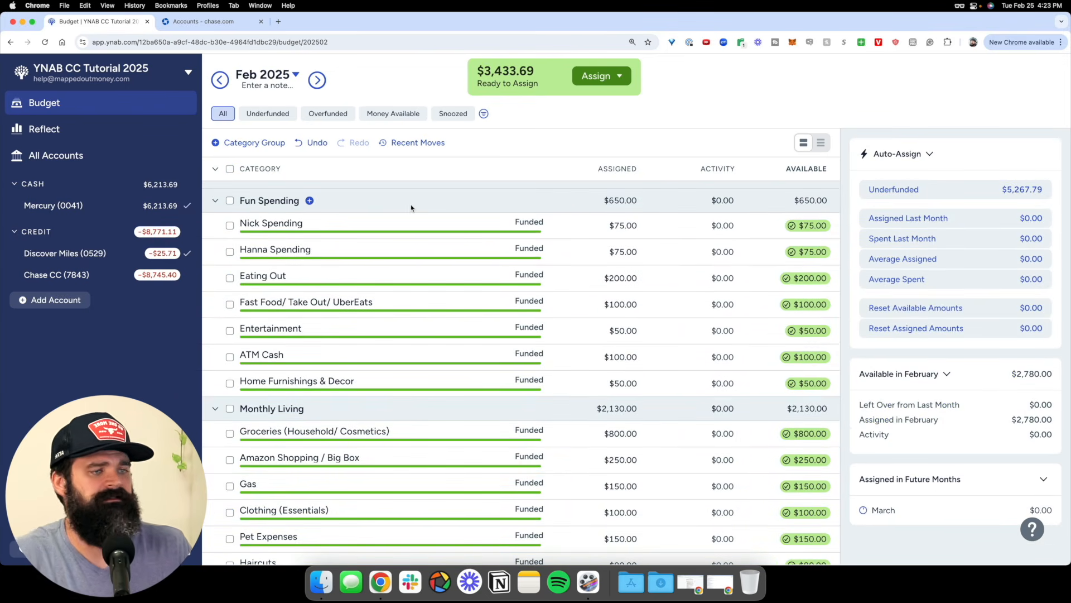
{"action": "scroll", "coordinate": [411, 208], "scroll_direction": "down", "scroll_amount": 2}
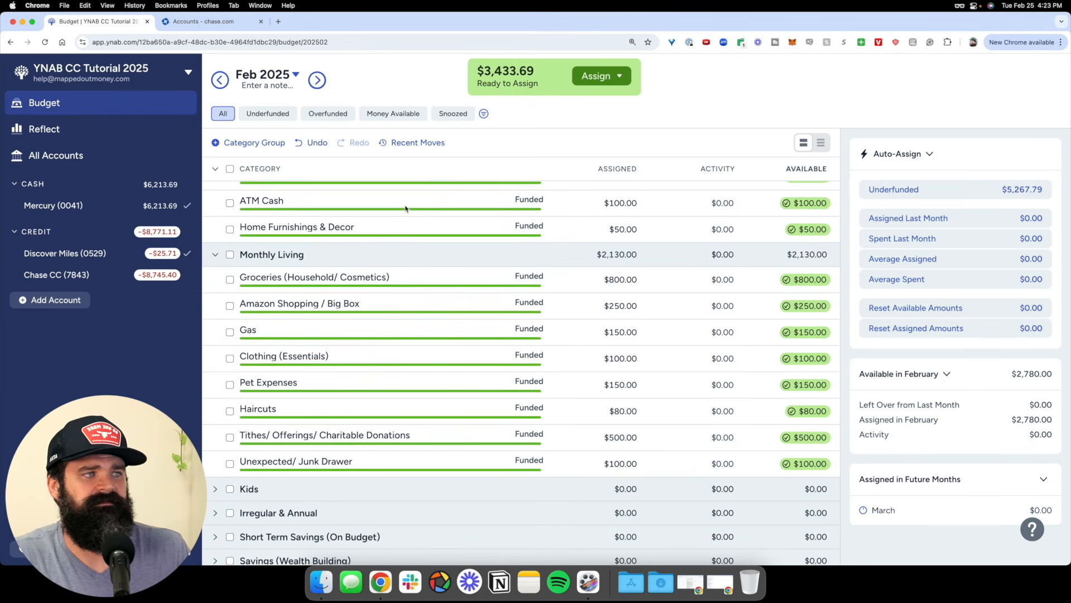
{"action": "scroll", "coordinate": [233, 294], "scroll_direction": "up", "scroll_amount": 8}
{"action": "left_click", "coordinate": [215, 289]}
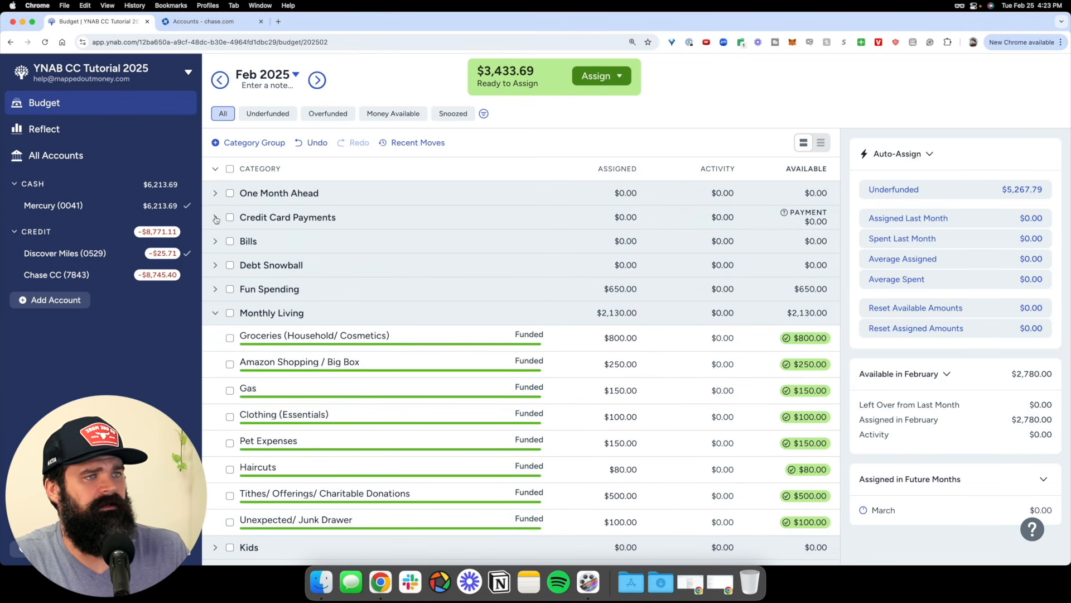
{"action": "left_click", "coordinate": [215, 217]}
{"action": "scroll", "coordinate": [357, 274], "scroll_direction": "down", "scroll_amount": 2}
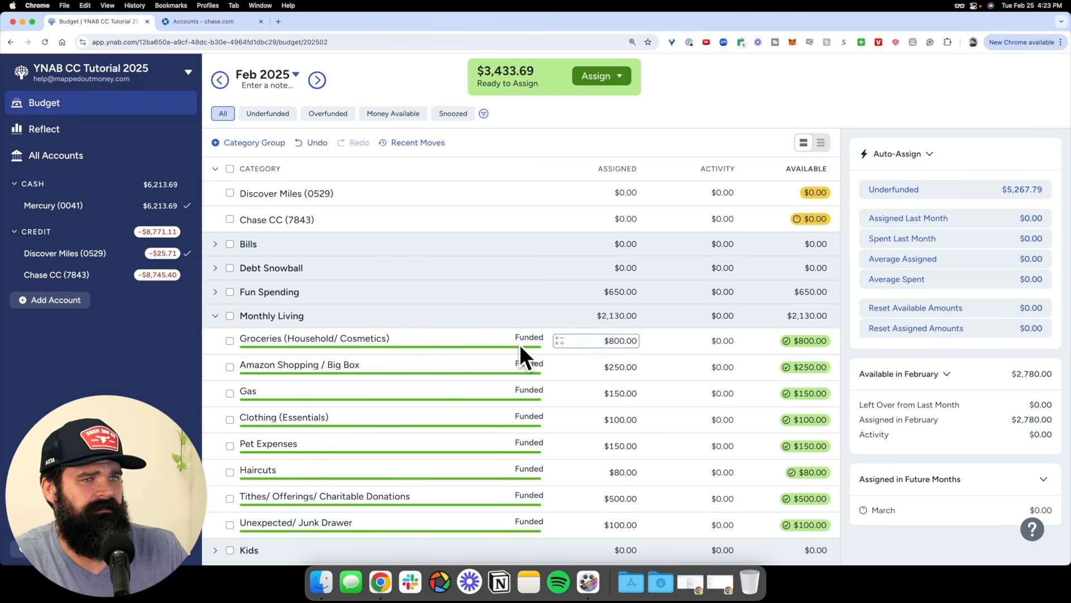
- Record a $100 outflow in the Mercury account to payee PUblix under Groceries (Household/ Cosmetics)
{"action": "left_click", "coordinate": [94, 209]}
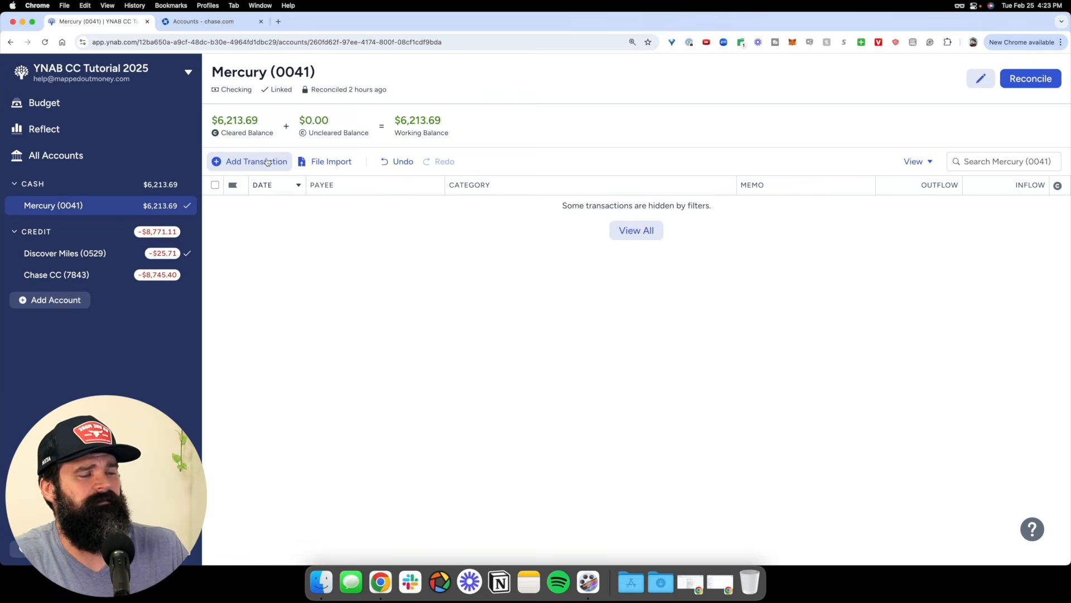
{"action": "left_click", "coordinate": [257, 162]}
{"action": "key", "text": "Tab"}
{"action": "type", "text": "PUbl"}
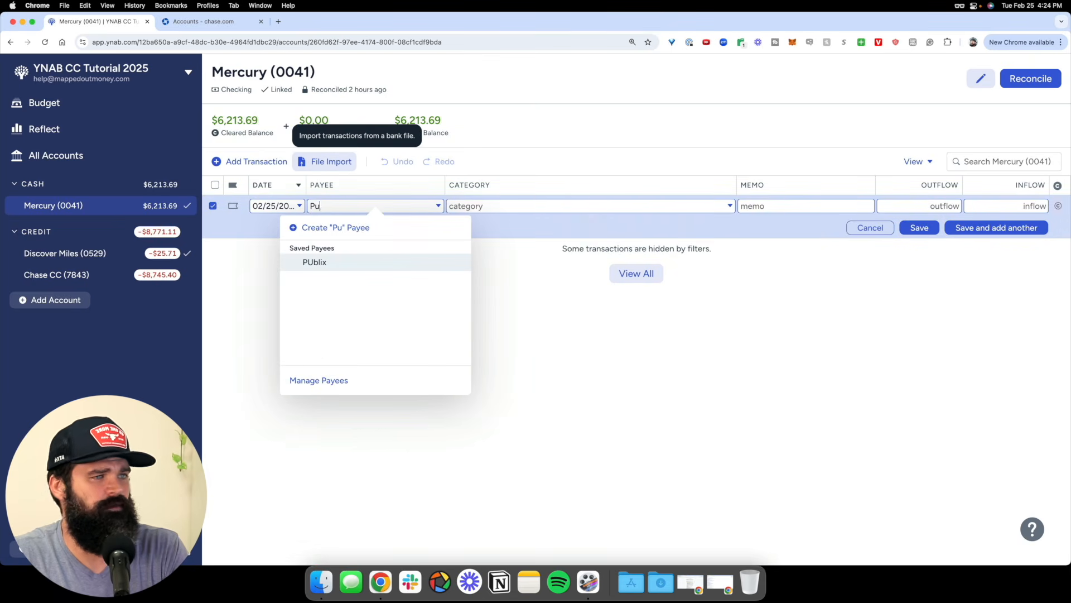
{"action": "key", "text": "Tab"}
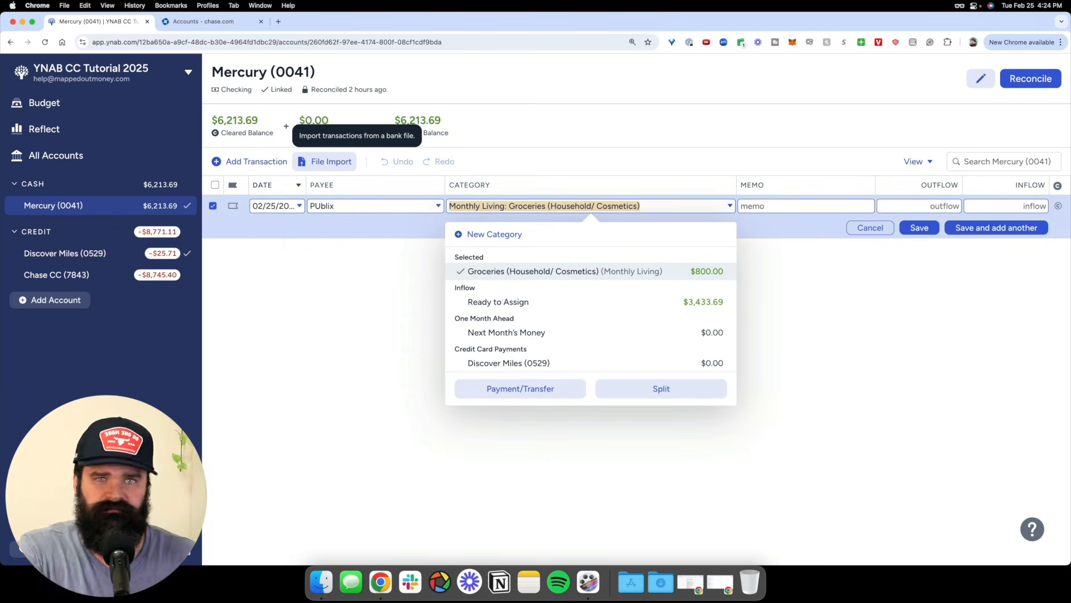
{"action": "left_click", "coordinate": [924, 206]}
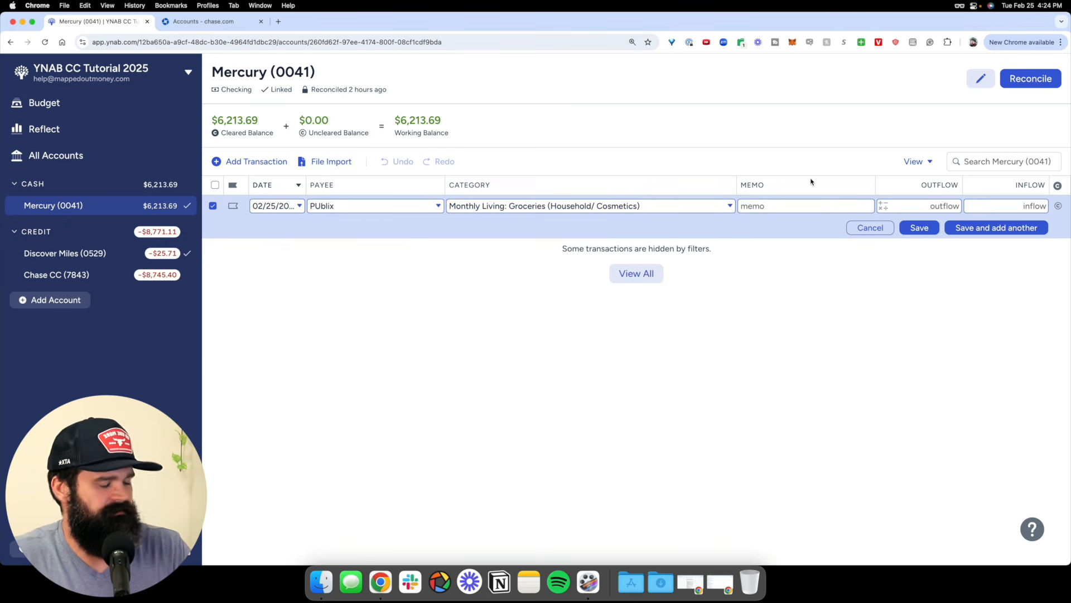
{"action": "type", "text": "100"}
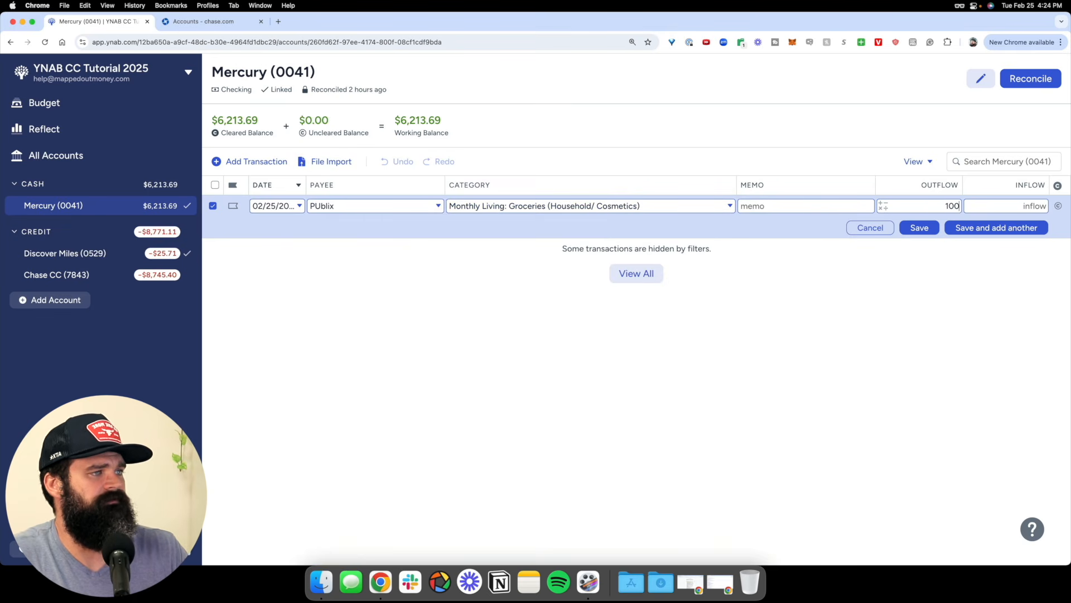
{"action": "left_click", "coordinate": [919, 228]}
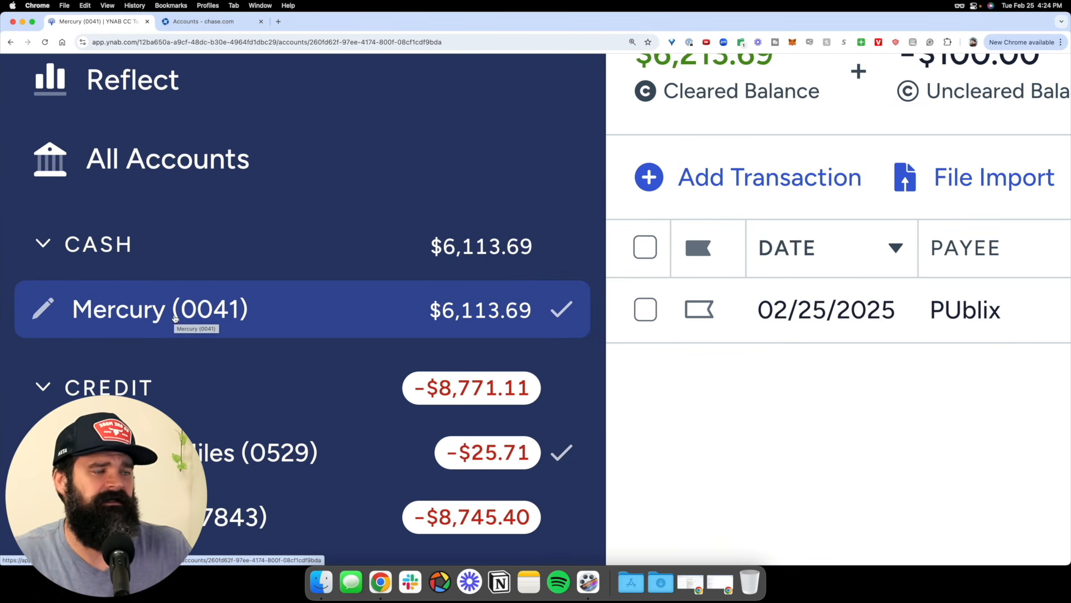
- Return to the February budget to check the Groceries activity and available amount
{"action": "scroll", "coordinate": [175, 318], "scroll_direction": "down", "scroll_amount": 5}
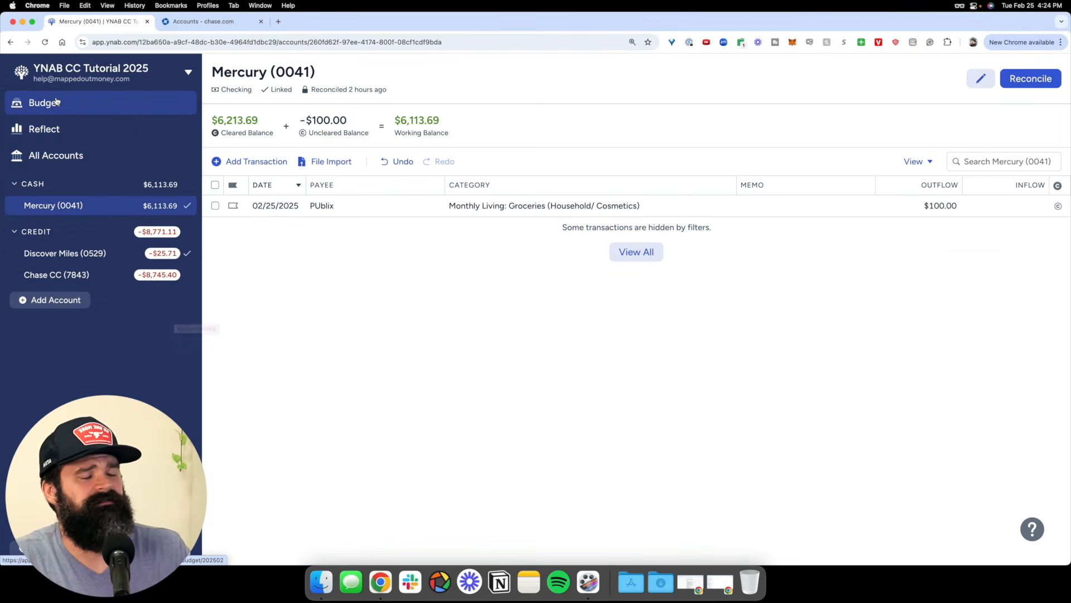
{"action": "left_click", "coordinate": [56, 102]}
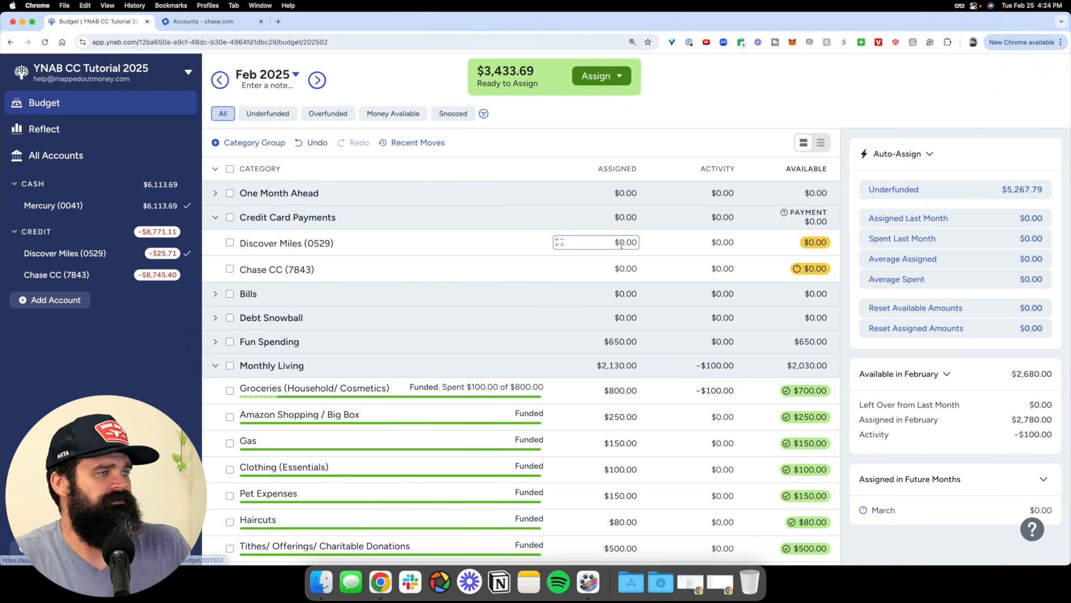
- Examine the assigned, activity and available amounts for Groceries in the February budget
{"action": "scroll", "coordinate": [615, 243], "scroll_direction": "down", "scroll_amount": 5}
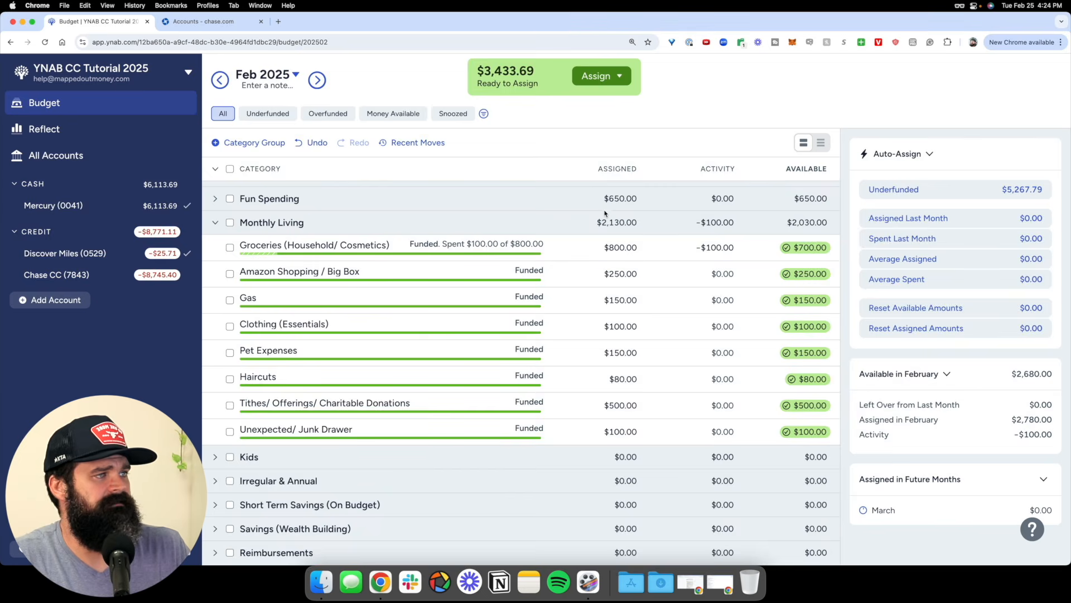
{"action": "scroll", "coordinate": [594, 178], "scroll_direction": "up", "scroll_amount": 5}
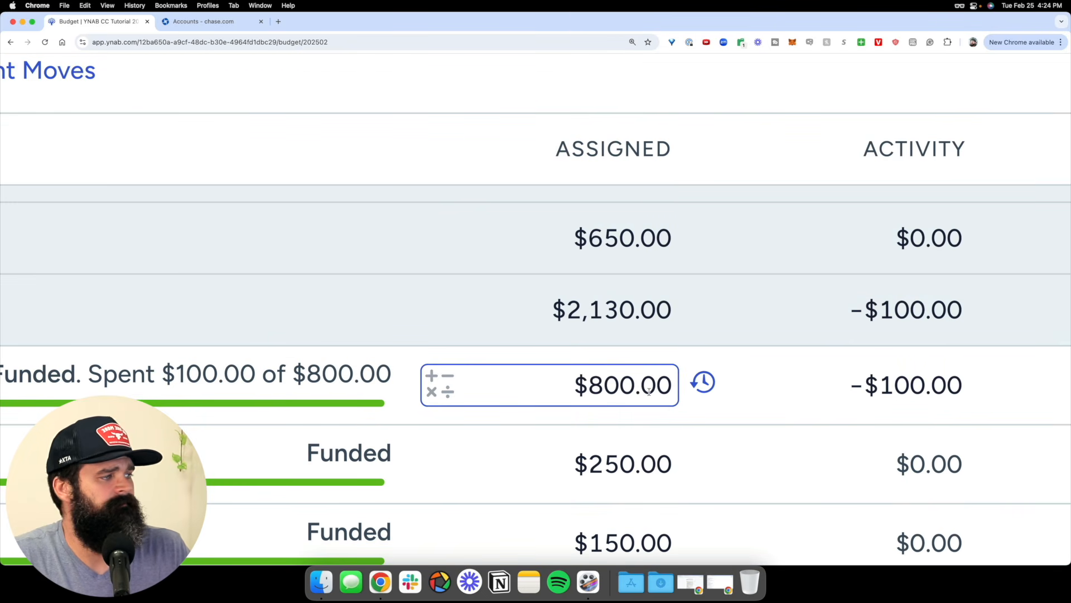
{"action": "scroll", "coordinate": [648, 391], "scroll_direction": "right", "scroll_amount": 5}
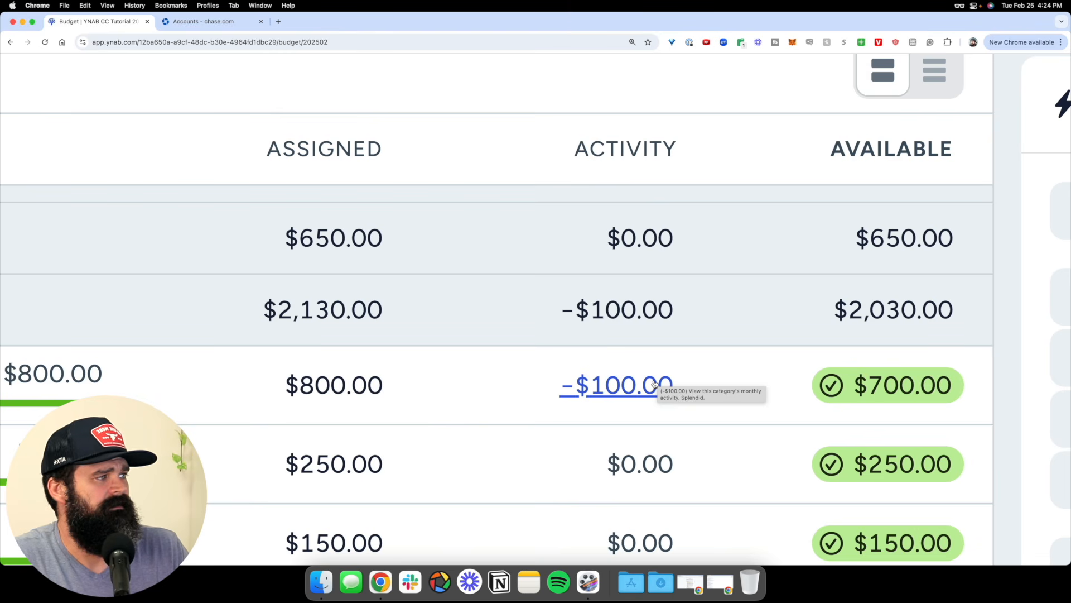
{"action": "scroll", "coordinate": [654, 384], "scroll_direction": "right", "scroll_amount": 2}
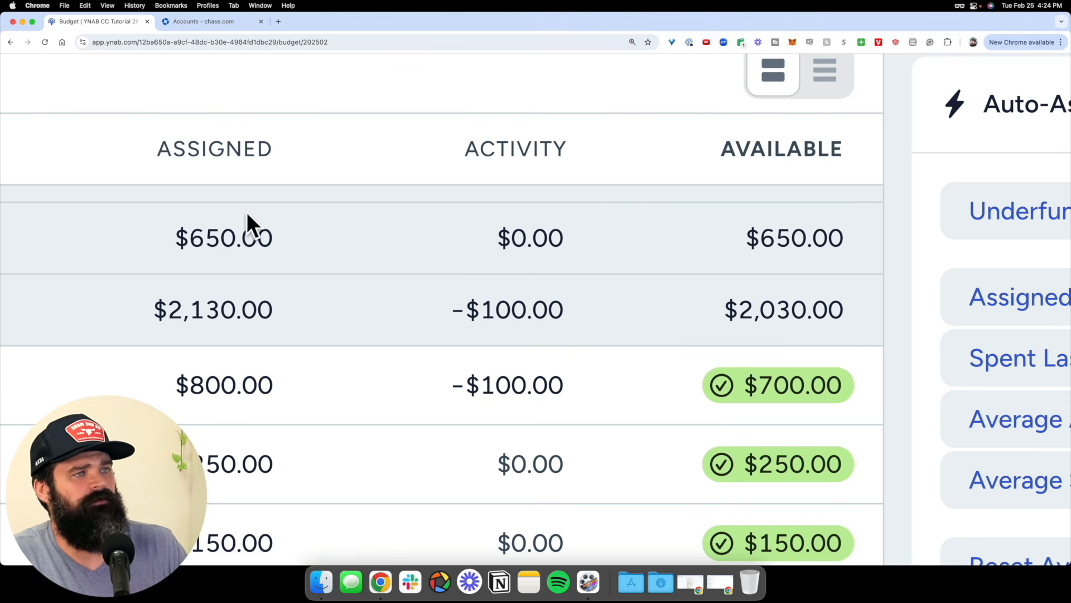
{"action": "mouse_move", "coordinate": [678, 179]}
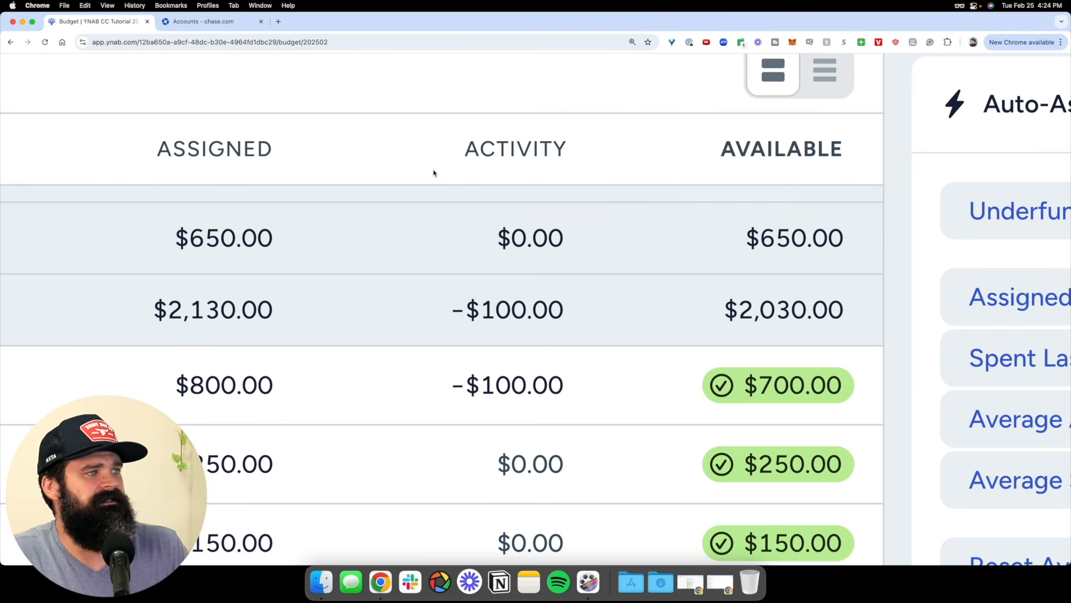
{"action": "scroll", "coordinate": [434, 173], "scroll_direction": "down", "scroll_amount": 5}
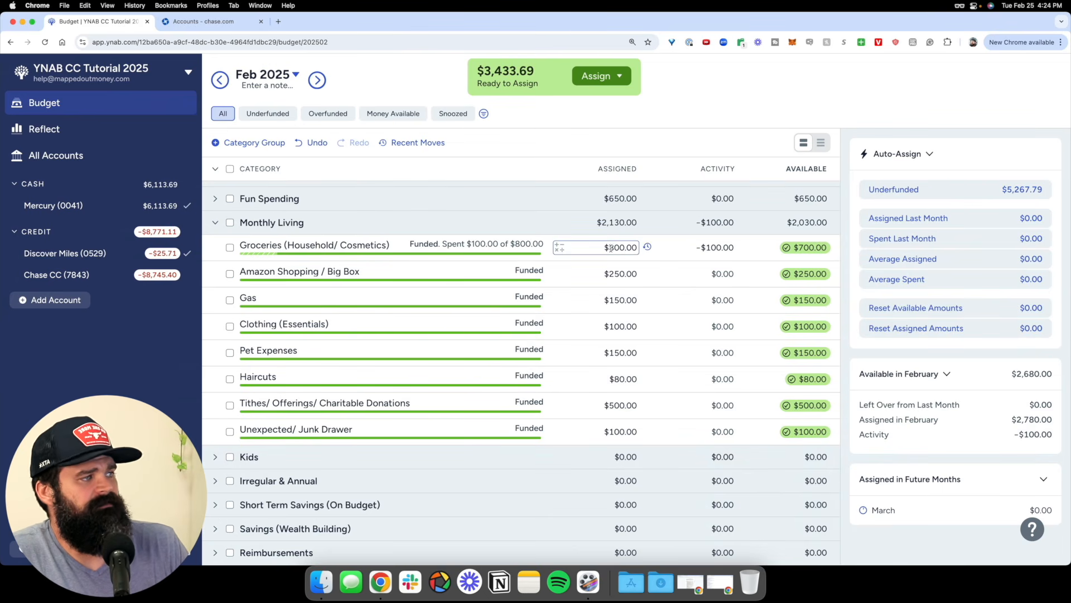
- Compare the Mercury and Discover Miles account balances with the Monthly Living and Credit Card Payments categories
{"action": "scroll", "coordinate": [784, 273], "scroll_direction": "up", "scroll_amount": 1}
{"action": "scroll", "coordinate": [784, 273], "scroll_direction": "up", "scroll_amount": 1}
{"action": "scroll", "coordinate": [137, 200], "scroll_direction": "up", "scroll_amount": 5}
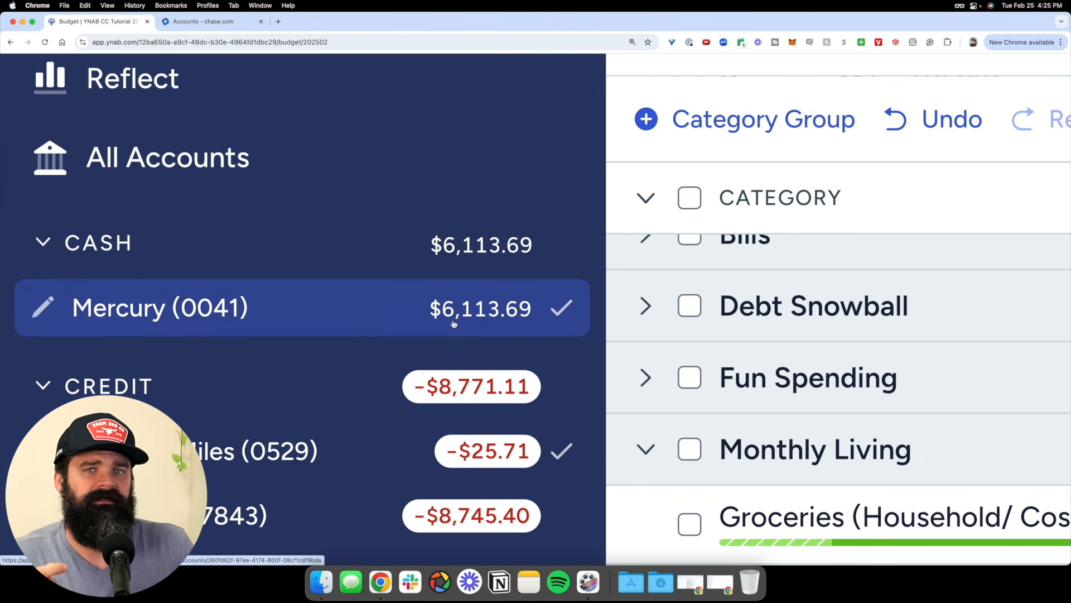
{"action": "scroll", "coordinate": [454, 323], "scroll_direction": "down", "scroll_amount": 5}
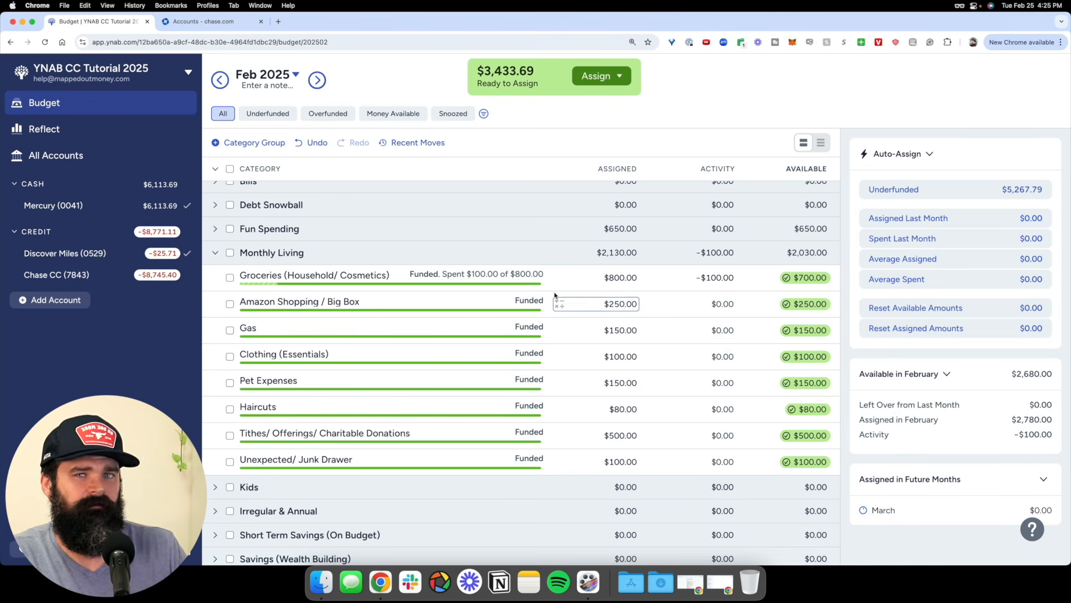
{"action": "scroll", "coordinate": [553, 295], "scroll_direction": "up", "scroll_amount": 3}
{"action": "scroll", "coordinate": [553, 295], "scroll_direction": "up", "scroll_amount": 1}
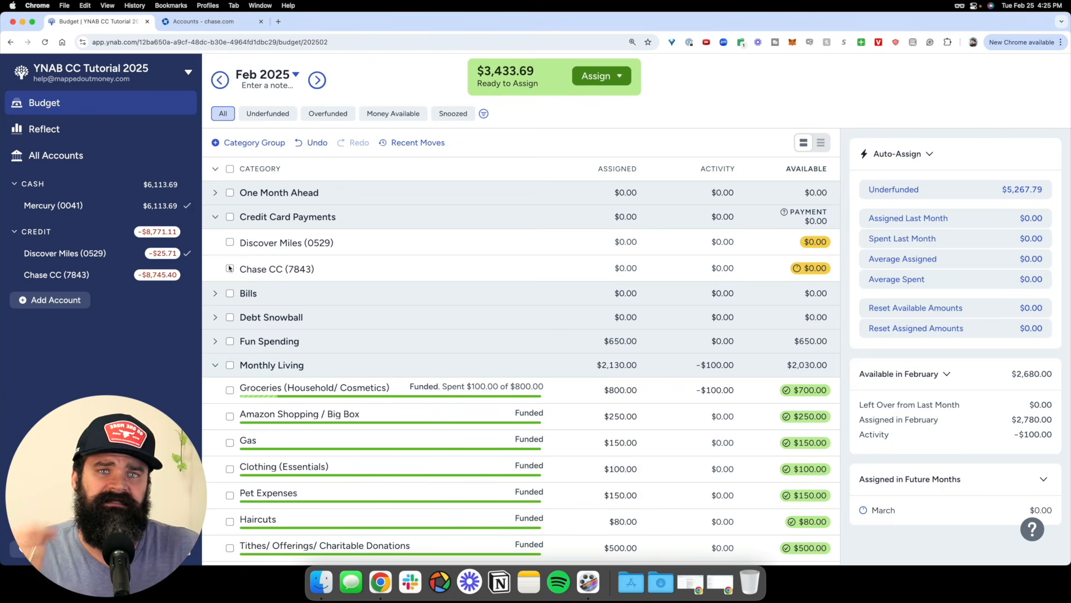
{"action": "scroll", "coordinate": [96, 254], "scroll_direction": "up", "scroll_amount": 5}
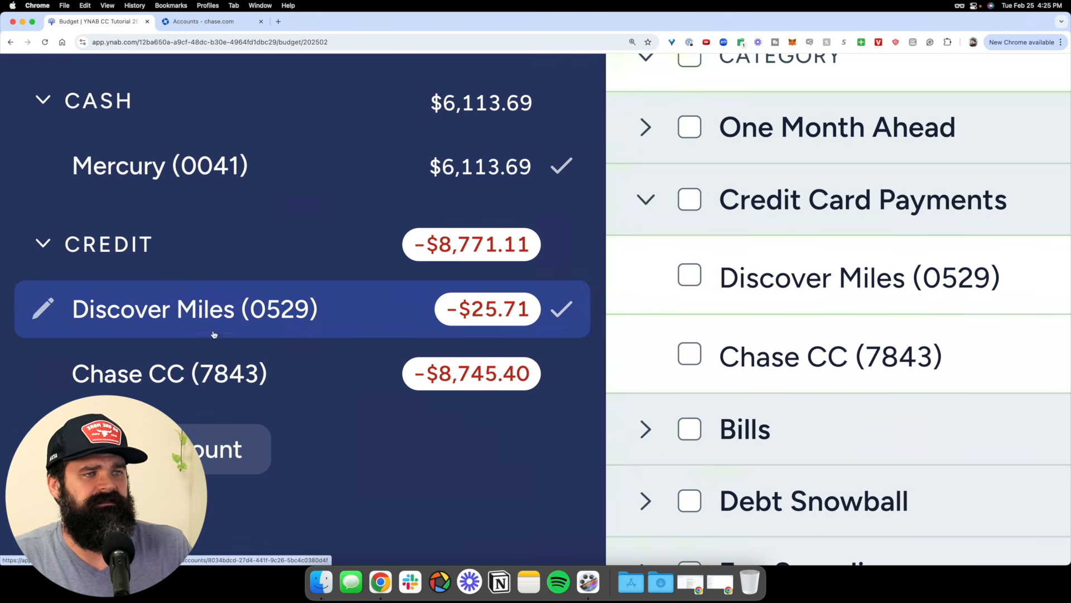
{"action": "scroll", "coordinate": [302, 310], "scroll_direction": "down", "scroll_amount": 5}
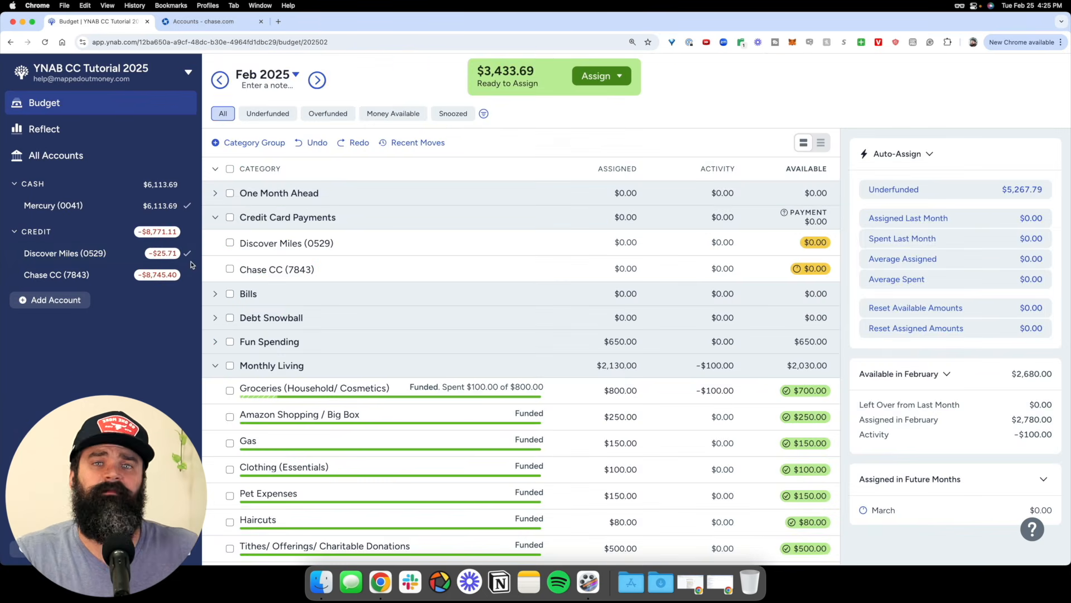
- Record a $100 outflow to payee PUblix in the Discover Miles account, leaving the category blank
{"action": "left_click", "coordinate": [103, 254]}
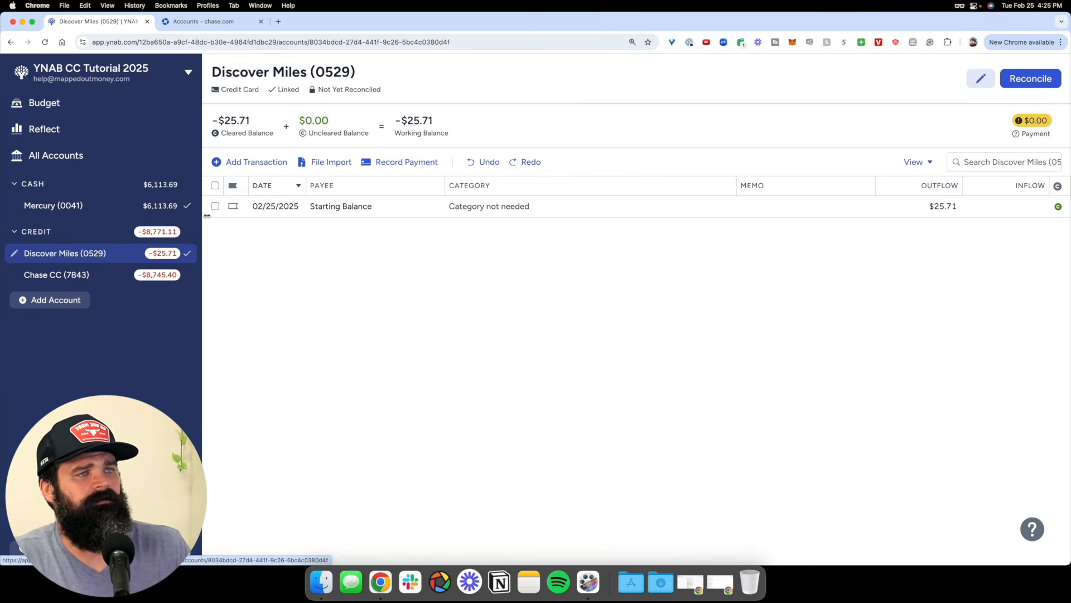
{"action": "left_click", "coordinate": [254, 162]}
{"action": "key", "text": "Tab"}
{"action": "type", "text": "P"}
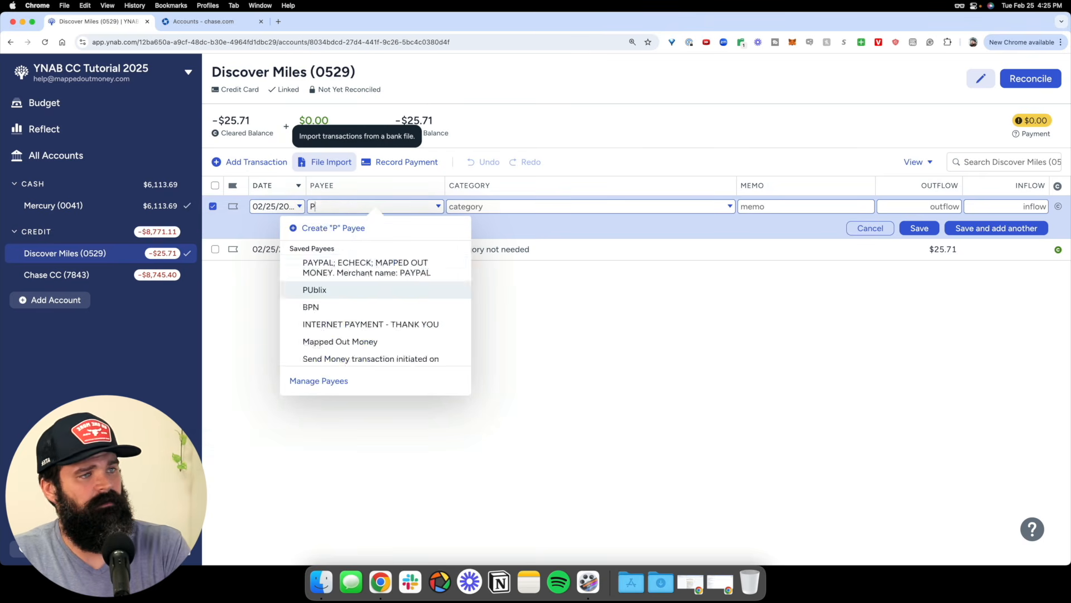
{"action": "type", "text": "Ublix"}
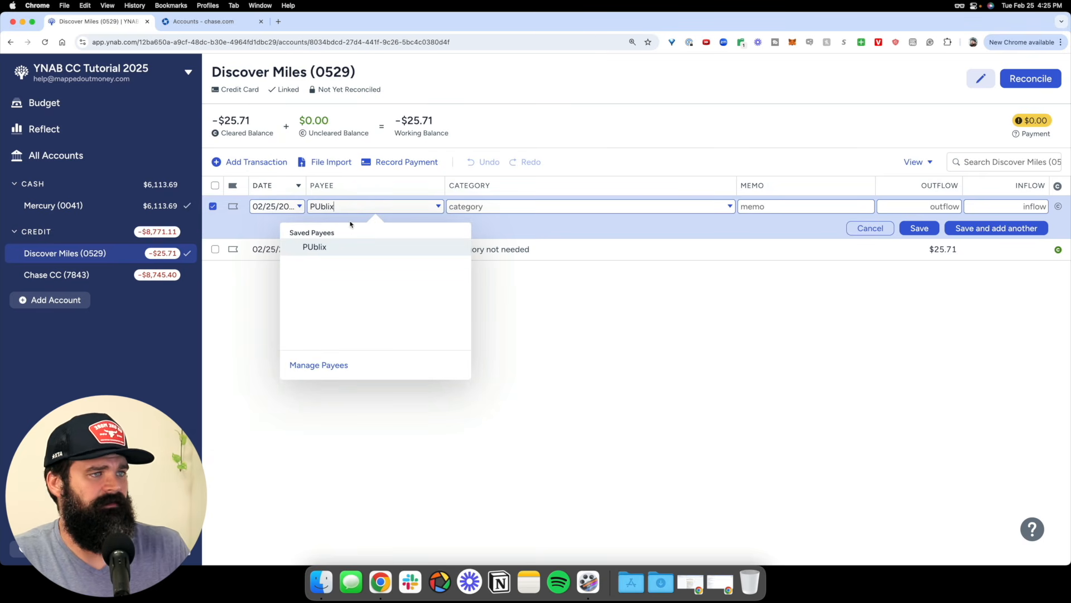
{"action": "key", "text": "Tab"}
{"action": "key", "text": "BackSpace"}
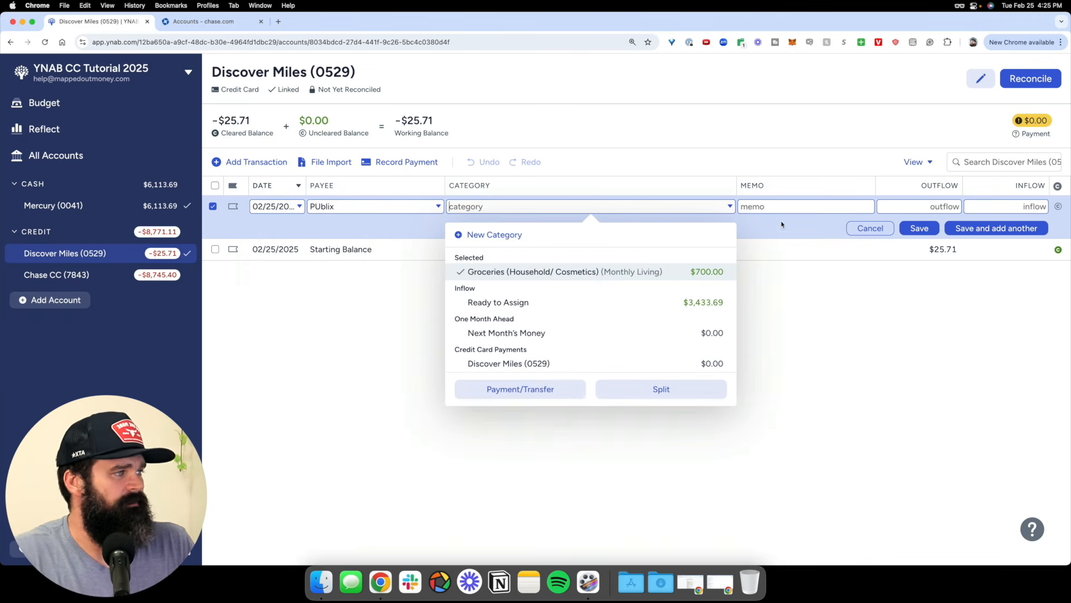
{"action": "left_click", "coordinate": [943, 207]}
{"action": "type", "text": "100"}
{"action": "key", "text": "Return"}
{"action": "key", "text": "Escape"}
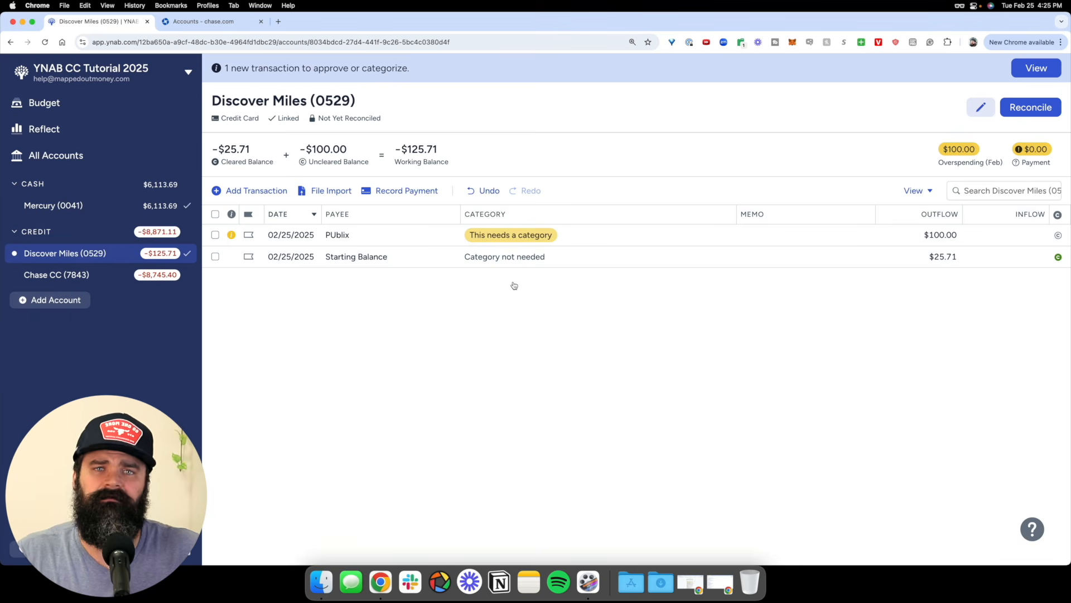
- Categorize the Discover Miles PUblix transaction as Groceries (Household/ Cosmetics) and save it
{"action": "left_click", "coordinate": [530, 236]}
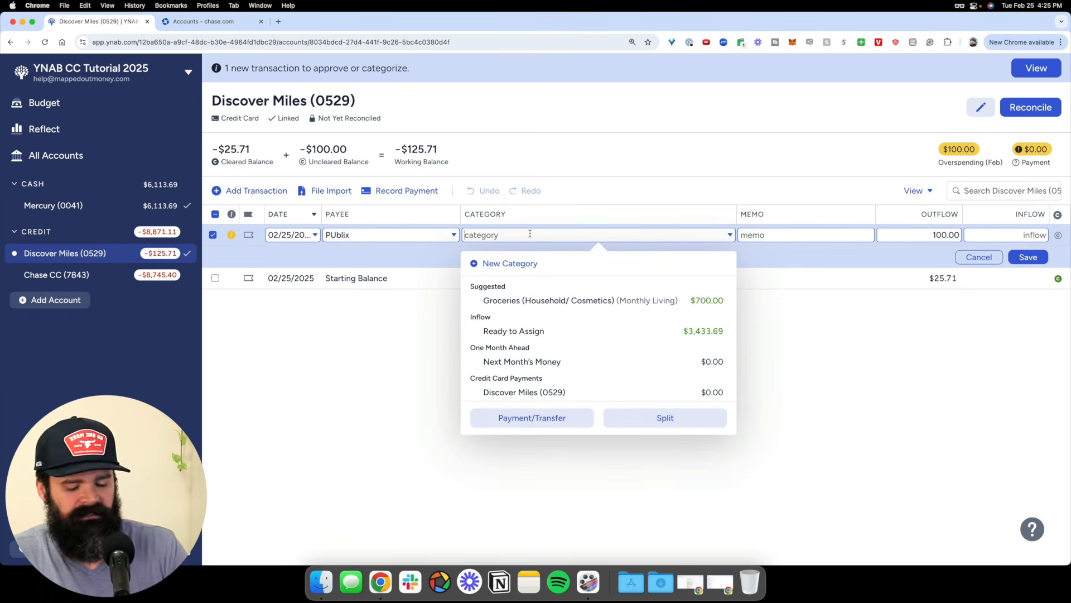
{"action": "type", "text": "groc"}
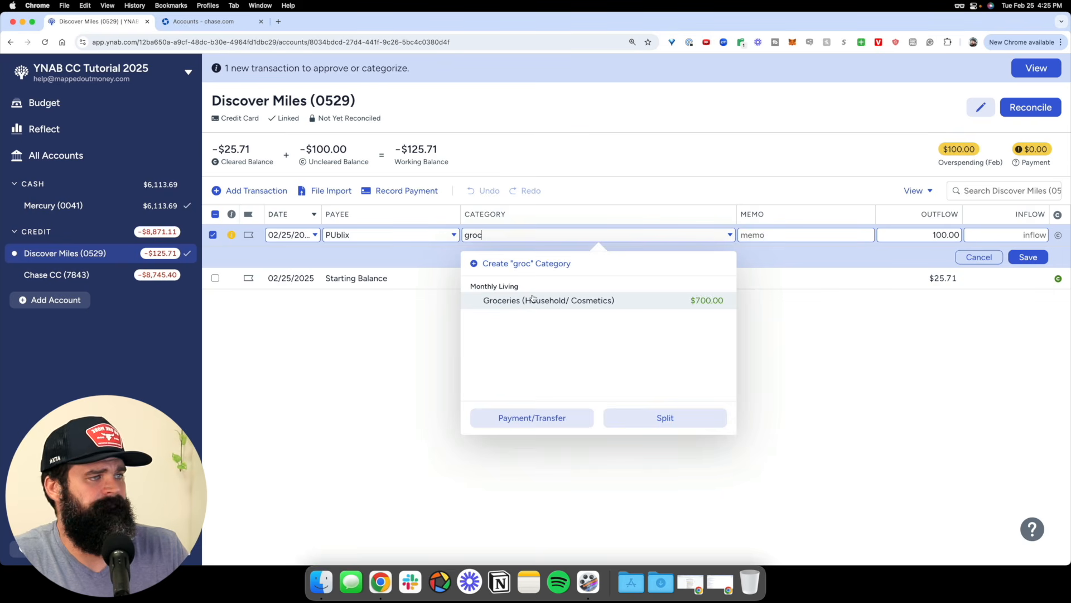
{"action": "left_click", "coordinate": [534, 301]}
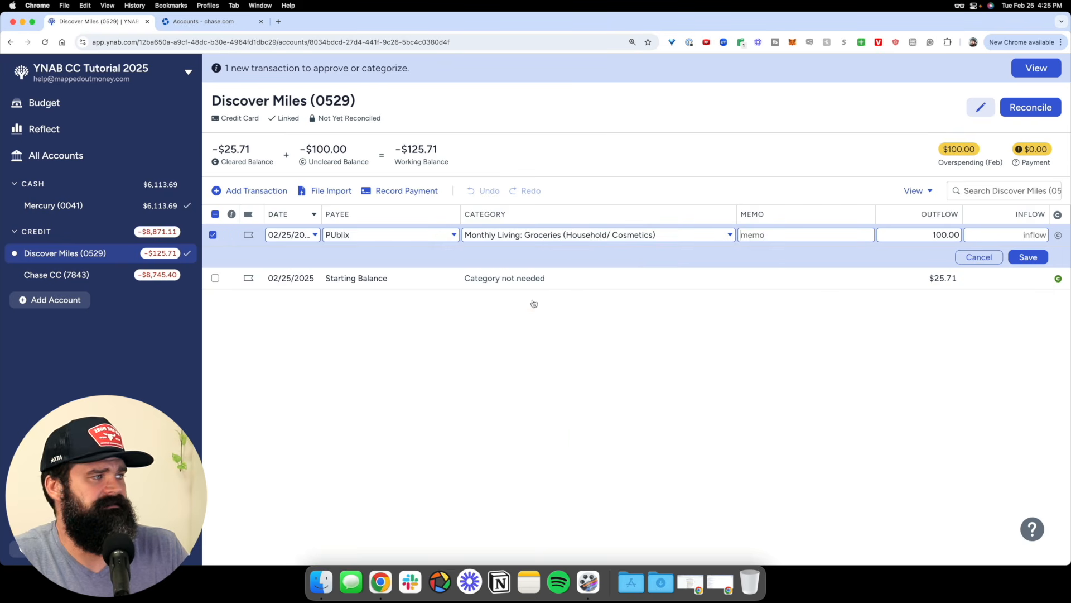
{"action": "left_click", "coordinate": [1027, 259]}
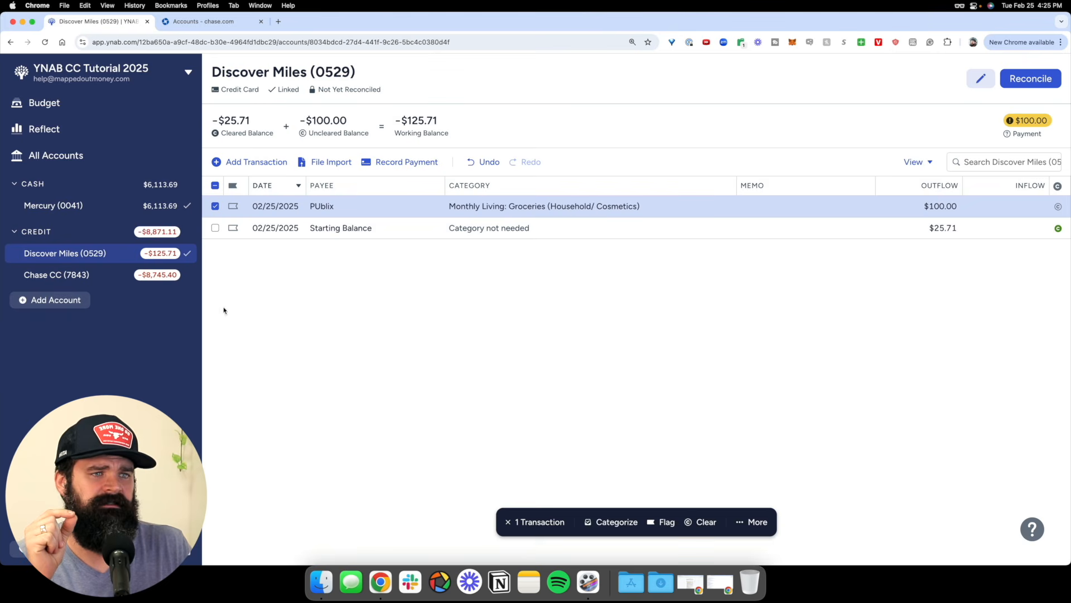
- Review the Discover Miles and Mercury account balances with the PUblix card purchase recorded
{"action": "scroll", "coordinate": [165, 256], "scroll_direction": "up", "scroll_amount": 5}
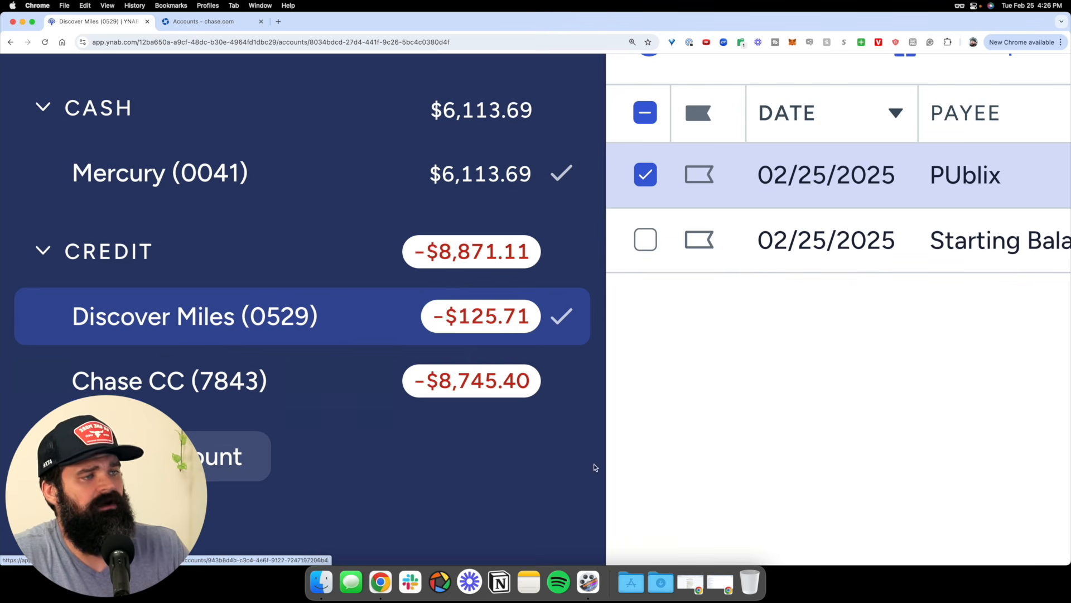
{"action": "mouse_move", "coordinate": [557, 322]}
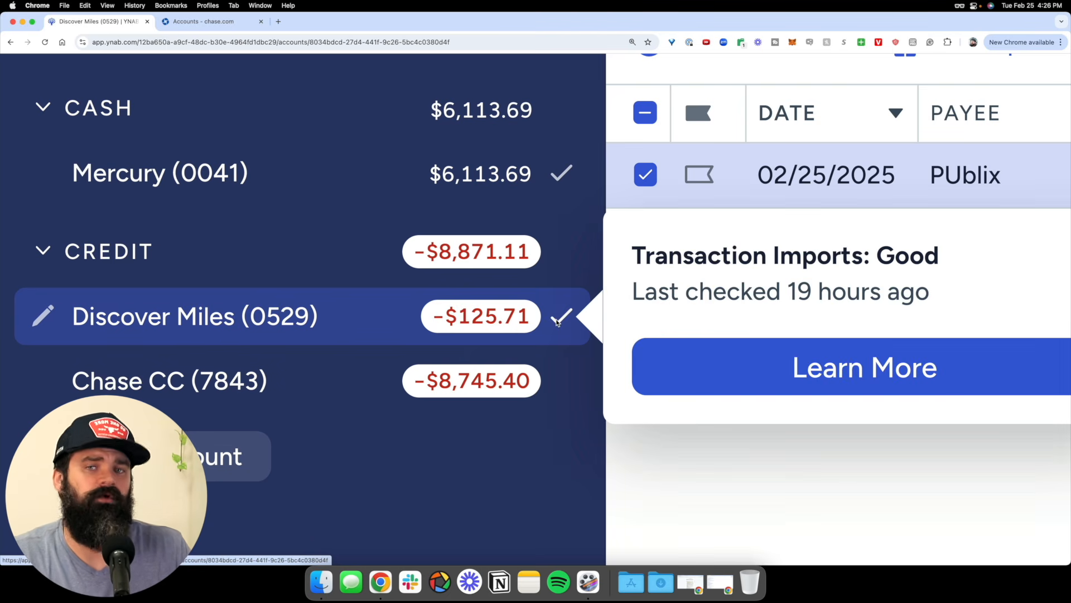
{"action": "scroll", "coordinate": [557, 322], "scroll_direction": "up", "scroll_amount": 1}
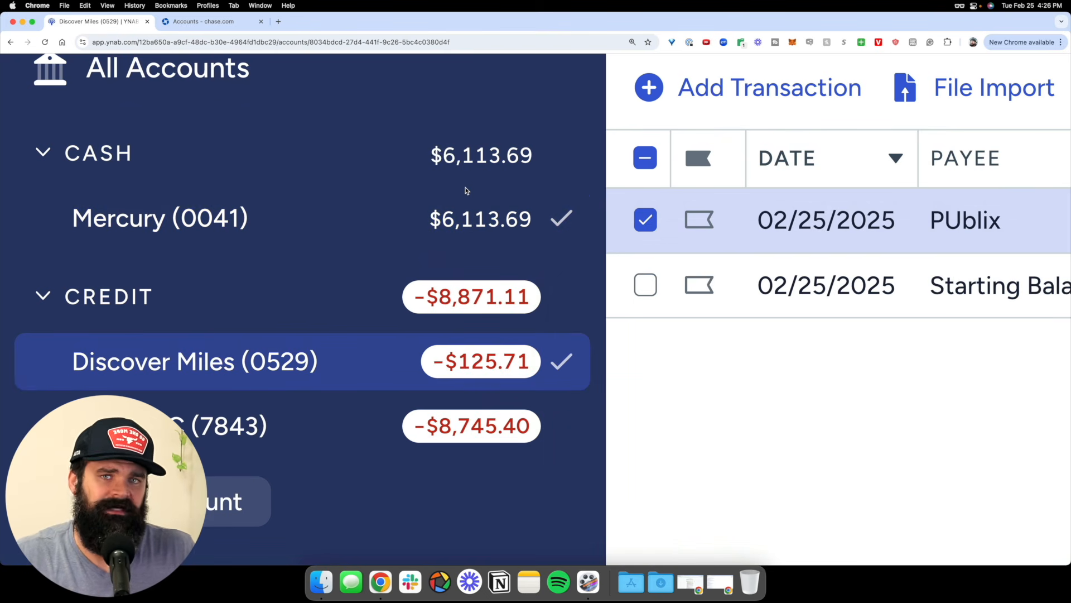
{"action": "key", "text": "super+0"}
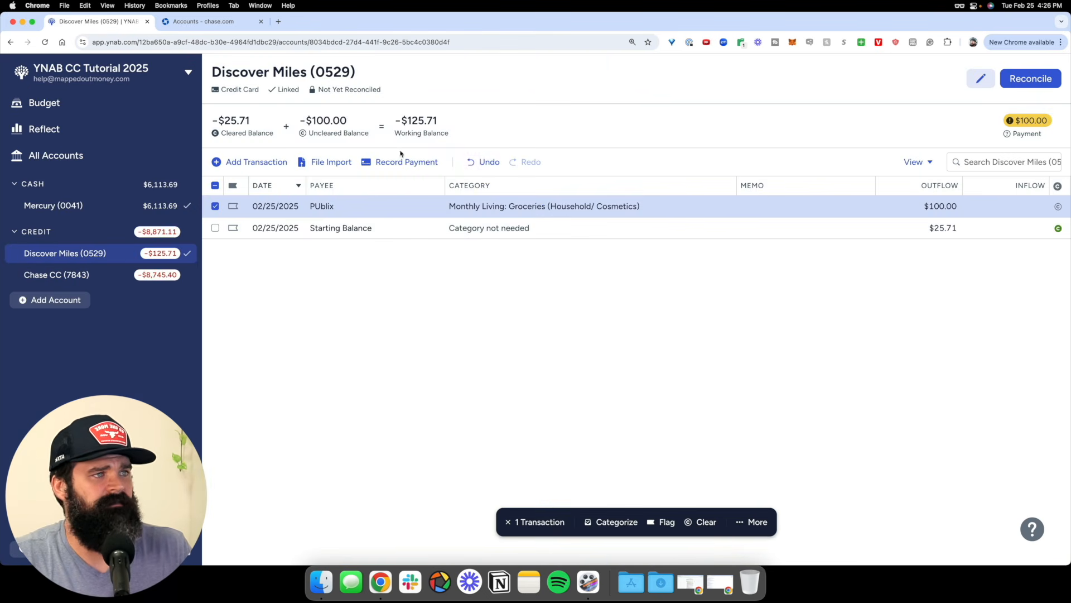
- Undo and redo the Discover Miles PUblix purchase to compare the account balances without and with it
{"action": "left_click", "coordinate": [484, 162]}
{"action": "left_click", "coordinate": [485, 163]}
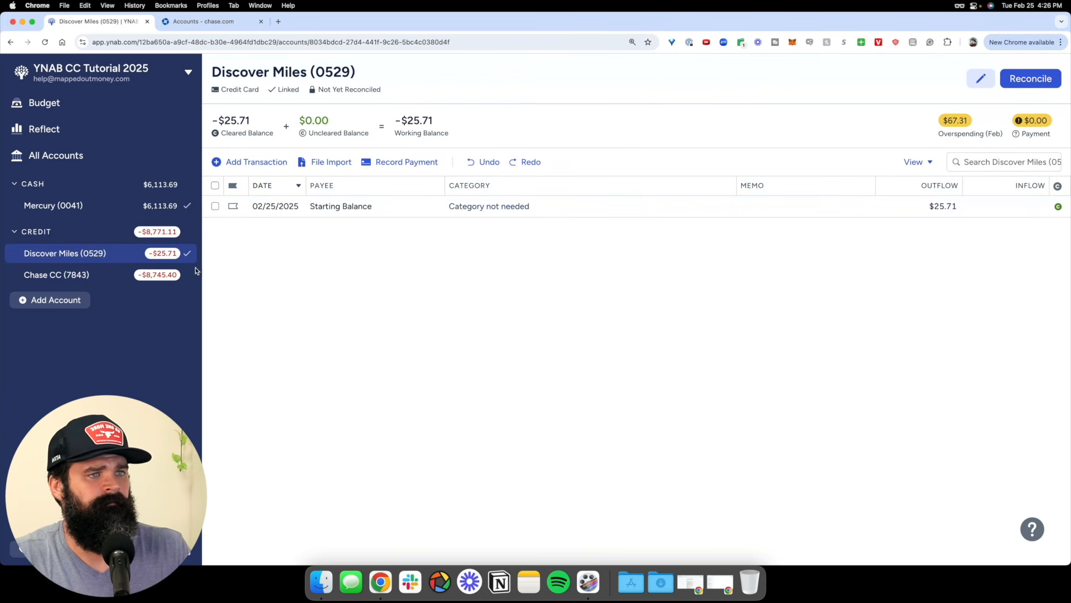
{"action": "scroll", "coordinate": [156, 256], "scroll_direction": "up", "scroll_amount": 5}
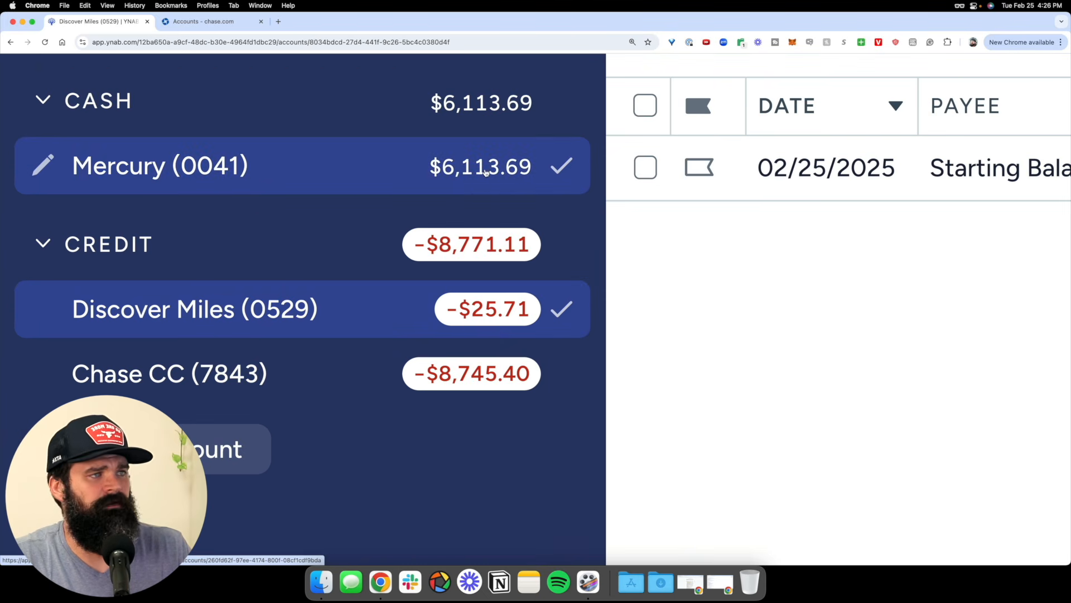
{"action": "scroll", "coordinate": [478, 186], "scroll_direction": "down", "scroll_amount": 5}
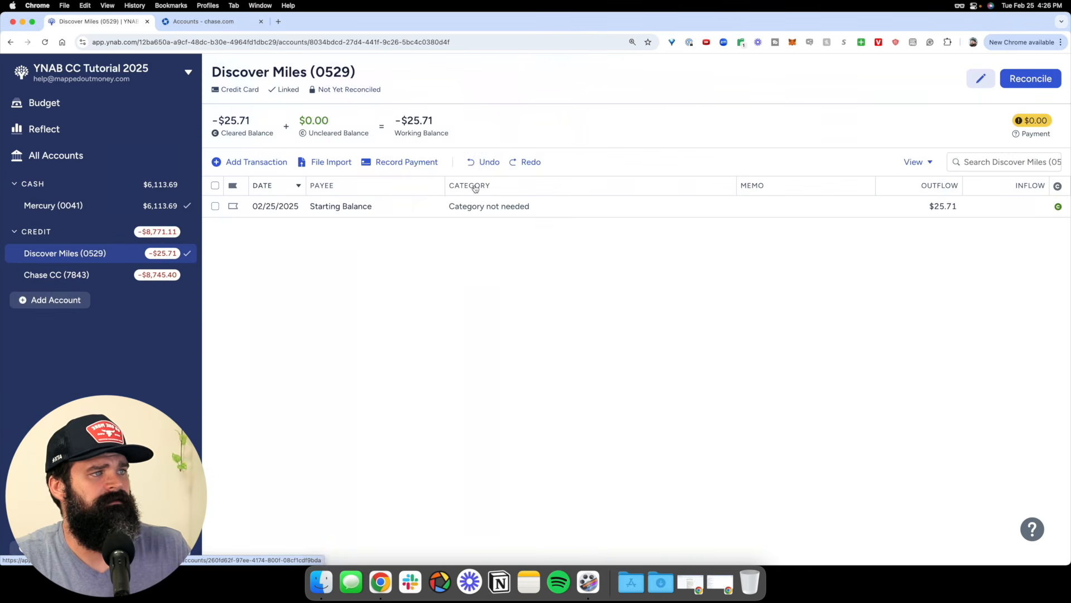
{"action": "left_click", "coordinate": [523, 163]}
{"action": "left_click", "coordinate": [527, 192]}
{"action": "scroll", "coordinate": [146, 262], "scroll_direction": "up", "scroll_amount": 5}
{"action": "scroll", "coordinate": [146, 262], "scroll_direction": "up", "scroll_amount": 3}
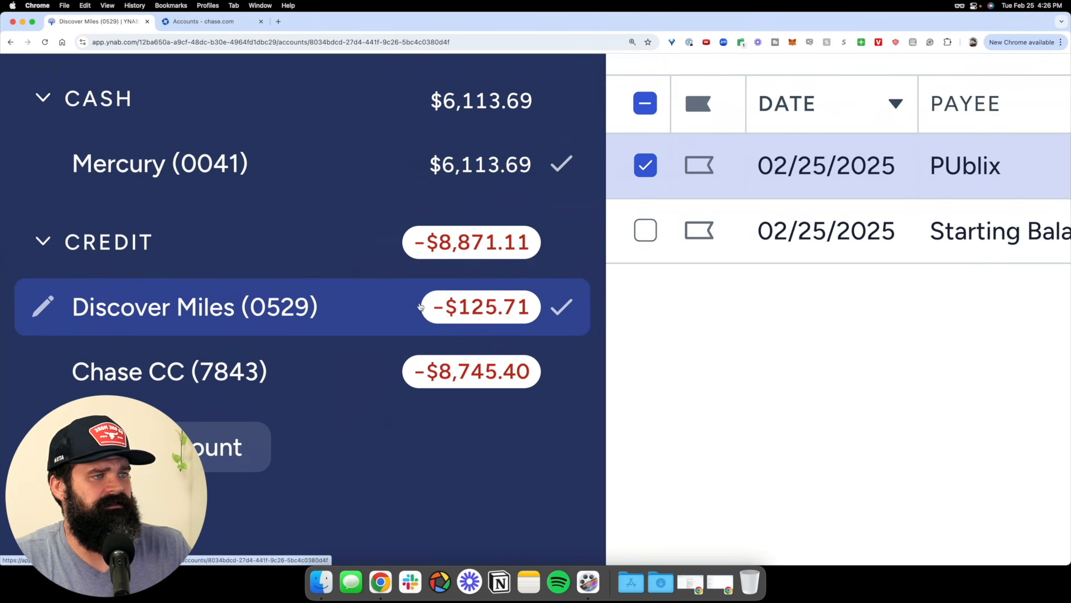
{"action": "scroll", "coordinate": [485, 290], "scroll_direction": "up", "scroll_amount": 2}
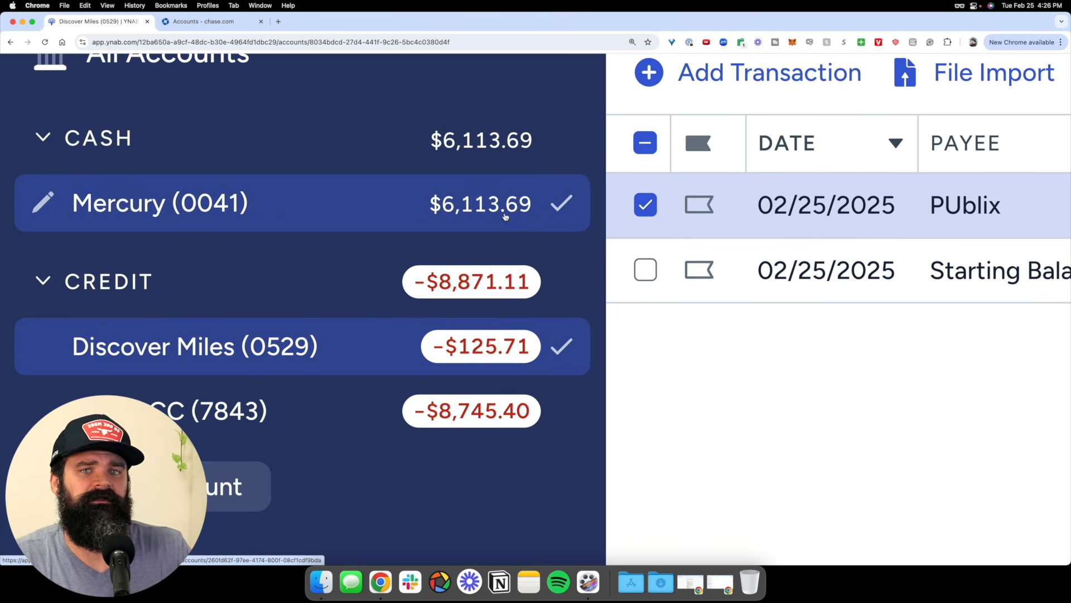
- View the Mercury account, and return to the February budget to check the Groceries and Discover Miles payment amounts
{"action": "left_click", "coordinate": [506, 218]}
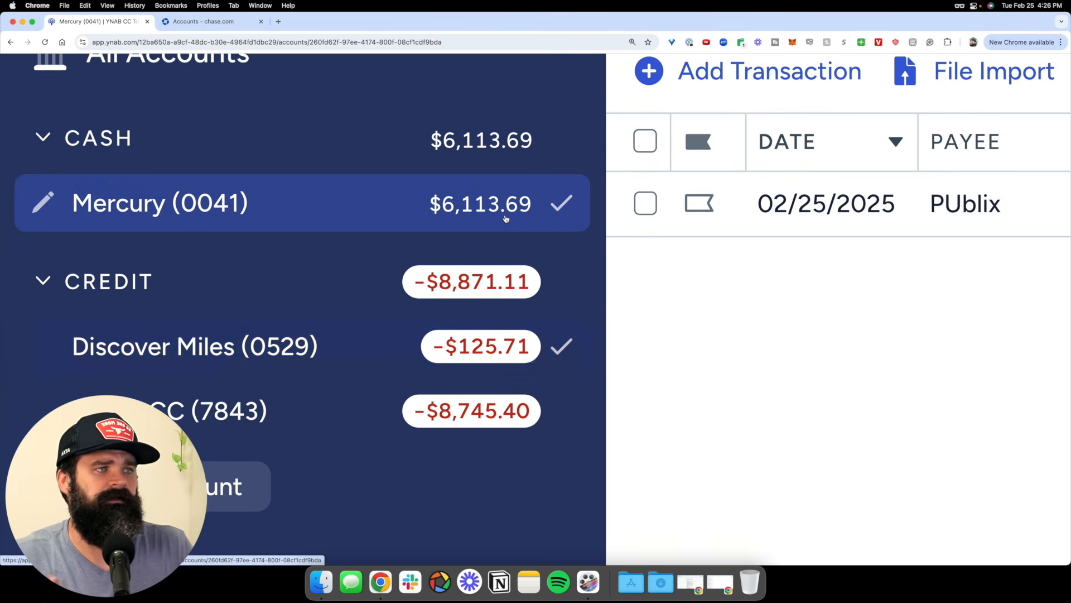
{"action": "scroll", "coordinate": [586, 266], "scroll_direction": "down", "scroll_amount": 5}
{"action": "left_click", "coordinate": [78, 109]}
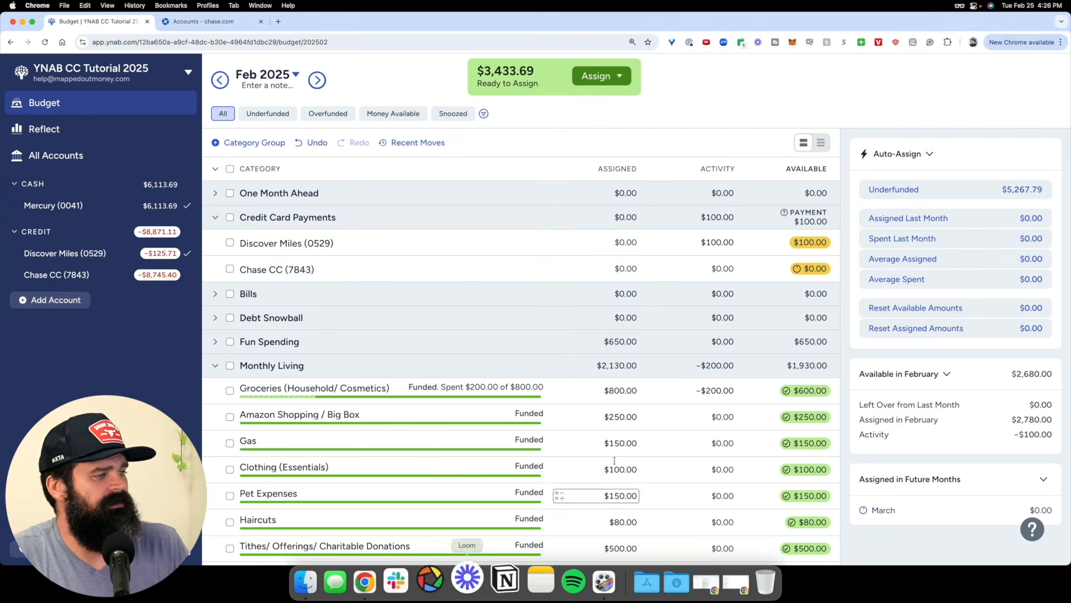
{"action": "scroll", "coordinate": [824, 358], "scroll_direction": "down", "scroll_amount": 5}
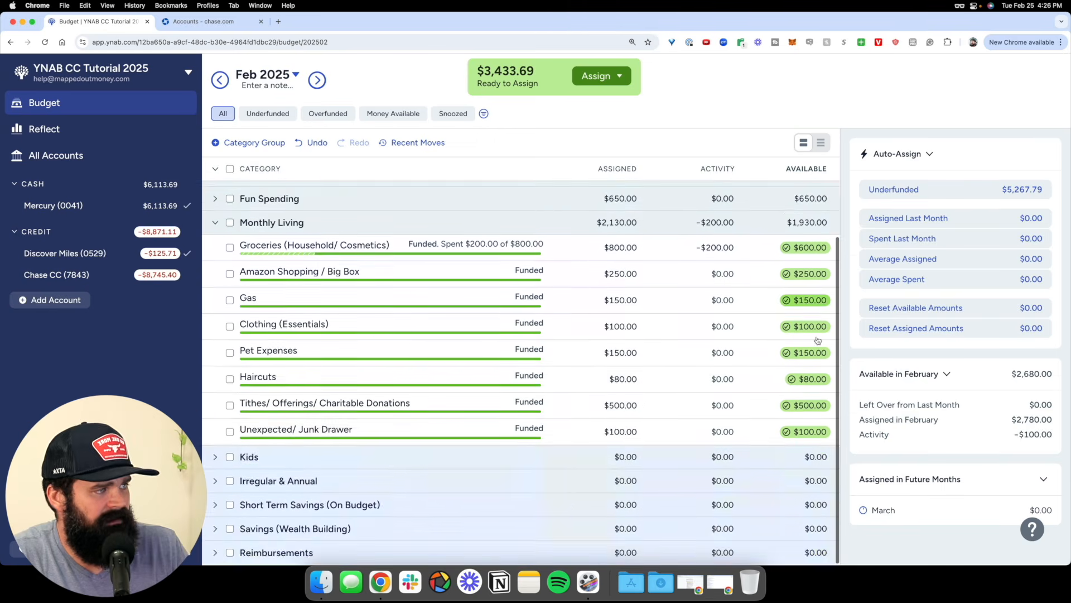
{"action": "scroll", "coordinate": [824, 358], "scroll_direction": "up", "scroll_amount": 5}
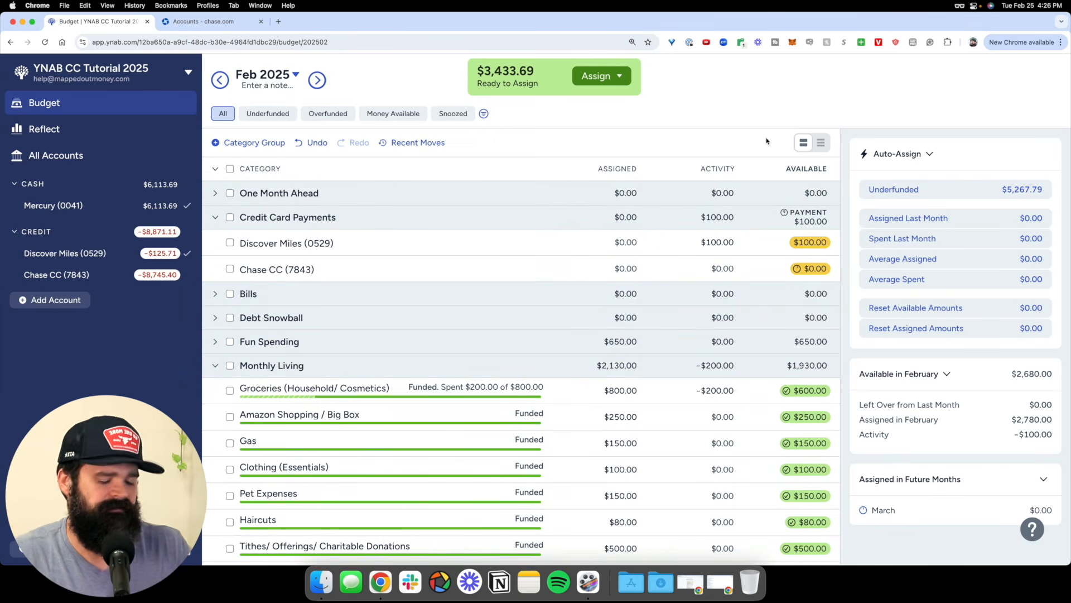
- Enlarge the page to 150% and annotate it with a red circle around Groceries' available amount and an arrow to Discover Miles' available amount
{"action": "key", "text": "super+equal"}
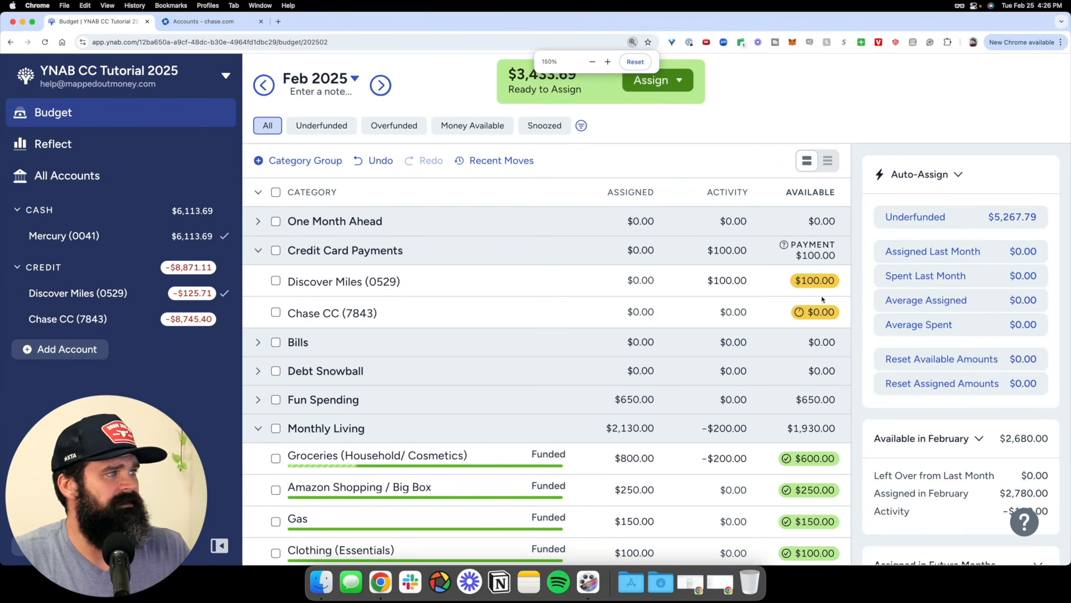
{"action": "key", "text": "ctrl+a"}
{"action": "left_click", "coordinate": [436, 22]}
{"action": "mouse_move", "coordinate": [847, 441]}
{"action": "left_mouse_down"}
{"action": "mouse_move", "coordinate": [767, 438]}
{"action": "mouse_move", "coordinate": [863, 462]}
{"action": "mouse_move", "coordinate": [839, 438]}
{"action": "left_mouse_up"}
{"action": "mouse_move", "coordinate": [763, 438]}
{"action": "left_mouse_down"}
{"action": "mouse_move", "coordinate": [796, 375]}
{"action": "mouse_move", "coordinate": [805, 296]}
{"action": "mouse_move", "coordinate": [790, 314]}
{"action": "mouse_move", "coordinate": [821, 329]}
{"action": "left_mouse_up"}
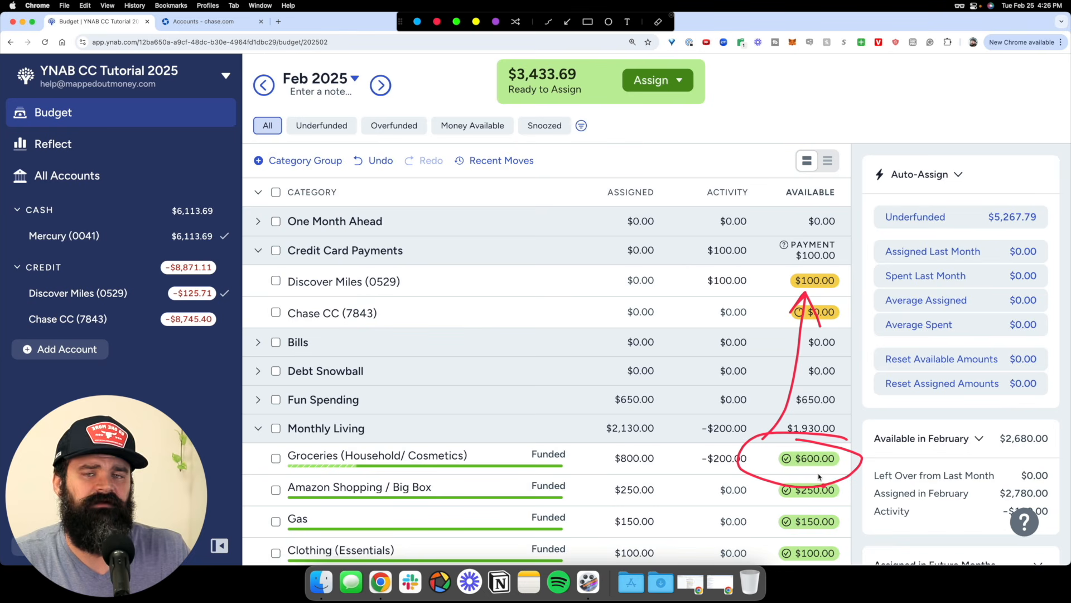
- Underline Groceries' available amount, circle the Discover Miles payment amounts in red, and clear all the annotations
{"action": "left_click_drag", "start_coordinate": [772, 467], "coordinate": [859, 464]}
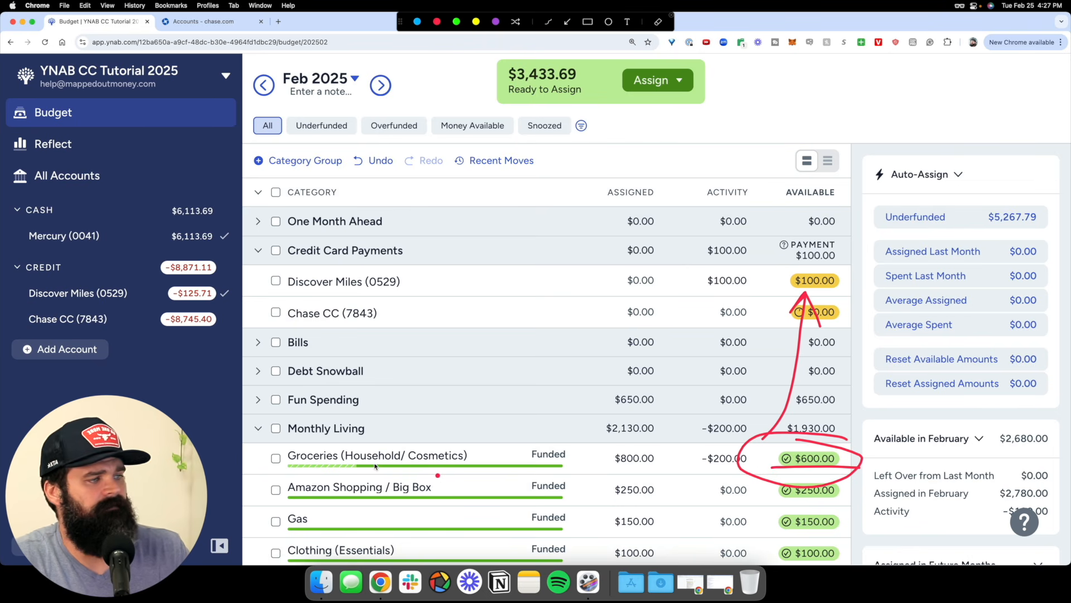
{"action": "mouse_move", "coordinate": [841, 266]}
{"action": "left_mouse_down"}
{"action": "mouse_move", "coordinate": [767, 322]}
{"action": "mouse_move", "coordinate": [803, 263]}
{"action": "left_mouse_up"}
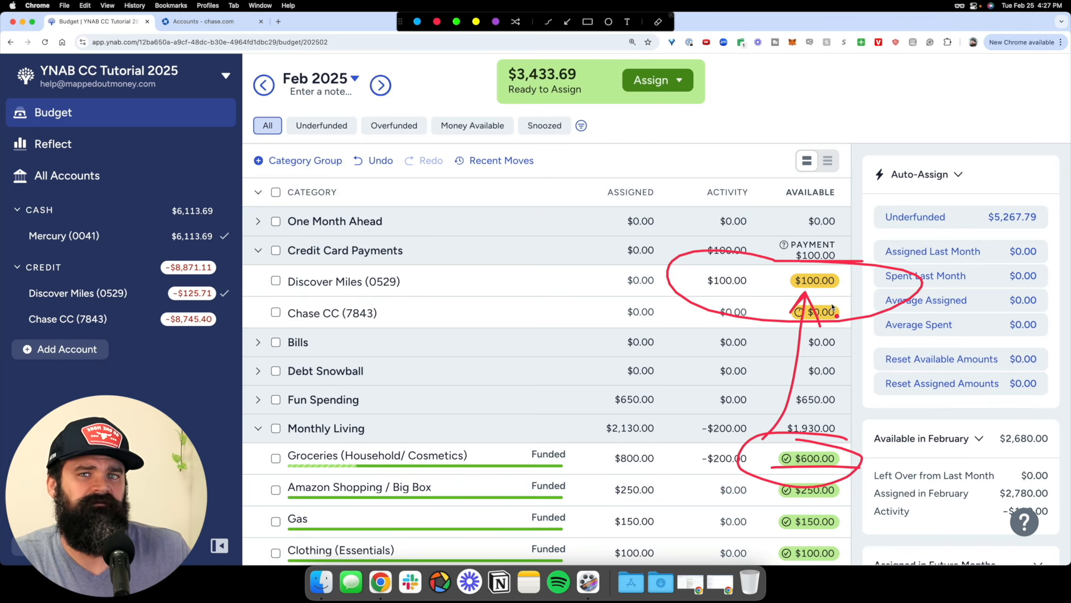
{"action": "key", "text": "Escape"}
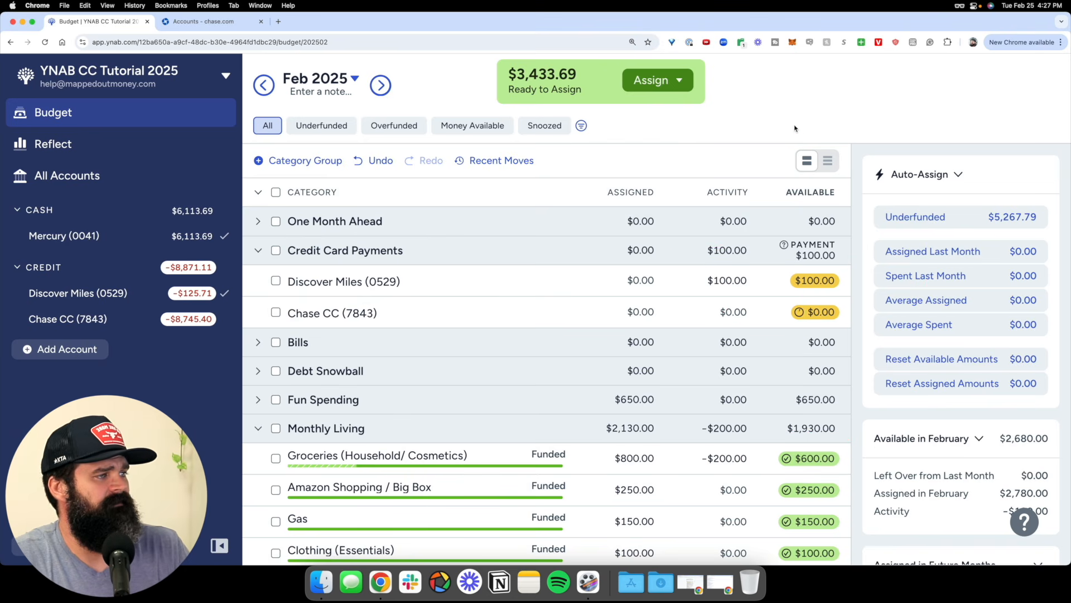
- Open the Discover Miles payment activity details, highlight the Spending and Funded Spending amounts, and close the details
{"action": "left_click", "coordinate": [729, 281]}
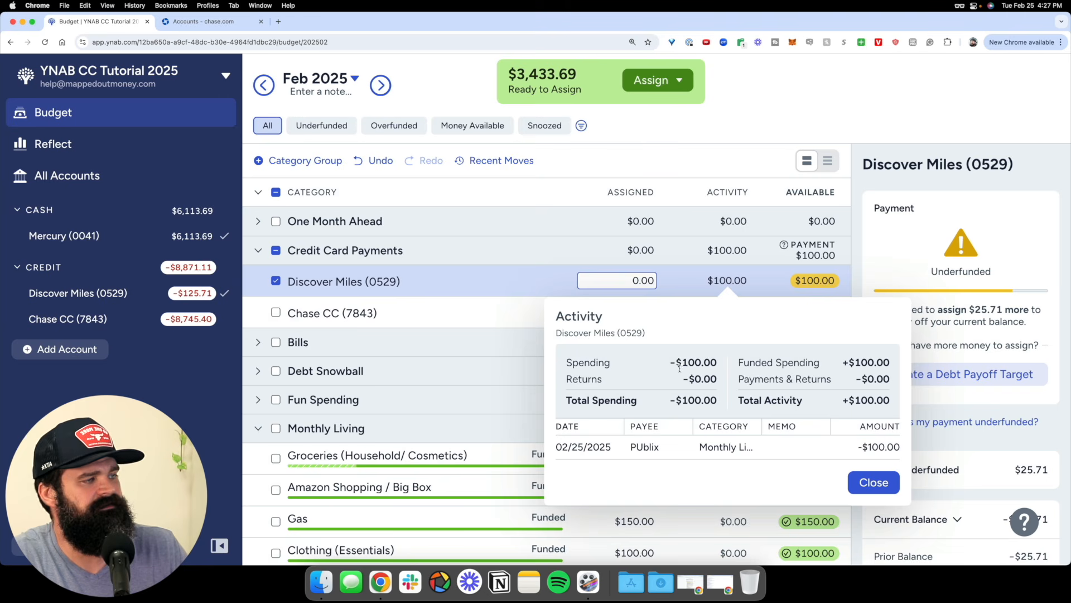
{"action": "left_click_drag", "start_coordinate": [669, 364], "coordinate": [719, 364]}
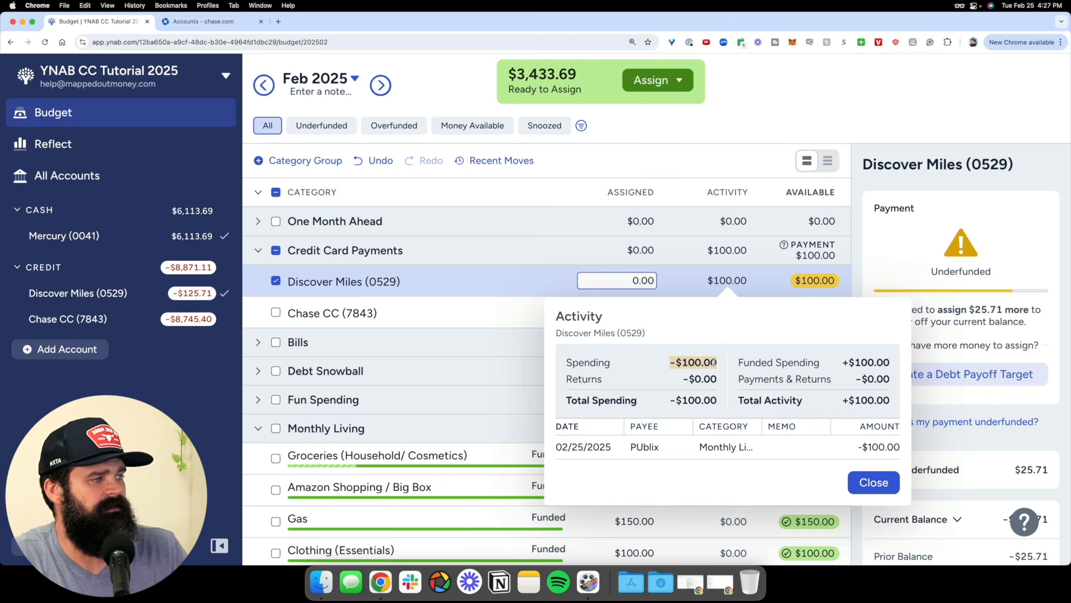
{"action": "left_click_drag", "start_coordinate": [842, 363], "coordinate": [888, 363]}
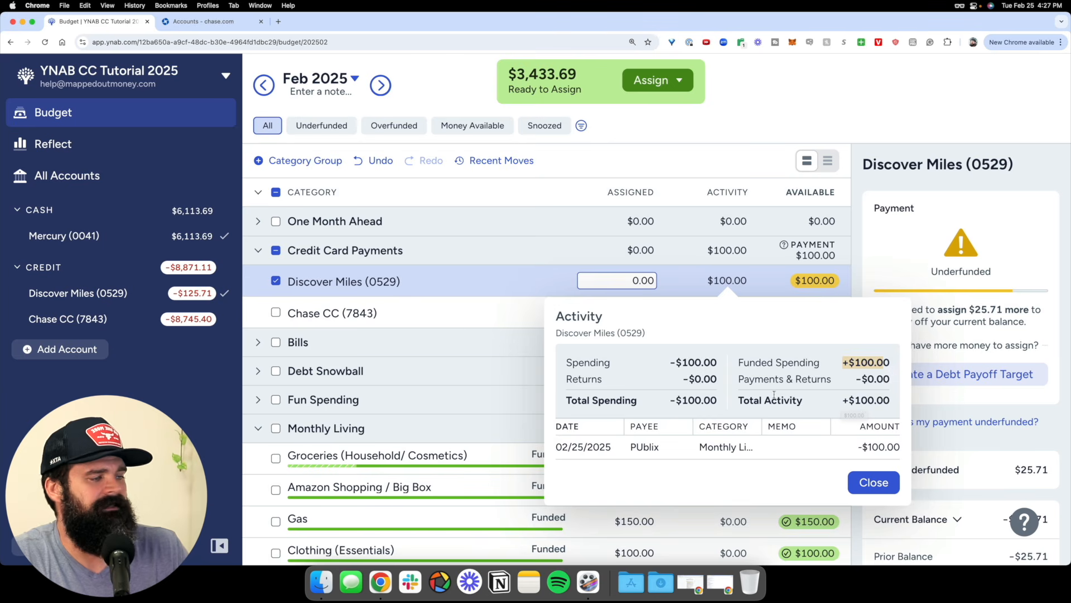
{"action": "key", "text": "Escape"}
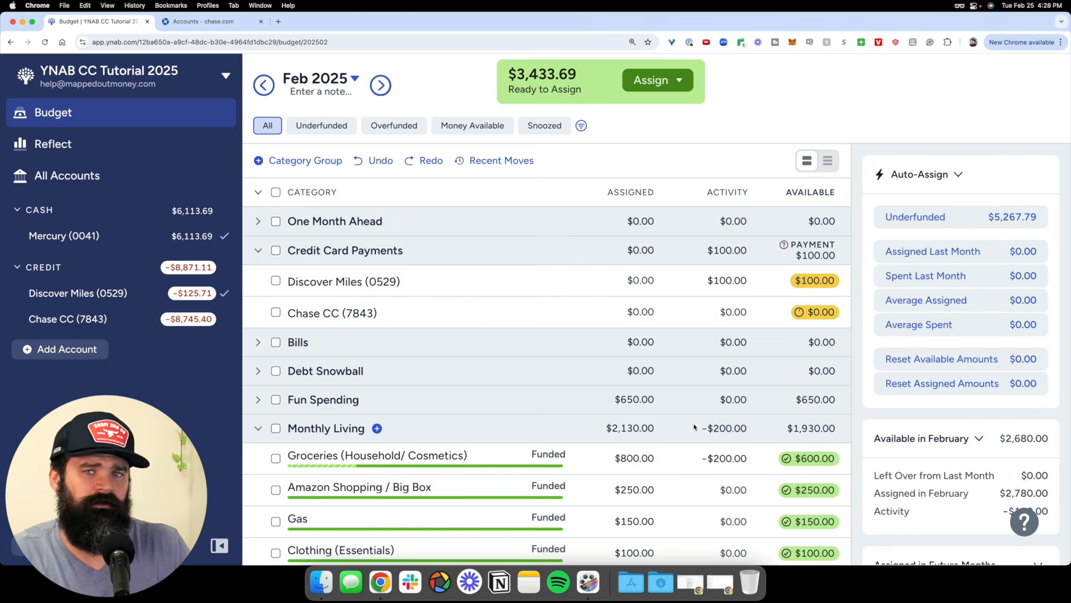
- Record a $55 BPN purchase on Discover Miles with memo Hat, keeping the suggested personal category under Fun Spending, and start another entry
{"action": "left_click", "coordinate": [118, 299]}
{"action": "left_click", "coordinate": [270, 184]}
{"action": "type", "text": "B"}
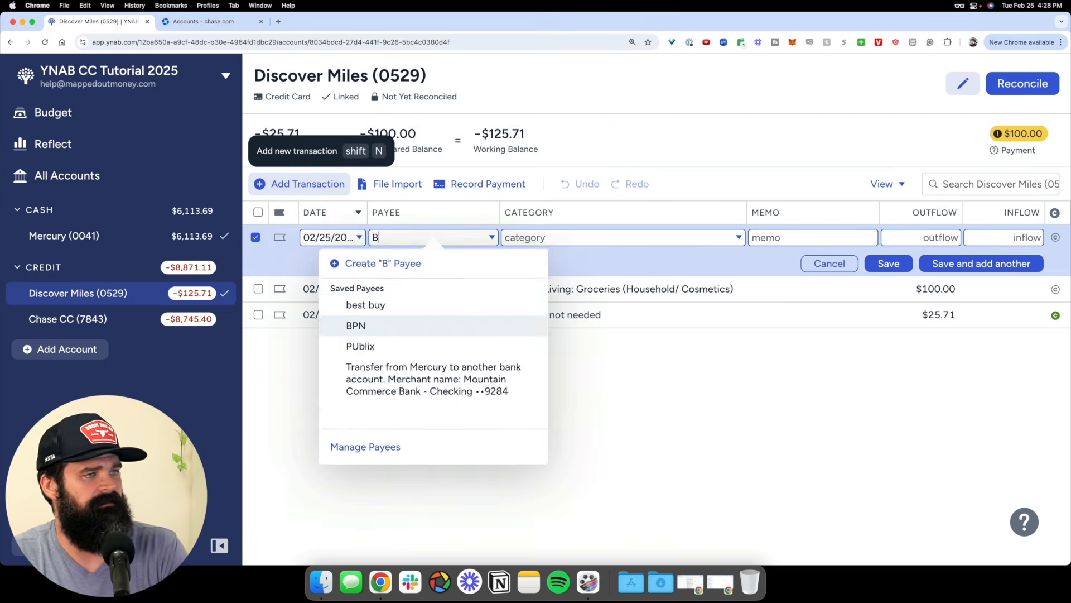
{"action": "type", "text": "PN"}
{"action": "key", "text": "Tab"}
{"action": "key", "text": "Tab"}
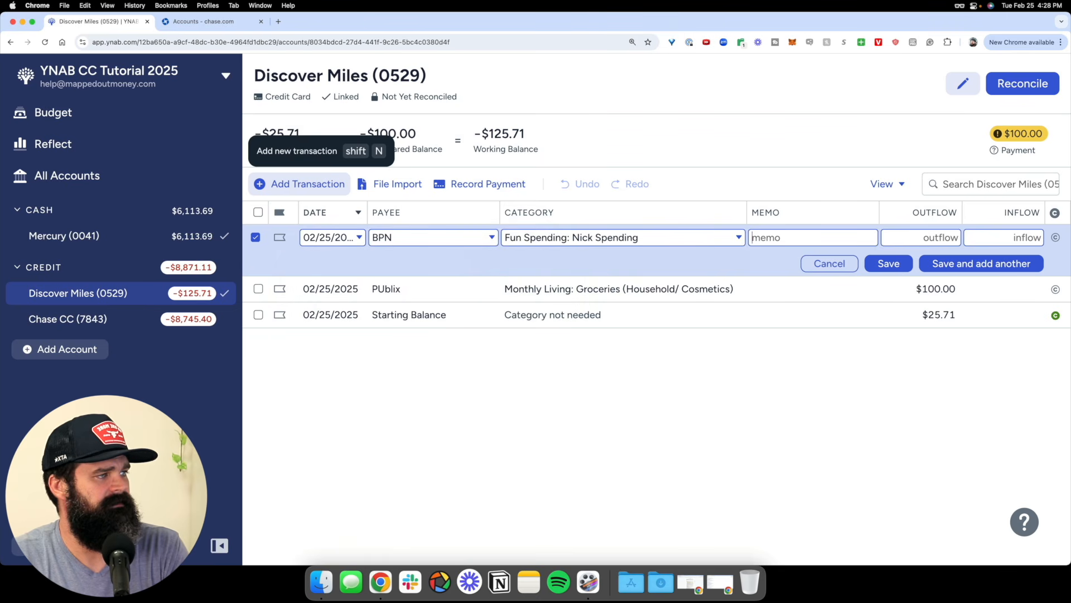
{"action": "type", "text": "Hat"}
{"action": "key", "text": "Tab"}
{"action": "type", "text": "55"}
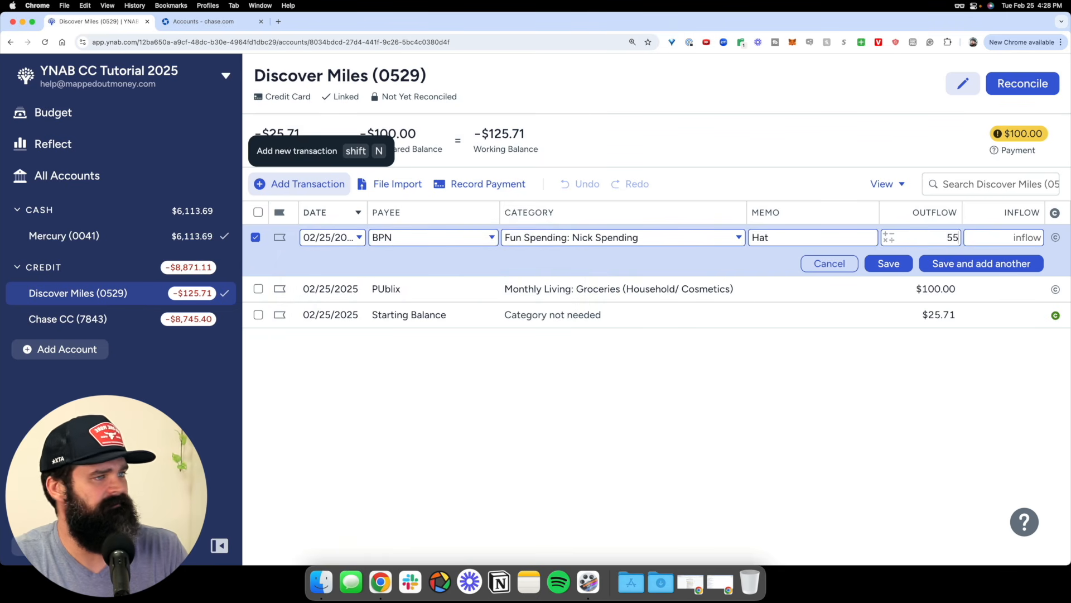
{"action": "key", "text": "Return"}
- Record a $45 waffle house purchase on Discover Miles under Fun Spending: Eating Out, and start another entry
{"action": "key", "text": "Tab"}
{"action": "type", "text": "Waff"}
{"action": "key", "text": "Tab"}
{"action": "key", "text": "Tab"}
{"action": "key", "text": "Tab"}
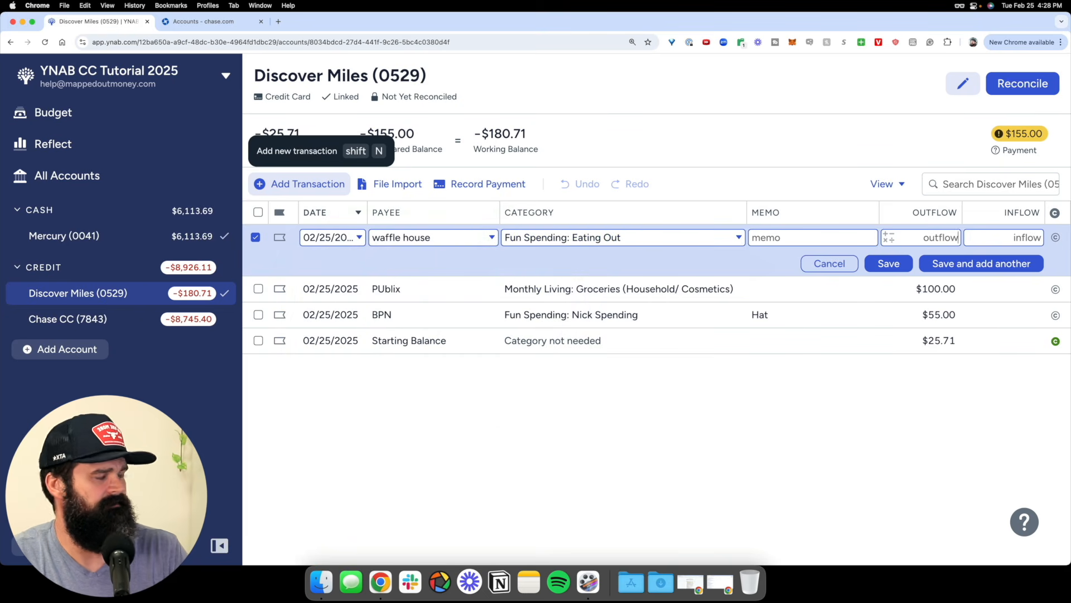
{"action": "type", "text": "45"}
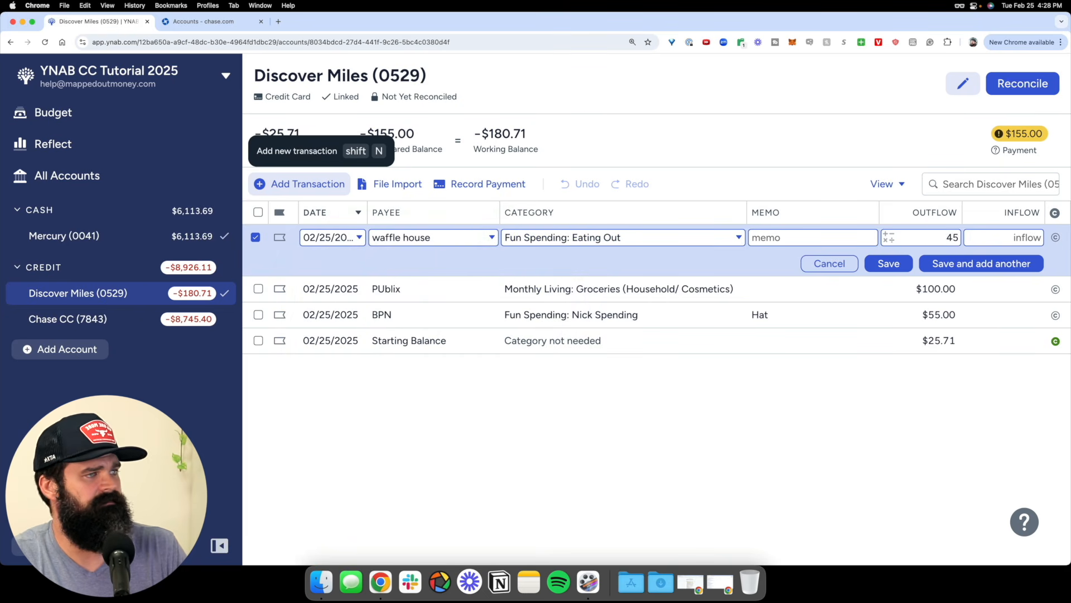
{"action": "key", "text": "Return"}
- Record a $25 Amazon purchase on Discover Miles, changing its category to the second person's spending category under Fun Spending
{"action": "key", "text": "Tab"}
{"action": "type", "text": "Amazon"}
{"action": "key", "text": "Tab"}
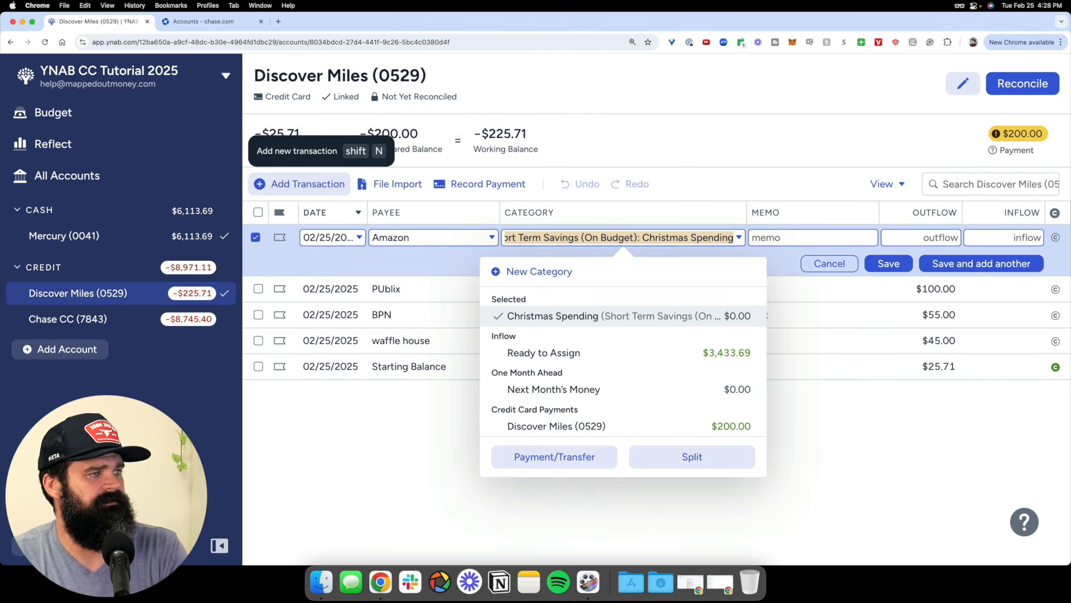
{"action": "type", "text": "hann"}
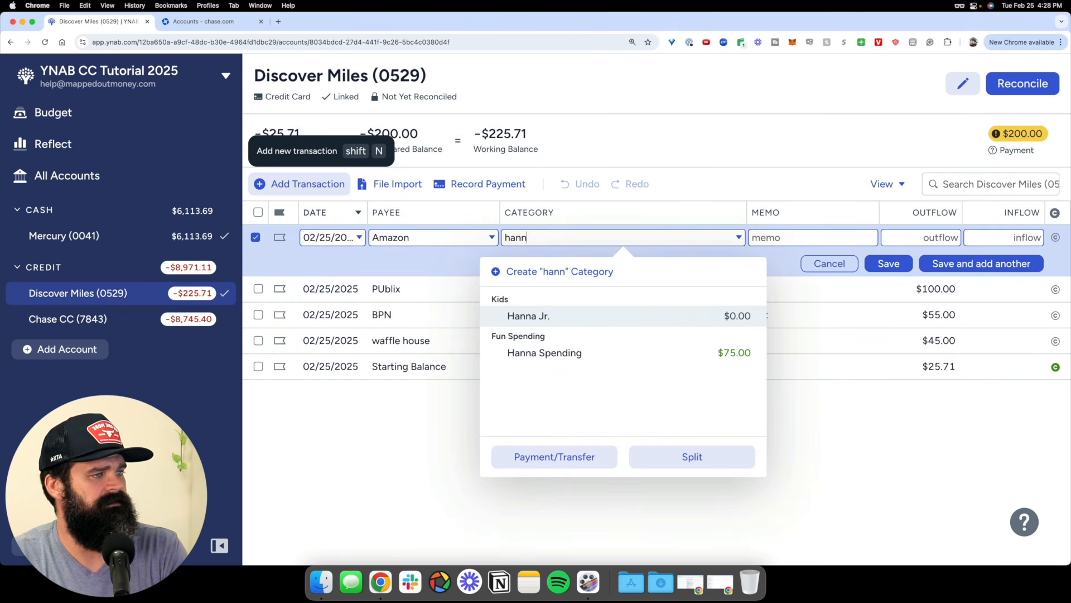
{"action": "key", "text": "Down"}
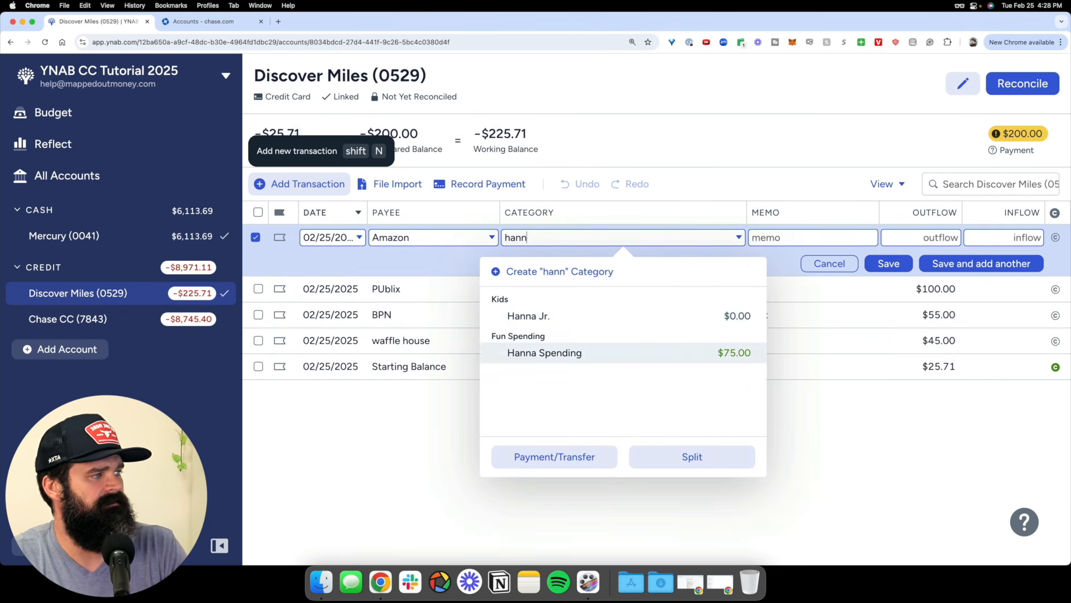
{"action": "key", "text": "Tab"}
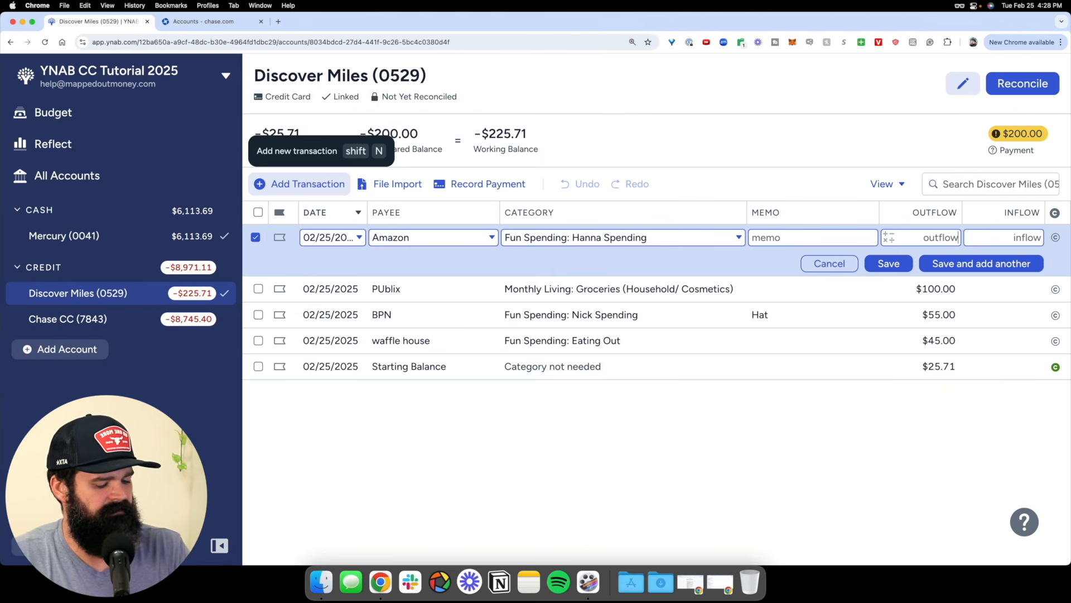
{"action": "type", "text": "25"}
{"action": "key", "text": "Return"}
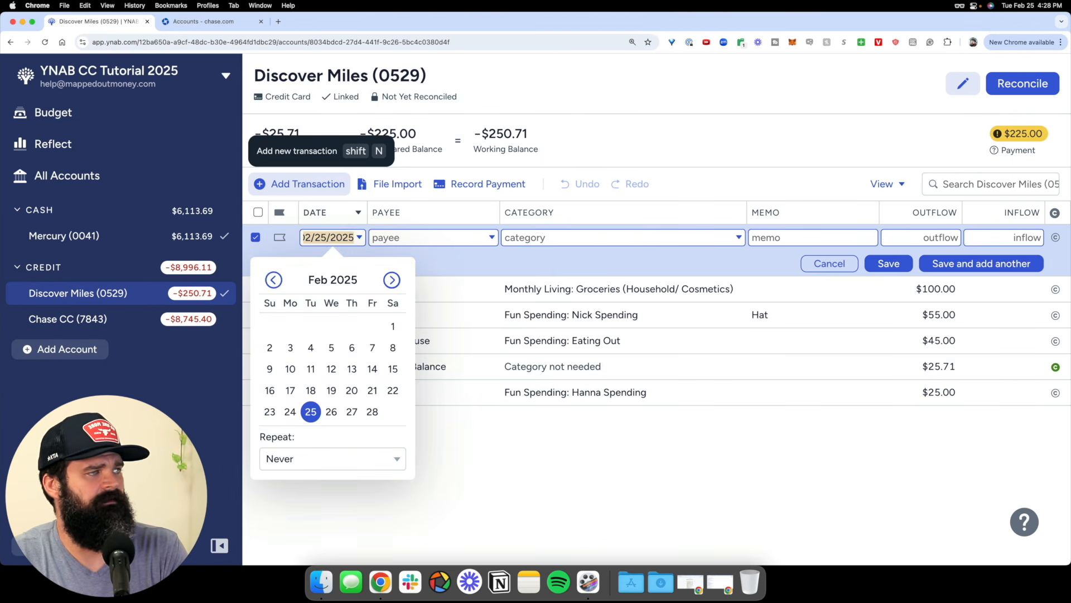
- Record a $40 Chick Fila purchase on Discover Miles under Fun Spending: Fast Food/ Take Out/ UberEats, and end transaction entry
{"action": "key", "text": "Tab"}
{"action": "type", "text": "Chick"}
{"action": "key", "text": "Tab"}
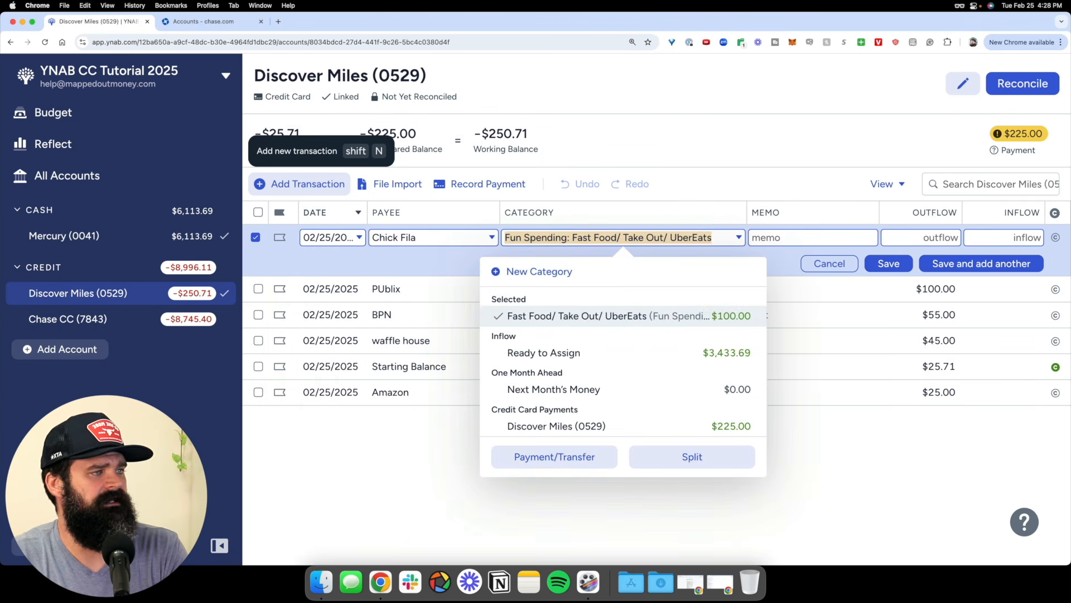
{"action": "key", "text": "Tab"}
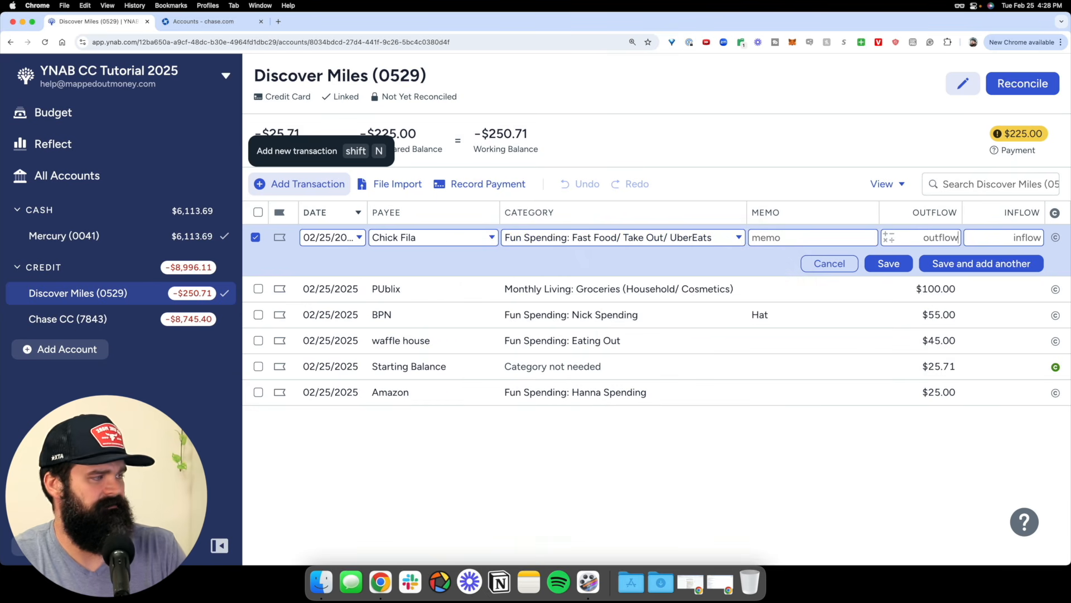
{"action": "type", "text": "40"}
{"action": "key", "text": "Return"}
{"action": "key", "text": "Escape"}
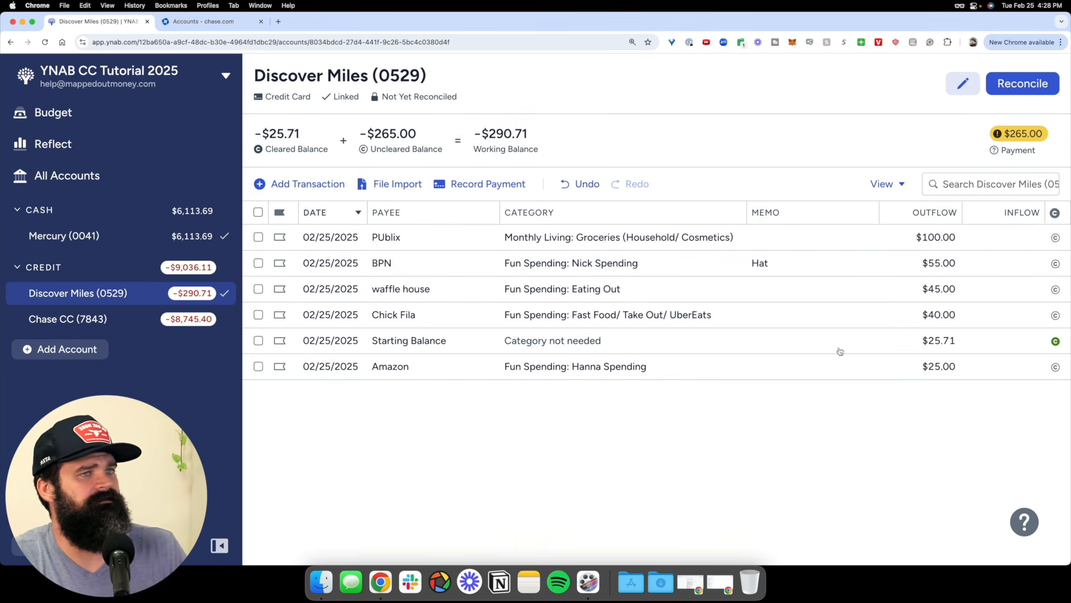
- Return to the February budget and compare the Discover Miles payment amount with the activity and available amounts in Monthly Living
{"action": "left_click", "coordinate": [31, 111]}
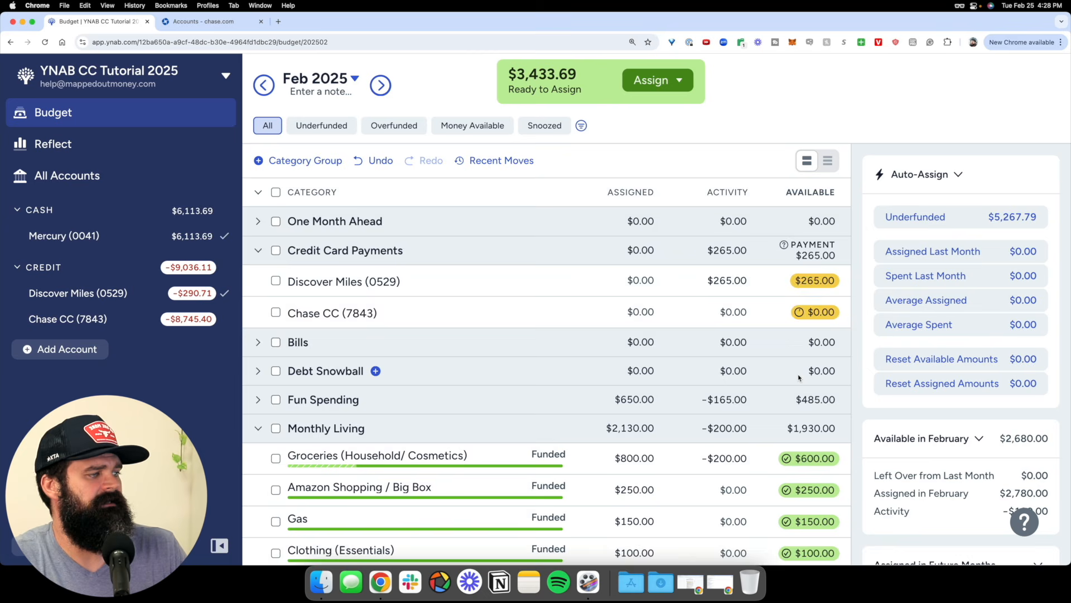
{"action": "scroll", "coordinate": [799, 378], "scroll_direction": "down", "scroll_amount": 5}
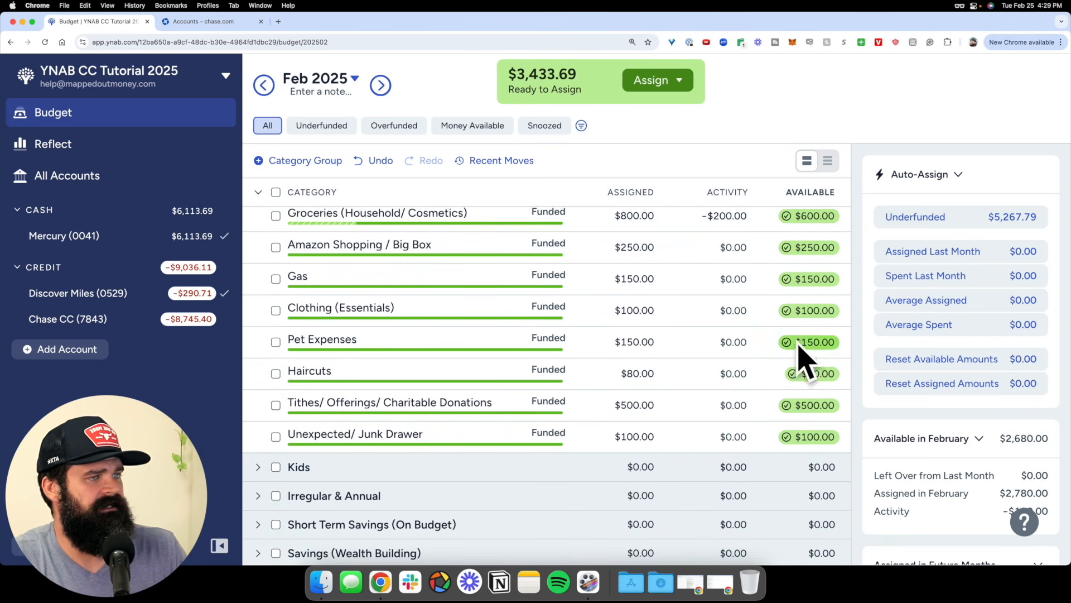
{"action": "scroll", "coordinate": [798, 368], "scroll_direction": "up", "scroll_amount": 5}
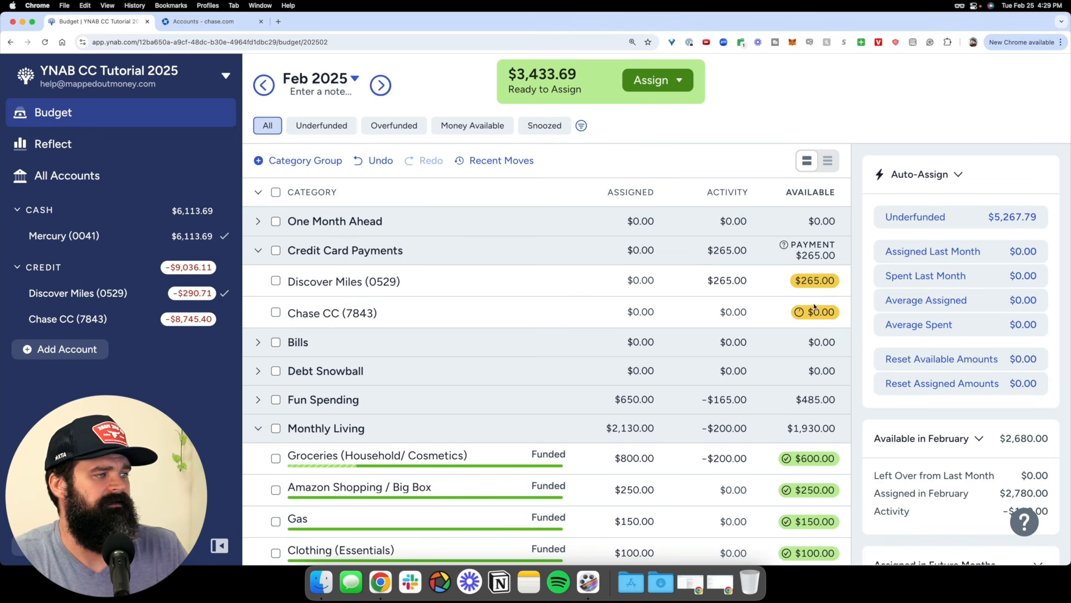
{"action": "scroll", "coordinate": [760, 371], "scroll_direction": "down", "scroll_amount": 5}
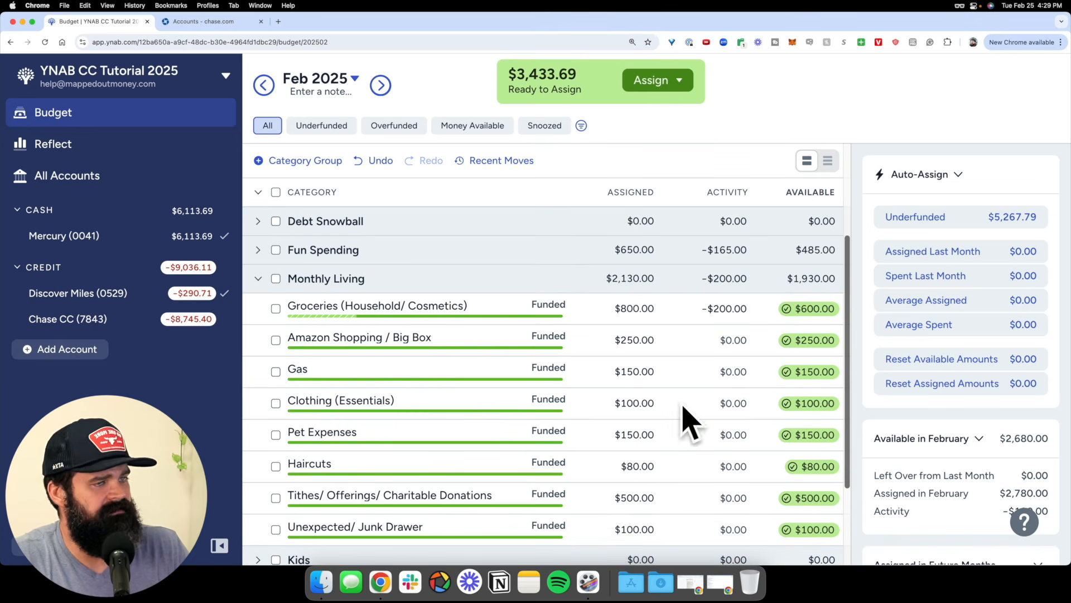
{"action": "scroll", "coordinate": [756, 427], "scroll_direction": "up", "scroll_amount": 5}
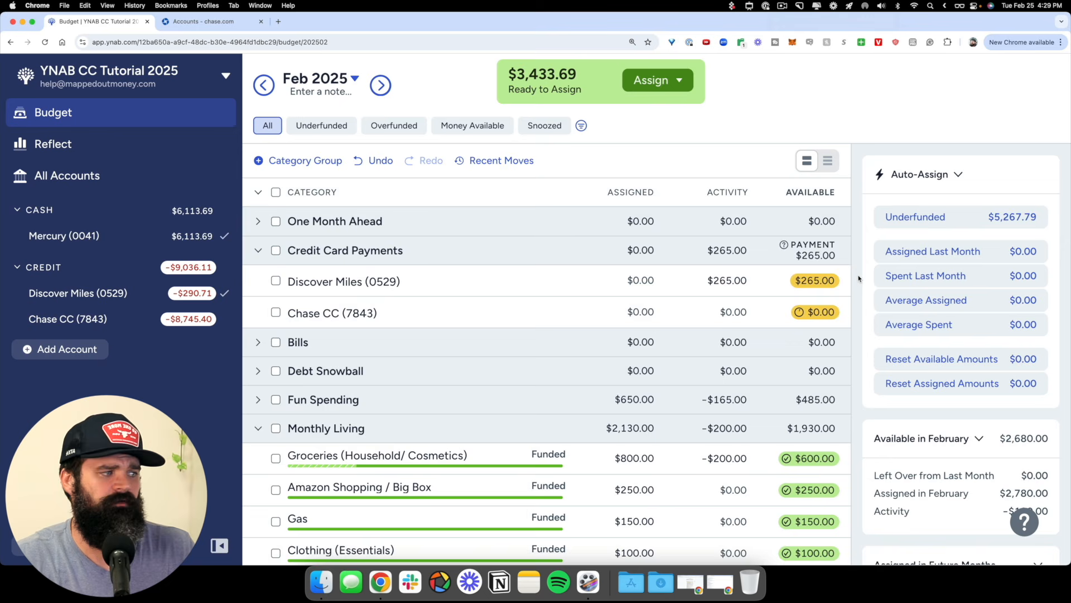
{"action": "scroll", "coordinate": [798, 307], "scroll_direction": "down", "scroll_amount": 4}
{"action": "scroll", "coordinate": [797, 304], "scroll_direction": "down", "scroll_amount": 1}
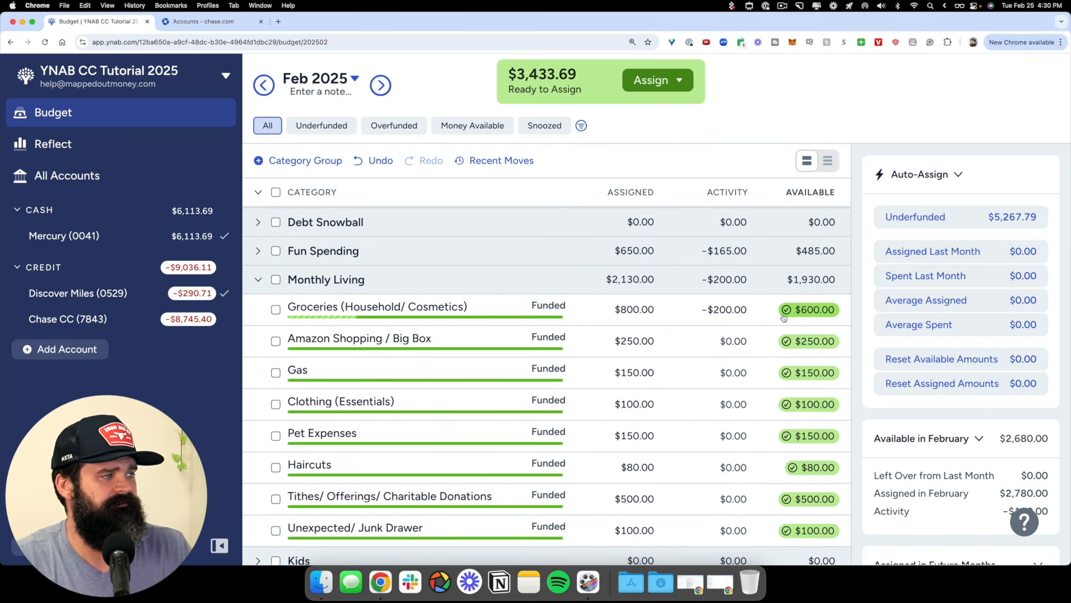
{"action": "scroll", "coordinate": [945, 309], "scroll_direction": "up", "scroll_amount": 5}
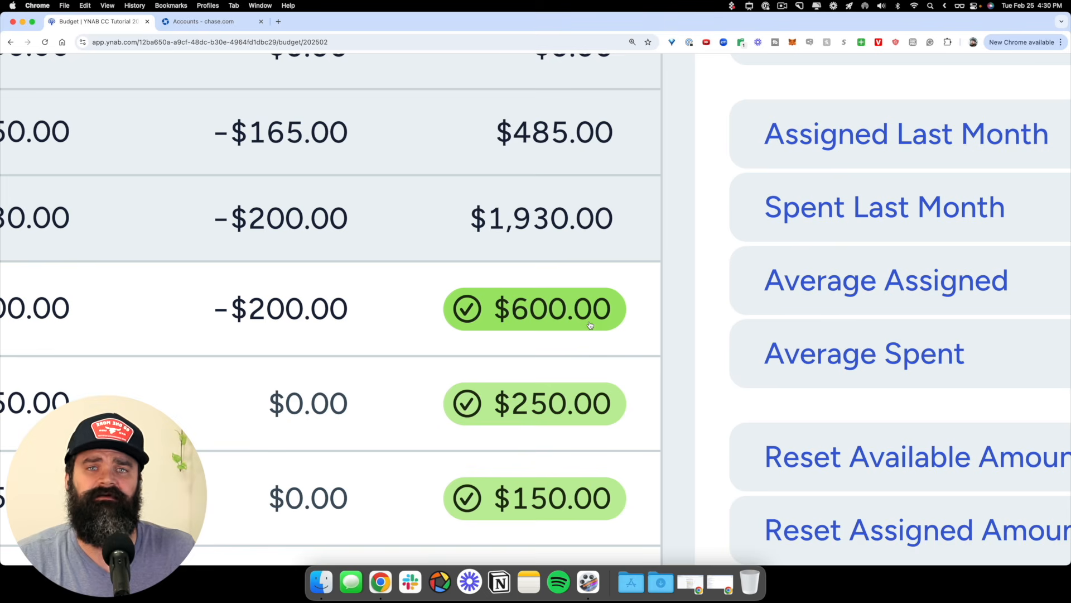
{"action": "scroll", "coordinate": [590, 325], "scroll_direction": "down", "scroll_amount": 5}
{"action": "scroll", "coordinate": [762, 303], "scroll_direction": "down", "scroll_amount": 4}
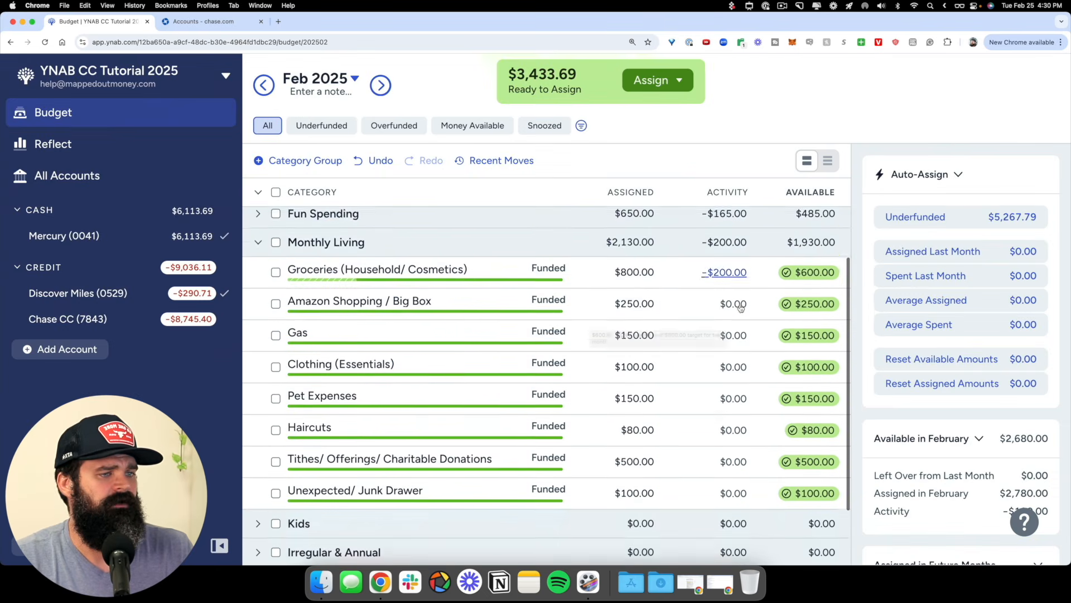
{"action": "scroll", "coordinate": [759, 305], "scroll_direction": "up", "scroll_amount": 4}
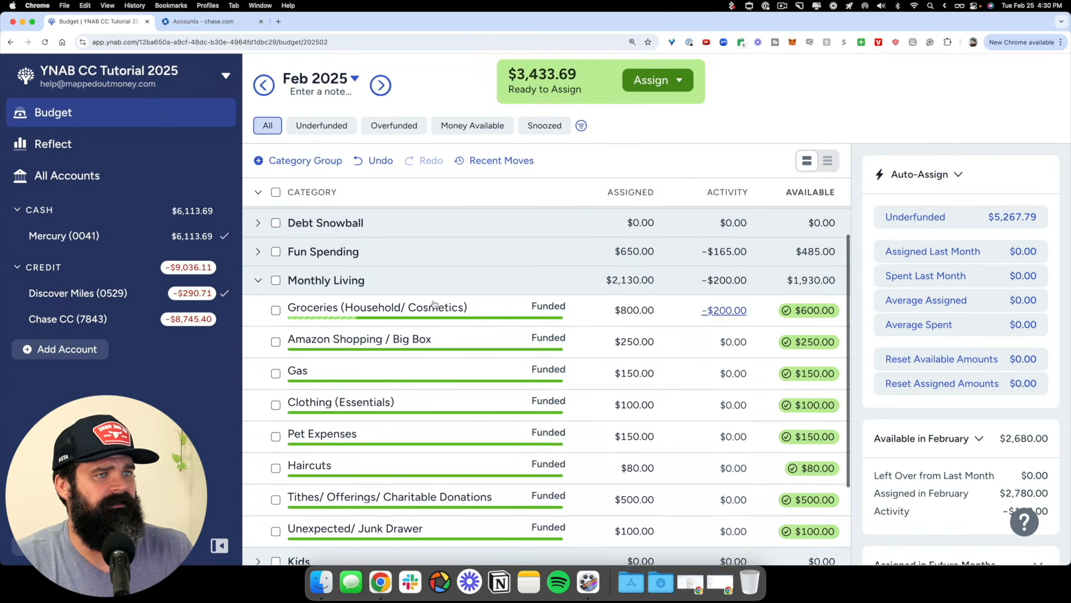
- Expand the Fun Spending group and examine the activity and available amounts of its categories against the card payment
{"action": "left_click", "coordinate": [259, 253]}
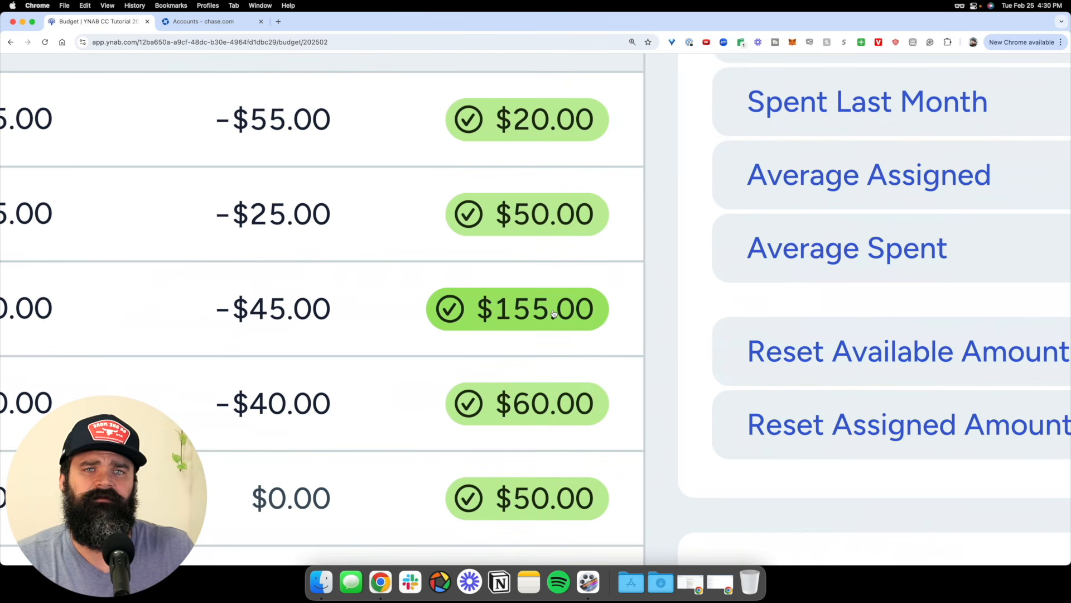
{"action": "mouse_move", "coordinate": [553, 314]}
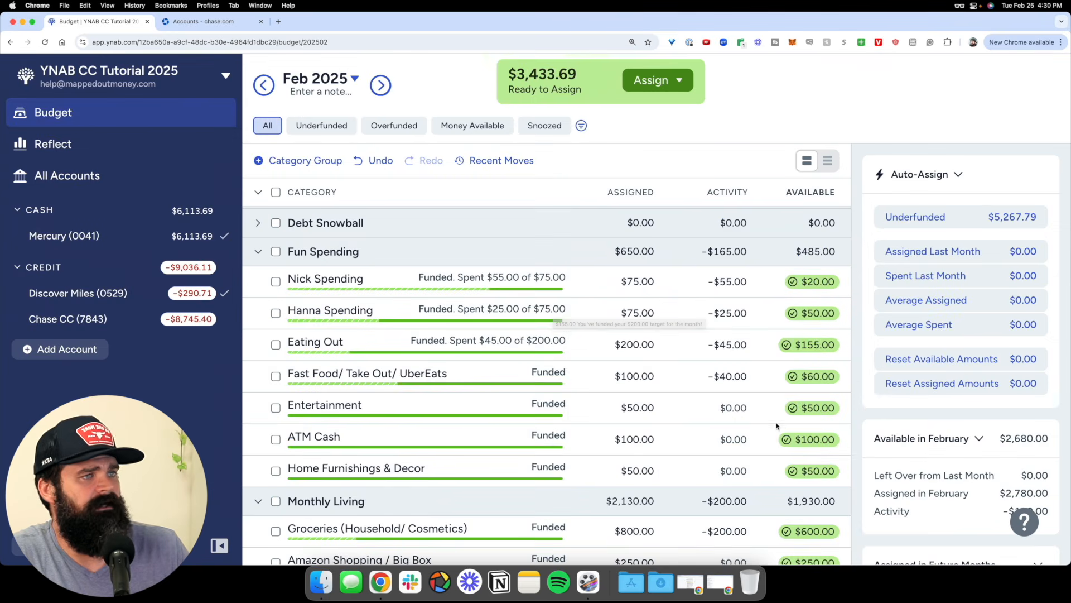
{"action": "scroll", "coordinate": [777, 425], "scroll_direction": "up", "scroll_amount": 3}
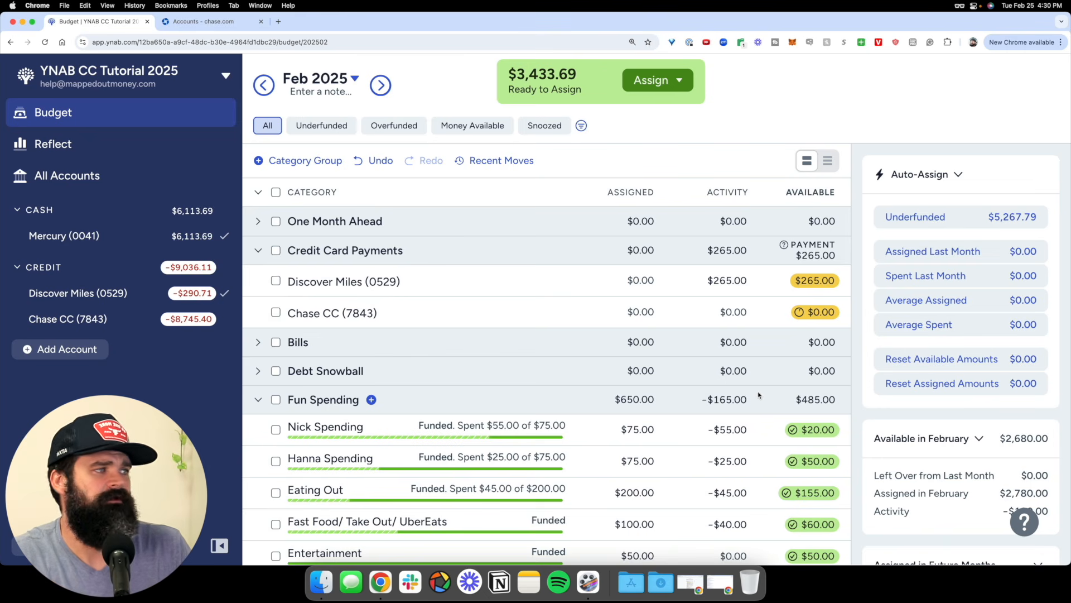
- Select the Discover Miles payment category to view its payment details, and review the Fun Spending assigned amounts
{"action": "left_click", "coordinate": [389, 273]}
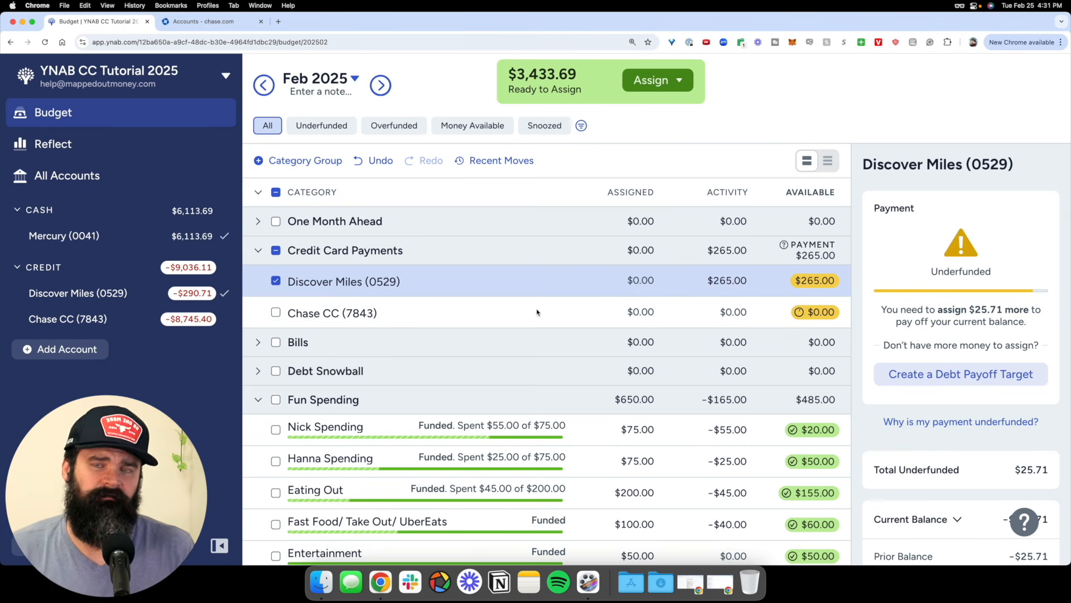
{"action": "scroll", "coordinate": [686, 304], "scroll_direction": "down", "scroll_amount": 5}
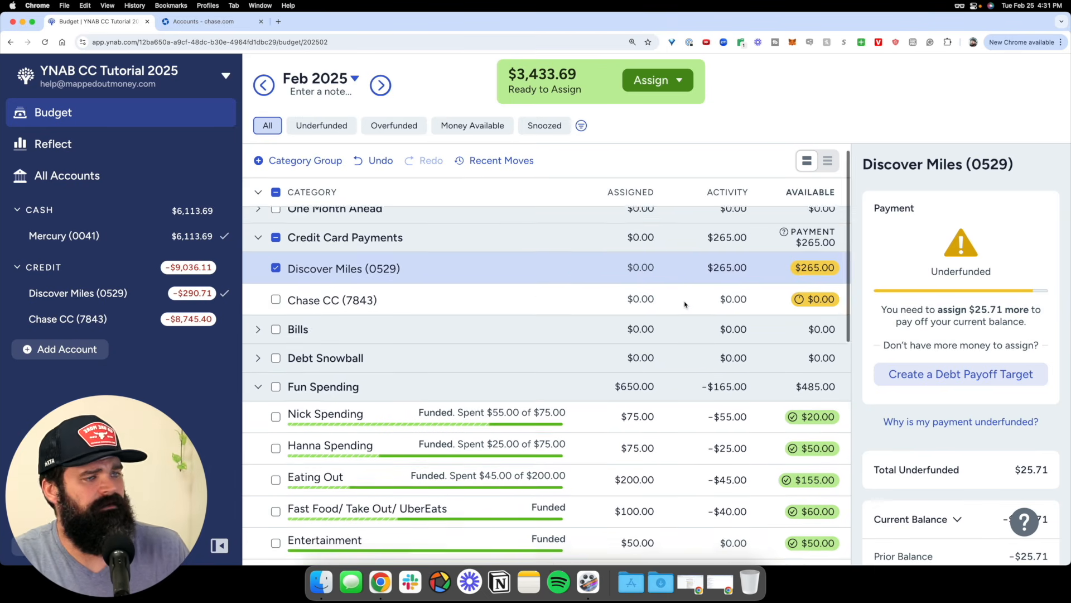
{"action": "left_click", "coordinate": [594, 328]}
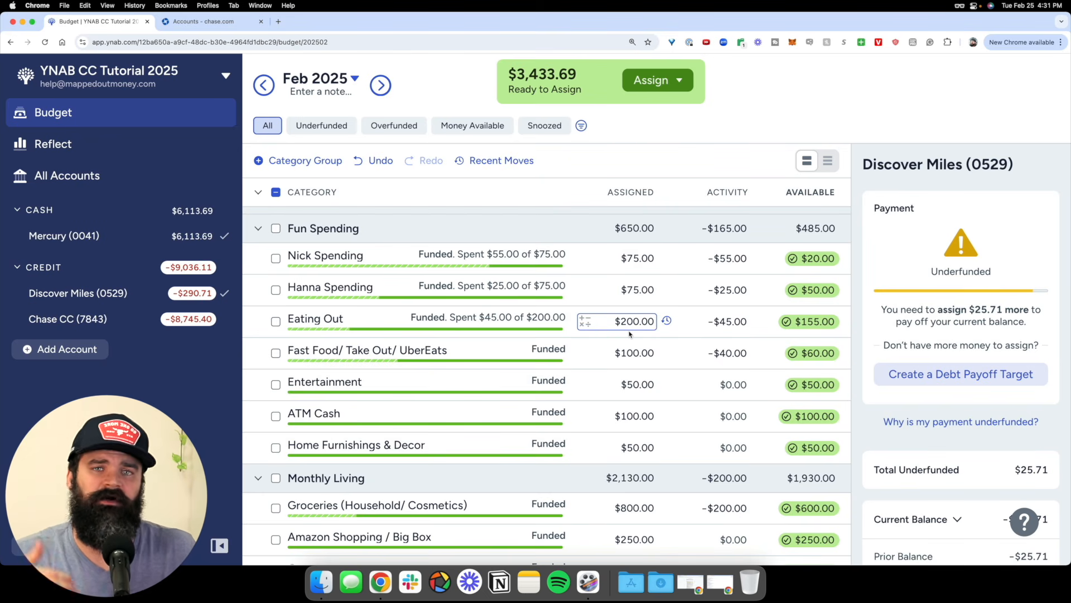
{"action": "left_click", "coordinate": [612, 346]}
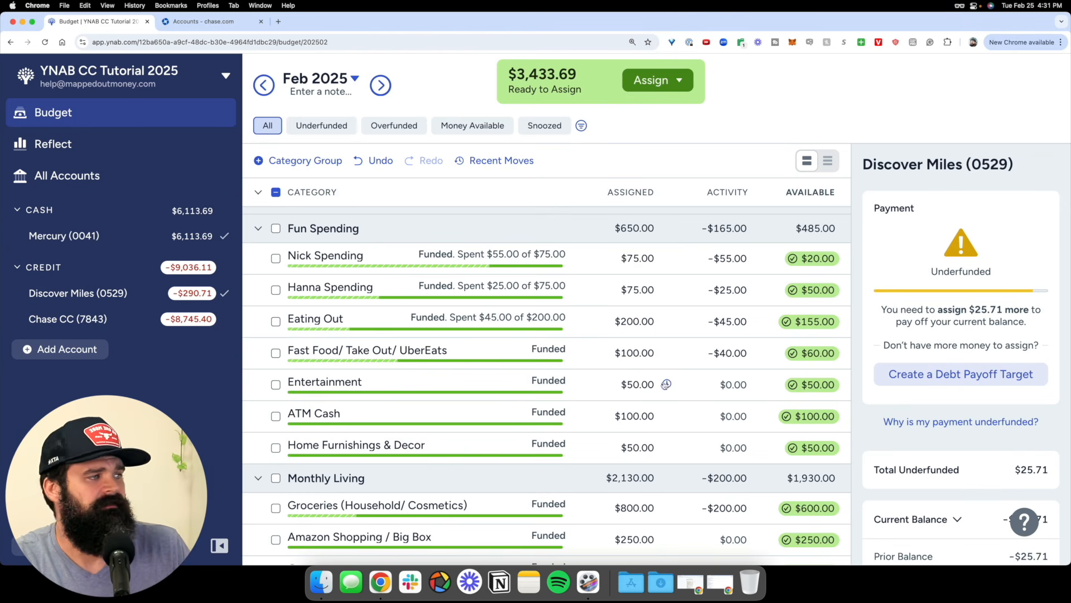
{"action": "scroll", "coordinate": [667, 384], "scroll_direction": "up", "scroll_amount": 1}
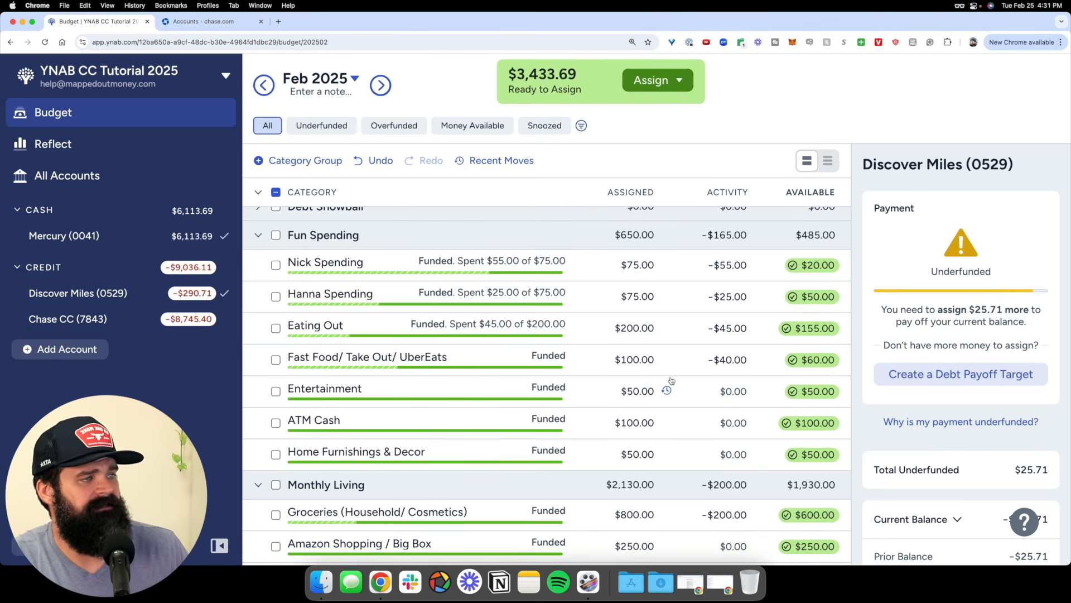
{"action": "scroll", "coordinate": [691, 368], "scroll_direction": "up", "scroll_amount": 5}
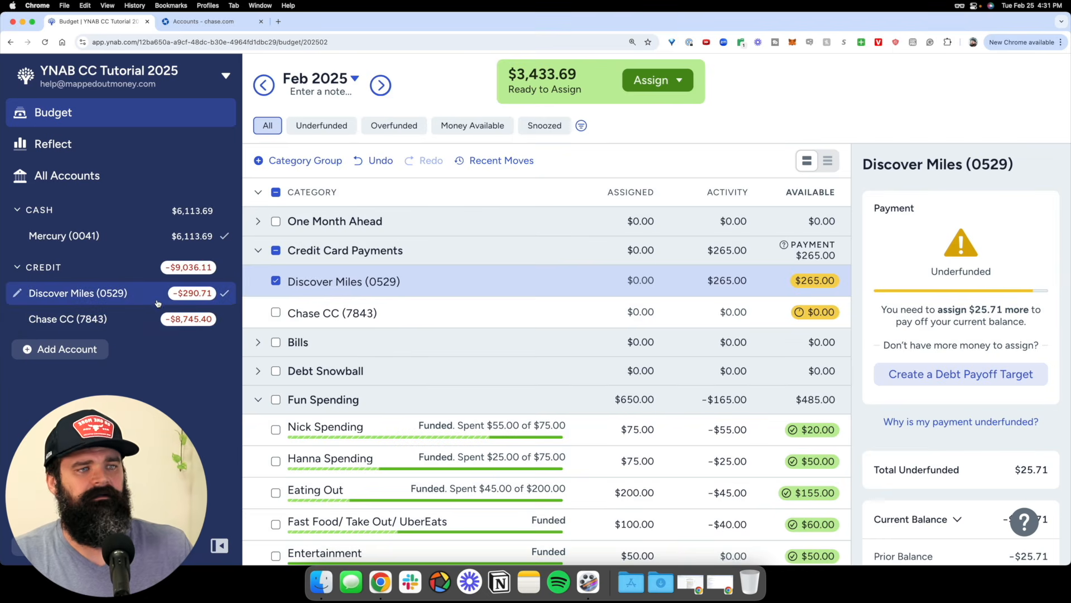
- Record a $200 Amazon purchase on the Discover Miles card under the first personal spending category in Fun Spending
{"action": "left_click", "coordinate": [206, 293]}
{"action": "left_click", "coordinate": [323, 187]}
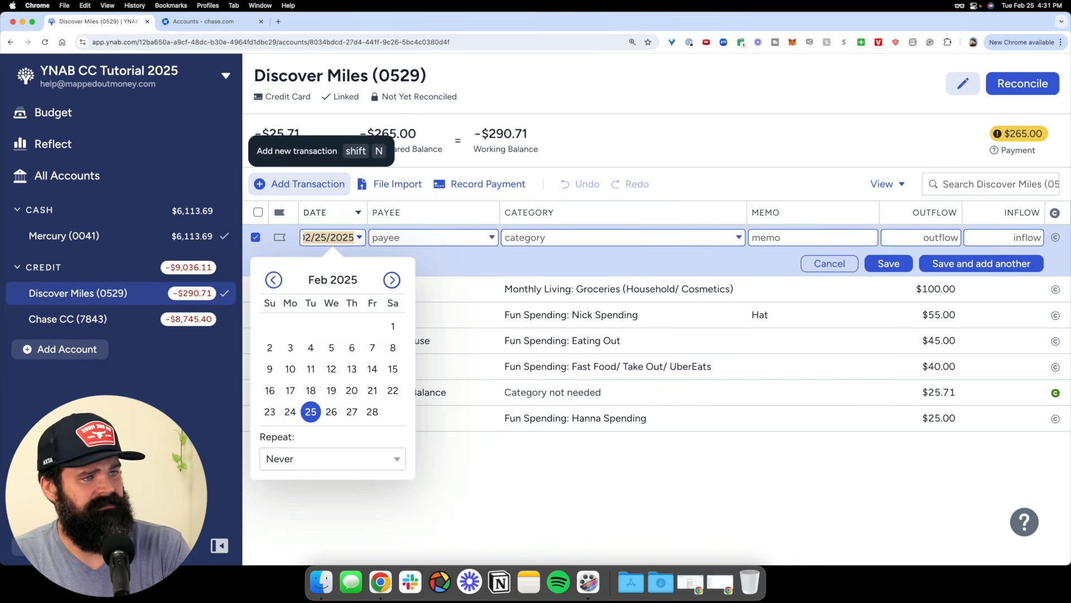
{"action": "key", "text": "Tab"}
{"action": "type", "text": "Amazon"}
{"action": "key", "text": "Tab"}
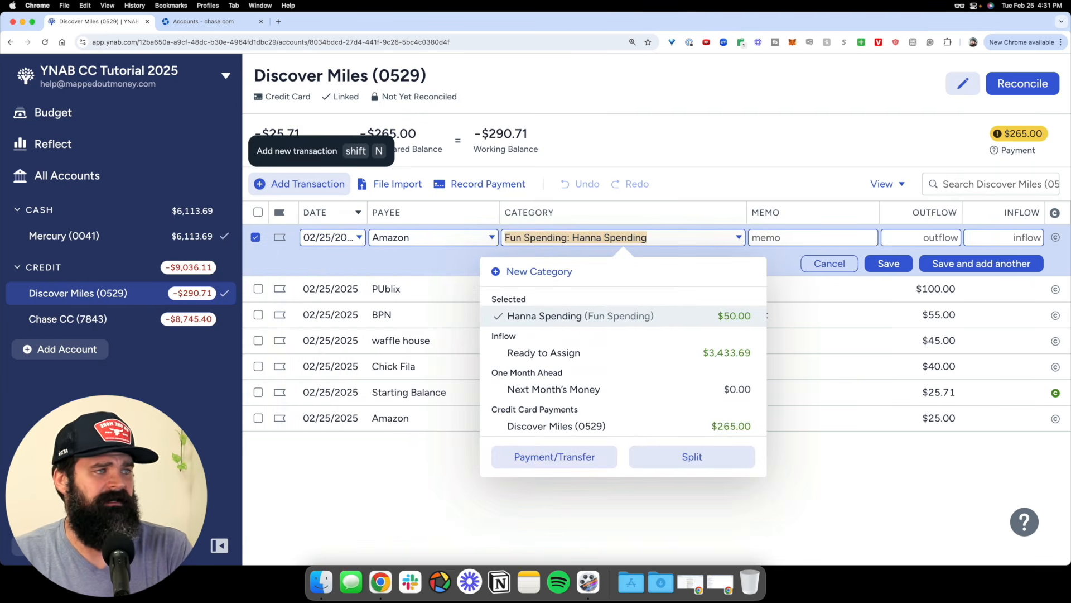
{"action": "type", "text": "nick"}
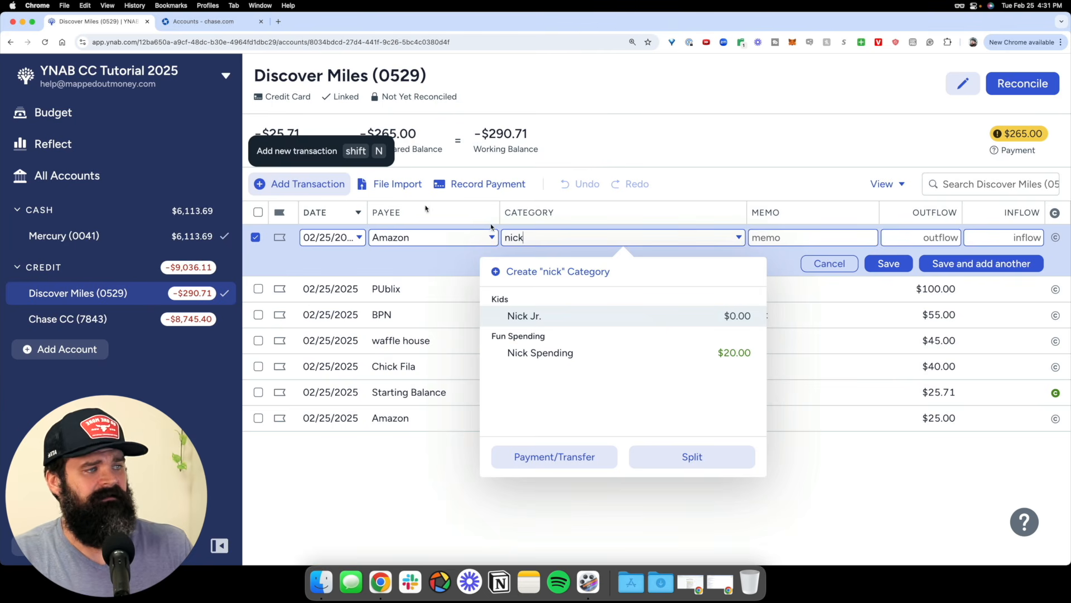
{"action": "left_click", "coordinate": [602, 353]}
{"action": "left_click", "coordinate": [932, 238]}
{"action": "type", "text": "200"}
{"action": "key", "text": "Return"}
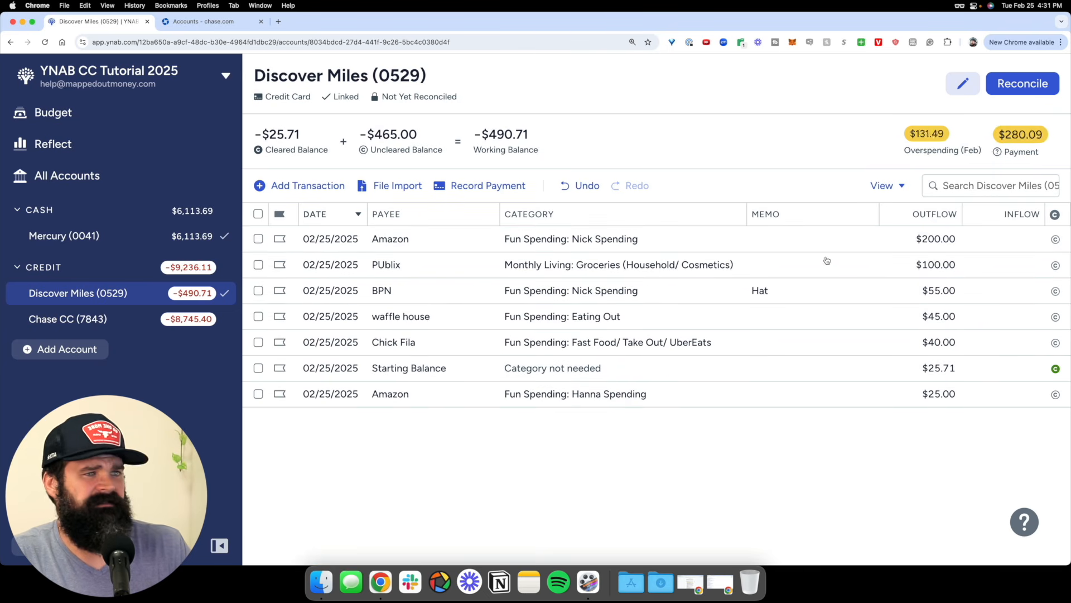
- Return to the February budget and examine the available balance details of the first personal spending category in Fun Spending
{"action": "left_click", "coordinate": [88, 118]}
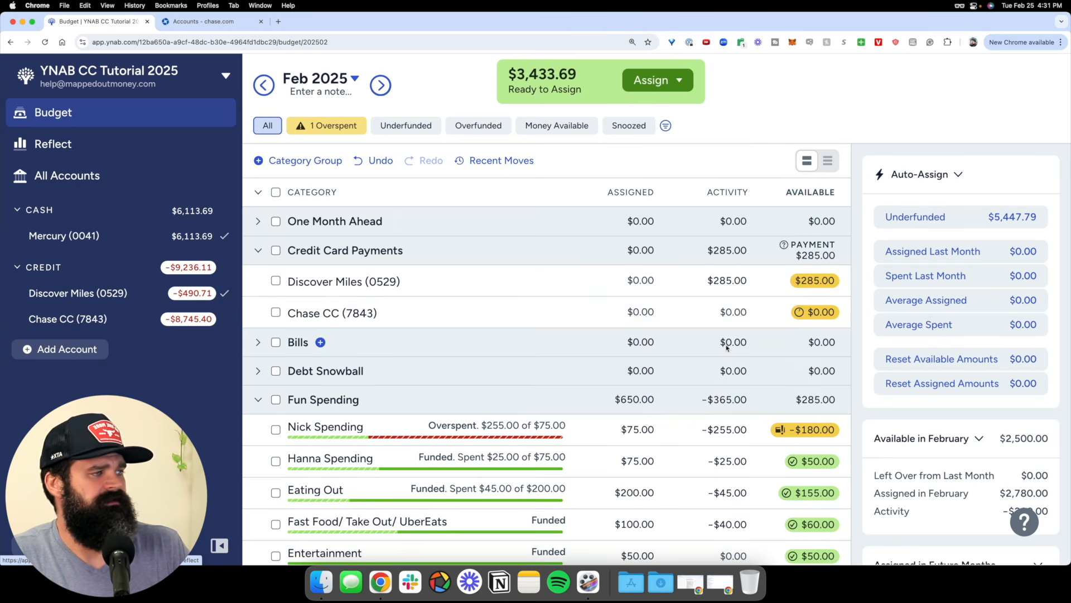
{"action": "scroll", "coordinate": [754, 349], "scroll_direction": "down", "scroll_amount": 3}
{"action": "left_click", "coordinate": [763, 358]}
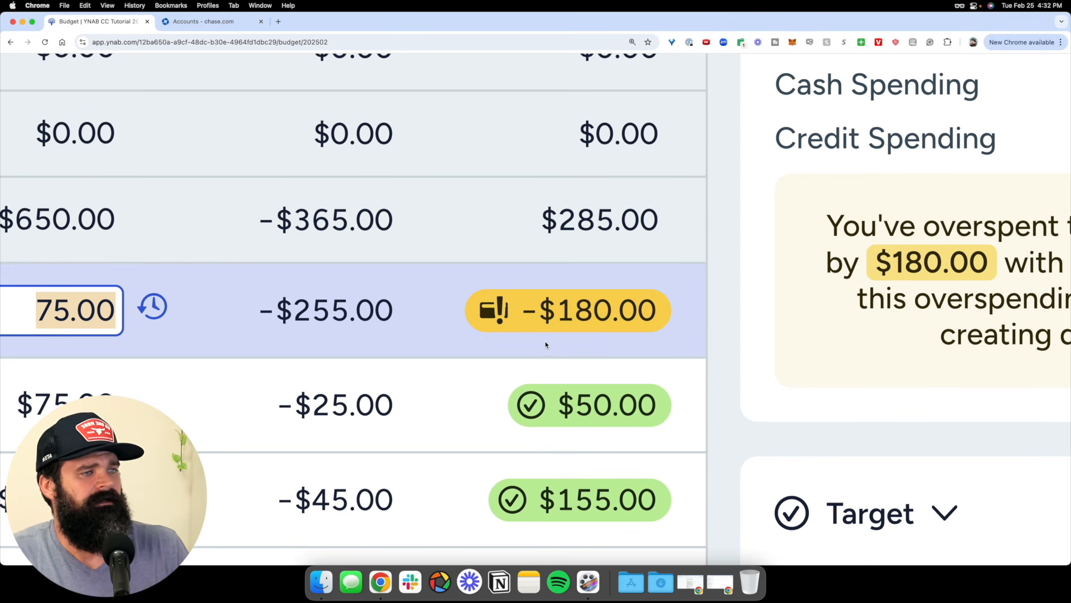
{"action": "scroll", "coordinate": [614, 328], "scroll_direction": "down", "scroll_amount": 10}
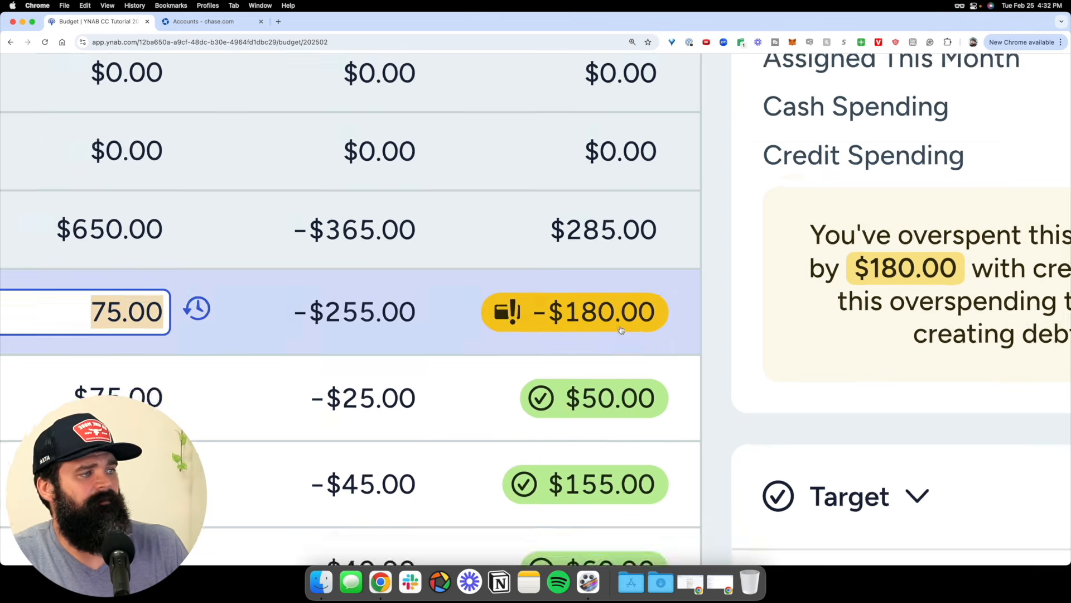
{"action": "scroll", "coordinate": [755, 370], "scroll_direction": "up", "scroll_amount": 3}
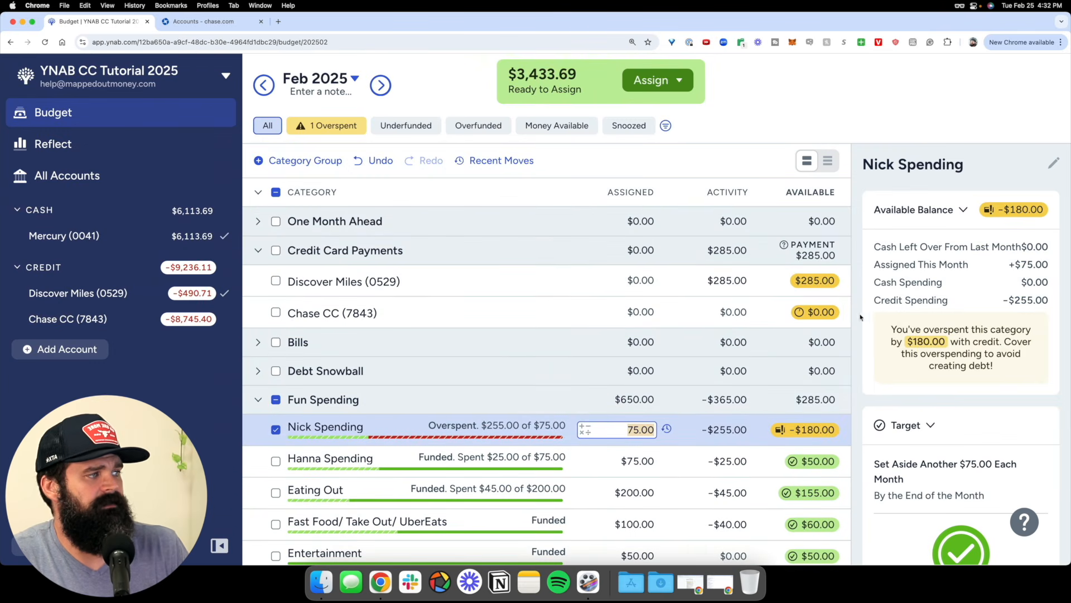
- Check the Discover Miles account register, and compare it with the card's payment amount in the budget
{"action": "left_click", "coordinate": [68, 294]}
{"action": "left_click", "coordinate": [68, 294]}
{"action": "left_click", "coordinate": [48, 113]}
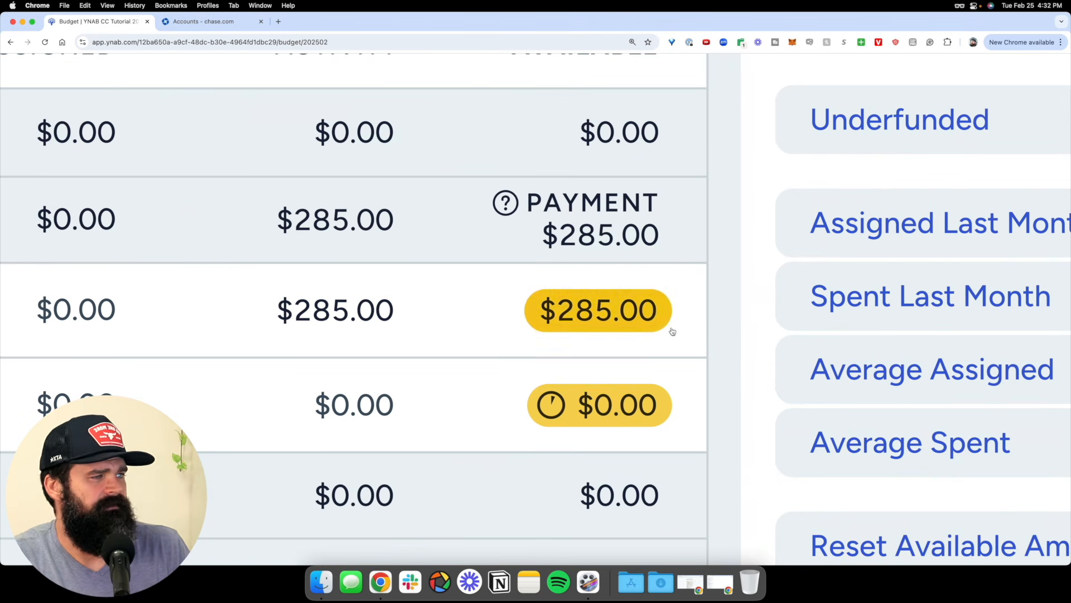
{"action": "scroll", "coordinate": [597, 333], "scroll_direction": "down", "scroll_amount": 10}
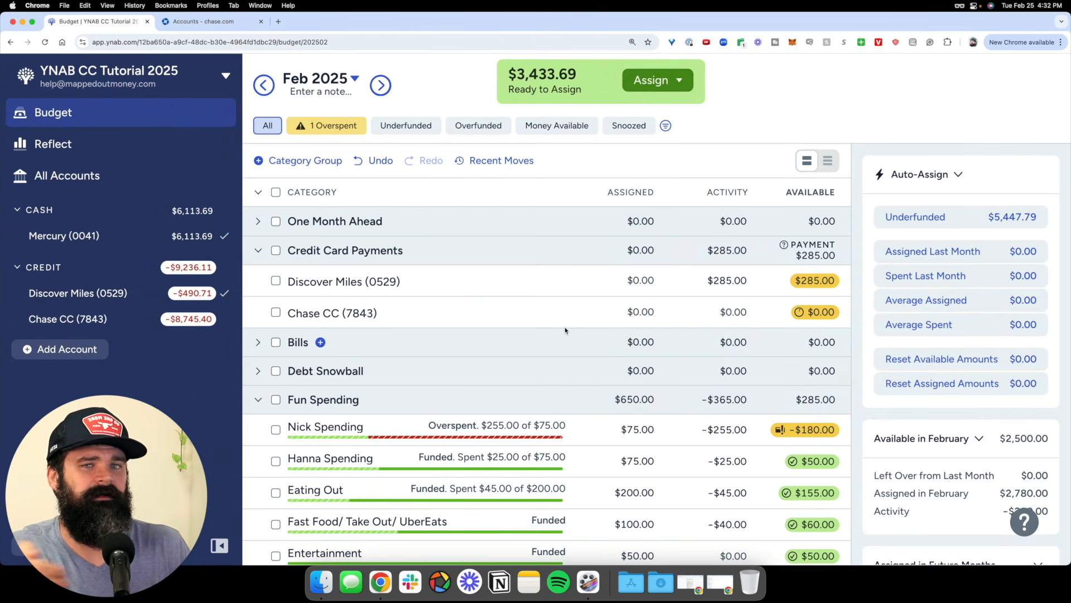
- Record a $1,500 Amazon purchase on the Discover Miles card under the first personal spending category in Fun Spending
{"action": "left_click", "coordinate": [146, 290]}
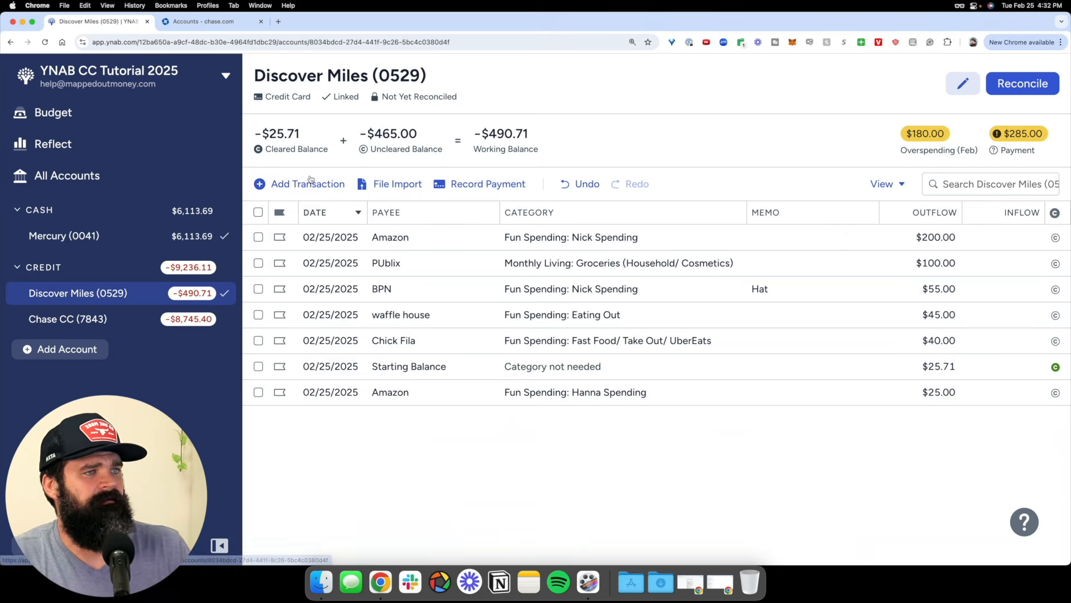
{"action": "left_click", "coordinate": [312, 180]}
{"action": "key", "text": "Tab"}
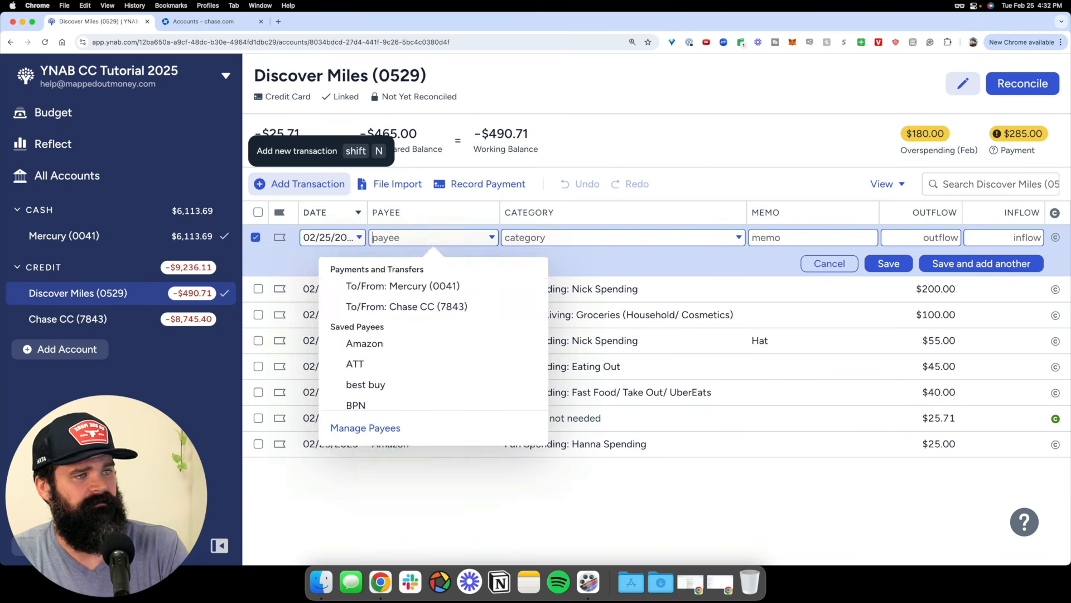
{"action": "type", "text": "Amazon"}
{"action": "key", "text": "Tab"}
{"action": "key", "text": "Tab"}
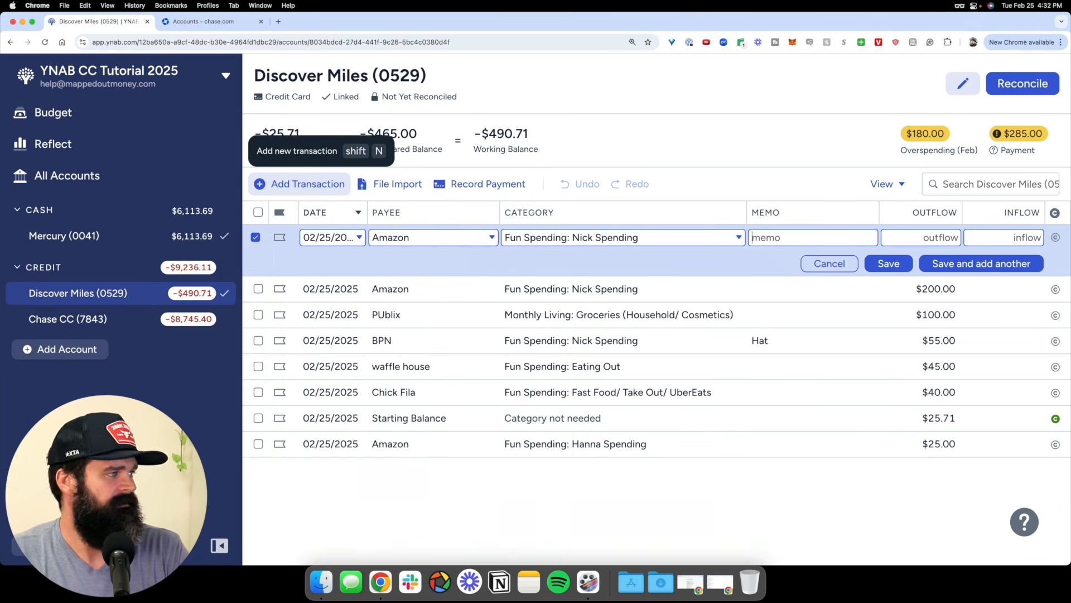
{"action": "type", "text": "1500"}
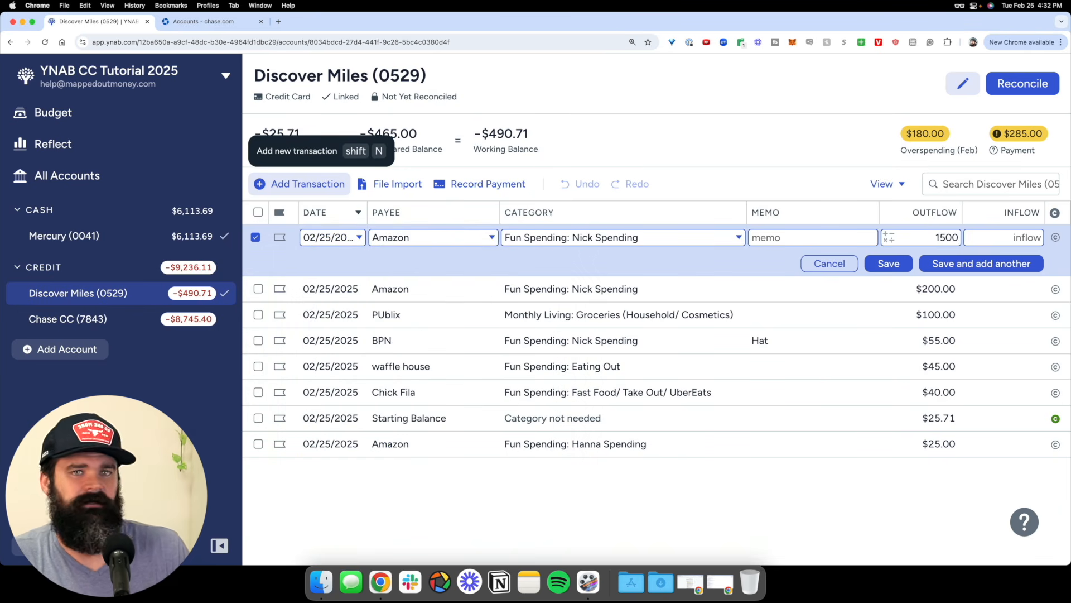
{"action": "left_click", "coordinate": [899, 268]}
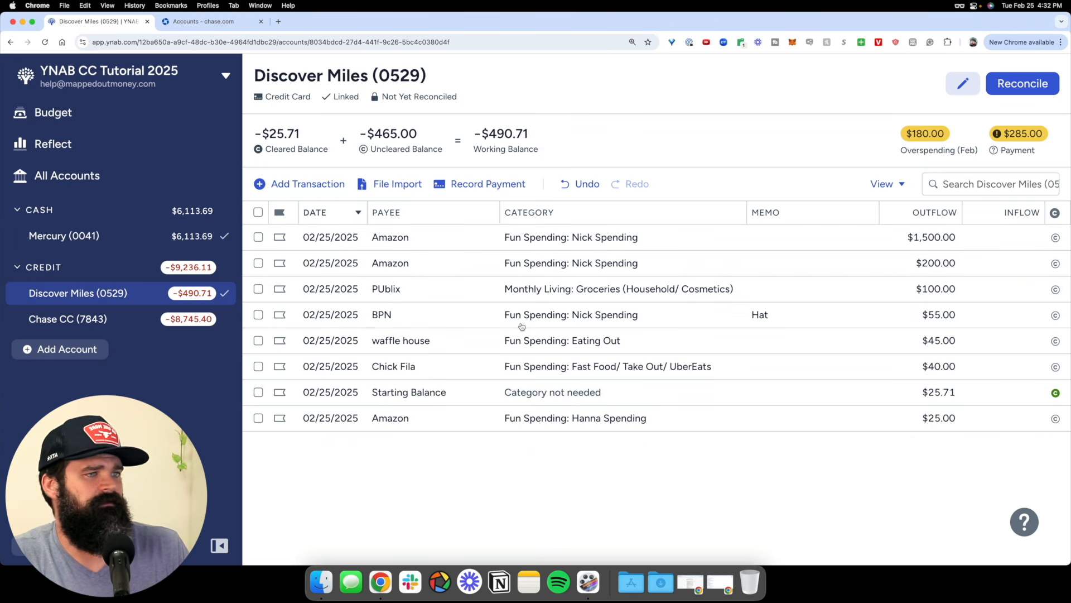
{"action": "left_click", "coordinate": [350, 313]}
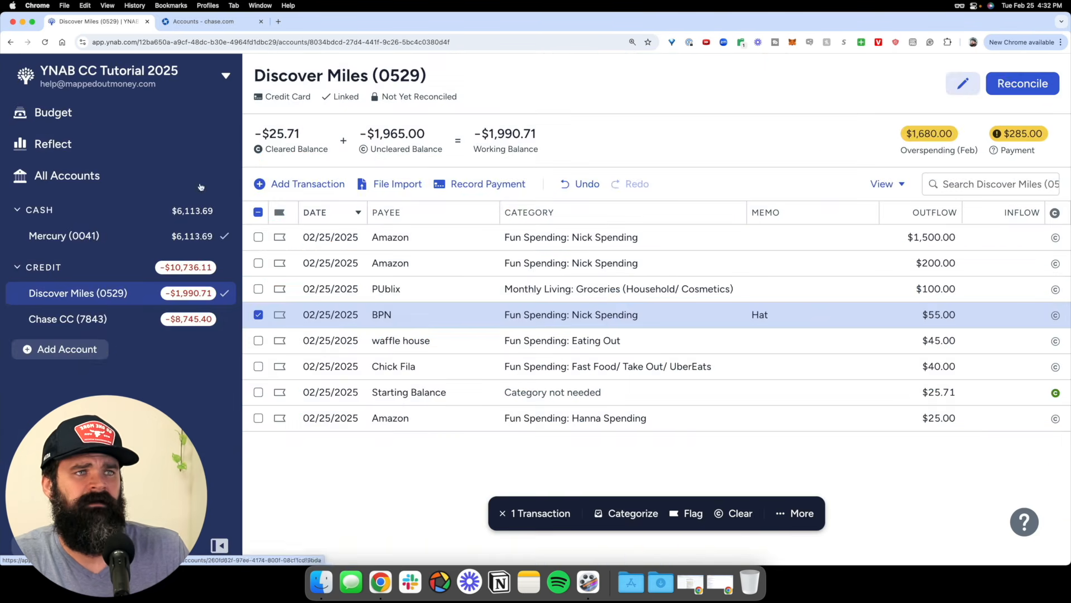
- In the February budget, cover the overspending in the first personal spending category with money from Monthly Living: Groceries (Household/ Cosmetics)
{"action": "left_click", "coordinate": [106, 113]}
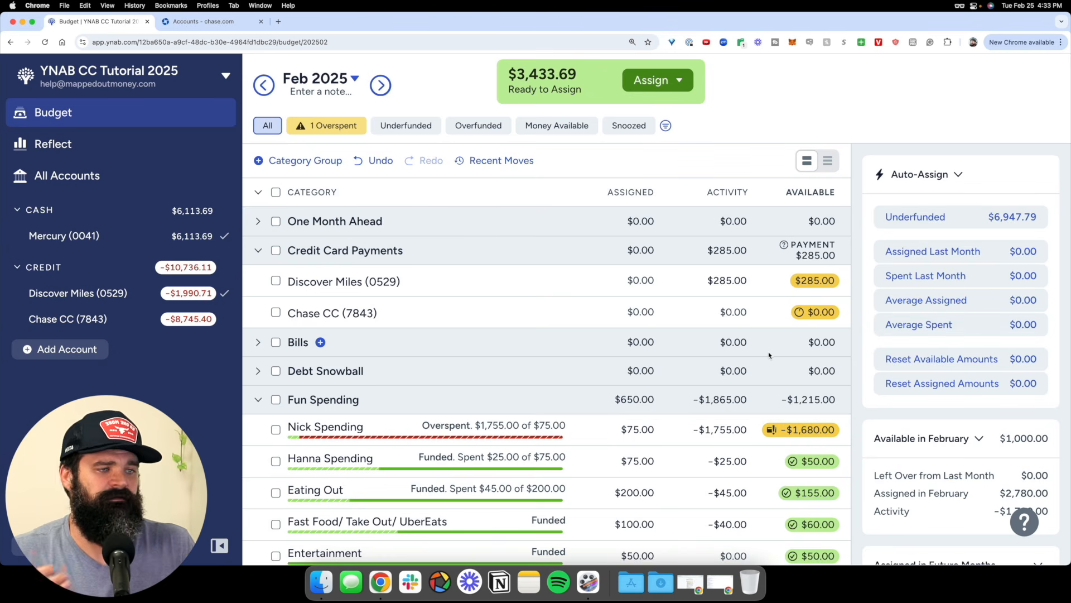
{"action": "scroll", "coordinate": [780, 401], "scroll_direction": "down", "scroll_amount": 1}
{"action": "scroll", "coordinate": [780, 401], "scroll_direction": "down", "scroll_amount": 1}
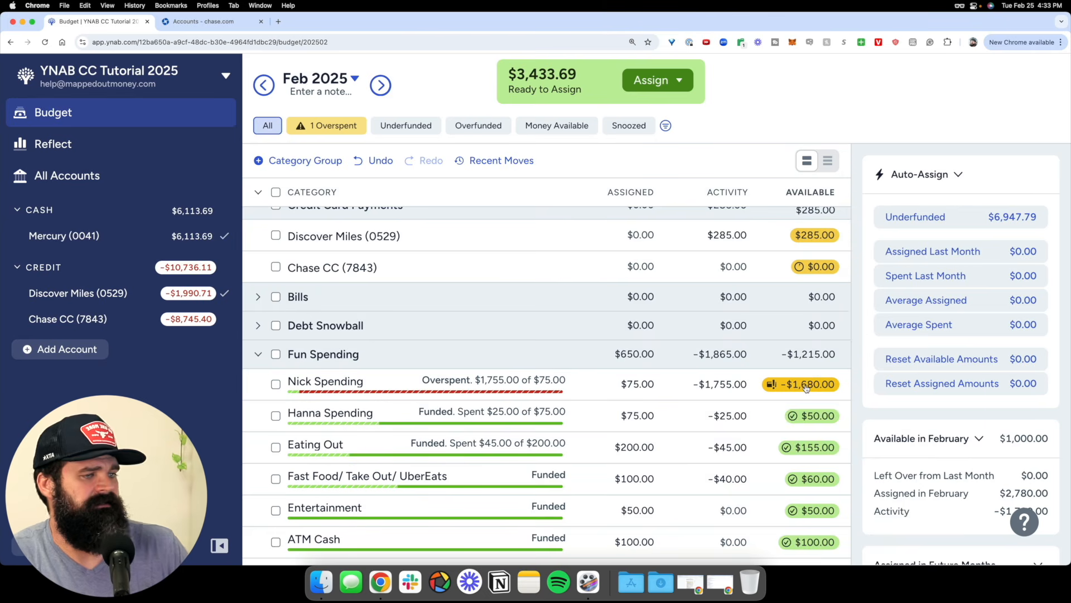
{"action": "left_click", "coordinate": [803, 384]}
{"action": "type", "text": "groc"}
{"action": "key", "text": "Return"}
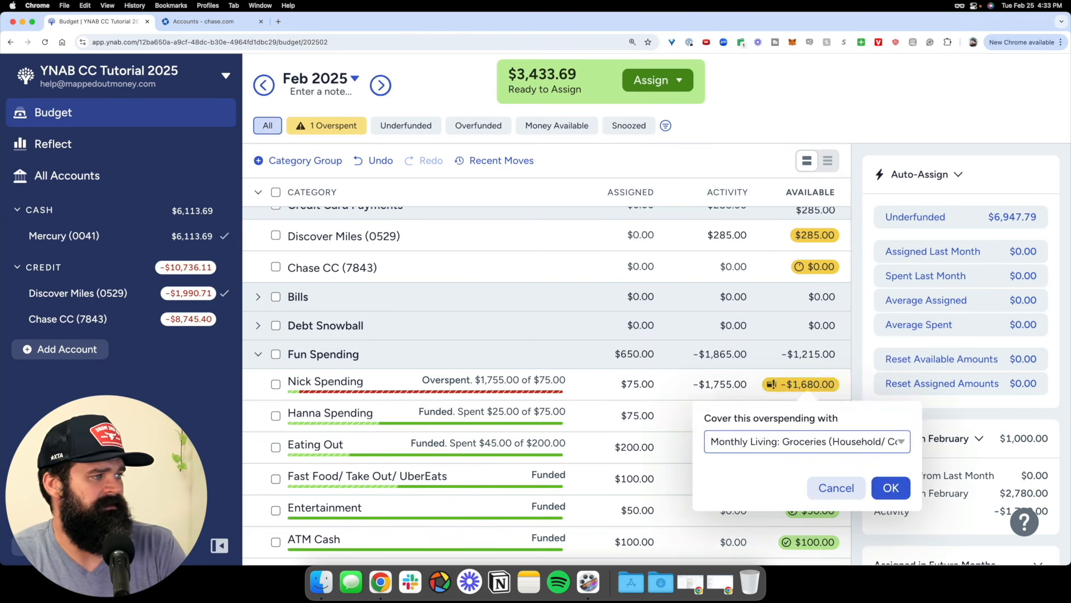
{"action": "key", "text": "Return"}
- Cover more of the same overspending with money from the second personal spending category and from Eating Out
{"action": "left_click", "coordinate": [805, 384]}
{"action": "type", "text": "hann"}
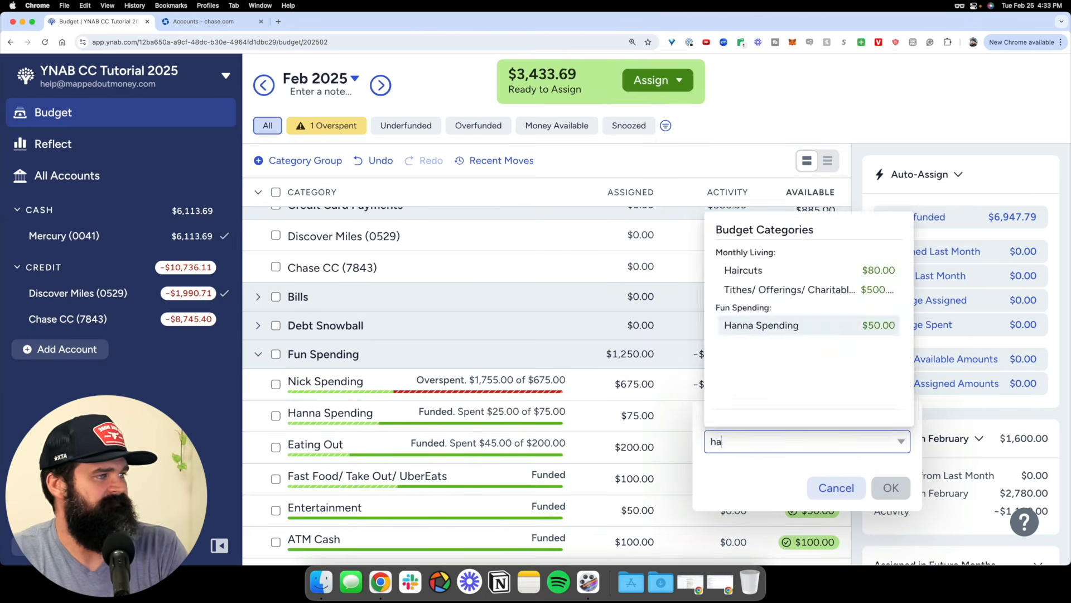
{"action": "key", "text": "Return"}
{"action": "key", "text": "Return"}
{"action": "left_click", "coordinate": [805, 384]}
{"action": "type", "text": "ea"}
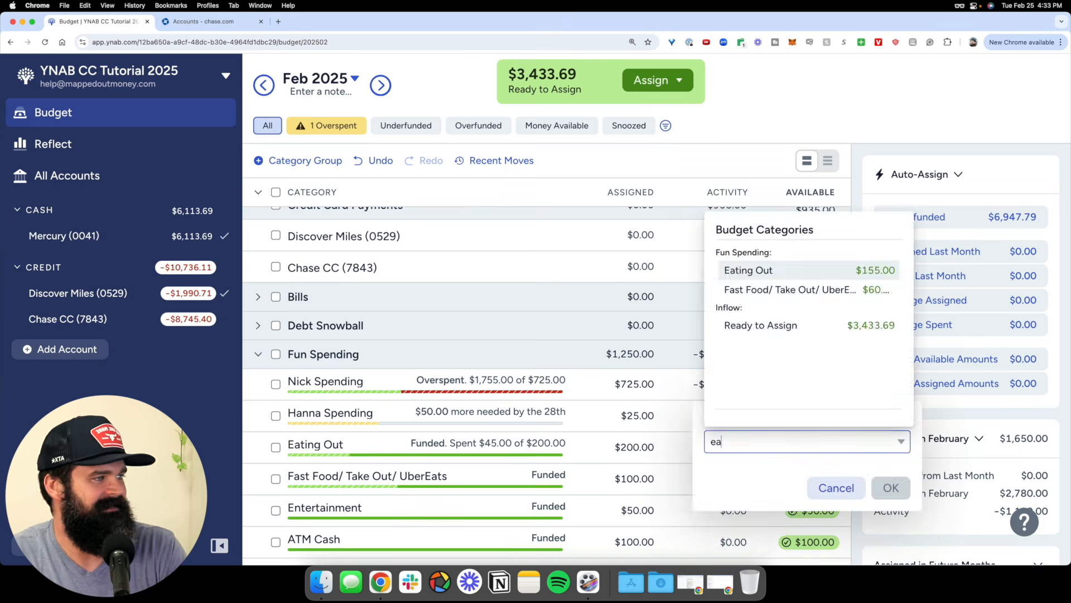
{"action": "key", "text": "Return"}
{"action": "key", "text": "Return"}
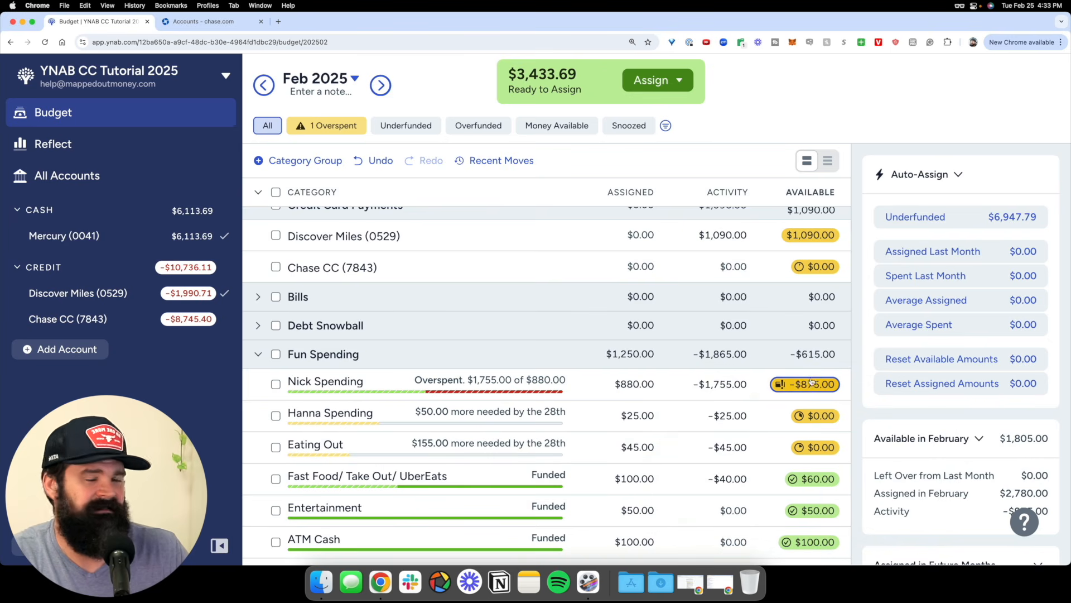
- Cover the rest of the overspending from Ready to Assign, and check the Discover Miles payment amount
{"action": "scroll", "coordinate": [812, 446], "scroll_direction": "up", "scroll_amount": 2}
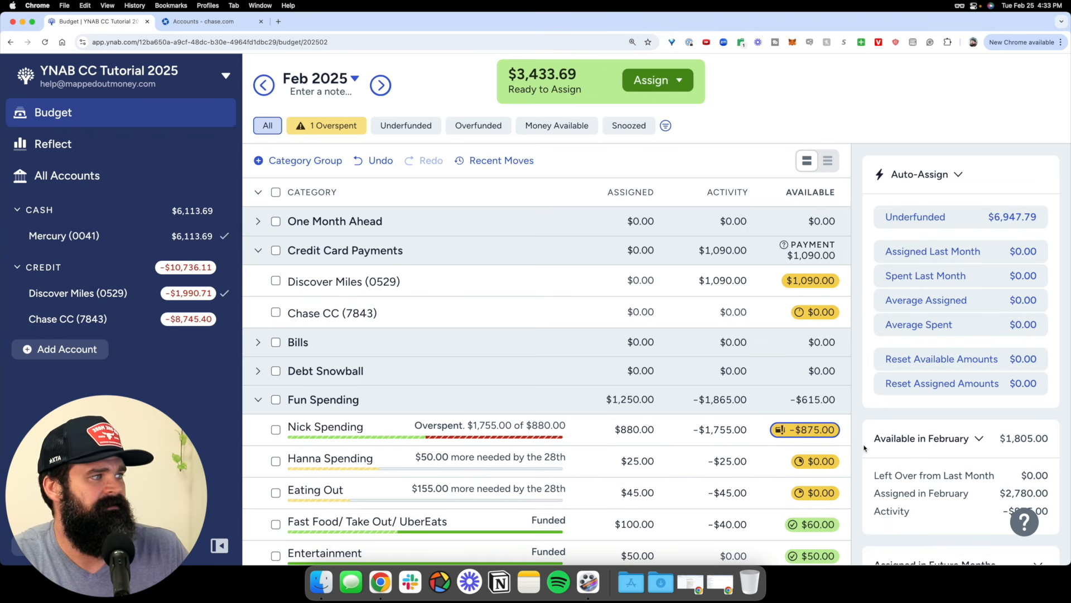
{"action": "scroll", "coordinate": [802, 347], "scroll_direction": "down", "scroll_amount": 3}
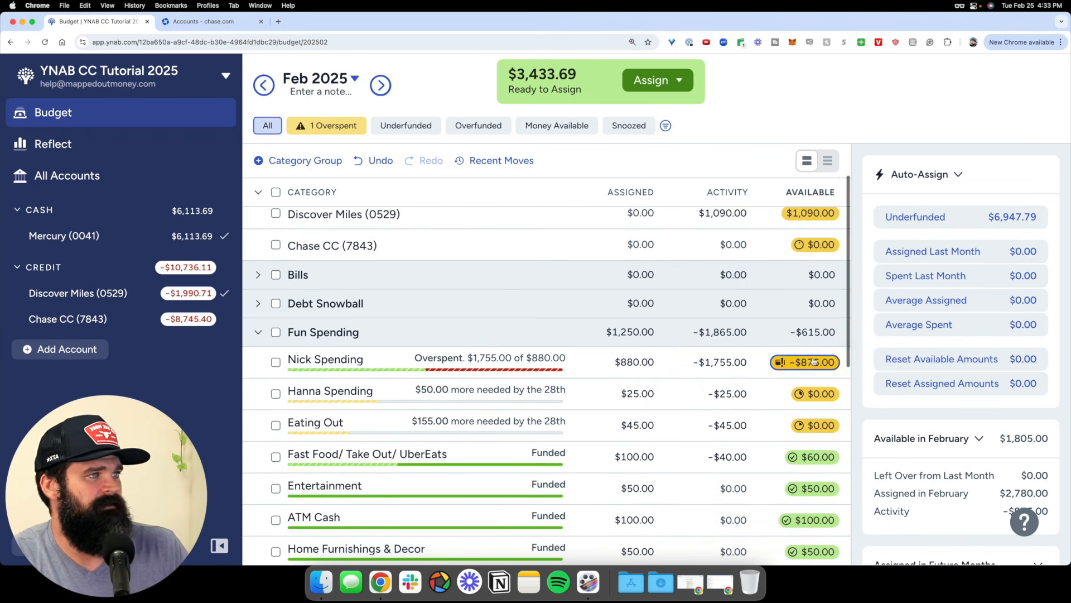
{"action": "left_click", "coordinate": [814, 361]}
{"action": "type", "text": "read"}
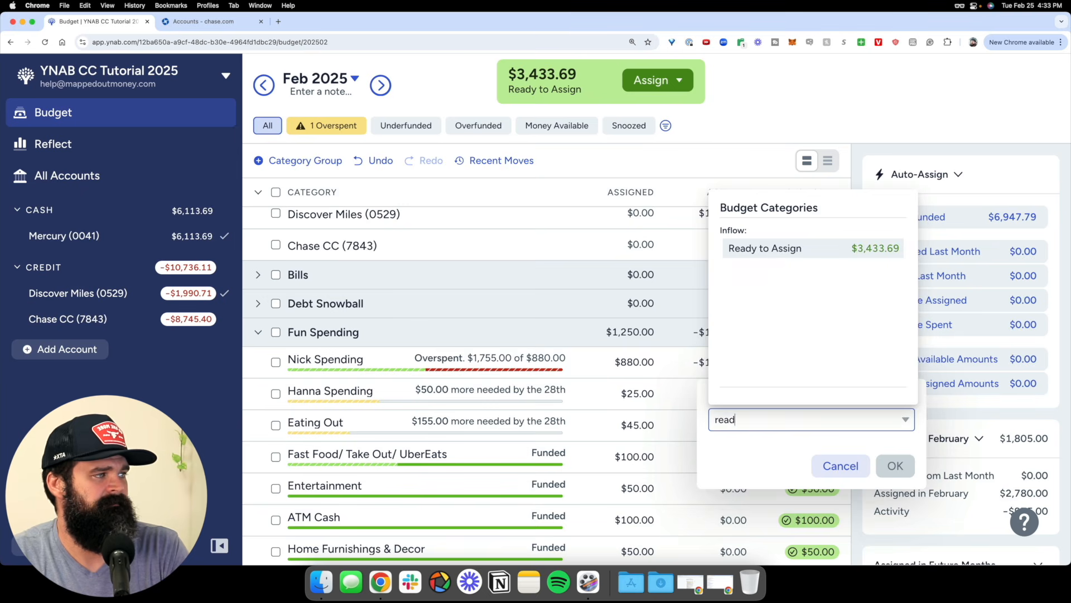
{"action": "key", "text": "Return"}
{"action": "key", "text": "Return"}
{"action": "scroll", "coordinate": [814, 357], "scroll_direction": "up", "scroll_amount": 3}
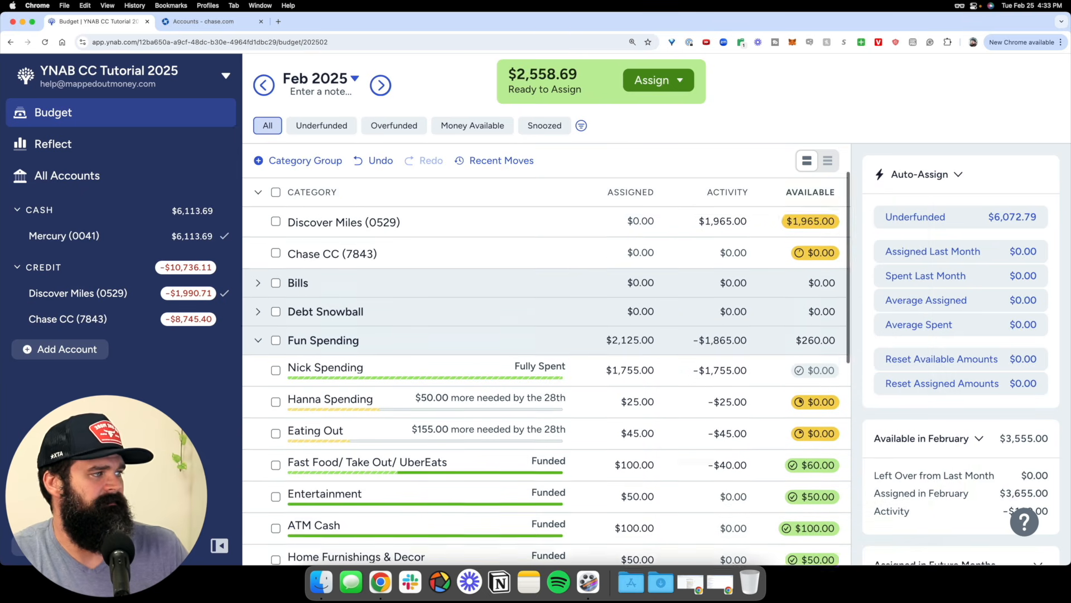
{"action": "scroll", "coordinate": [785, 287], "scroll_direction": "up", "scroll_amount": 5}
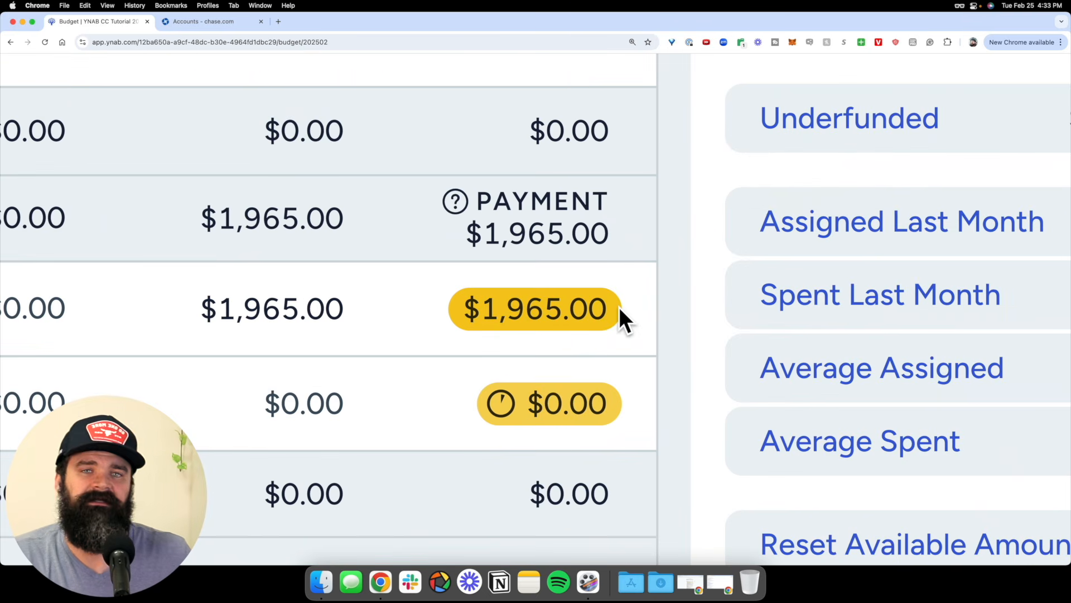
{"action": "mouse_move", "coordinate": [614, 316]}
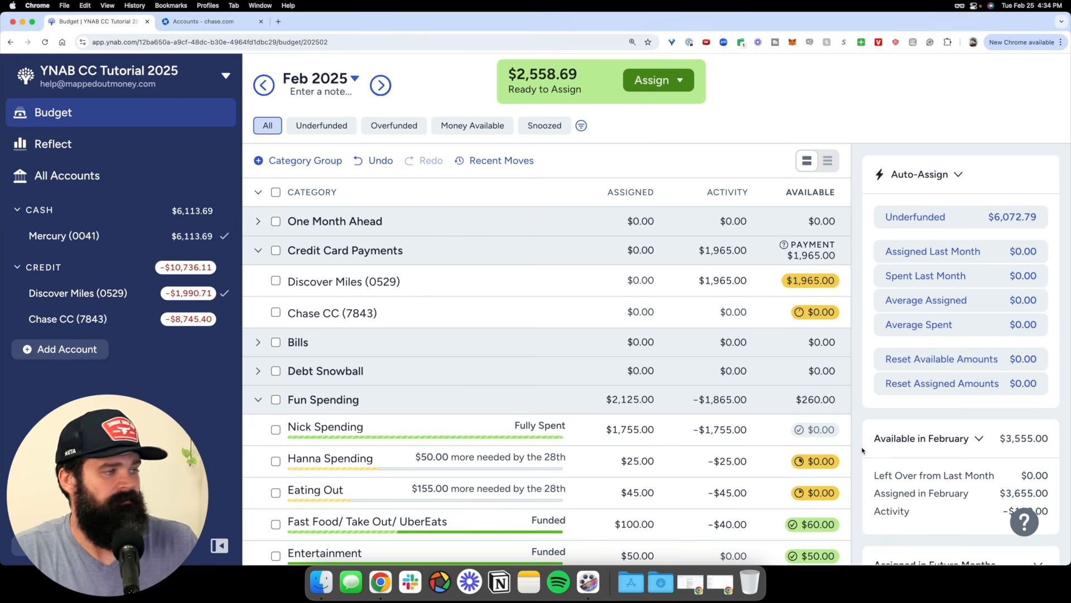
- Annotate the money moving from the Fun Spending available amounts to the Discover Miles payment, and clear the drawings
{"action": "key", "text": "ctrl+a"}
{"action": "mouse_move", "coordinate": [845, 411]}
{"action": "left_mouse_down"}
{"action": "mouse_move", "coordinate": [851, 458]}
{"action": "mouse_move", "coordinate": [800, 422]}
{"action": "mouse_move", "coordinate": [815, 293]}
{"action": "mouse_move", "coordinate": [831, 323]}
{"action": "left_mouse_up"}
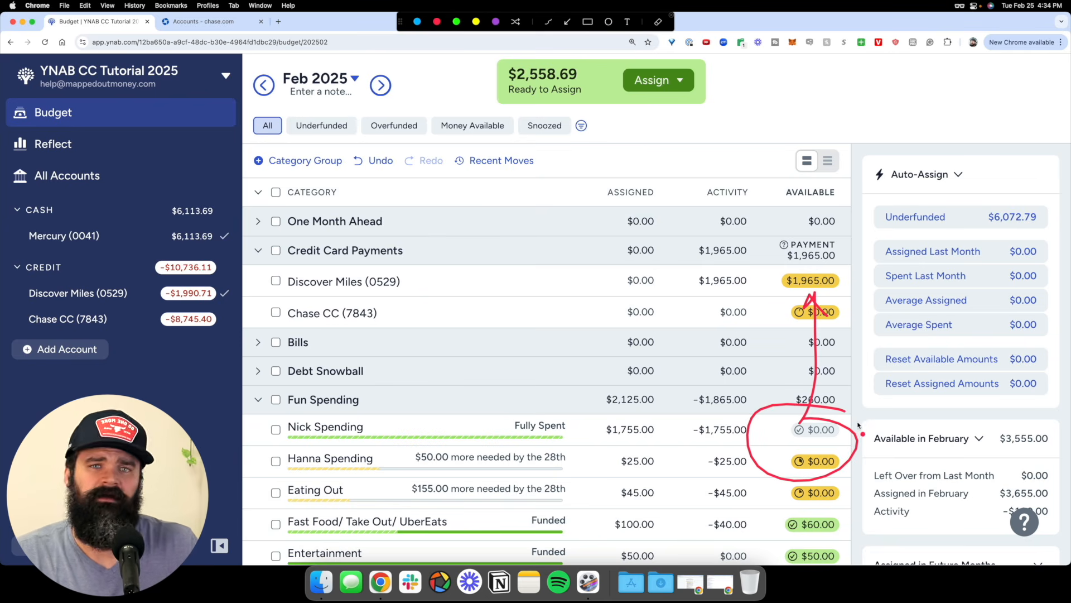
{"action": "mouse_move", "coordinate": [830, 264]}
{"action": "left_mouse_down"}
{"action": "mouse_move", "coordinate": [744, 291]}
{"action": "mouse_move", "coordinate": [807, 260]}
{"action": "left_mouse_up"}
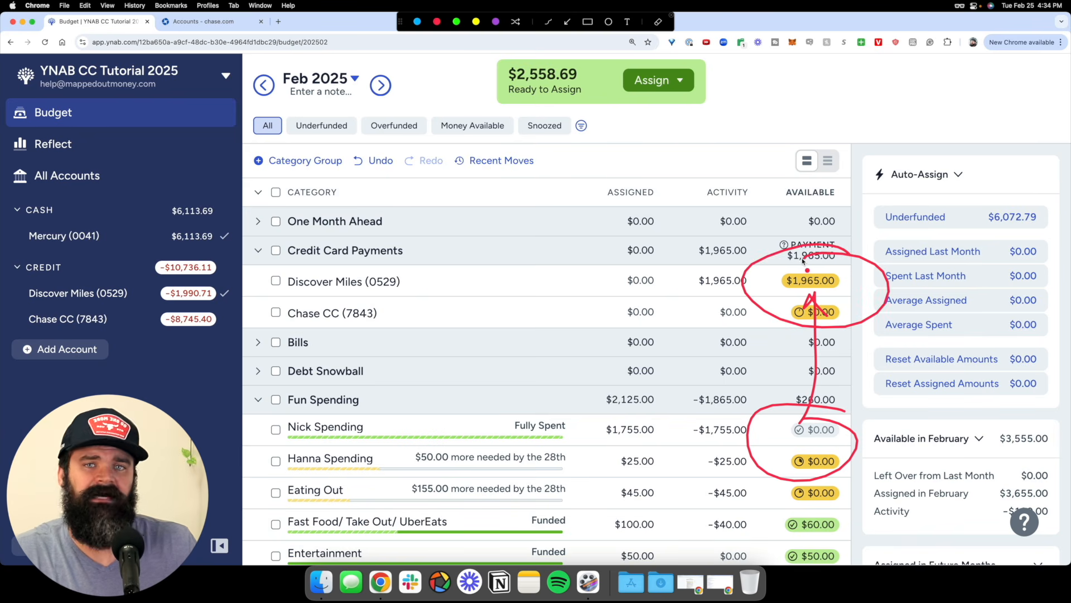
{"action": "key", "text": "Escape"}
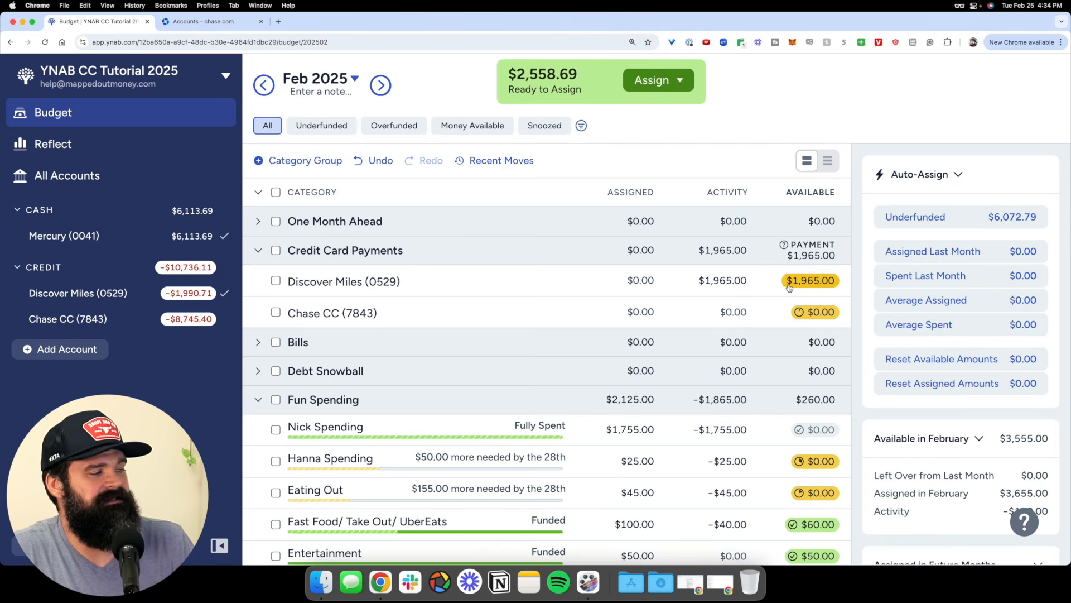
{"action": "scroll", "coordinate": [785, 287], "scroll_direction": "up", "scroll_amount": 5}
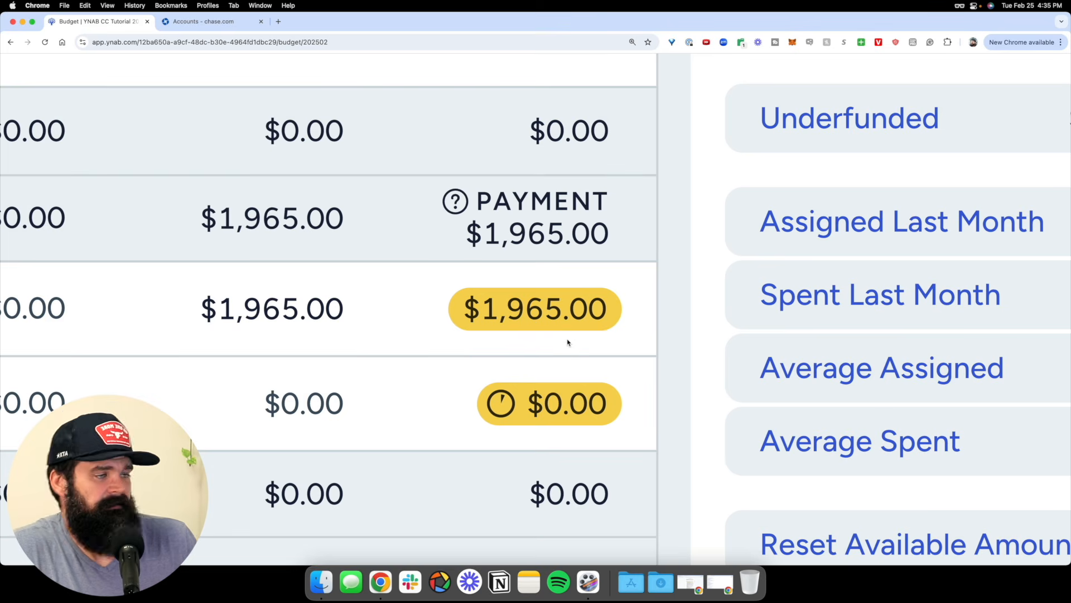
- Try moving the full available Discover Miles payment amount to the Small Trips category, and undo the move
{"action": "scroll", "coordinate": [568, 342], "scroll_direction": "down", "scroll_amount": 5}
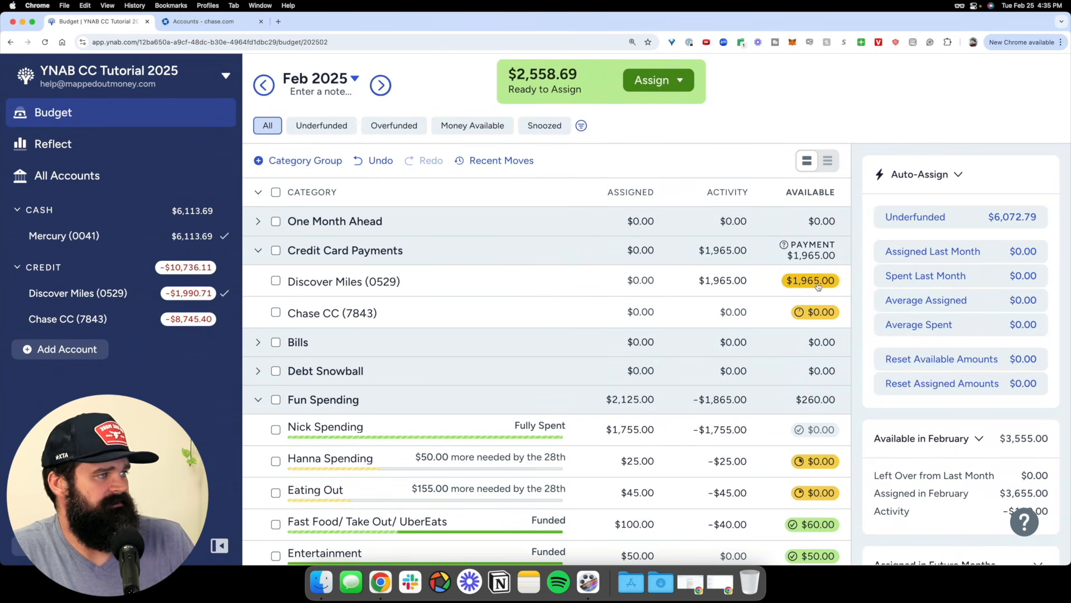
{"action": "left_click", "coordinate": [818, 286]}
{"action": "left_click", "coordinate": [809, 392]}
{"action": "type", "text": "sav"}
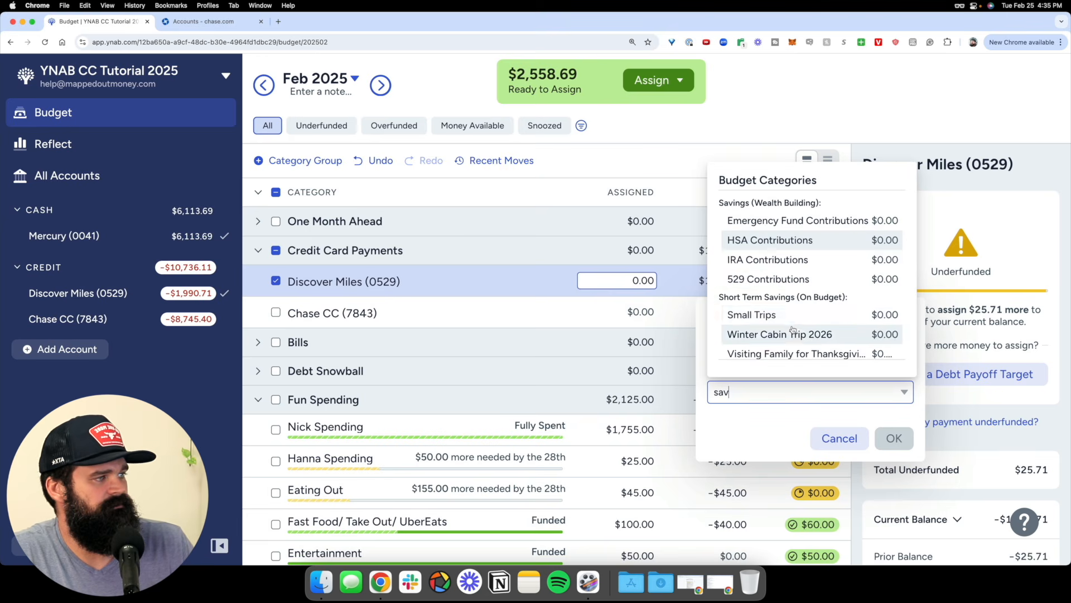
{"action": "left_click", "coordinate": [759, 314]}
{"action": "left_click", "coordinate": [901, 440]}
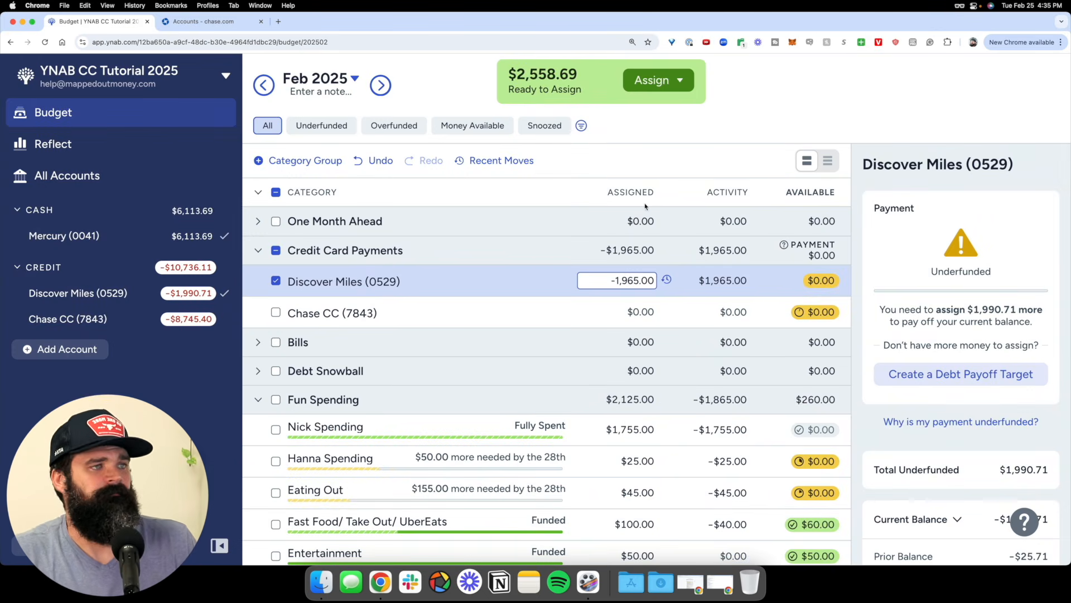
{"action": "left_click", "coordinate": [375, 161]}
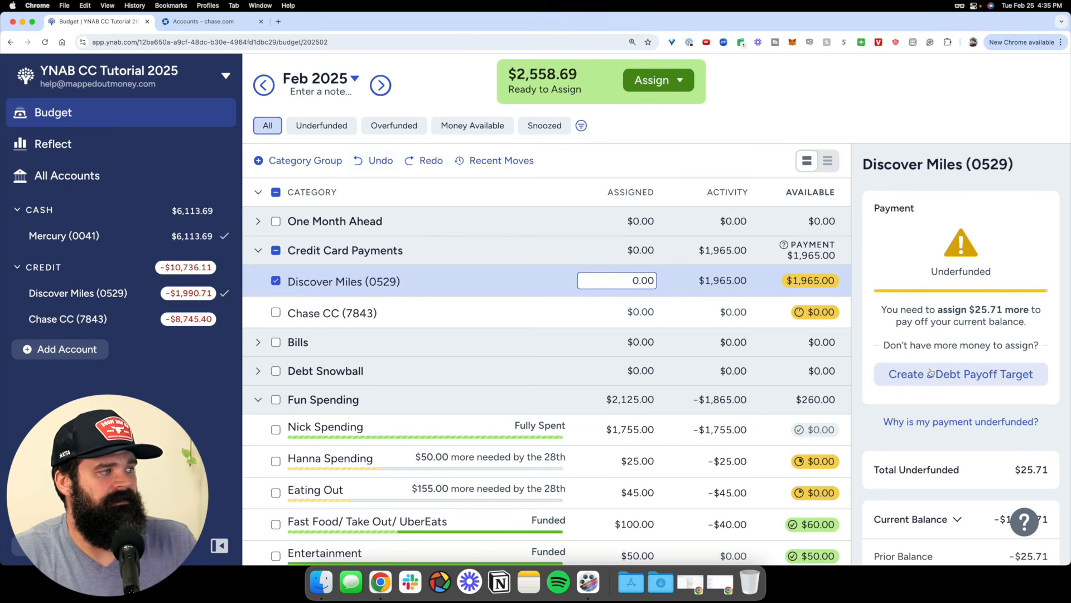
{"action": "left_click", "coordinate": [803, 273]}
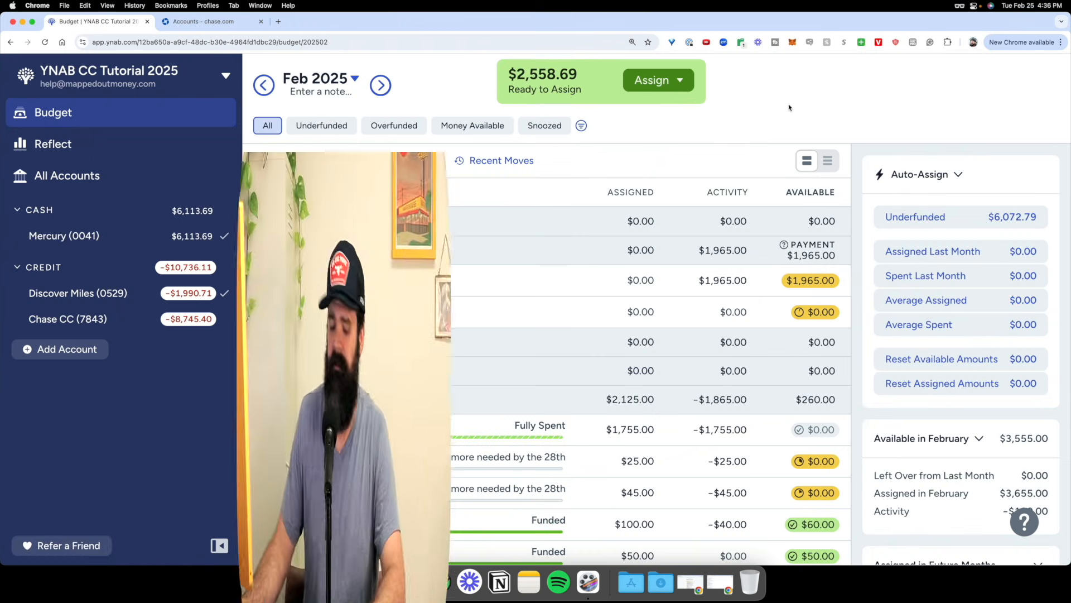
- Annotate the account balances, the link from Mercury cash to the budget, and a payment from Mercury to Discover Miles; clear the drawings
{"action": "key", "text": "ctrl+alt+a"}
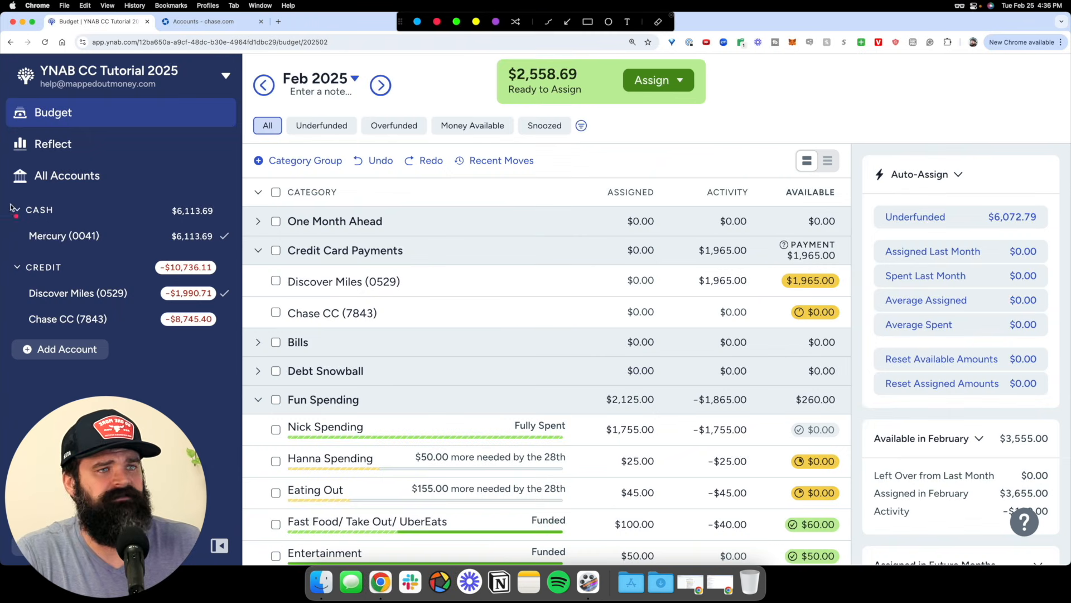
{"action": "mouse_move", "coordinate": [19, 200]}
{"action": "left_mouse_down"}
{"action": "mouse_move", "coordinate": [247, 205]}
{"action": "mouse_move", "coordinate": [208, 352]}
{"action": "mouse_move", "coordinate": [11, 276]}
{"action": "mouse_move", "coordinate": [22, 200]}
{"action": "left_mouse_up"}
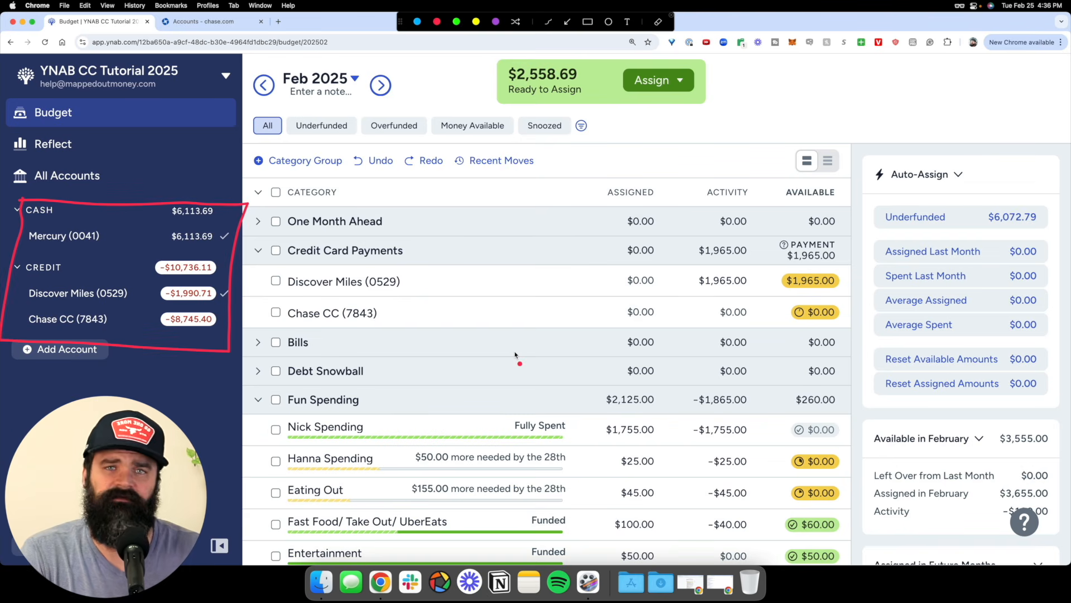
{"action": "mouse_move", "coordinate": [262, 117]}
{"action": "left_mouse_down"}
{"action": "mouse_move", "coordinate": [200, 229]}
{"action": "mouse_move", "coordinate": [214, 212]}
{"action": "left_mouse_up"}
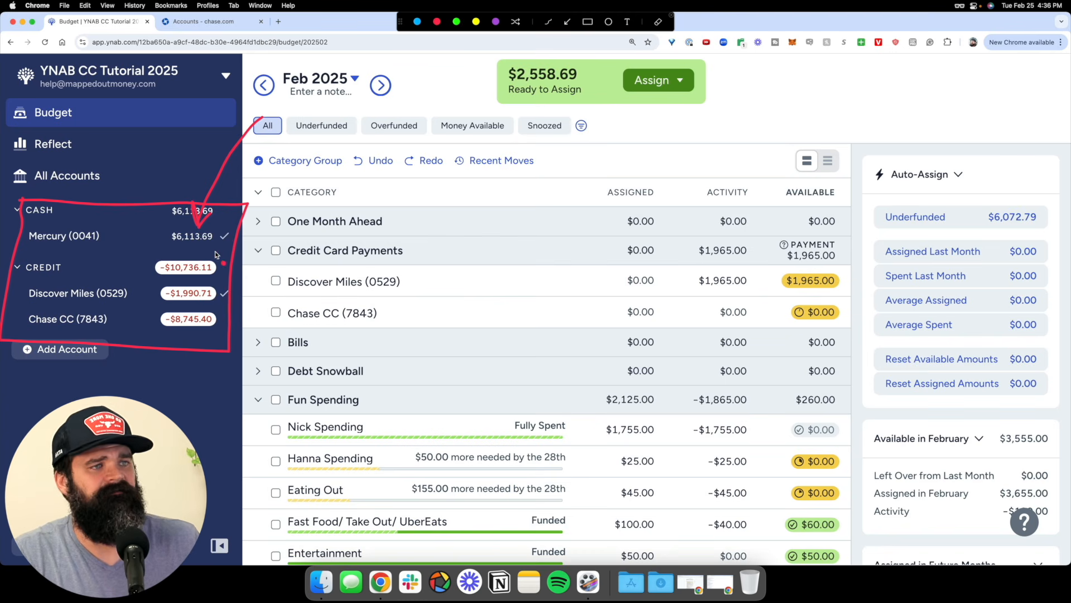
{"action": "mouse_move", "coordinate": [193, 245]}
{"action": "left_mouse_down"}
{"action": "mouse_move", "coordinate": [334, 278]}
{"action": "mouse_move", "coordinate": [277, 276]}
{"action": "left_mouse_up"}
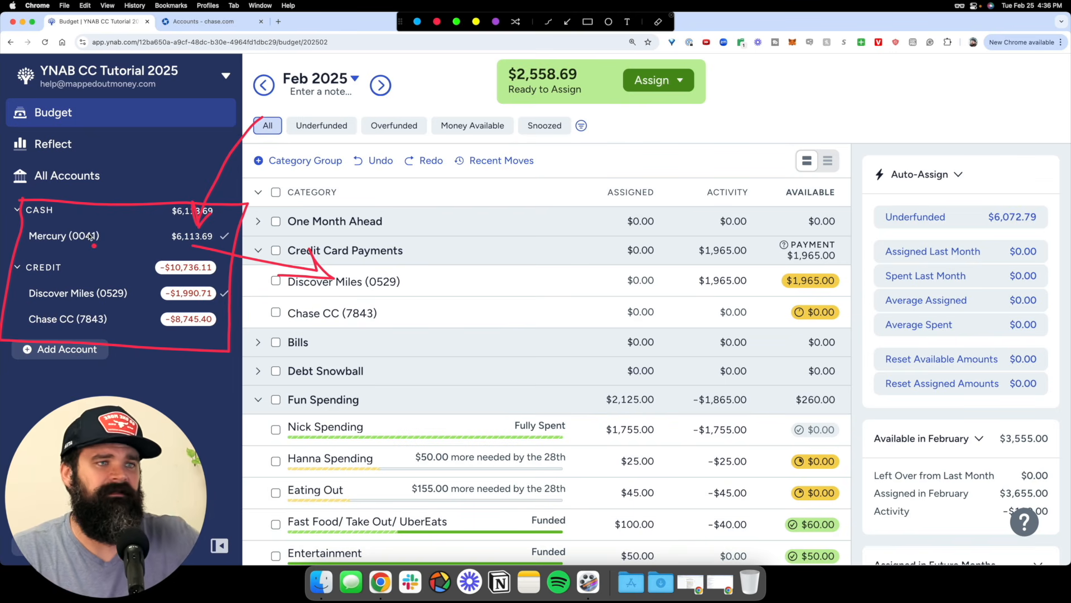
{"action": "mouse_move", "coordinate": [89, 236]}
{"action": "left_mouse_down"}
{"action": "mouse_move", "coordinate": [50, 245]}
{"action": "mouse_move", "coordinate": [93, 240]}
{"action": "mouse_move", "coordinate": [105, 289]}
{"action": "mouse_move", "coordinate": [96, 274]}
{"action": "mouse_move", "coordinate": [116, 273]}
{"action": "left_mouse_up"}
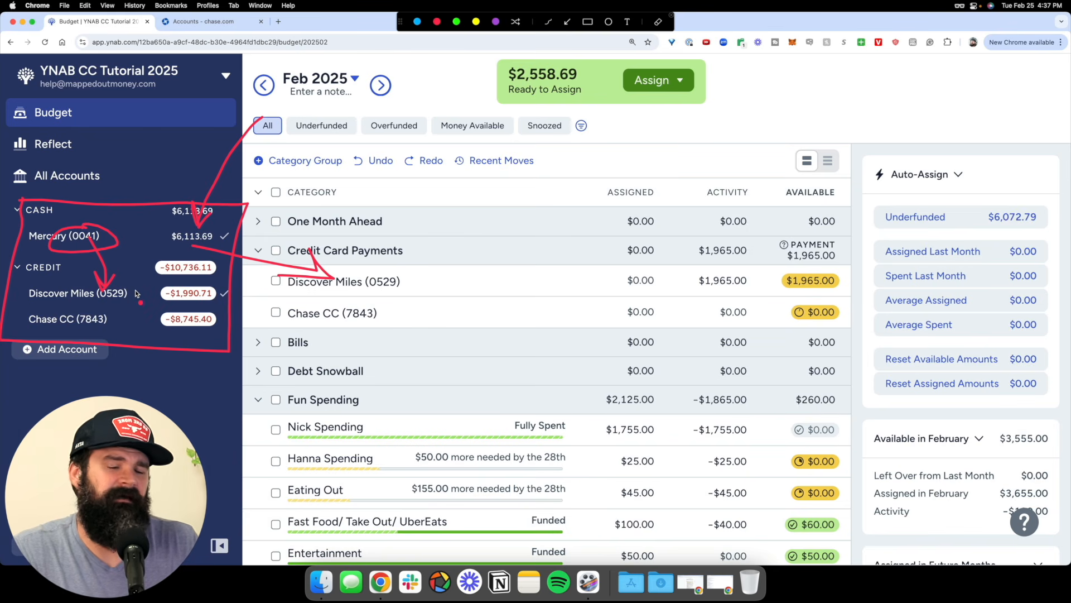
{"action": "key", "text": "Escape"}
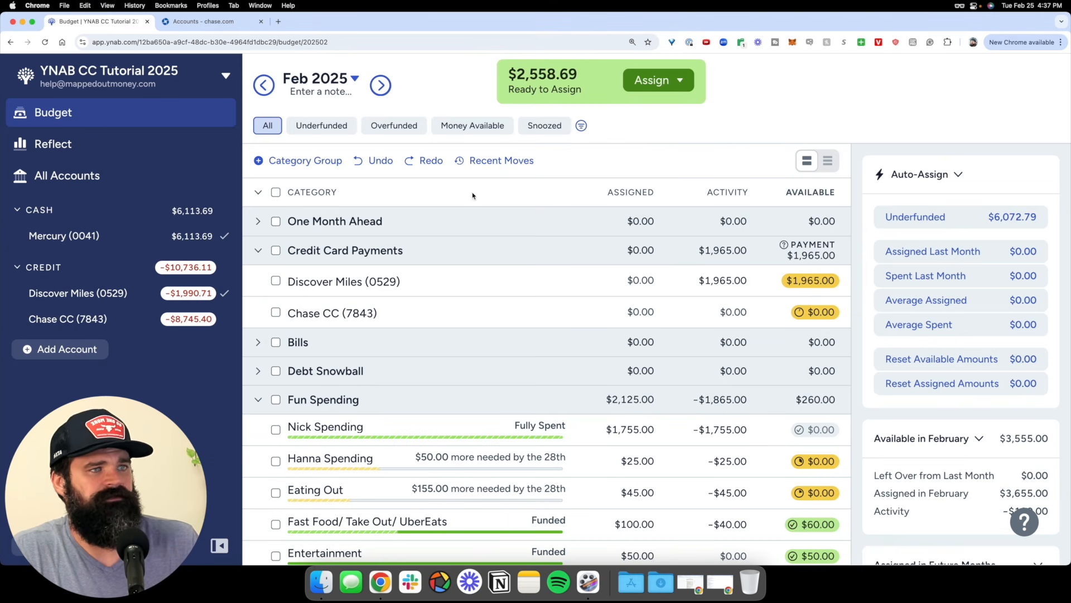
- In the Bills group, assign $16.99 to Spotify and $88.90 to Car Insurance
{"action": "scroll", "coordinate": [655, 281], "scroll_direction": "down", "scroll_amount": 1}
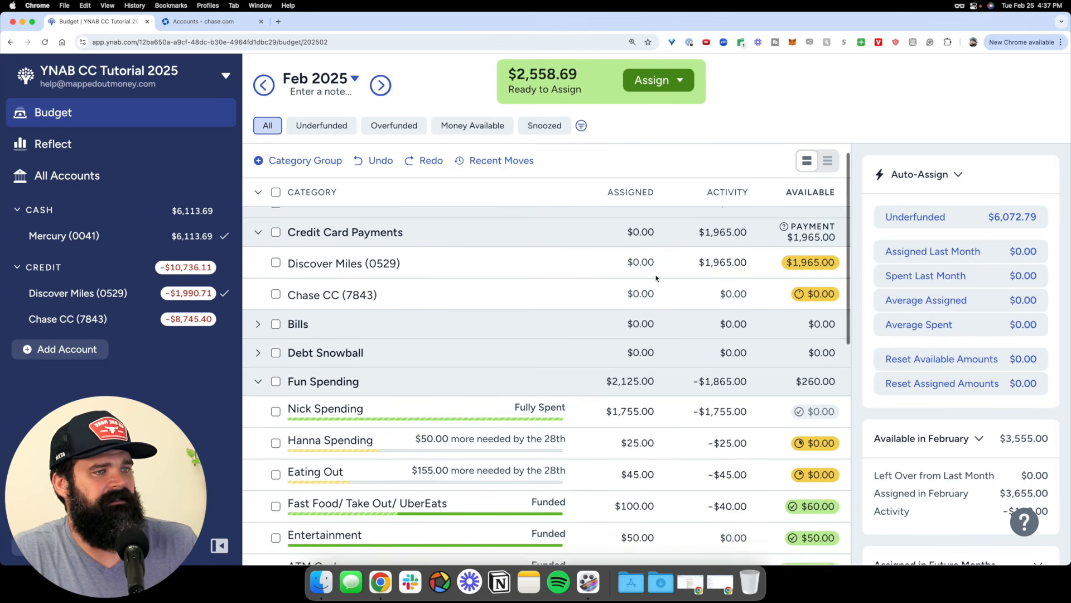
{"action": "left_click", "coordinate": [258, 329]}
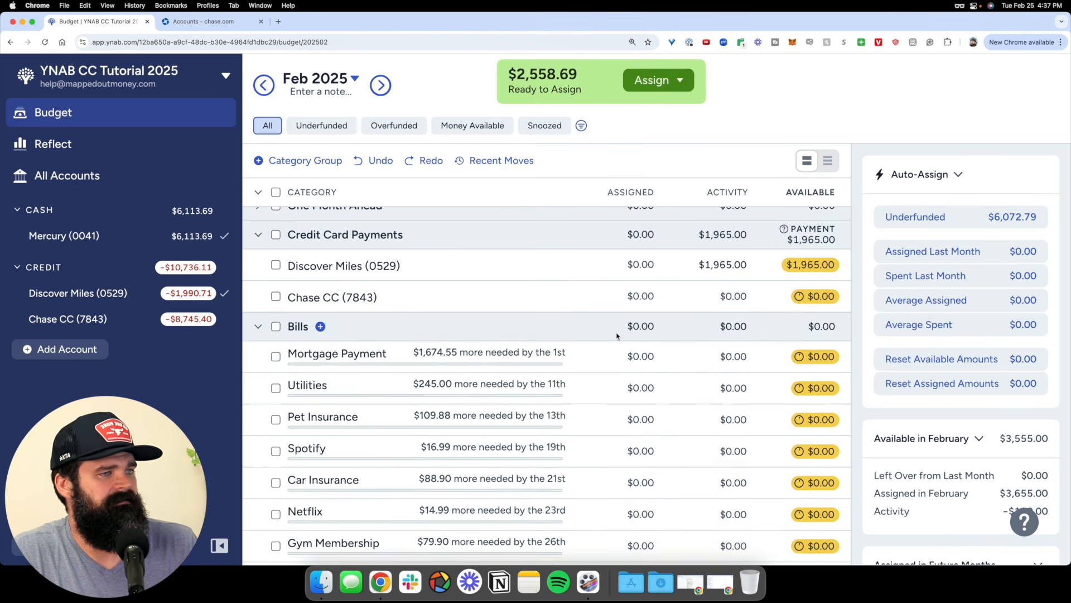
{"action": "scroll", "coordinate": [618, 340], "scroll_direction": "down", "scroll_amount": 5}
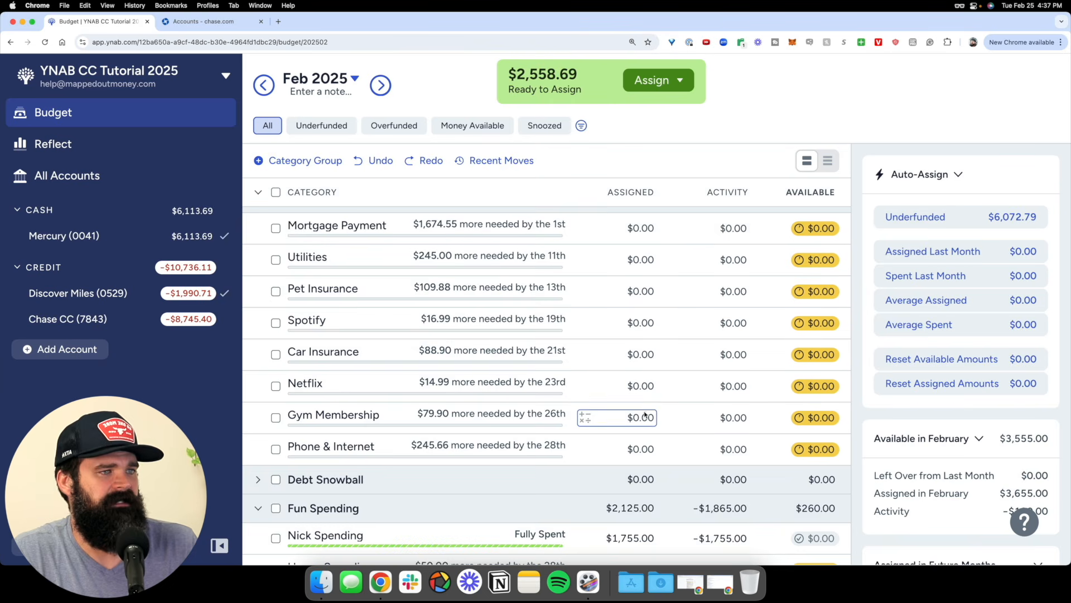
{"action": "scroll", "coordinate": [640, 440], "scroll_direction": "up", "scroll_amount": 2}
{"action": "left_click", "coordinate": [640, 357]}
{"action": "type", "text": "16.99"}
{"action": "key", "text": "Return"}
{"action": "key", "text": "Return"}
{"action": "type", "text": "88.90"}
{"action": "key", "text": "Return"}
- Assign $14.99 to Netflix and $79.90 to Gym Membership in the Bills group
{"action": "type", "text": "14.99"}
{"action": "key", "text": "Return"}
{"action": "type", "text": "79.90"}
{"action": "key", "text": "Return"}
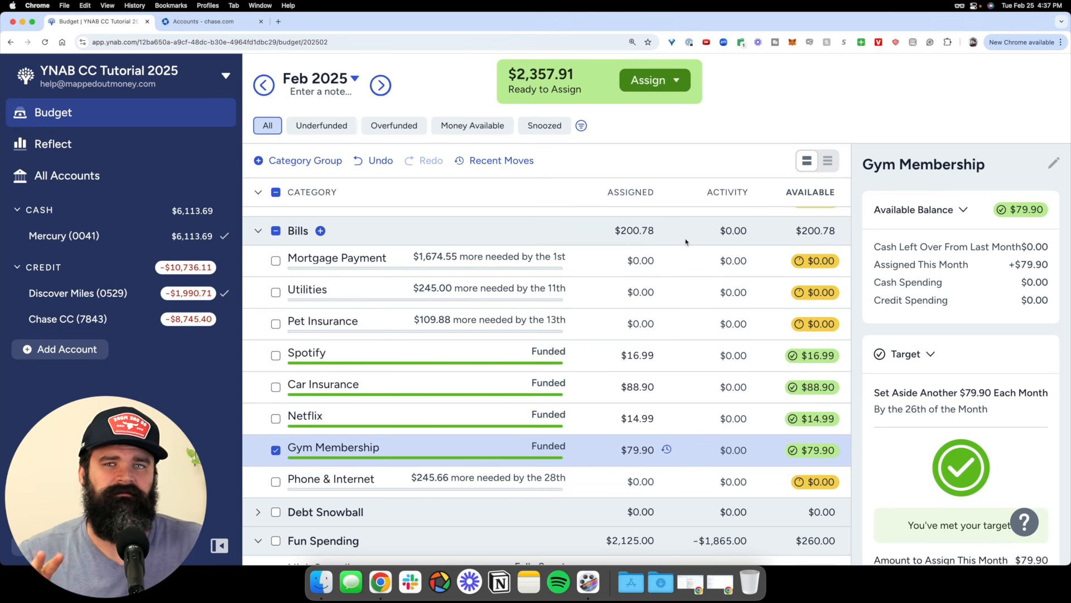
{"action": "left_click", "coordinate": [531, 368]}
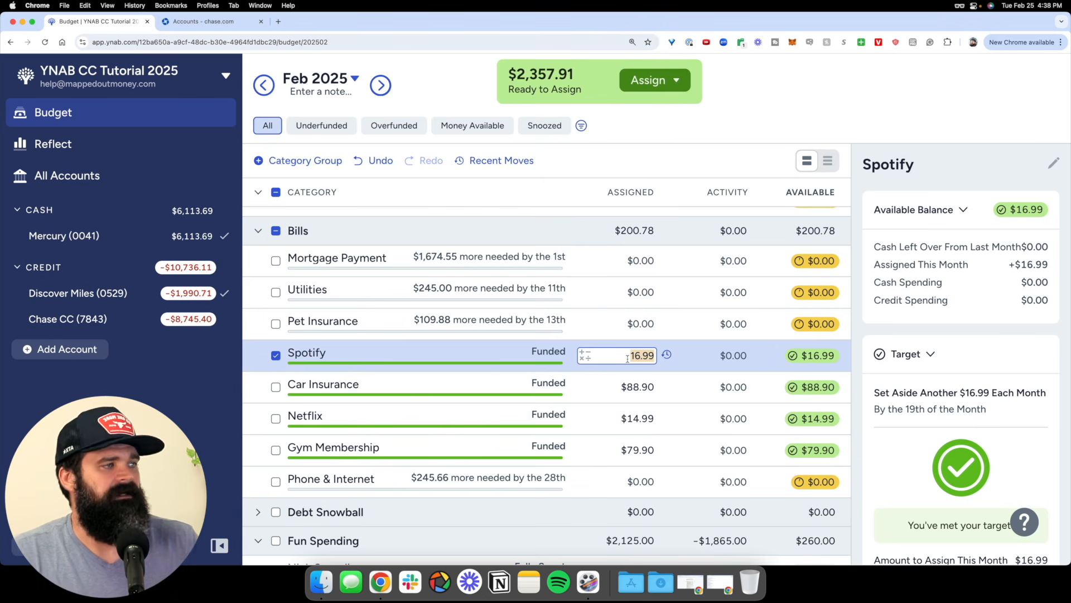
{"action": "scroll", "coordinate": [789, 403], "scroll_direction": "up", "scroll_amount": 2}
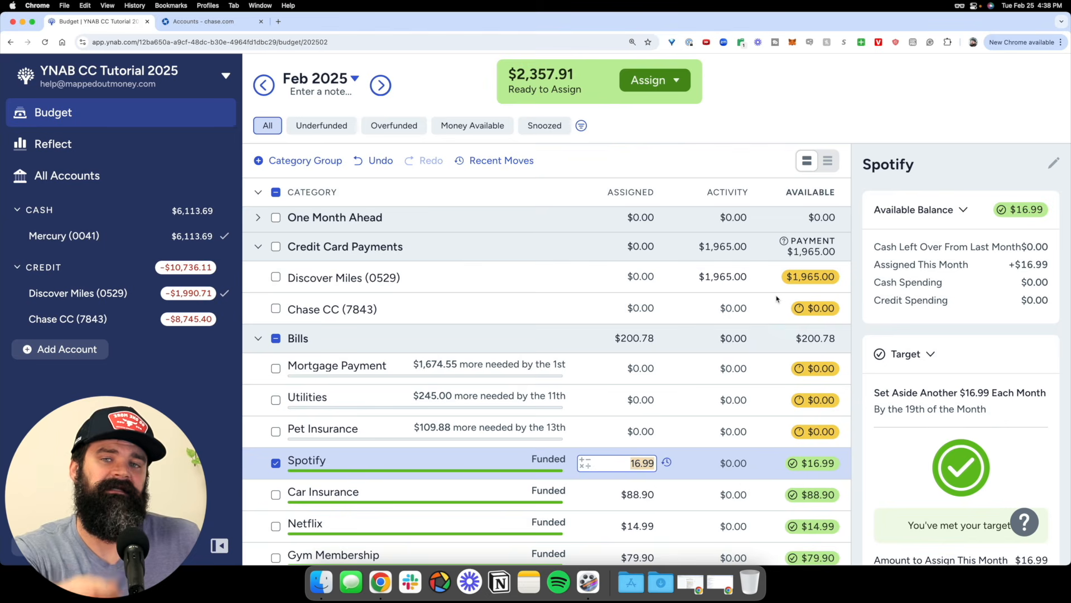
- Start a new transaction in the Mercury account dated 02/25/2025 with the new payee "Discover Payment"
{"action": "left_click", "coordinate": [67, 235]}
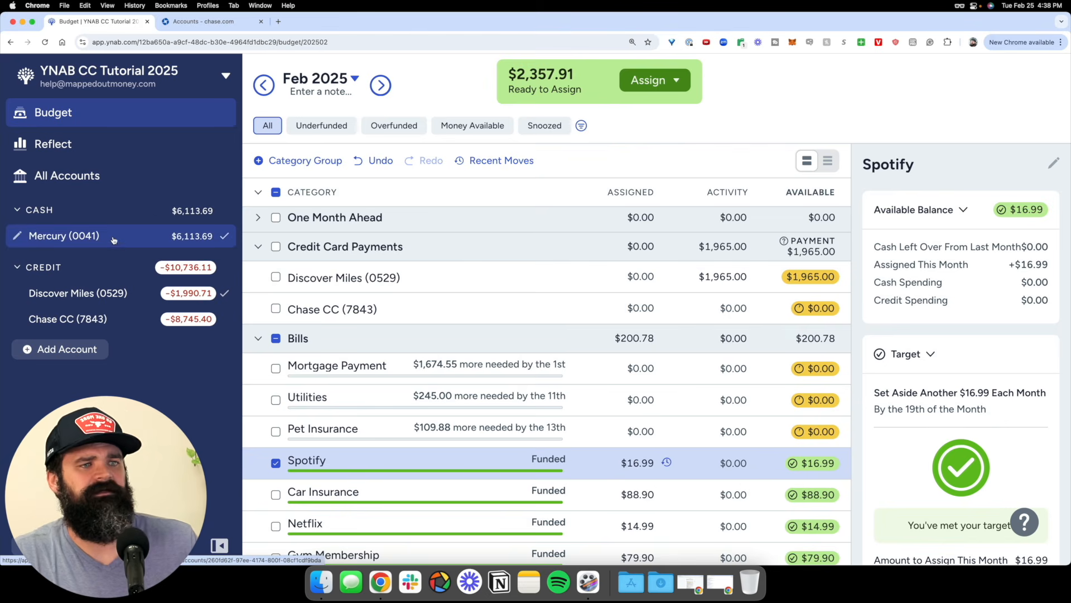
{"action": "left_click", "coordinate": [301, 181]}
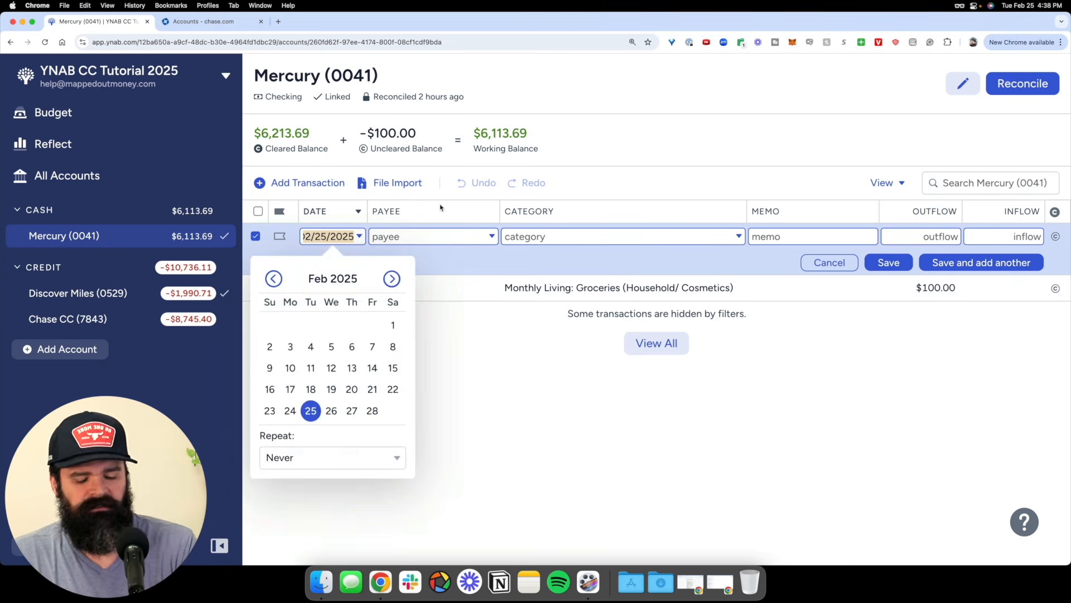
{"action": "key", "text": "Tab"}
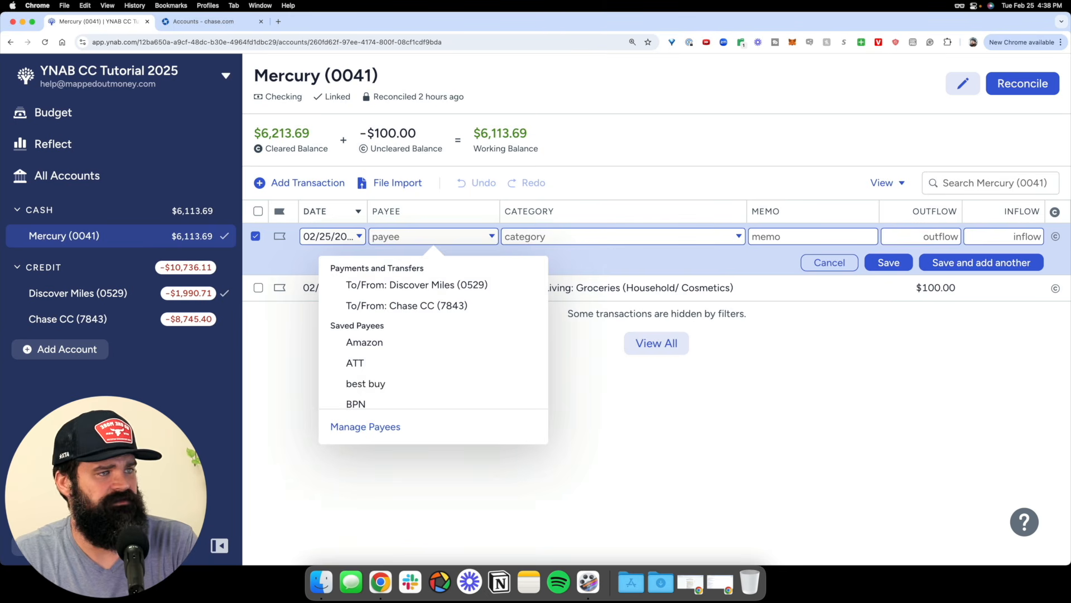
{"action": "type", "text": "Disover"}
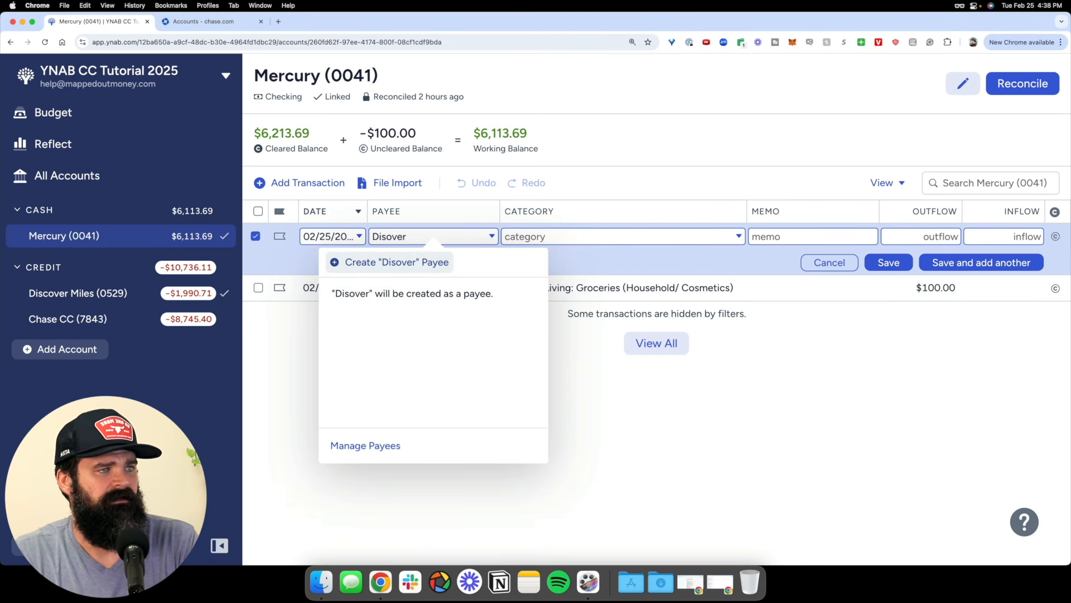
{"action": "key", "text": "BackSpace"}
{"action": "key", "text": "BackSpace"}
{"action": "key", "text": "BackSpace"}
{"action": "key", "text": "BackSpace"}
{"action": "type", "text": "cover Payment"}
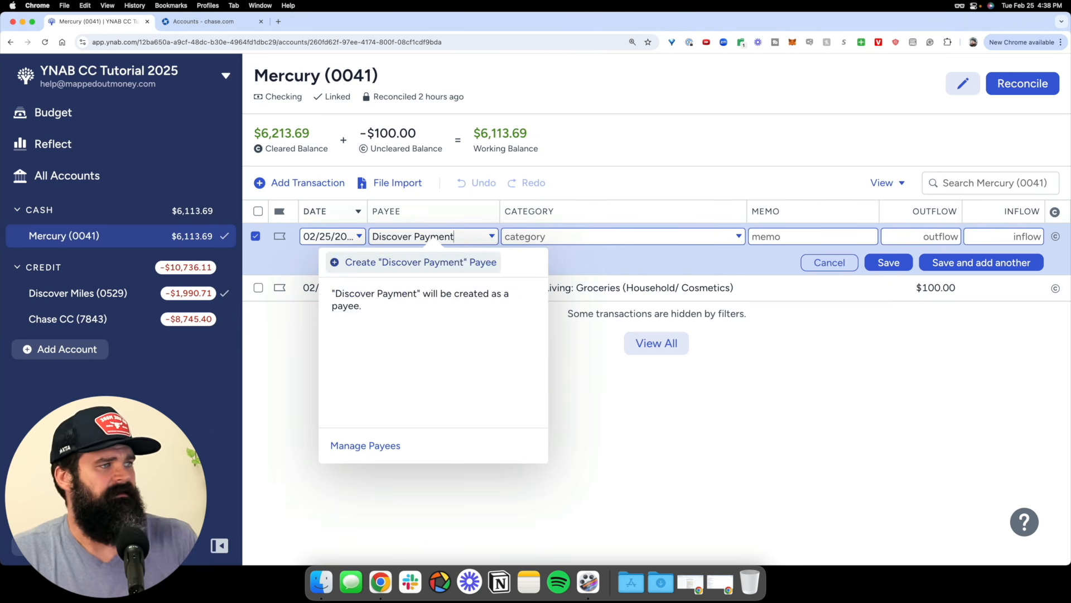
{"action": "key", "text": "Return"}
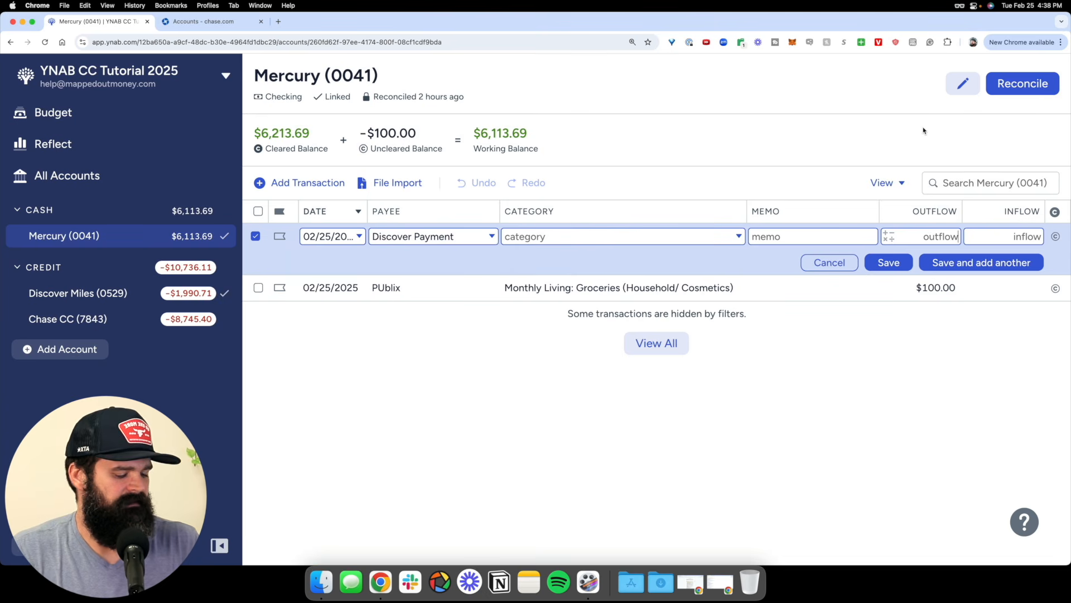
- Set the Discover Payment outflow to $1,000 and save the transaction without a category
{"action": "type", "text": "1000"}
{"action": "key", "text": "Return"}
{"action": "key", "text": "Escape"}
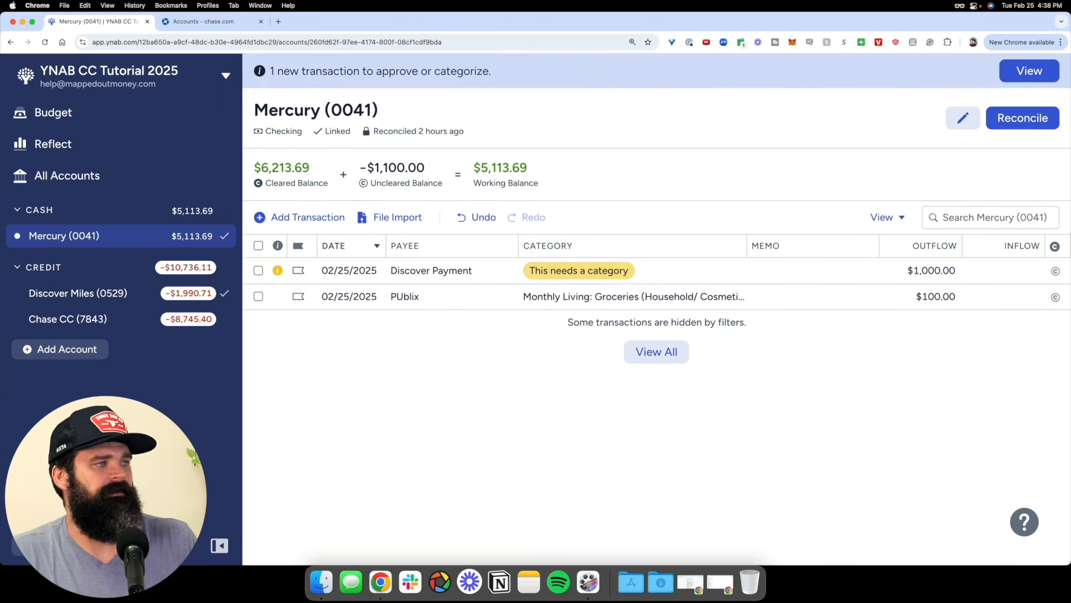
- Mark the PUblix and Discover Payment transactions in the Mercury account as cleared
{"action": "left_click", "coordinate": [958, 299]}
{"action": "left_click", "coordinate": [953, 271]}
{"action": "left_click", "coordinate": [1055, 297]}
{"action": "left_click", "coordinate": [1055, 271]}
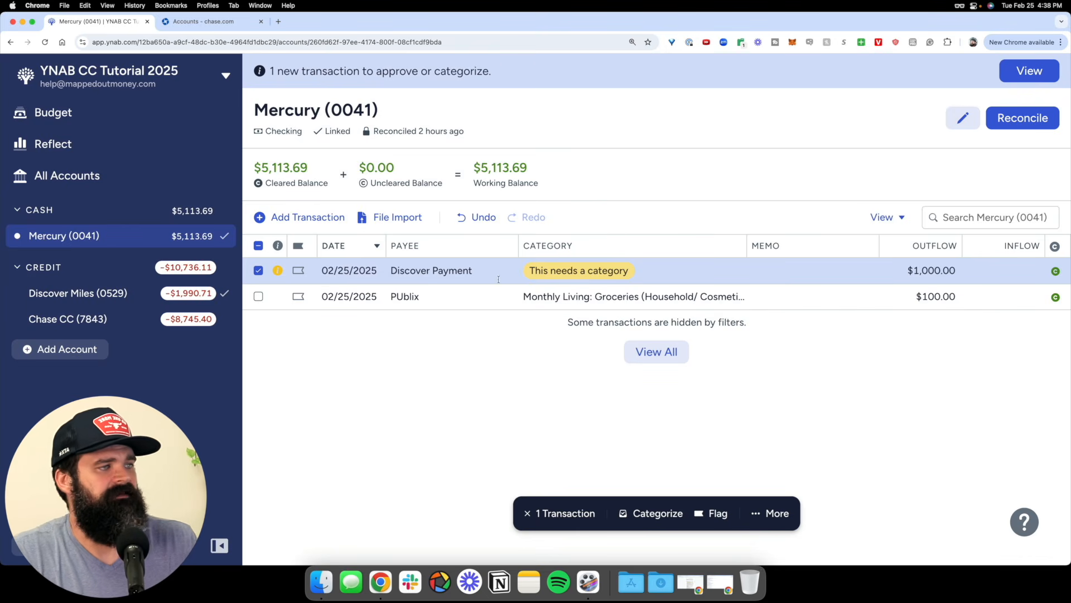
- Review the payee and category options for the Discover Payment transaction, and categorize it under Credit Card Payments as Discover Miles
{"action": "left_click", "coordinate": [592, 272]}
{"action": "left_click", "coordinate": [454, 270]}
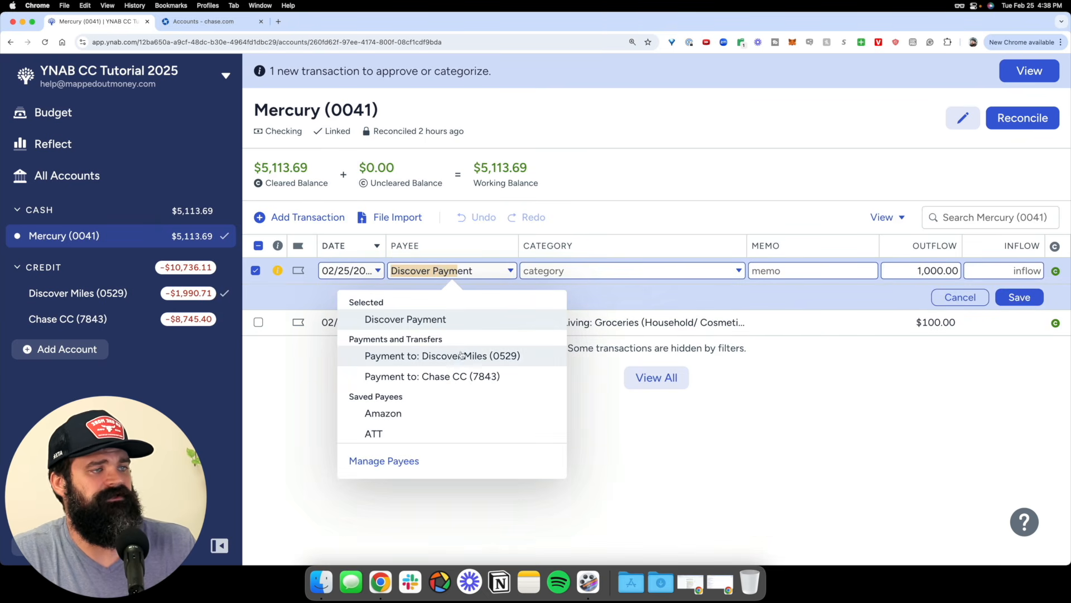
{"action": "scroll", "coordinate": [461, 359], "scroll_direction": "up", "scroll_amount": 10}
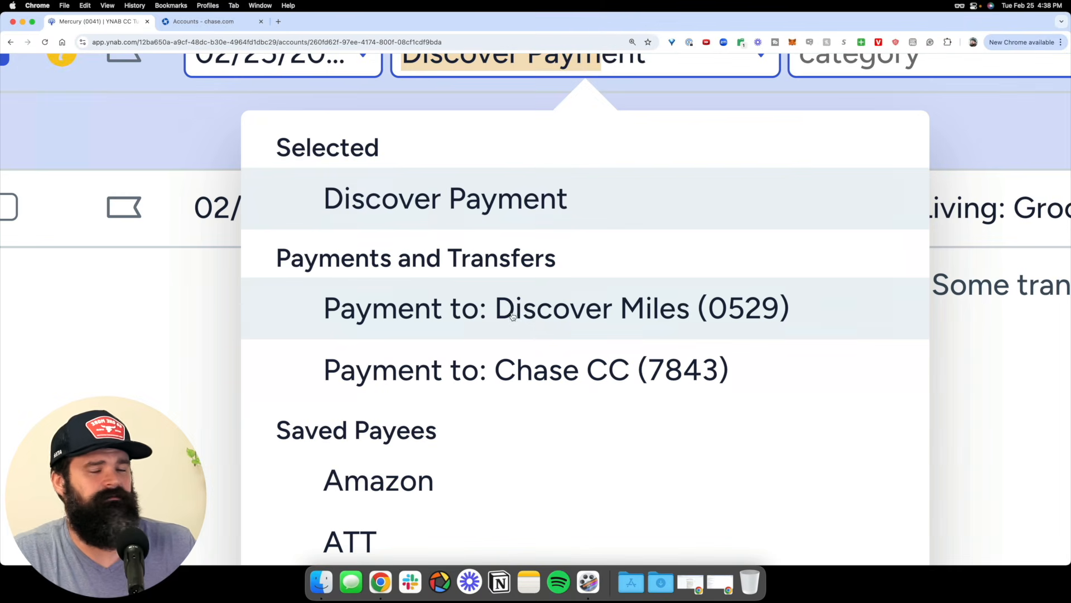
{"action": "scroll", "coordinate": [516, 316], "scroll_direction": "down", "scroll_amount": 10}
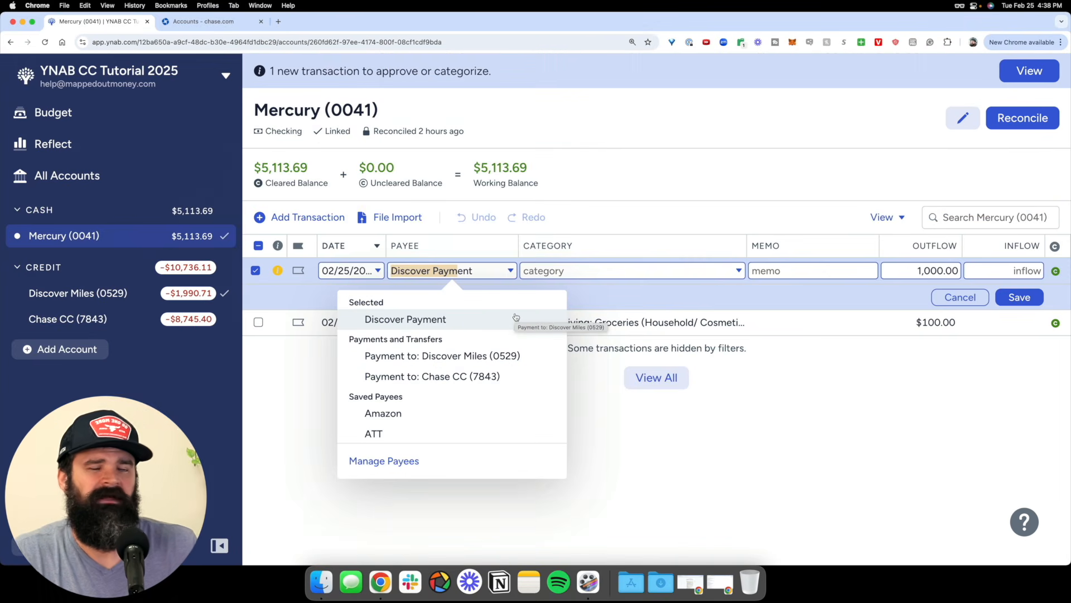
{"action": "left_click", "coordinate": [549, 270]}
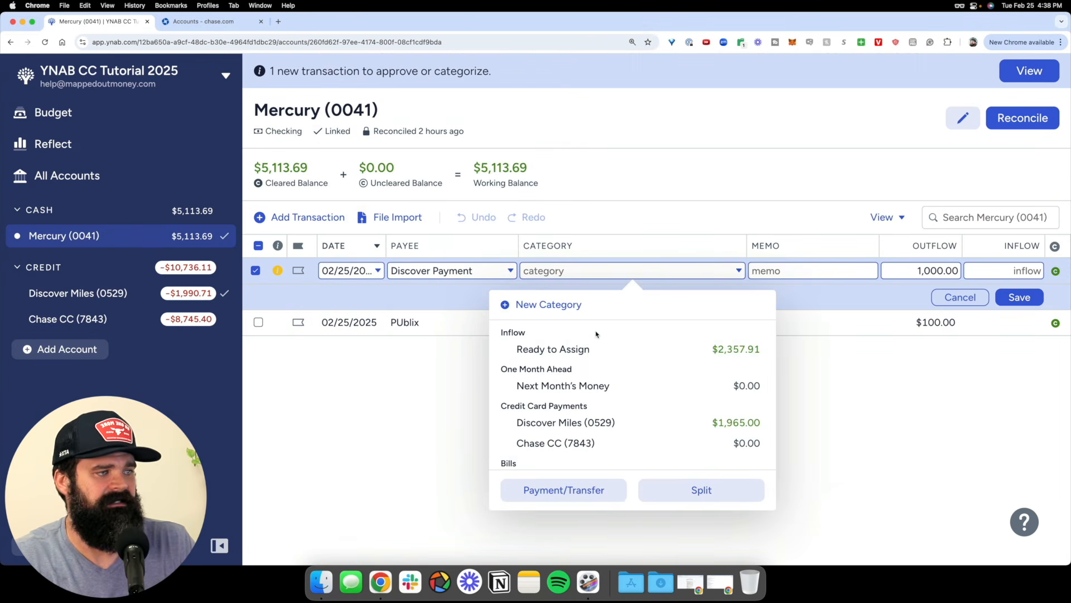
{"action": "scroll", "coordinate": [608, 400], "scroll_direction": "down", "scroll_amount": 1}
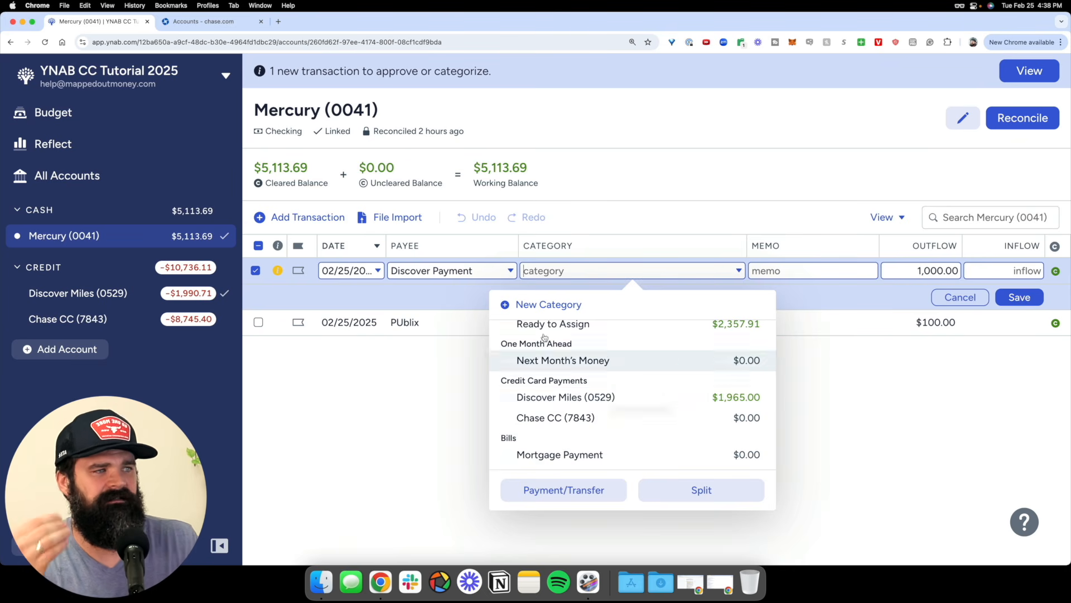
{"action": "left_click", "coordinate": [499, 270]}
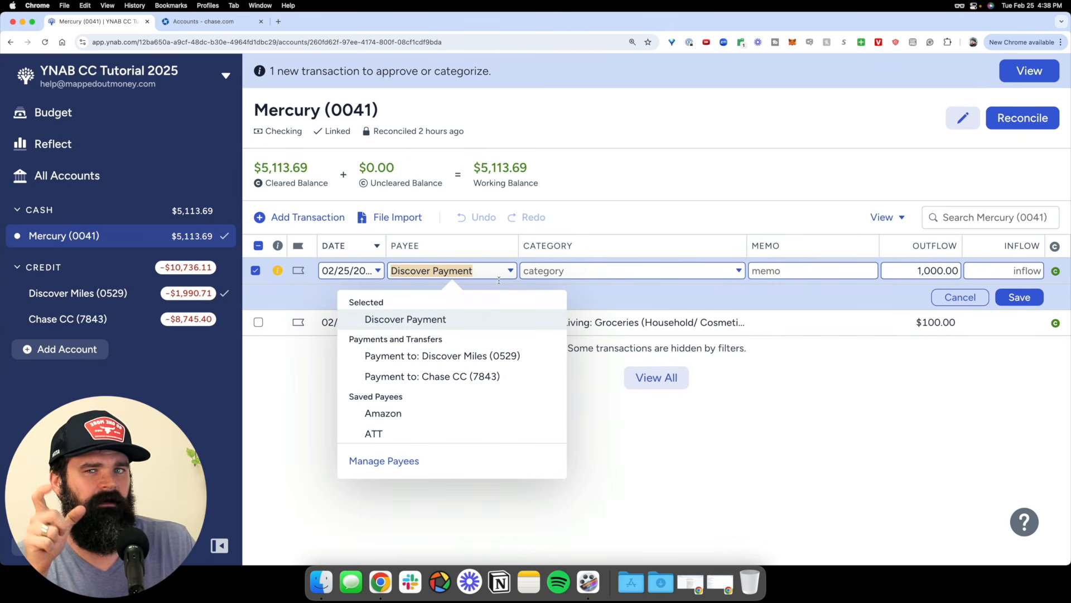
{"action": "left_click", "coordinate": [616, 274]}
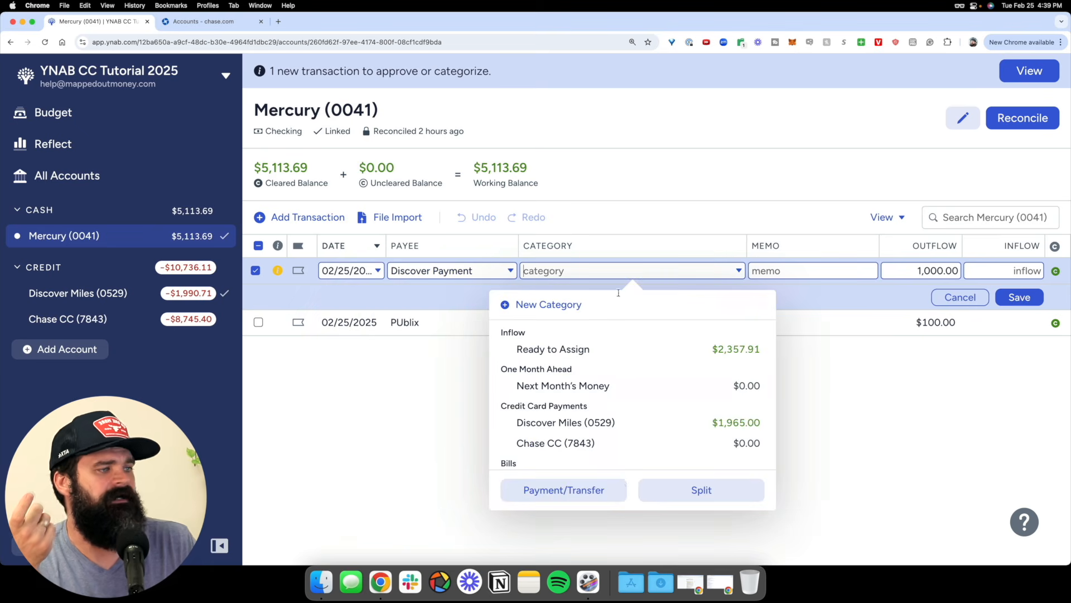
{"action": "left_click", "coordinate": [603, 423]}
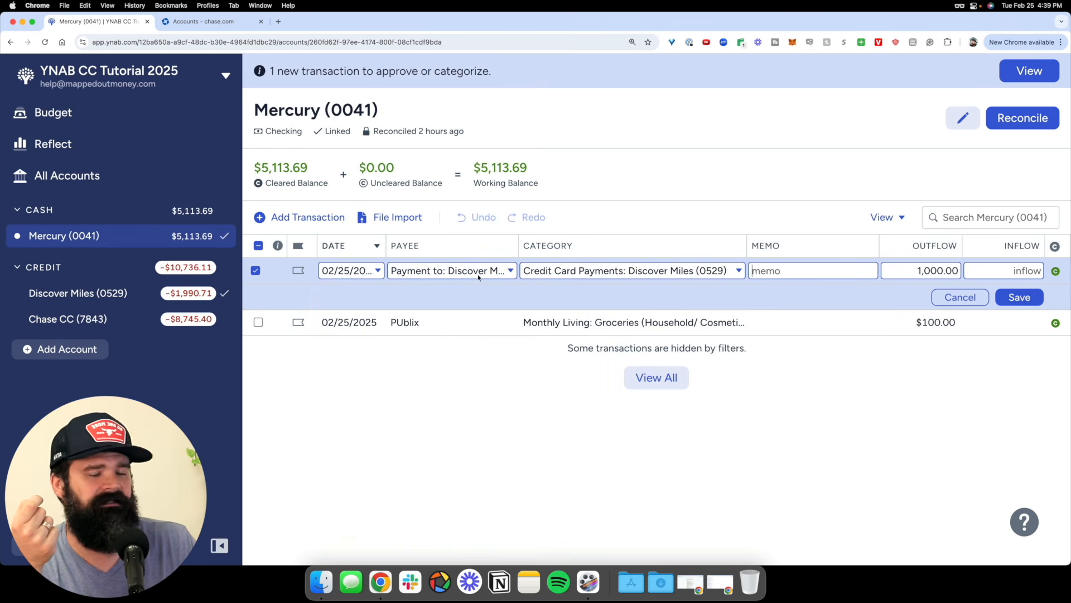
{"action": "left_click", "coordinate": [453, 268]}
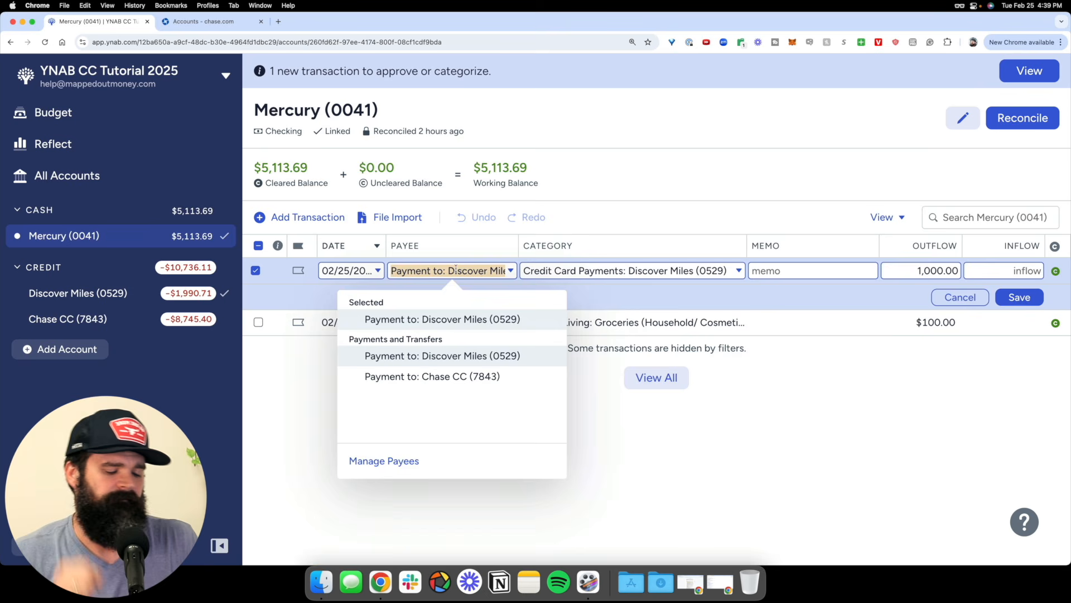
{"action": "left_click", "coordinate": [567, 269]}
{"action": "double_click", "coordinate": [542, 270]}
{"action": "key", "text": "BackSpace"}
{"action": "double_click", "coordinate": [542, 270]}
{"action": "left_click", "coordinate": [453, 270]}
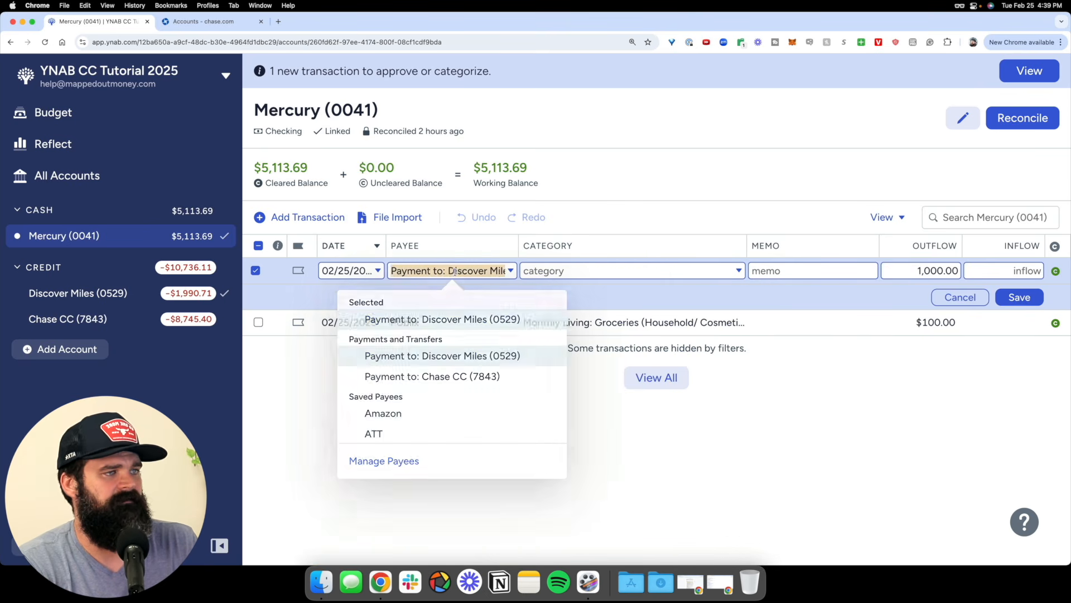
{"action": "key", "text": "BackSpace"}
{"action": "type", "text": "test"}
{"action": "key", "text": "Escape"}
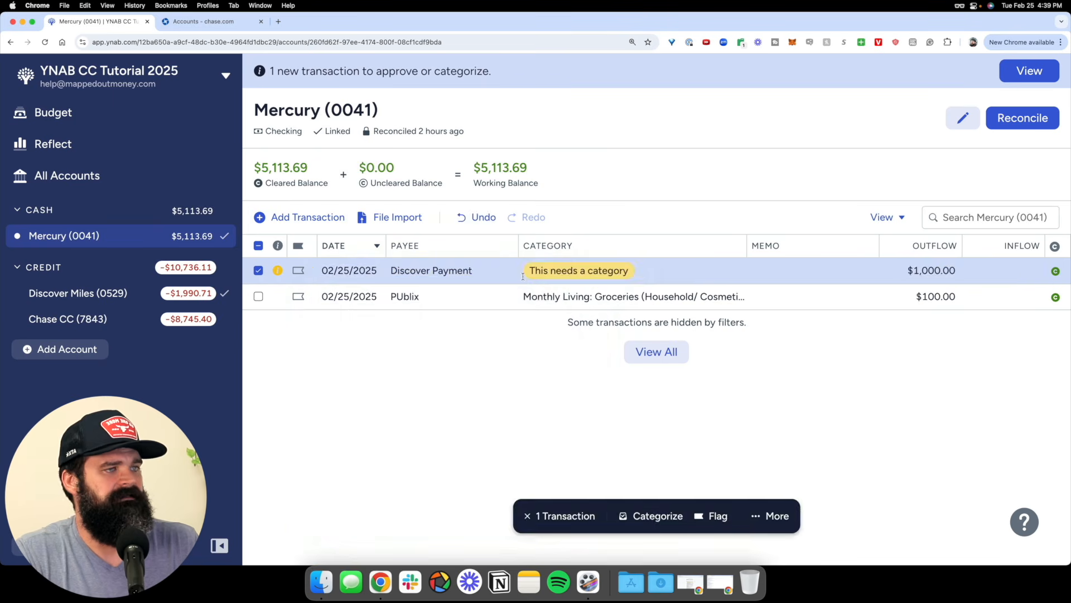
- Change the payee of the Discover Payment transaction to "Payment to: Discover Miles" and save it
{"action": "left_click", "coordinate": [473, 271]}
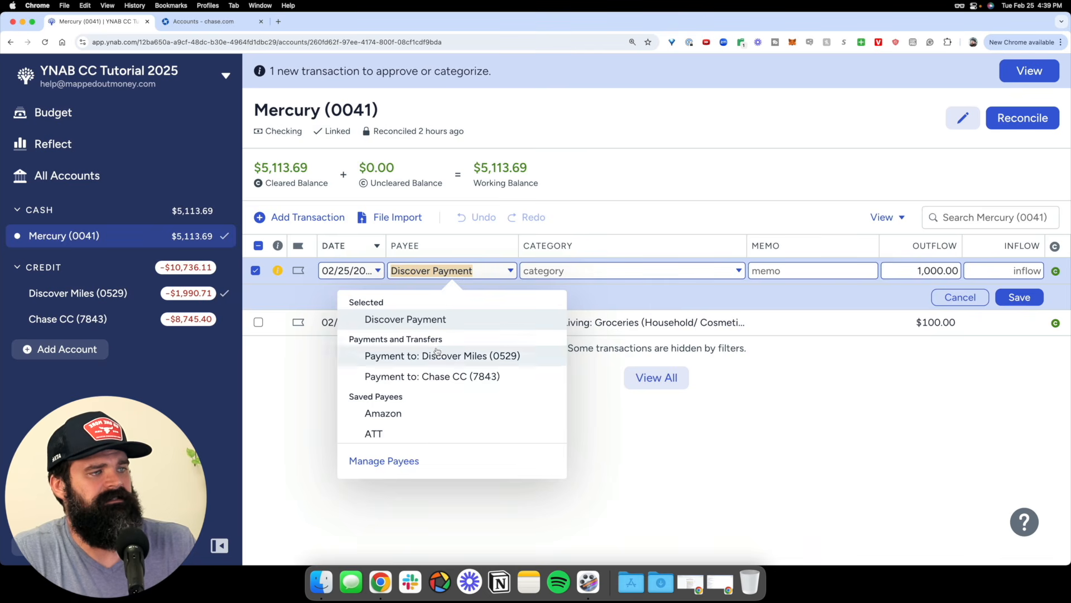
{"action": "scroll", "coordinate": [440, 354], "scroll_direction": "up", "scroll_amount": 5}
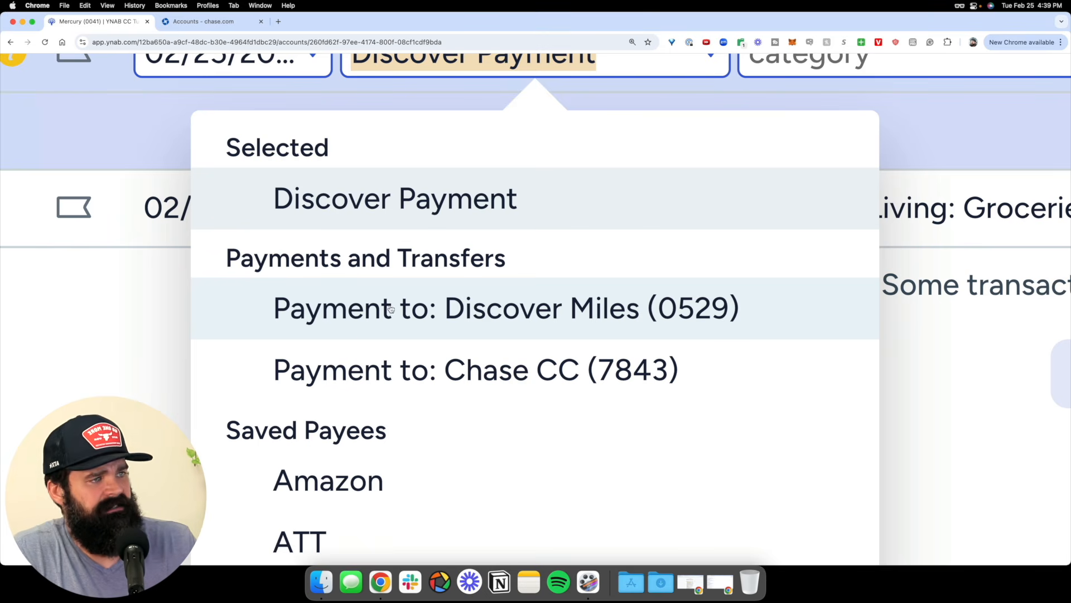
{"action": "scroll", "coordinate": [377, 312], "scroll_direction": "down", "scroll_amount": 5}
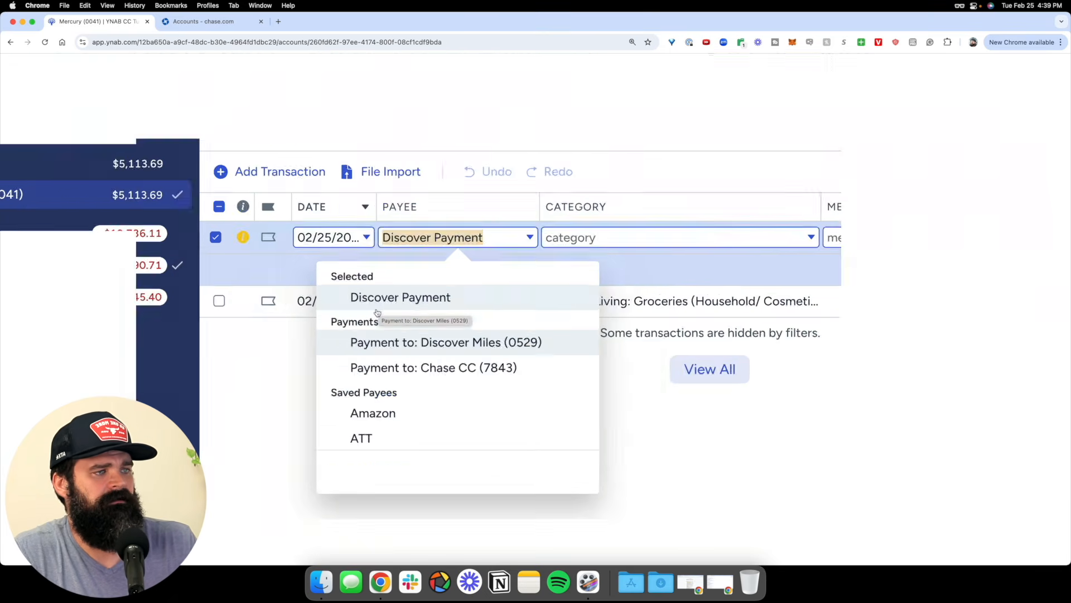
{"action": "left_click", "coordinate": [398, 355]}
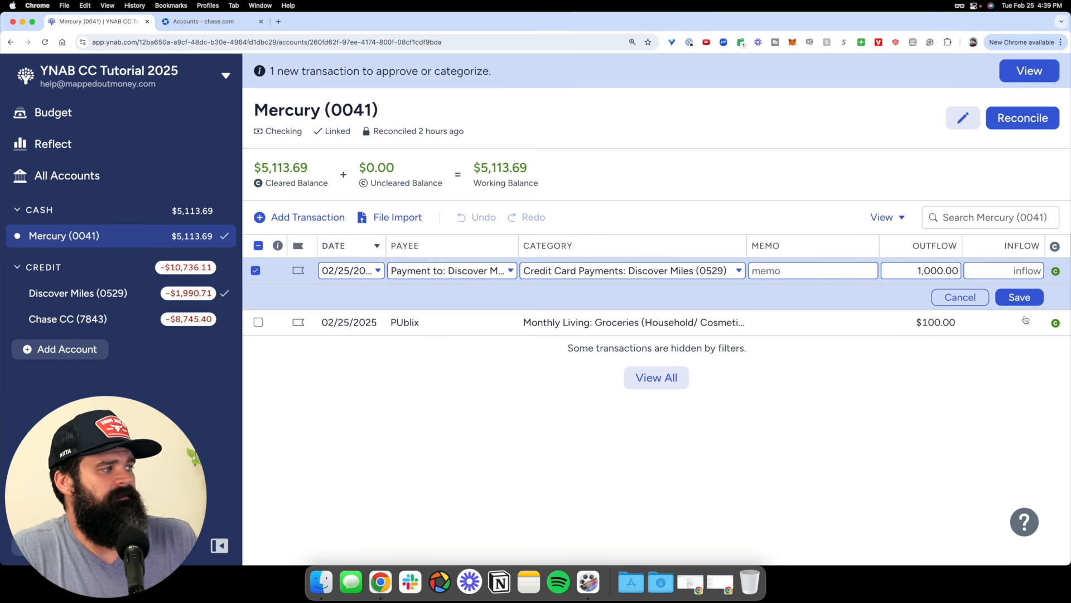
{"action": "left_click", "coordinate": [1024, 299]}
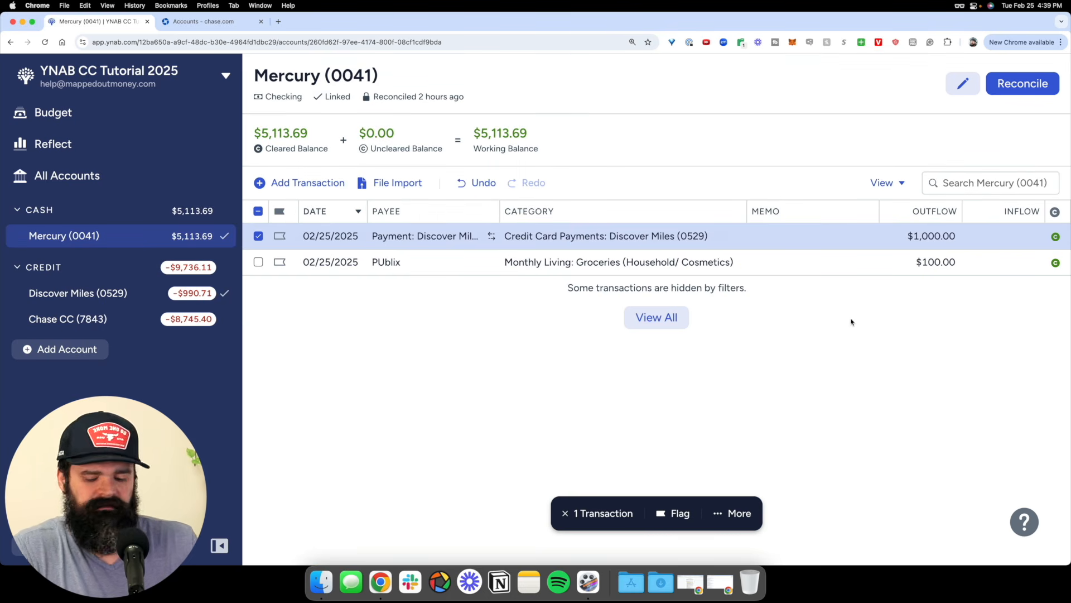
{"action": "key", "text": "ctrl+a"}
{"action": "mouse_move", "coordinate": [505, 228]}
{"action": "left_mouse_down"}
{"action": "mouse_move", "coordinate": [461, 226]}
{"action": "mouse_move", "coordinate": [493, 214]}
{"action": "left_mouse_up"}
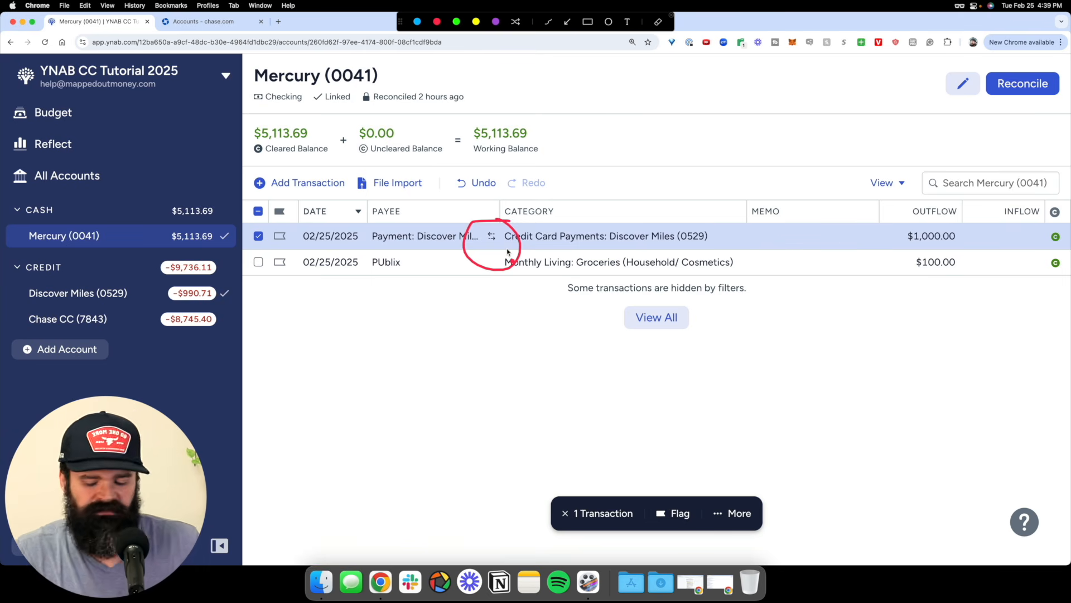
{"action": "key", "text": "Escape"}
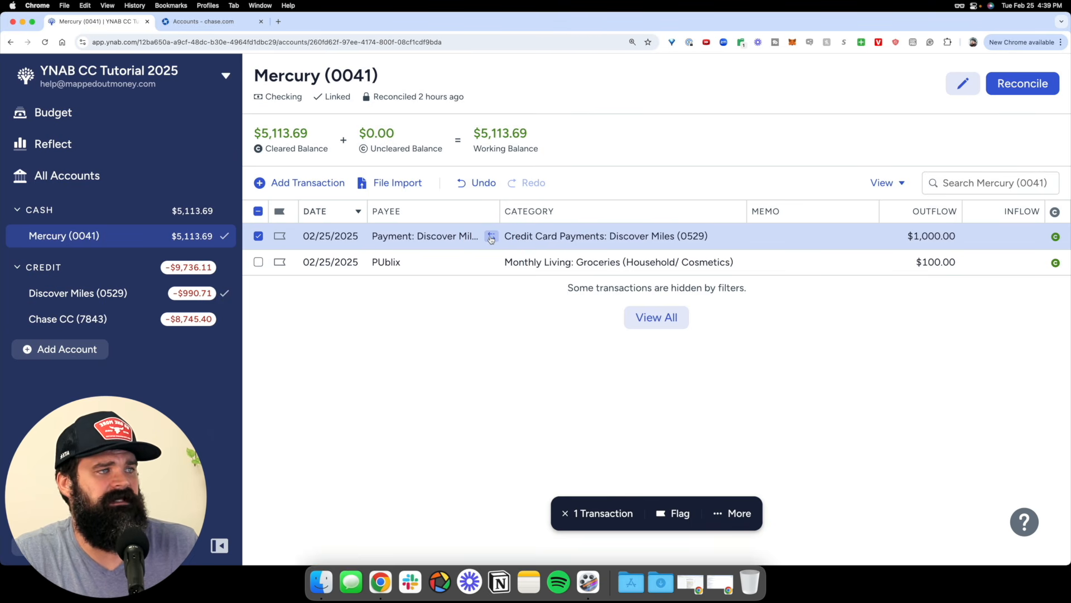
- Follow the transfer link of the $1,000 Mercury payment to its matching Discover Miles transaction and mark that one as cleared
{"action": "left_click", "coordinate": [491, 239]}
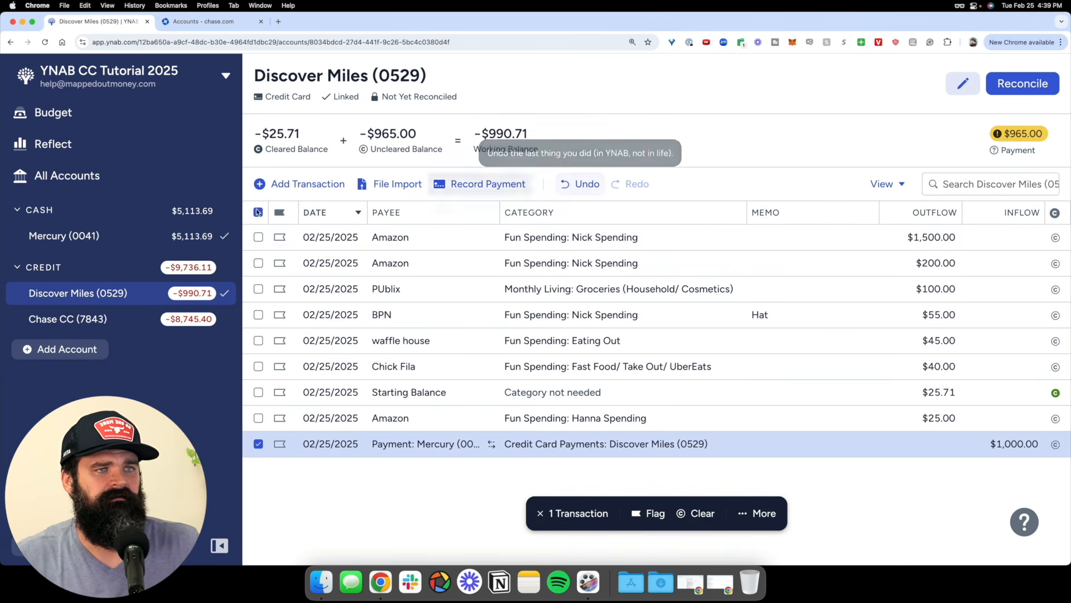
{"action": "left_click", "coordinate": [159, 240]}
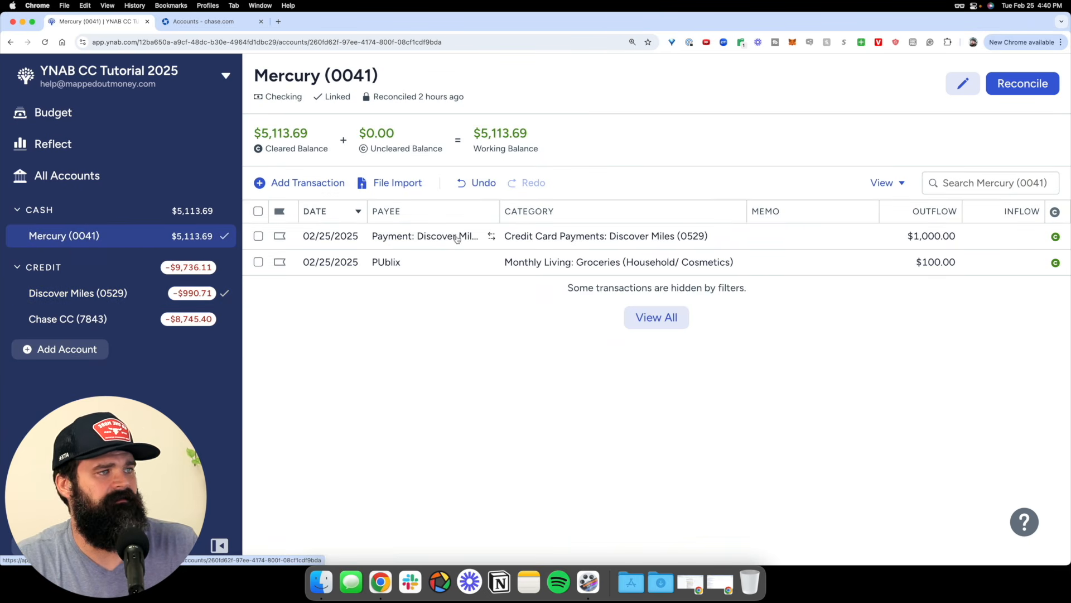
{"action": "left_click", "coordinate": [490, 237]}
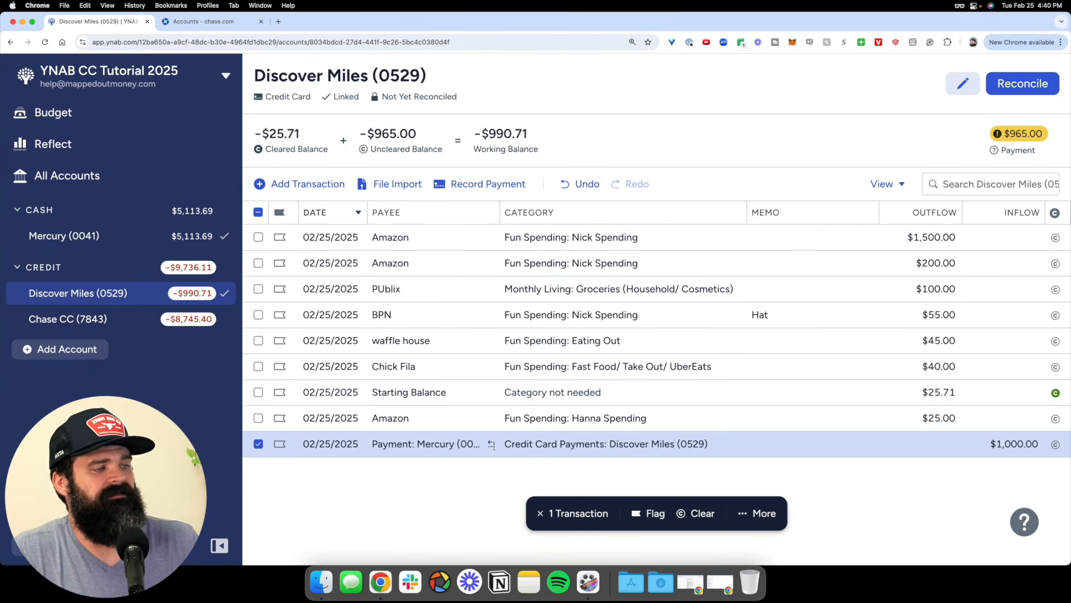
{"action": "key", "text": "c"}
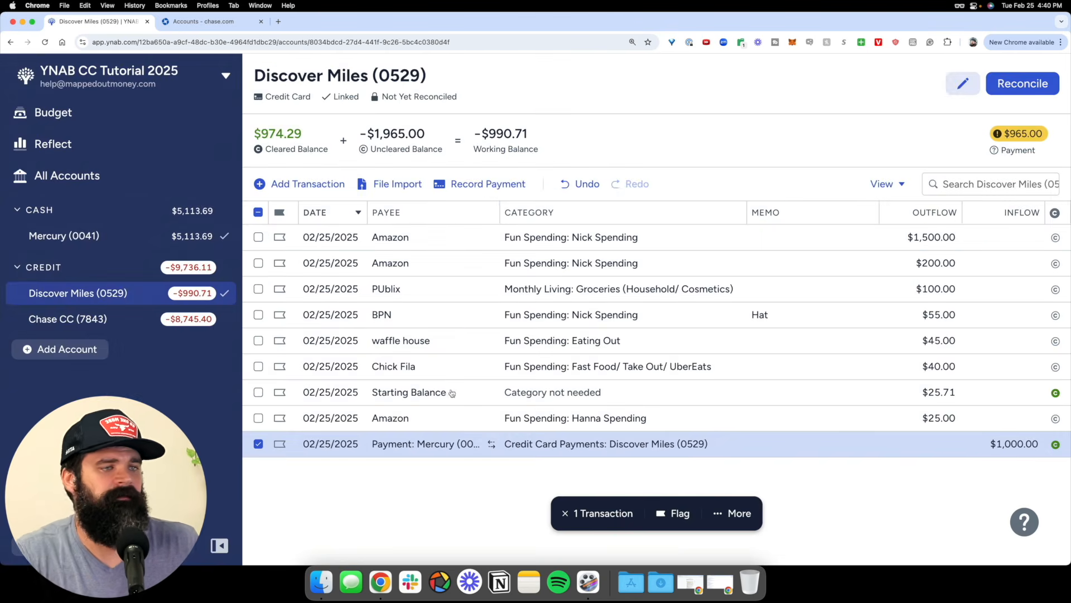
- Compare the two sides of the $1,000 payment in the Mercury and Discover Miles accounts
{"action": "left_click", "coordinate": [178, 235]}
{"action": "left_click", "coordinate": [438, 242]}
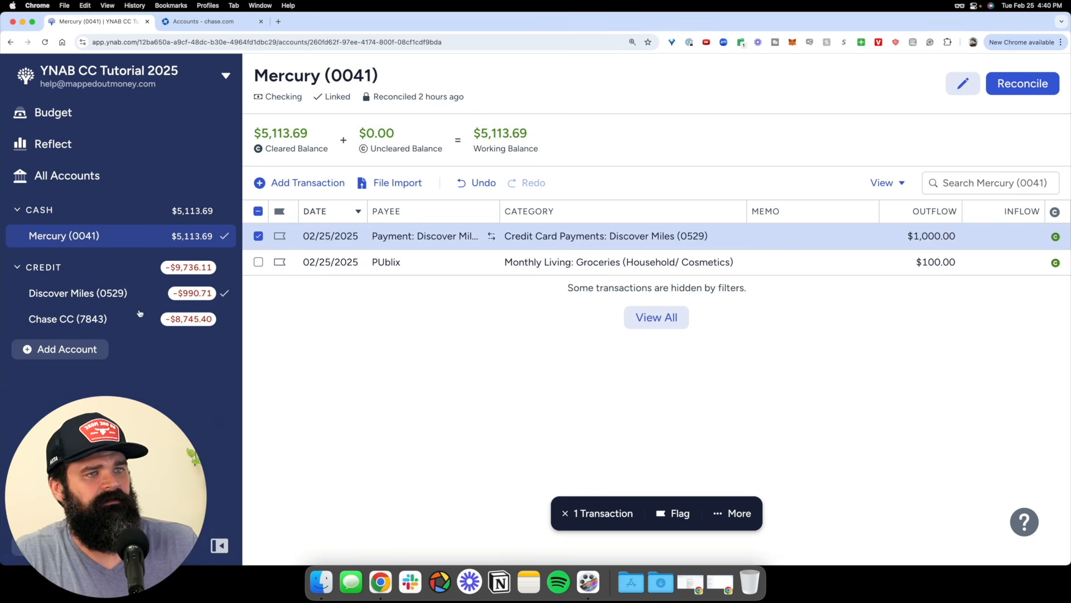
{"action": "left_click", "coordinate": [117, 296]}
{"action": "left_click", "coordinate": [375, 444]}
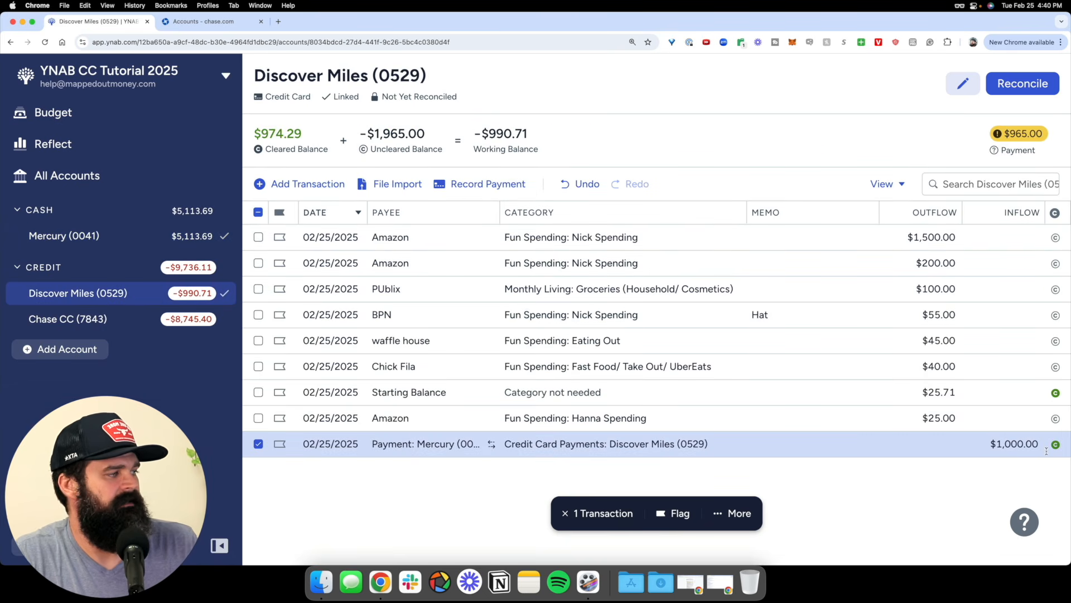
{"action": "scroll", "coordinate": [1019, 446], "scroll_direction": "up", "scroll_amount": 5}
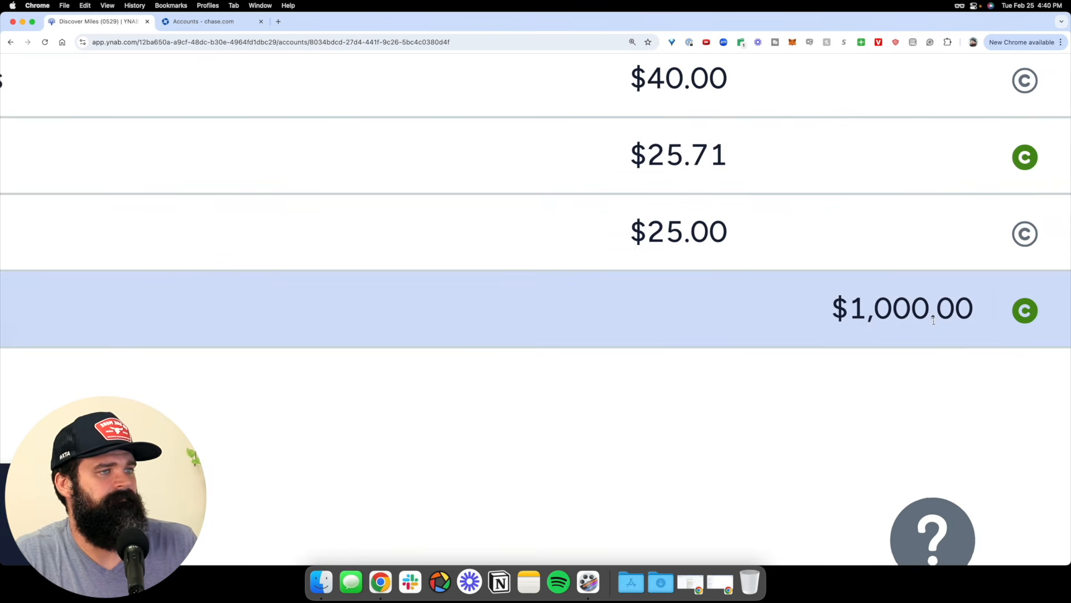
{"action": "scroll", "coordinate": [911, 316], "scroll_direction": "down", "scroll_amount": 5}
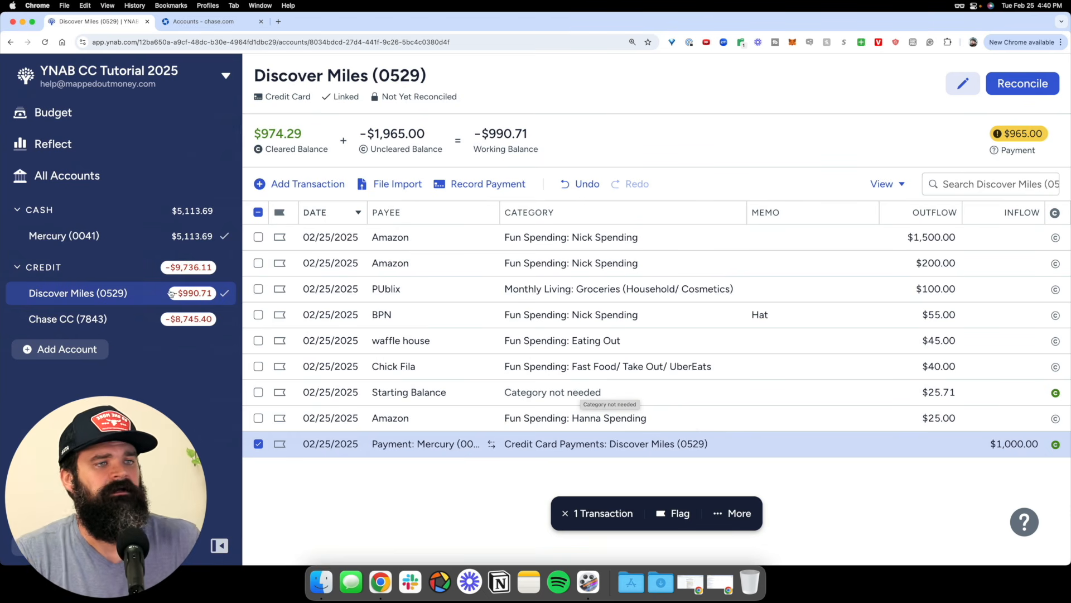
{"action": "left_click", "coordinate": [94, 237]}
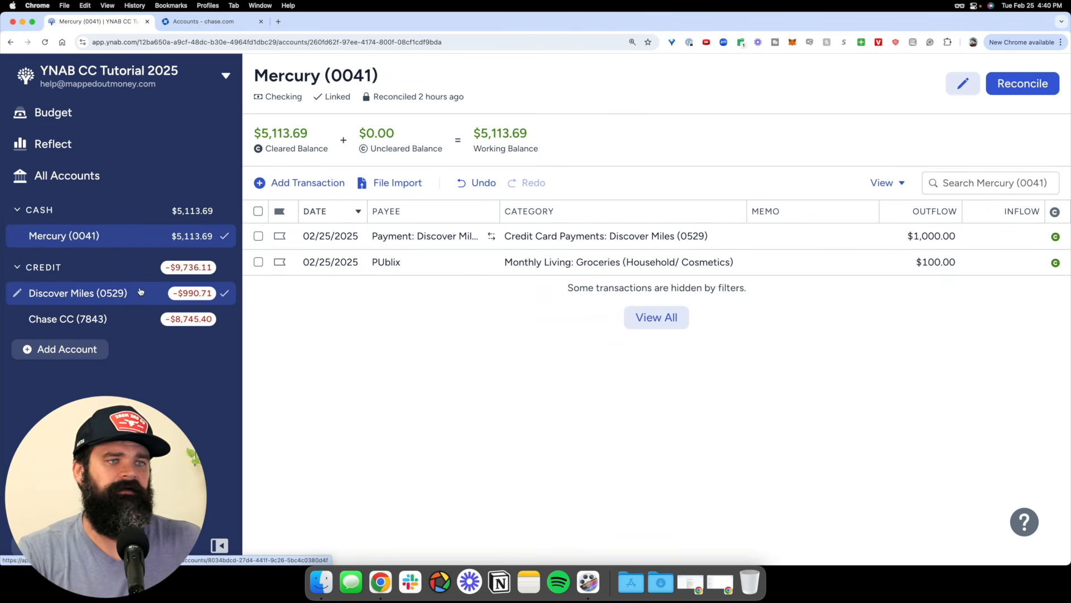
- Add a transaction to the Discover Miles account with the payee "Payment" and a $500 inflow, and save it without a category
{"action": "left_click", "coordinate": [141, 291]}
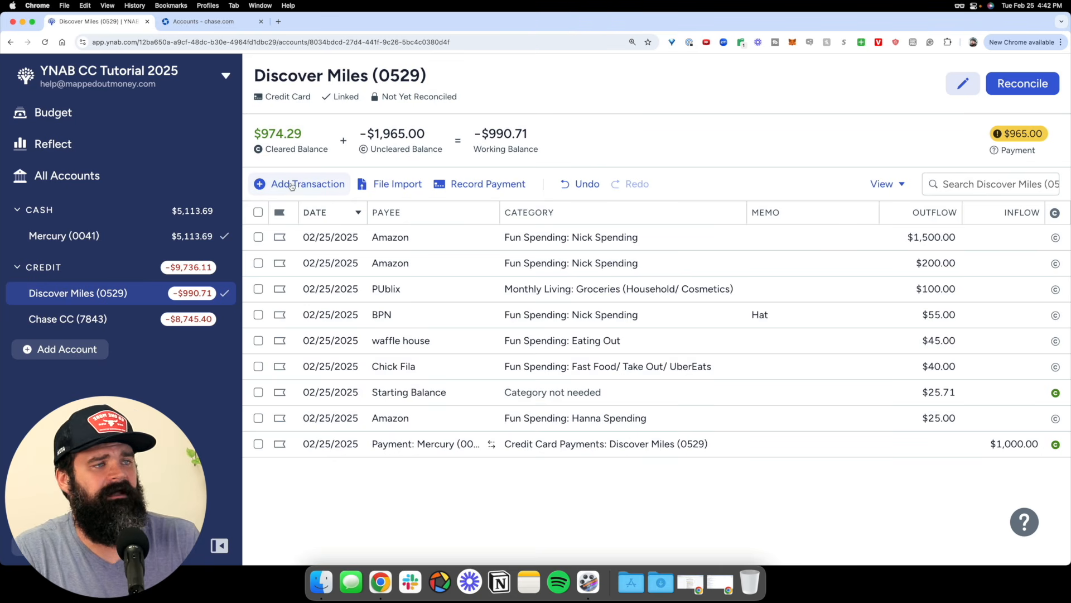
{"action": "left_click", "coordinate": [301, 184]}
{"action": "key", "text": "Tab"}
{"action": "type", "text": "Payment"}
{"action": "key", "text": "Tab"}
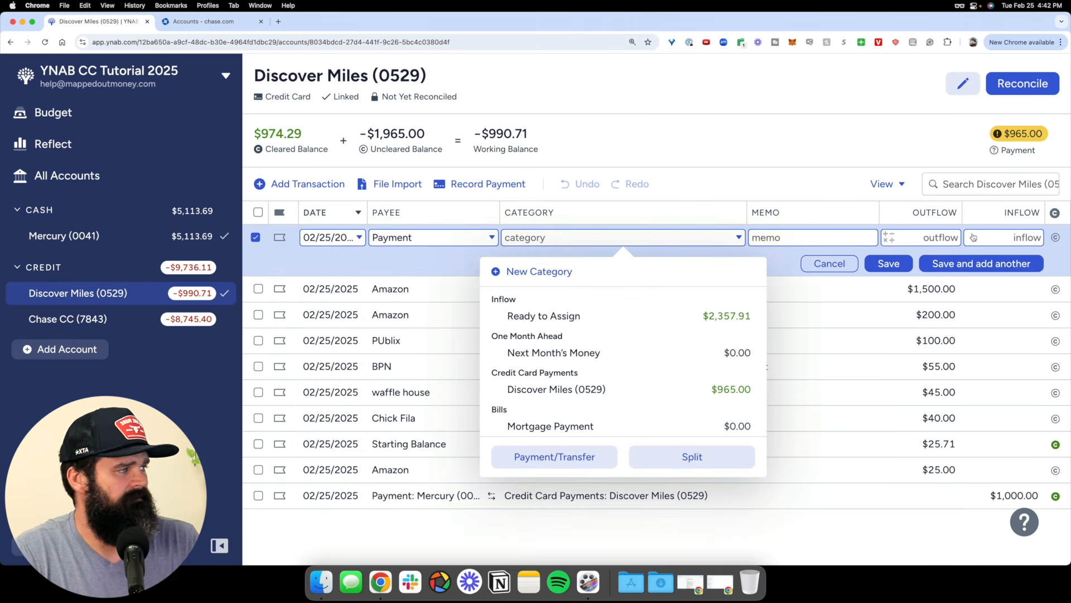
{"action": "left_click", "coordinate": [1001, 235]}
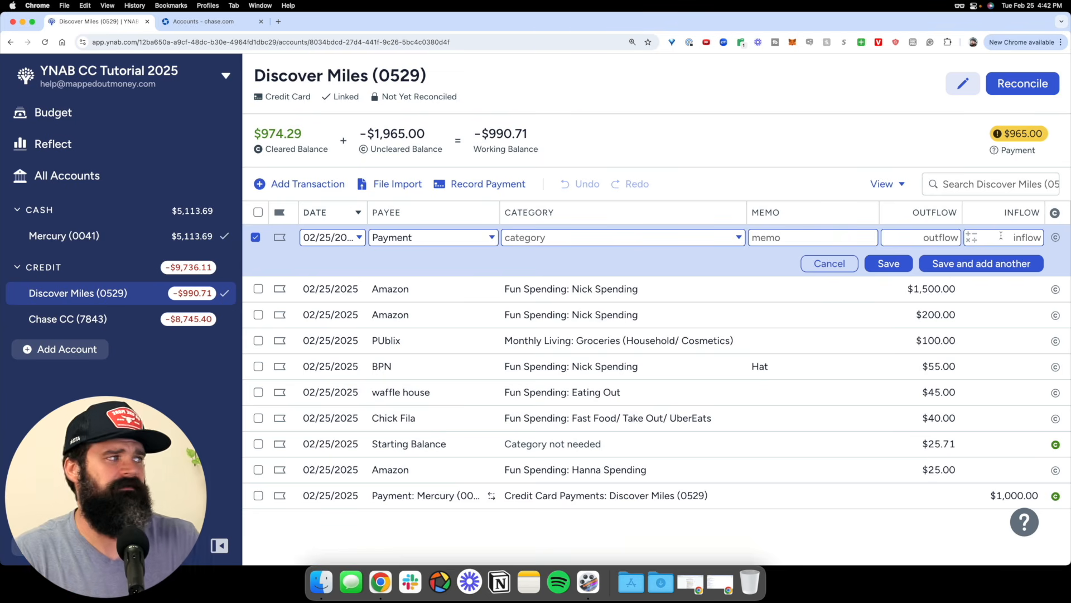
{"action": "type", "text": "500"}
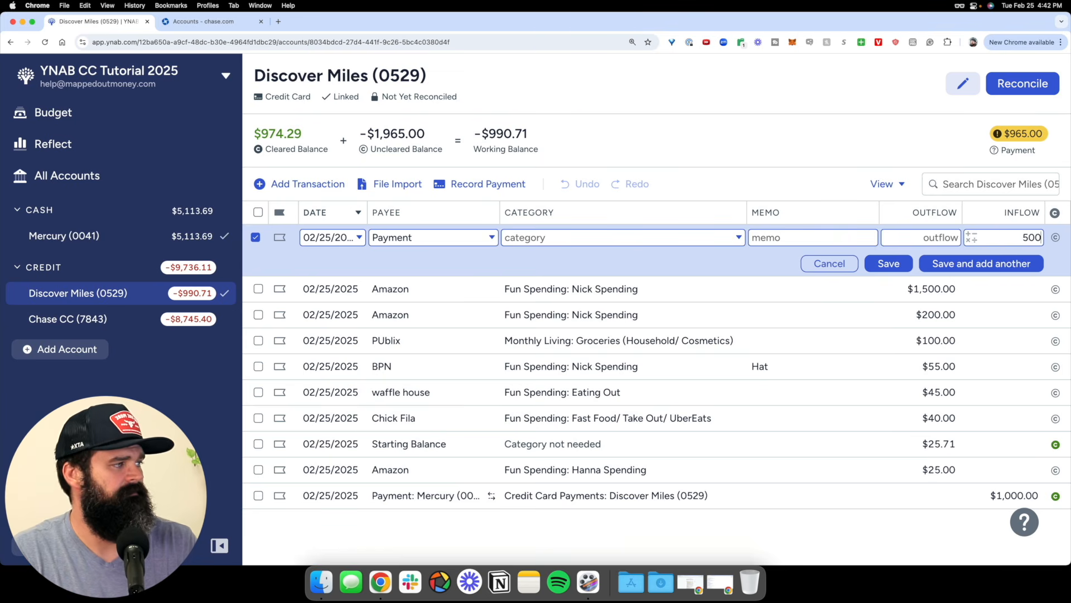
{"action": "key", "text": "Return"}
{"action": "left_click", "coordinate": [688, 475]}
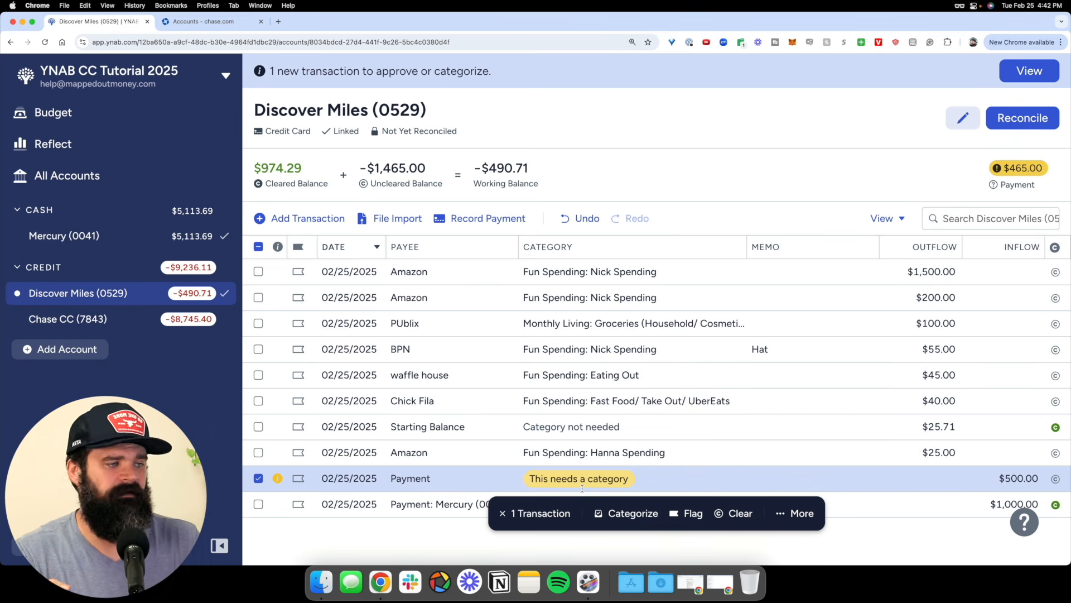
- Change the payee of the uncategorized $500 transaction to "Payment from: Mercury" and save it
{"action": "left_click", "coordinate": [616, 478]}
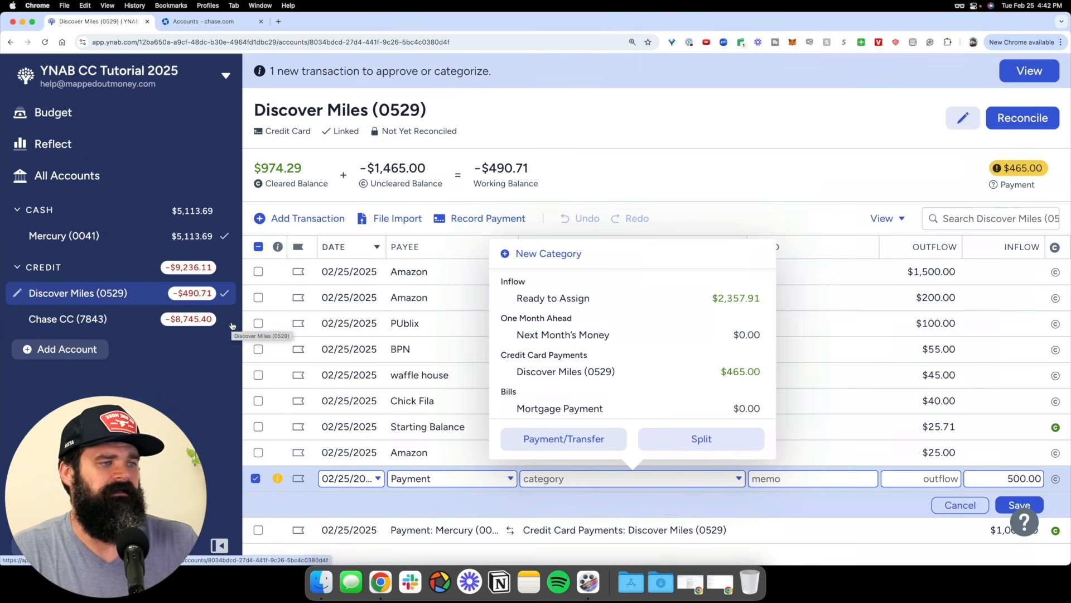
{"action": "left_click", "coordinate": [435, 477]}
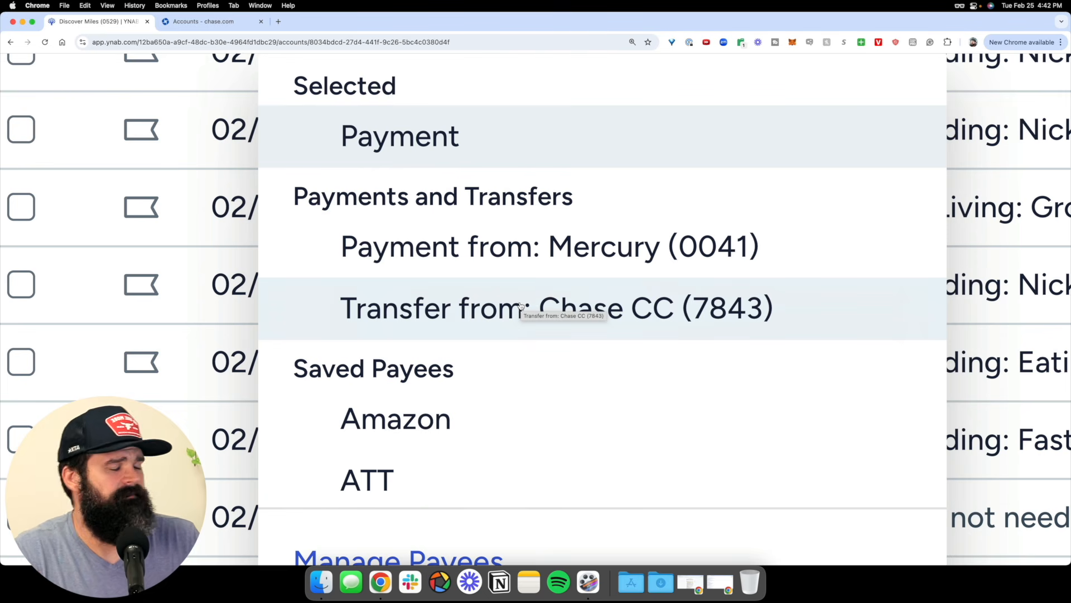
{"action": "scroll", "coordinate": [536, 257], "scroll_direction": "down", "scroll_amount": 5}
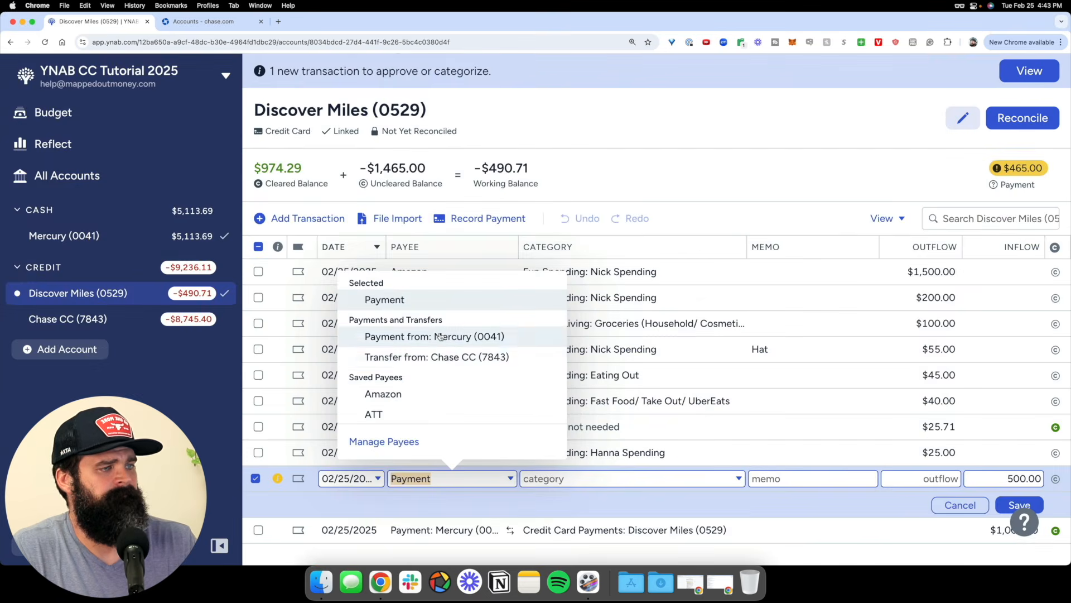
{"action": "left_click", "coordinate": [441, 336]}
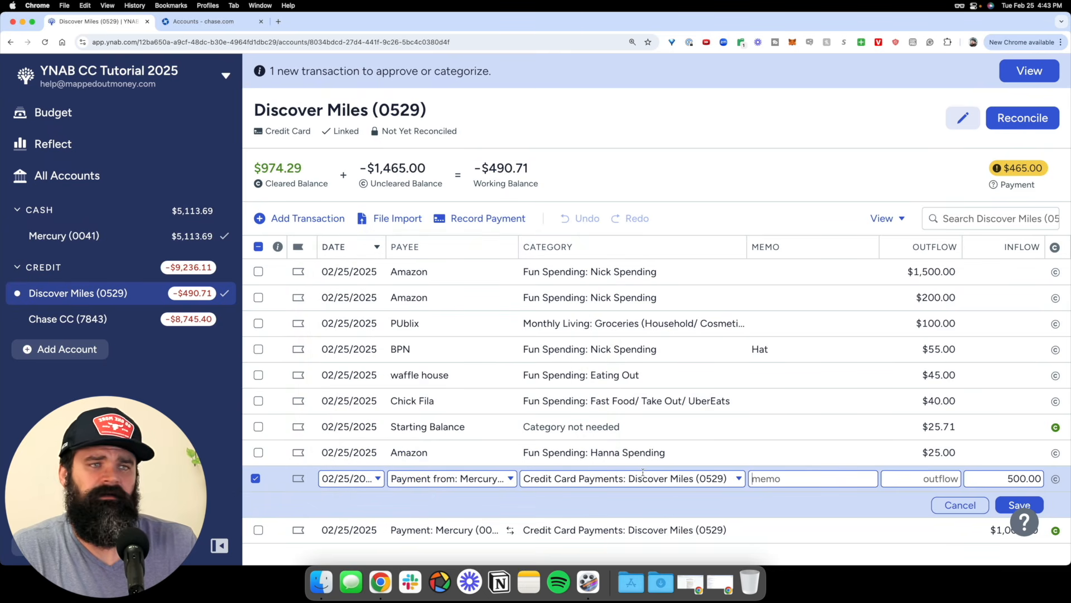
{"action": "left_click", "coordinate": [1019, 505]}
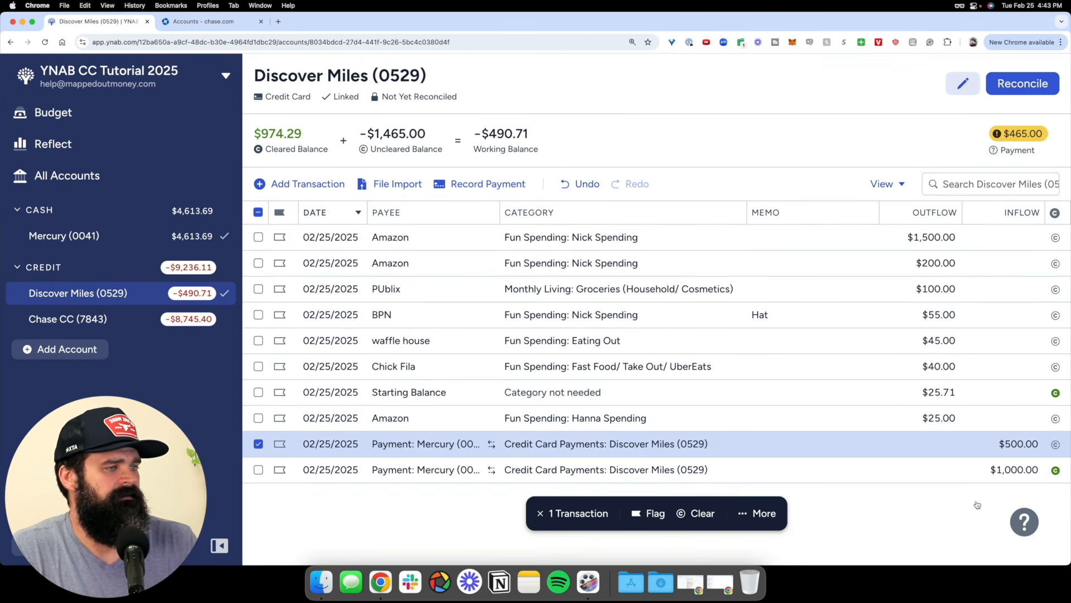
- Compare how the $500 payment is recorded in the Discover Miles and Mercury accounts
{"action": "scroll", "coordinate": [491, 444], "scroll_direction": "up", "scroll_amount": 5}
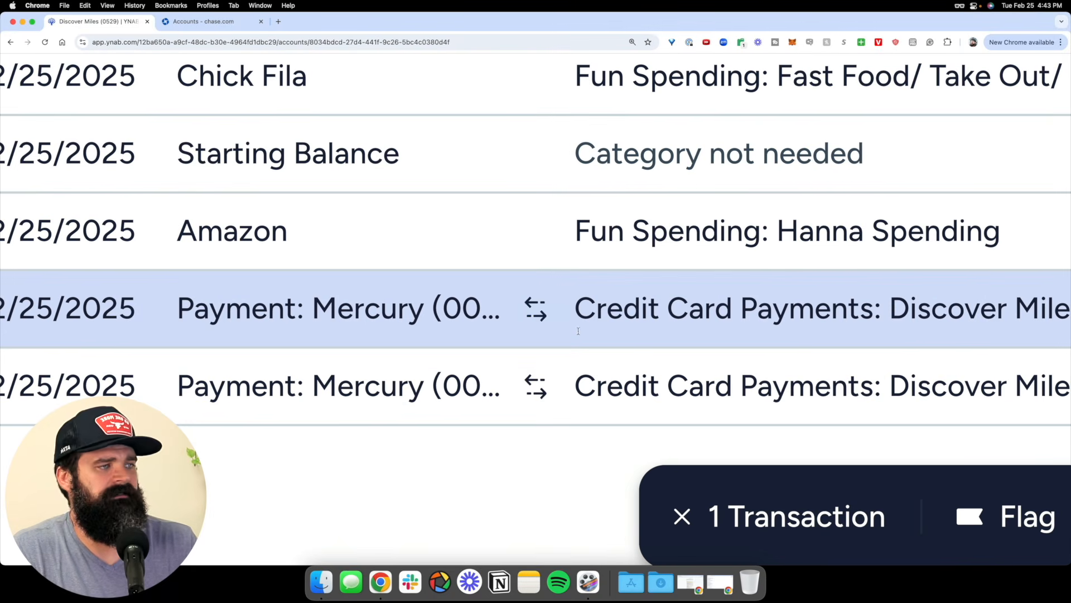
{"action": "scroll", "coordinate": [534, 333], "scroll_direction": "down", "scroll_amount": 5}
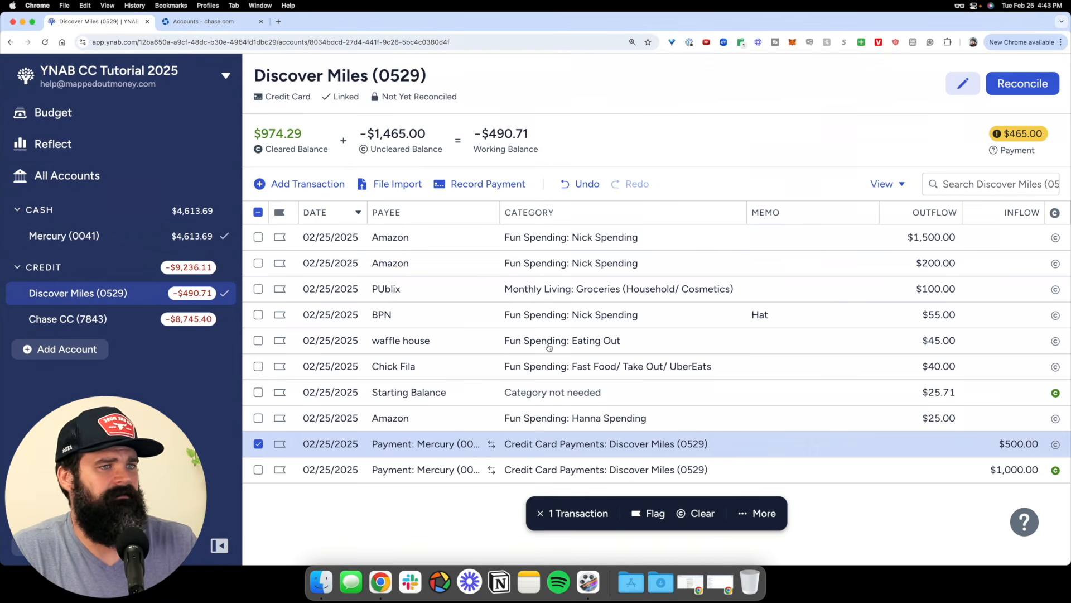
{"action": "left_click", "coordinate": [121, 237]}
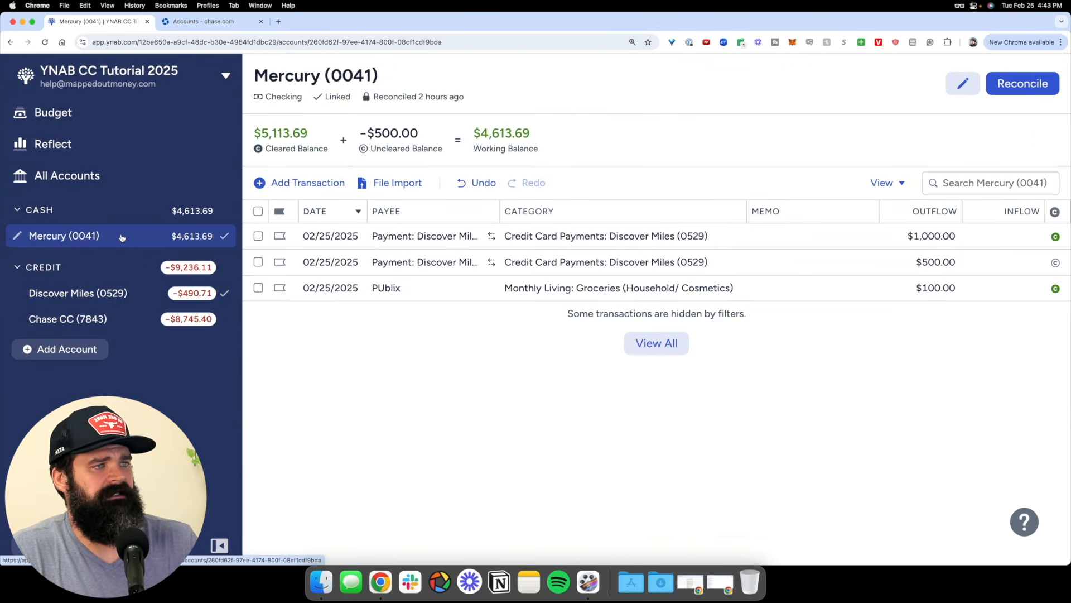
{"action": "left_click", "coordinate": [935, 268]}
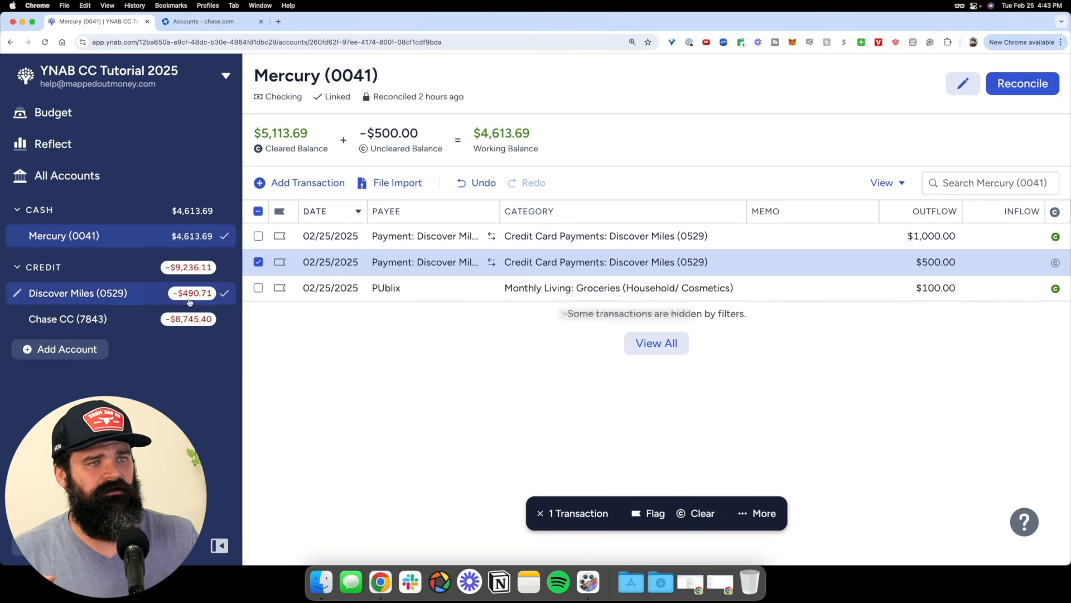
{"action": "left_click", "coordinate": [168, 319]}
{"action": "left_click", "coordinate": [172, 295]}
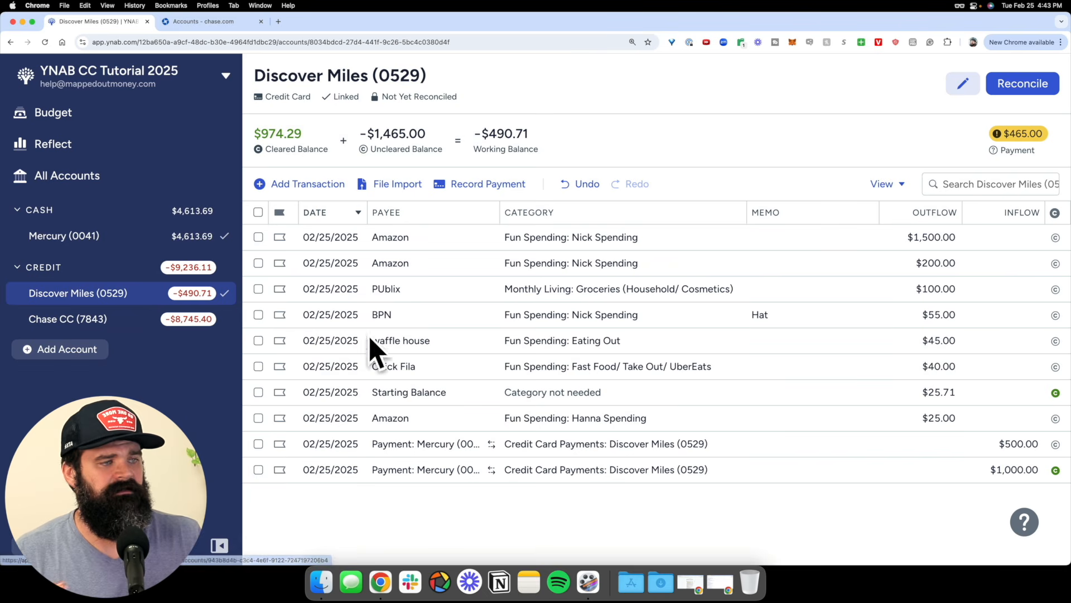
{"action": "left_click", "coordinate": [173, 242]}
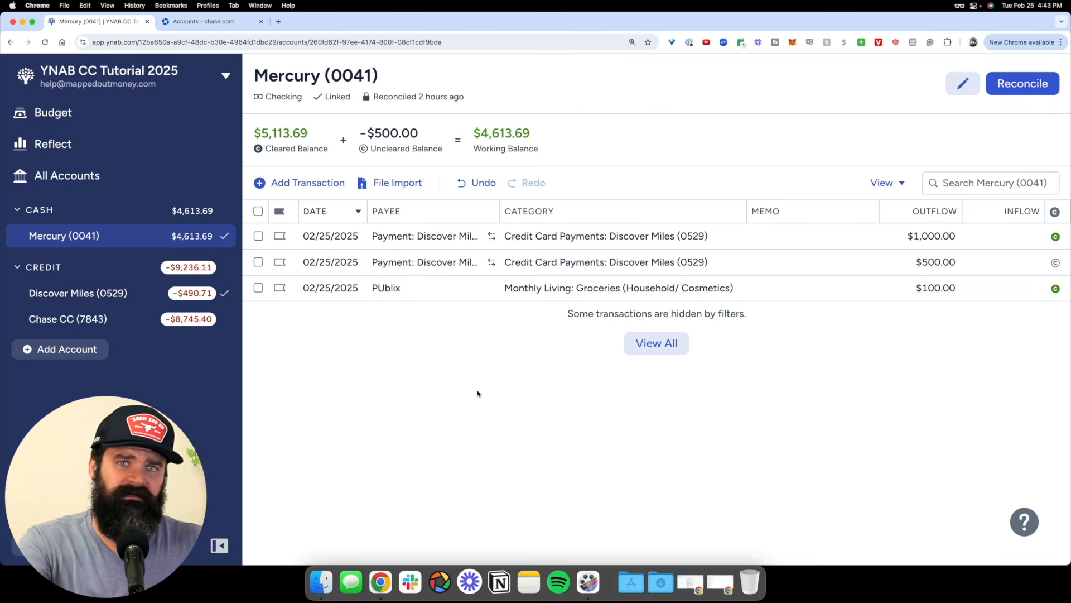
- Total the $1,000 and $500 Discover Miles payments in Mercury and check the card's payment category in the February 2025 budget
{"action": "left_click", "coordinate": [887, 245]}
{"action": "left_click", "coordinate": [901, 268], "text": "shift"}
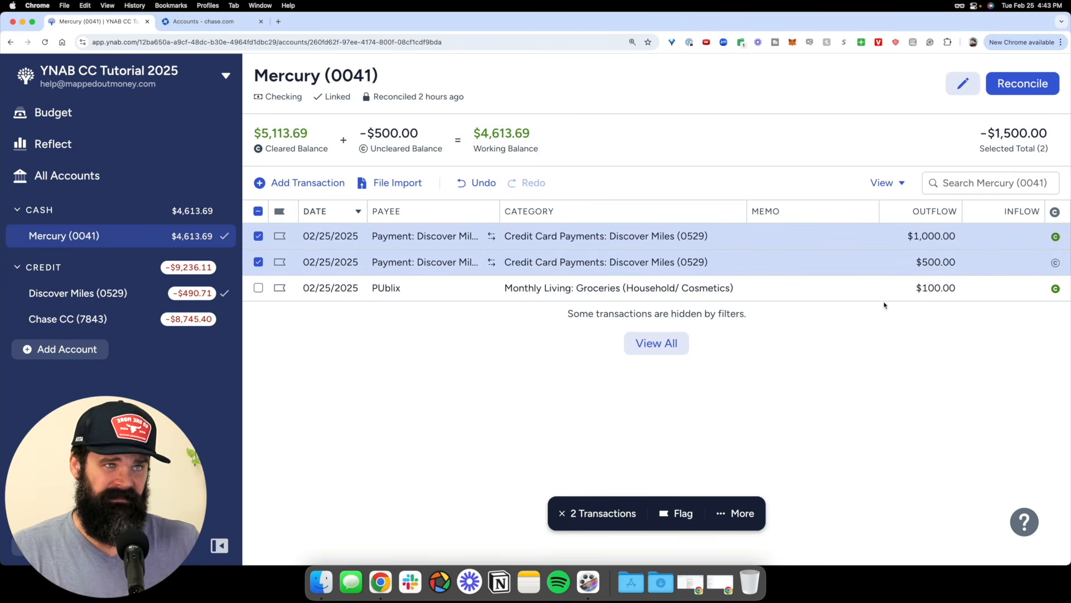
{"action": "left_click", "coordinate": [64, 112]}
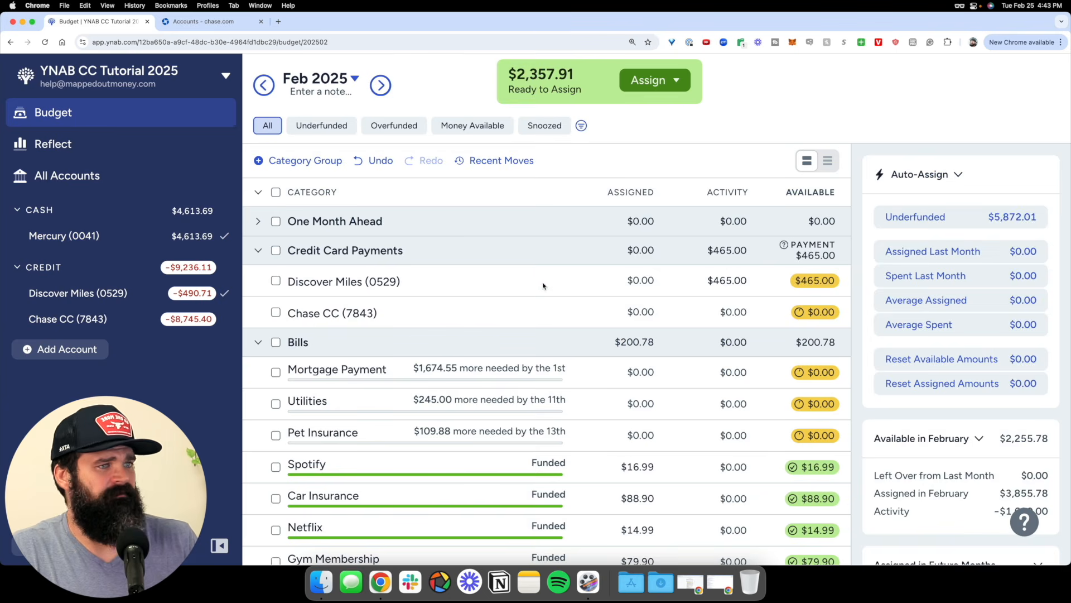
{"action": "left_click", "coordinate": [543, 286]}
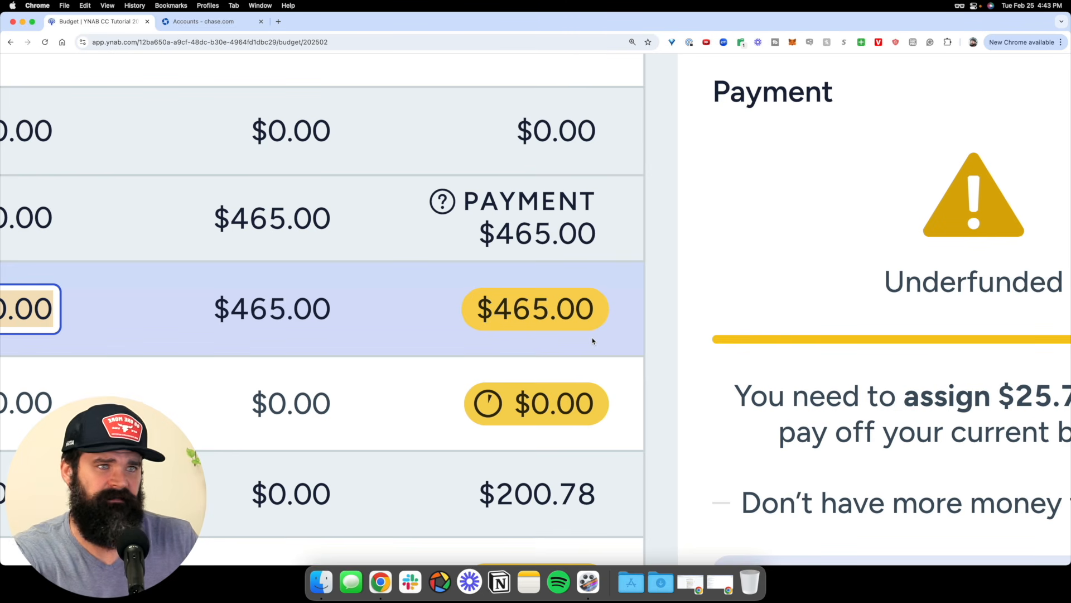
{"action": "scroll", "coordinate": [584, 335], "scroll_direction": "left", "scroll_amount": 3}
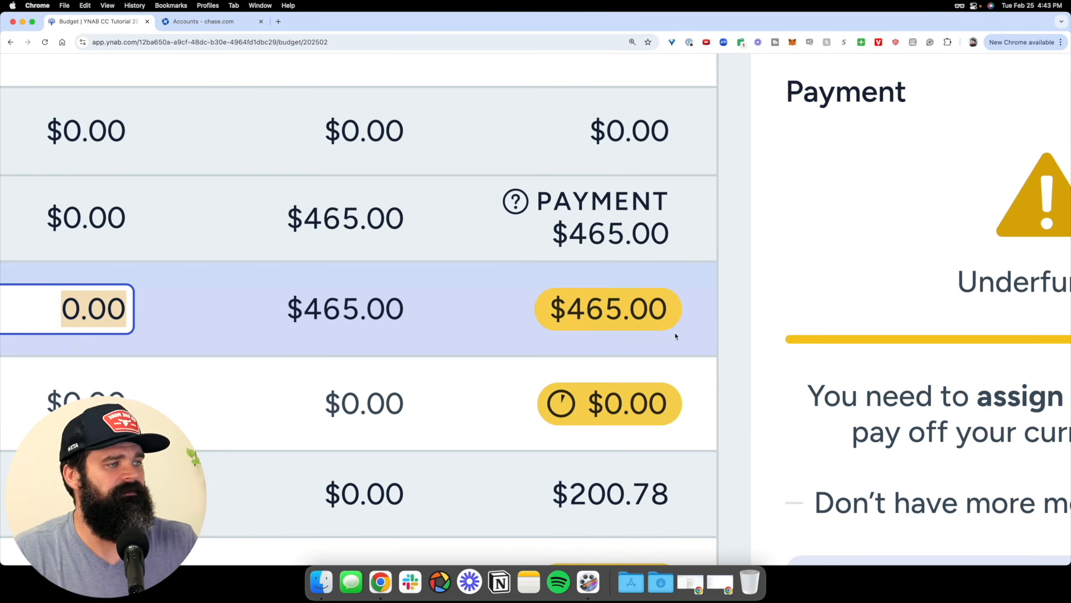
{"action": "scroll", "coordinate": [598, 327], "scroll_direction": "down", "scroll_amount": 10}
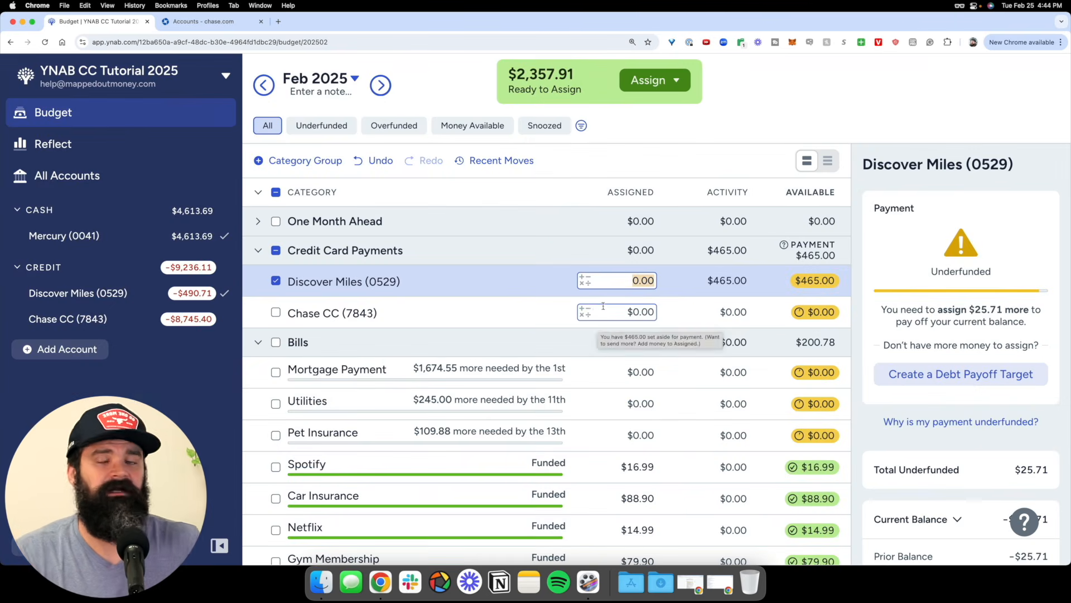
- Review the Discover Miles payment category's February activity, including its spending and transfer transactions, and close the details
{"action": "left_click", "coordinate": [734, 280]}
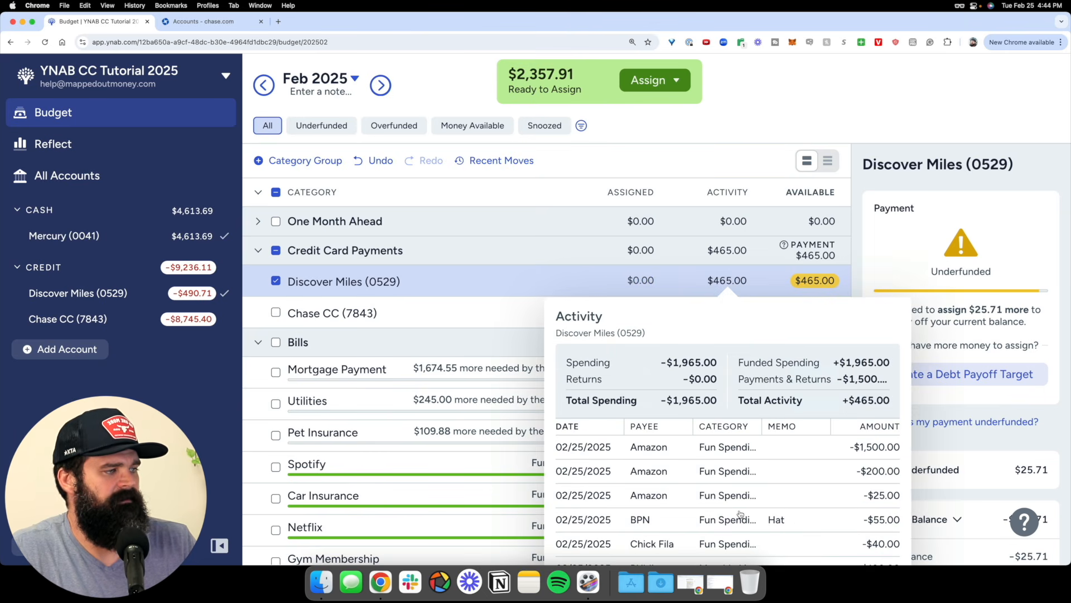
{"action": "scroll", "coordinate": [740, 513], "scroll_direction": "down", "scroll_amount": 3}
{"action": "scroll", "coordinate": [740, 513], "scroll_direction": "up", "scroll_amount": 3}
{"action": "scroll", "coordinate": [741, 514], "scroll_direction": "down", "scroll_amount": 3}
{"action": "scroll", "coordinate": [739, 504], "scroll_direction": "up", "scroll_amount": 5}
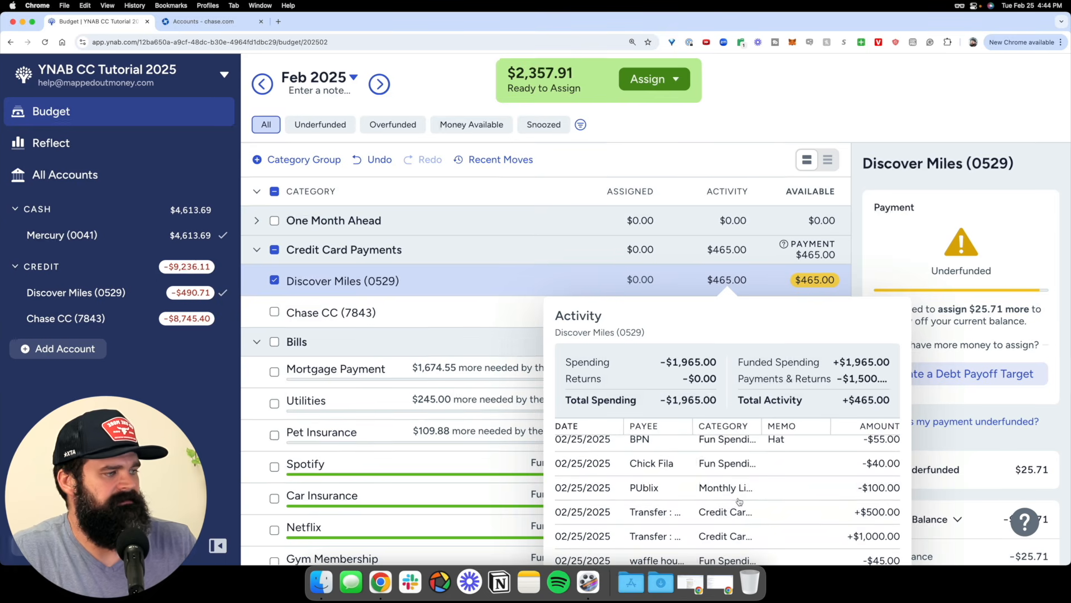
{"action": "scroll", "coordinate": [716, 429], "scroll_direction": "left", "scroll_amount": 2}
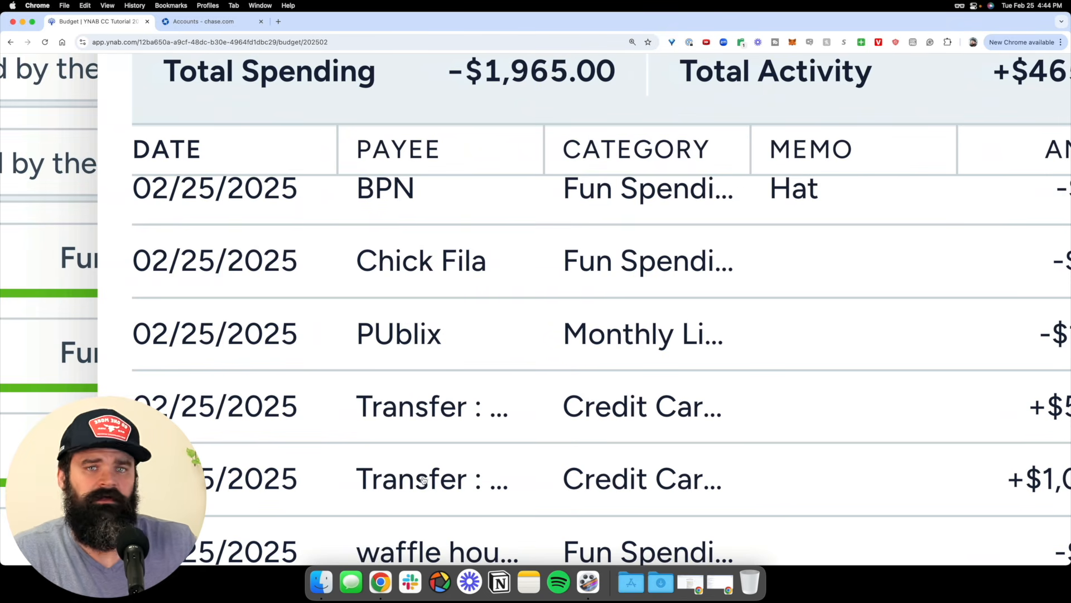
{"action": "scroll", "coordinate": [424, 478], "scroll_direction": "down", "scroll_amount": 5}
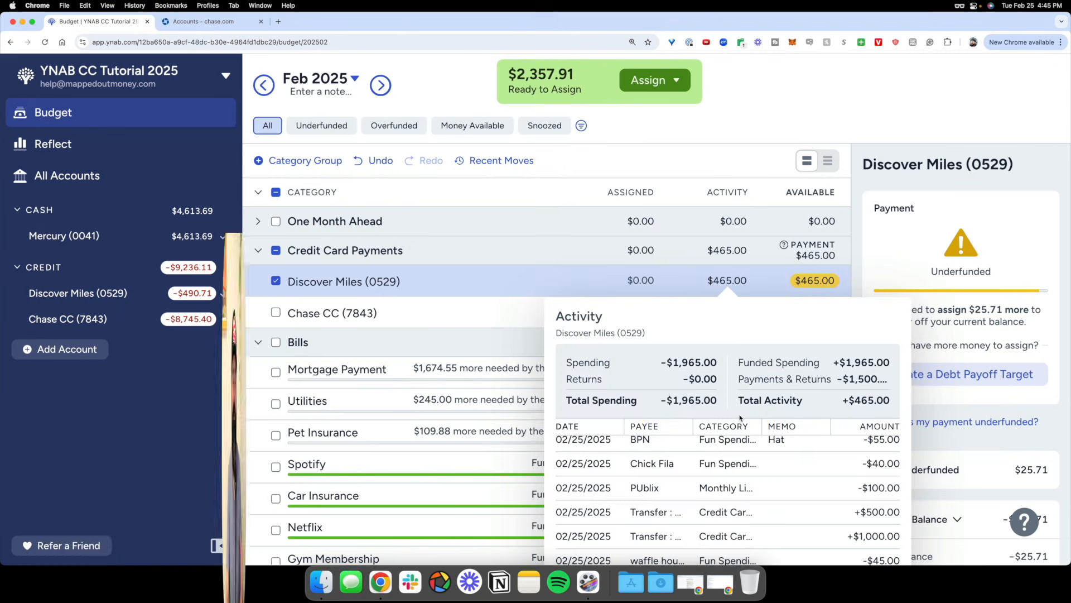
{"action": "key", "text": "Escape"}
{"action": "left_click", "coordinate": [710, 171]}
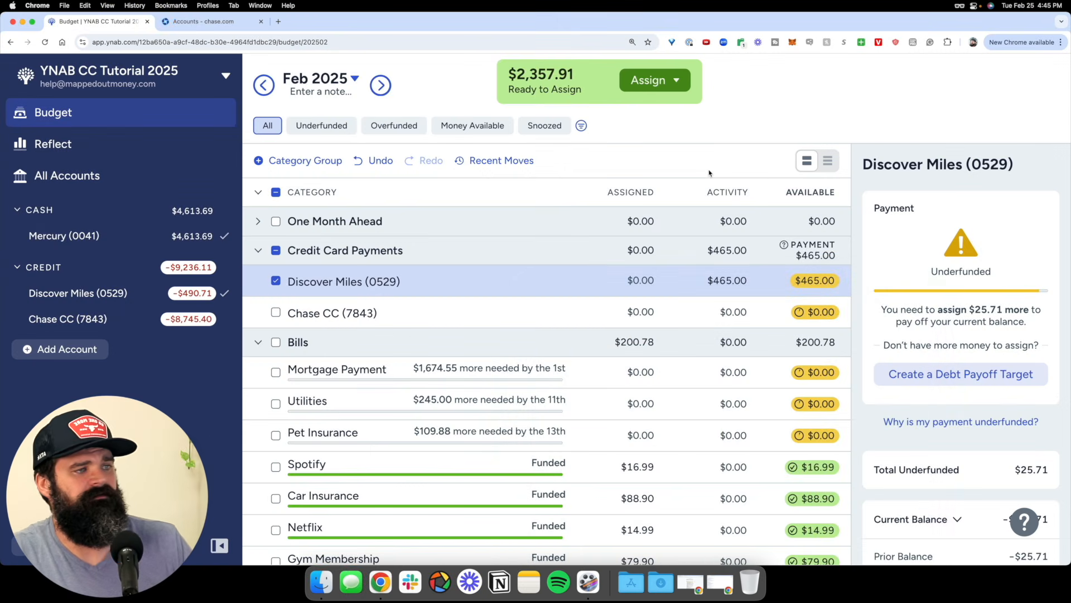
- Examine the assigned, activity and available amounts of the Fun Spending and Monthly Living categories in the February budget
{"action": "scroll", "coordinate": [707, 293], "scroll_direction": "down", "scroll_amount": 10}
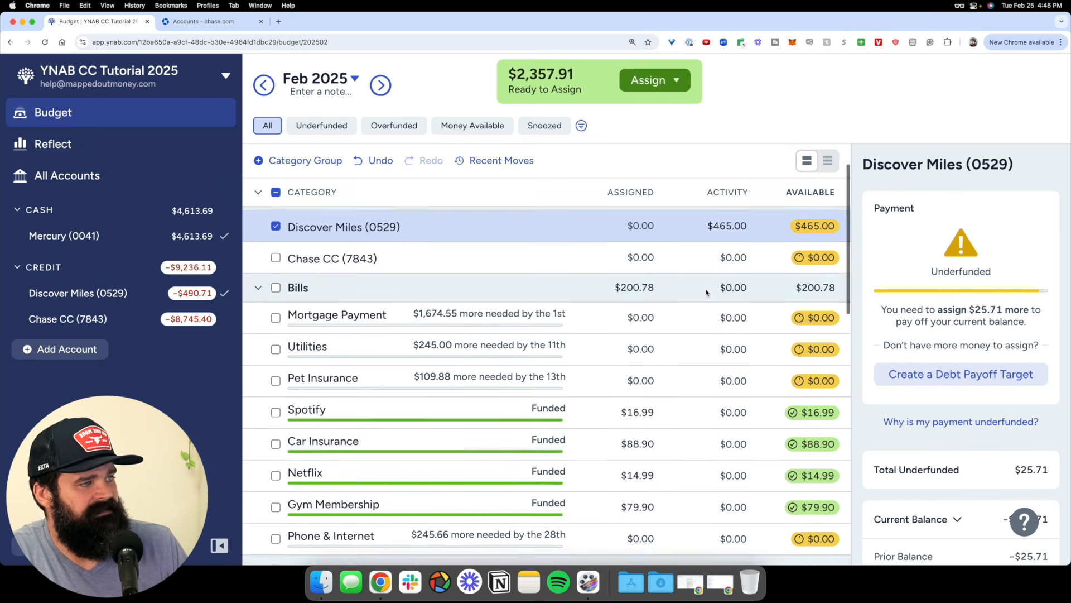
{"action": "scroll", "coordinate": [707, 293], "scroll_direction": "down", "scroll_amount": 3}
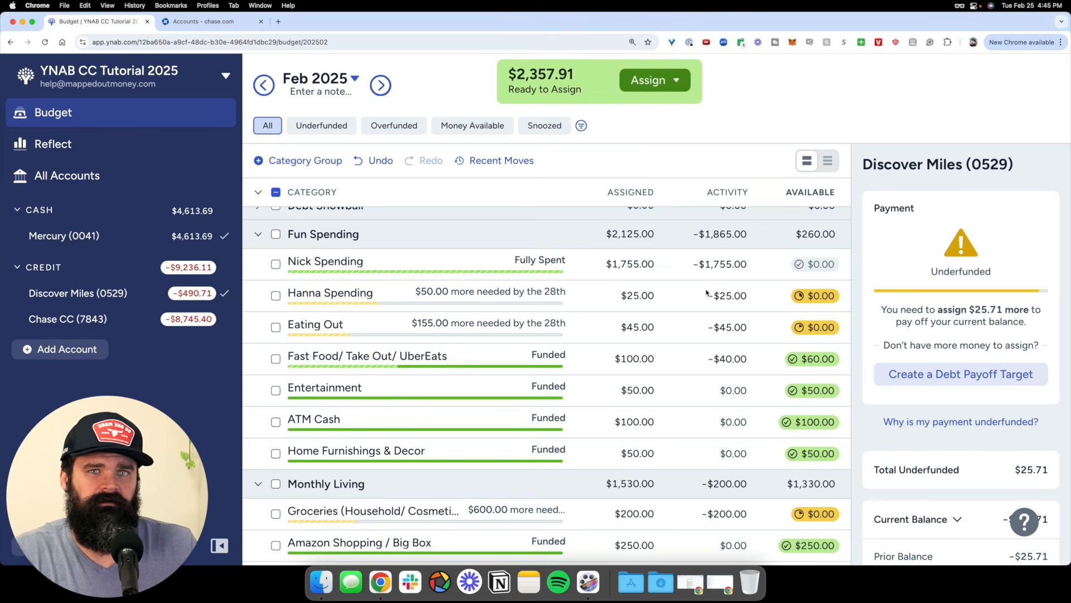
{"action": "scroll", "coordinate": [707, 292], "scroll_direction": "up", "scroll_amount": 1}
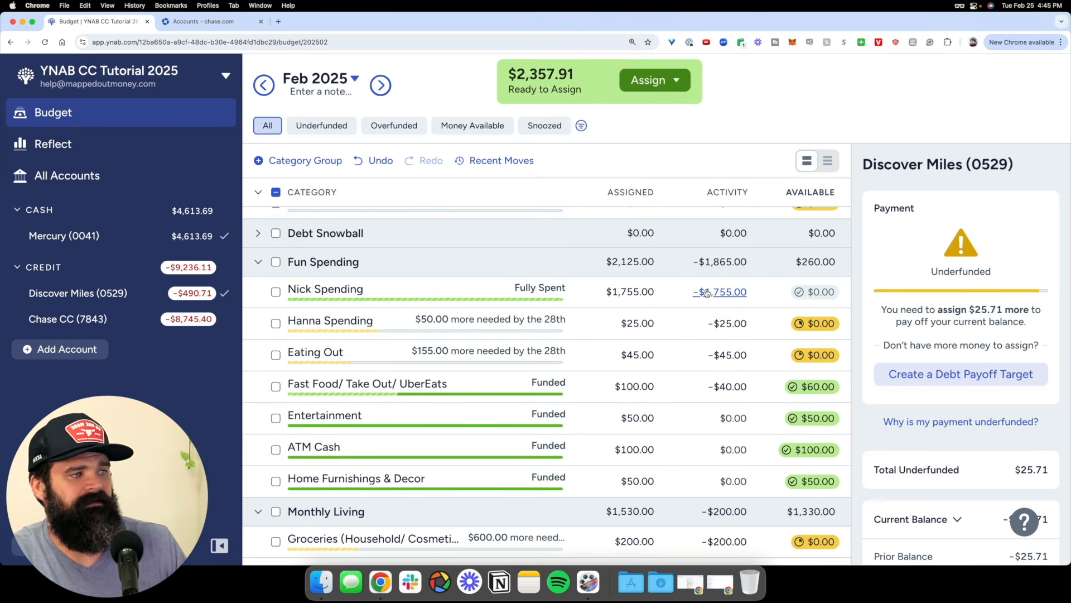
{"action": "scroll", "coordinate": [707, 291], "scroll_direction": "down", "scroll_amount": 5}
{"action": "scroll", "coordinate": [707, 291], "scroll_direction": "up", "scroll_amount": 4}
{"action": "scroll", "coordinate": [670, 268], "scroll_direction": "down", "scroll_amount": 2}
{"action": "scroll", "coordinate": [670, 268], "scroll_direction": "up", "scroll_amount": 15}
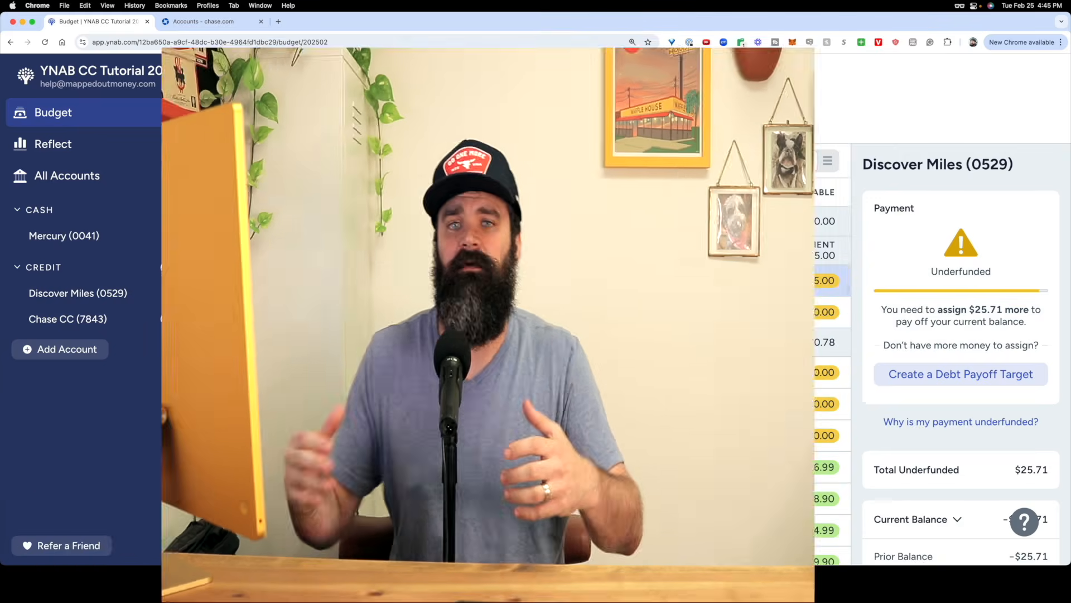
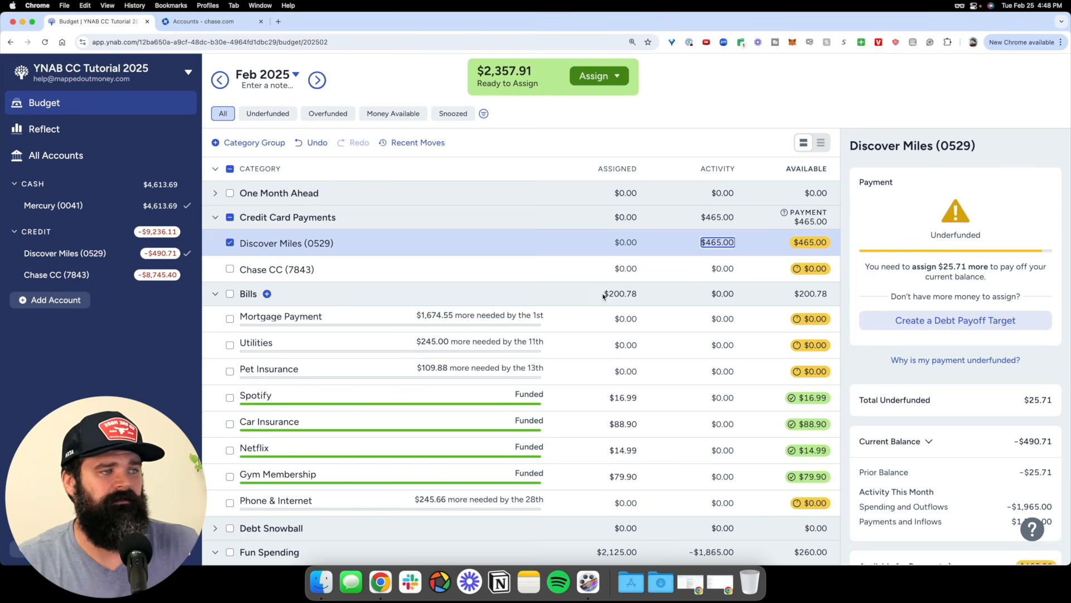
- Inspect the Car Insurance and Netflix categories in the Bills group
{"action": "scroll", "coordinate": [603, 298], "scroll_direction": "down", "scroll_amount": 2}
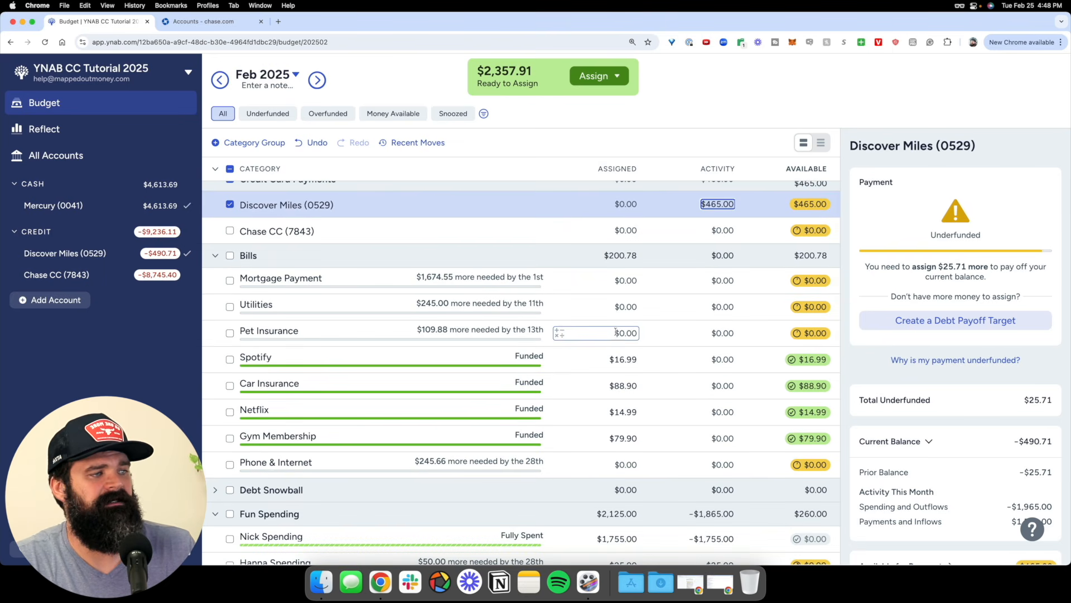
{"action": "left_click", "coordinate": [545, 366]}
{"action": "left_click", "coordinate": [485, 382]}
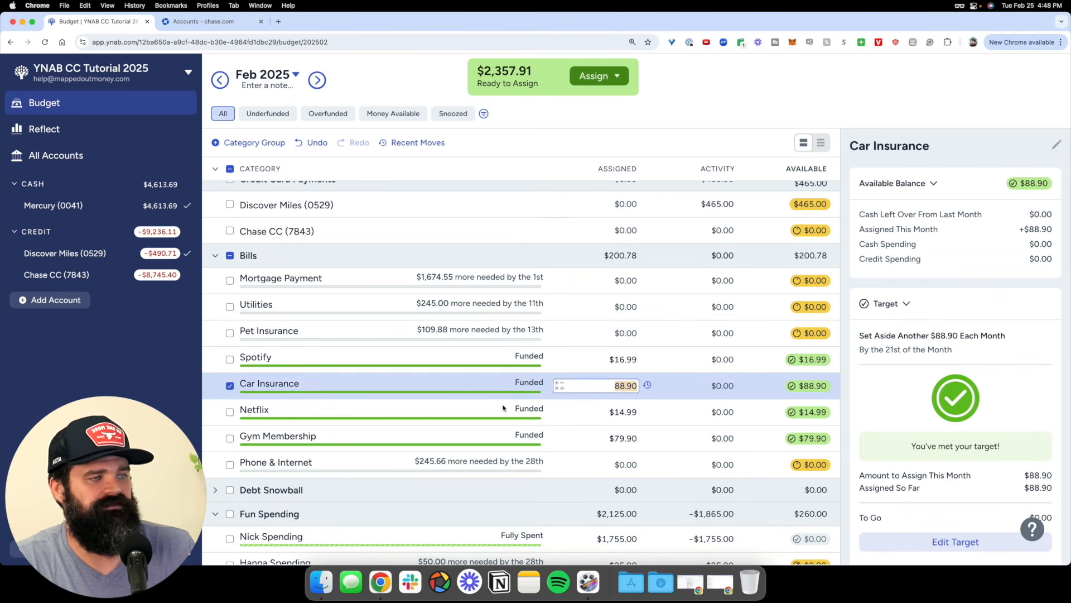
{"action": "left_click", "coordinate": [512, 401]}
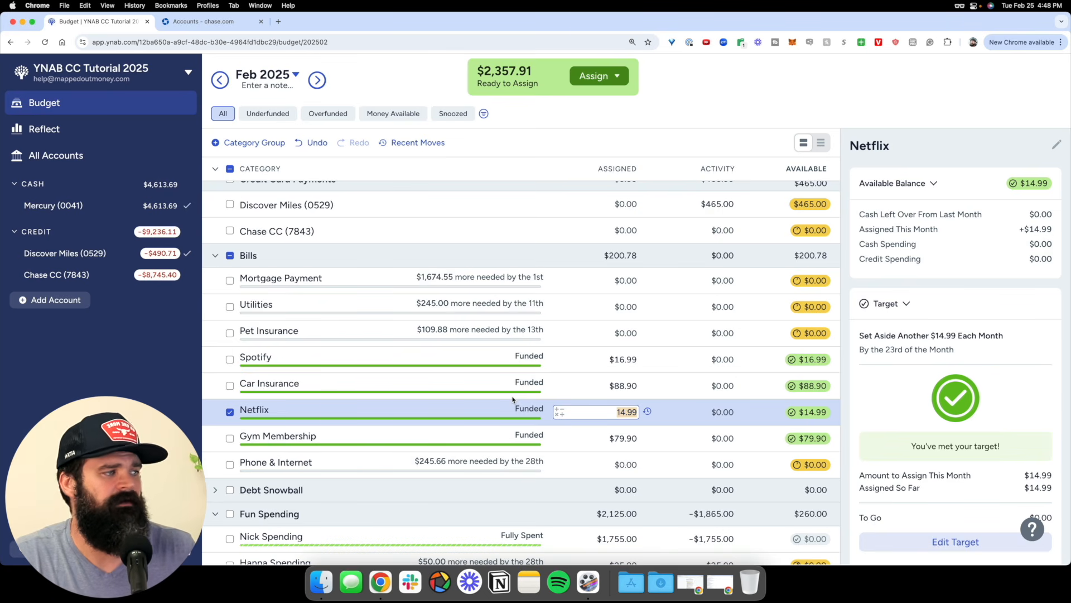
{"action": "scroll", "coordinate": [526, 252], "scroll_direction": "up", "scroll_amount": 2}
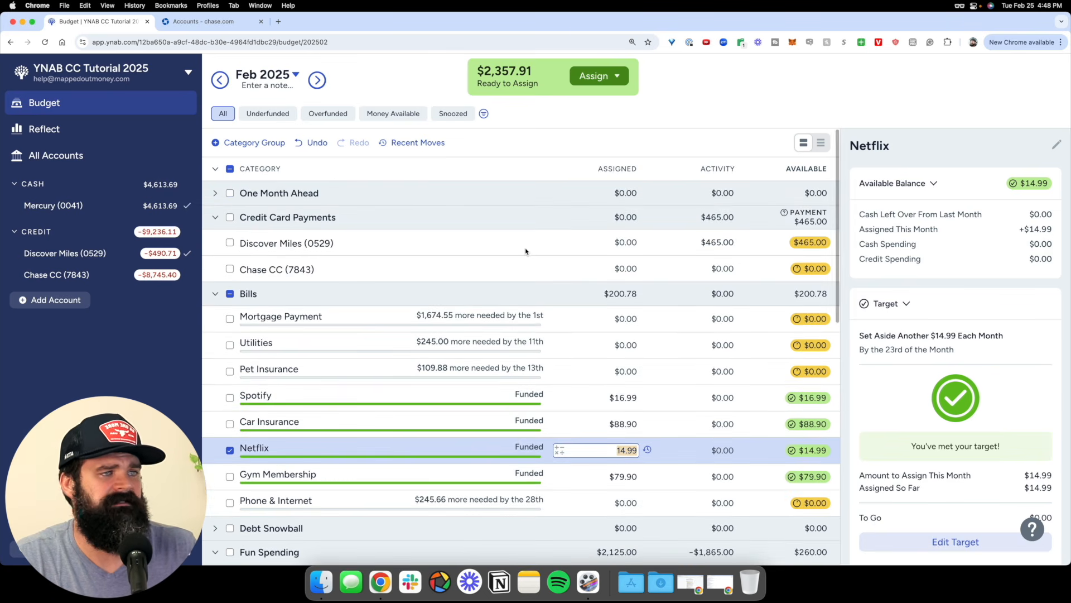
- Inspect the Discover Miles payment category, check it in the January 2025 budget, and return to February 2025
{"action": "left_click", "coordinate": [533, 242]}
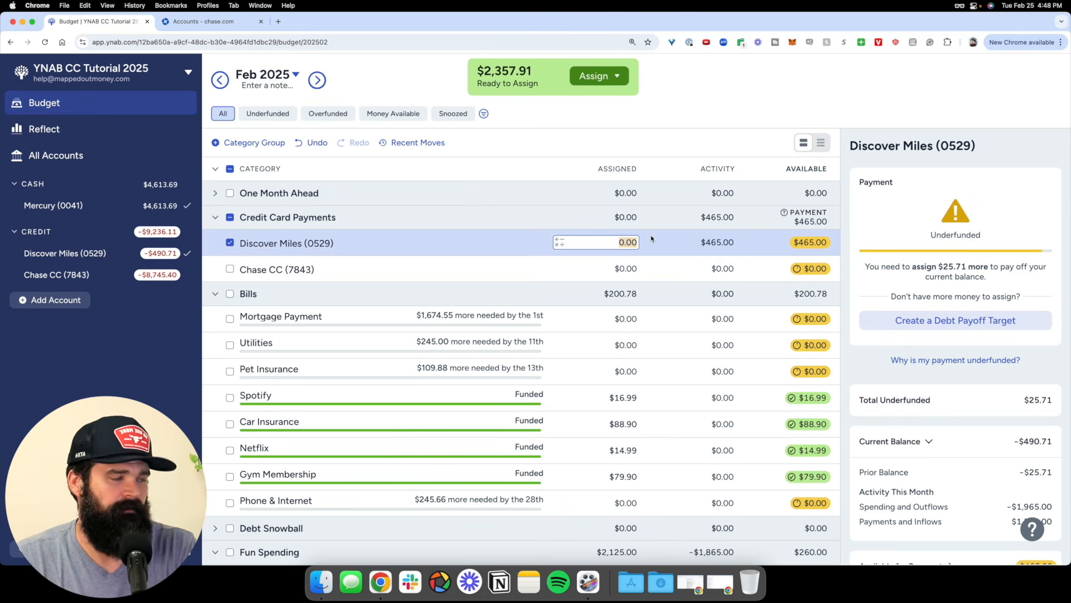
{"action": "key", "text": "super+equal"}
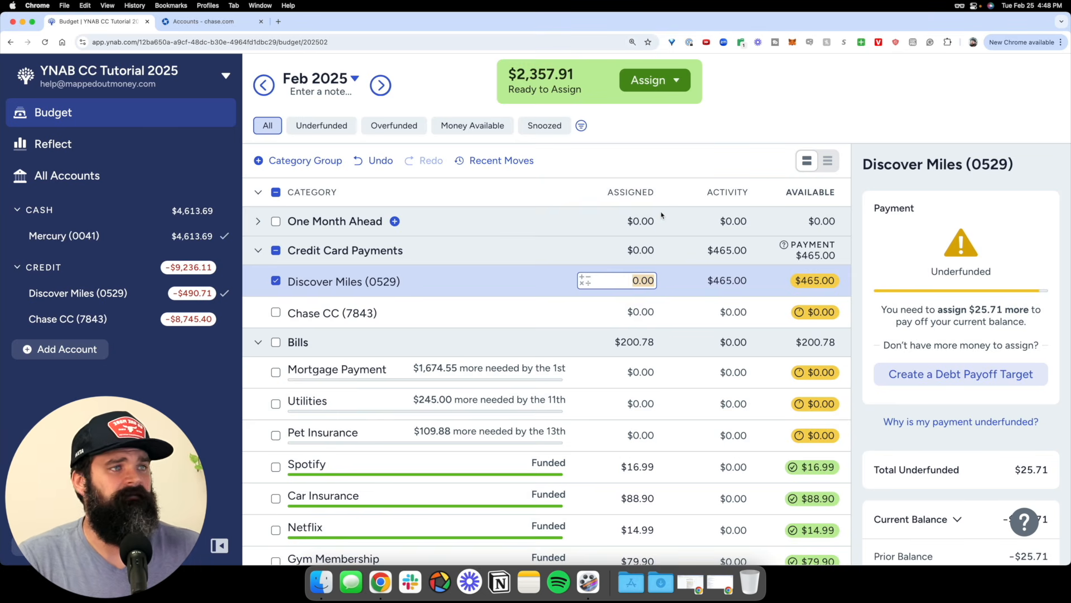
{"action": "left_click", "coordinate": [265, 86]}
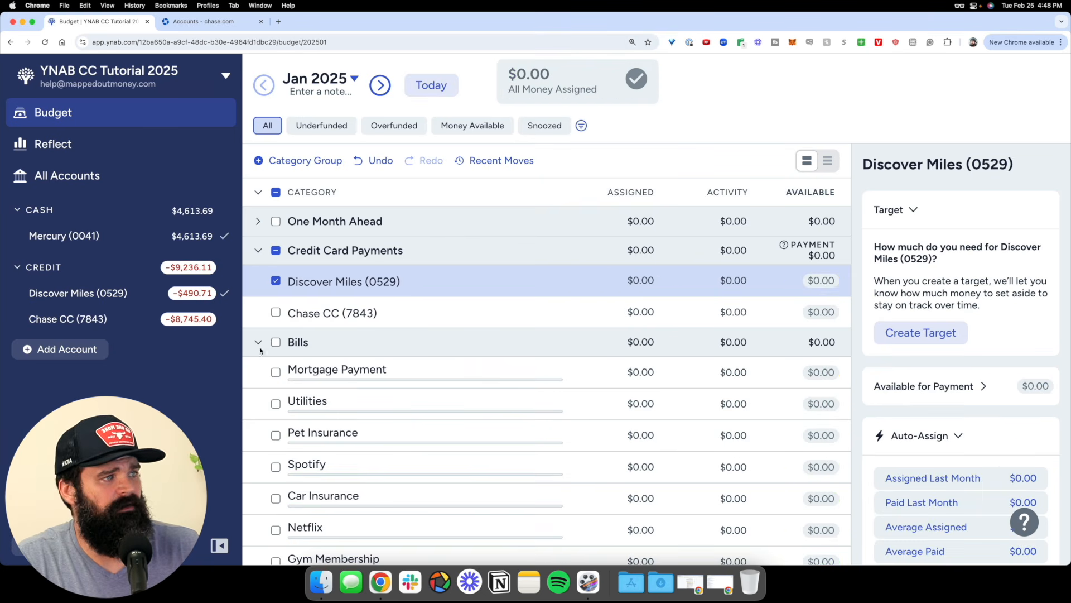
{"action": "left_click", "coordinate": [382, 85]}
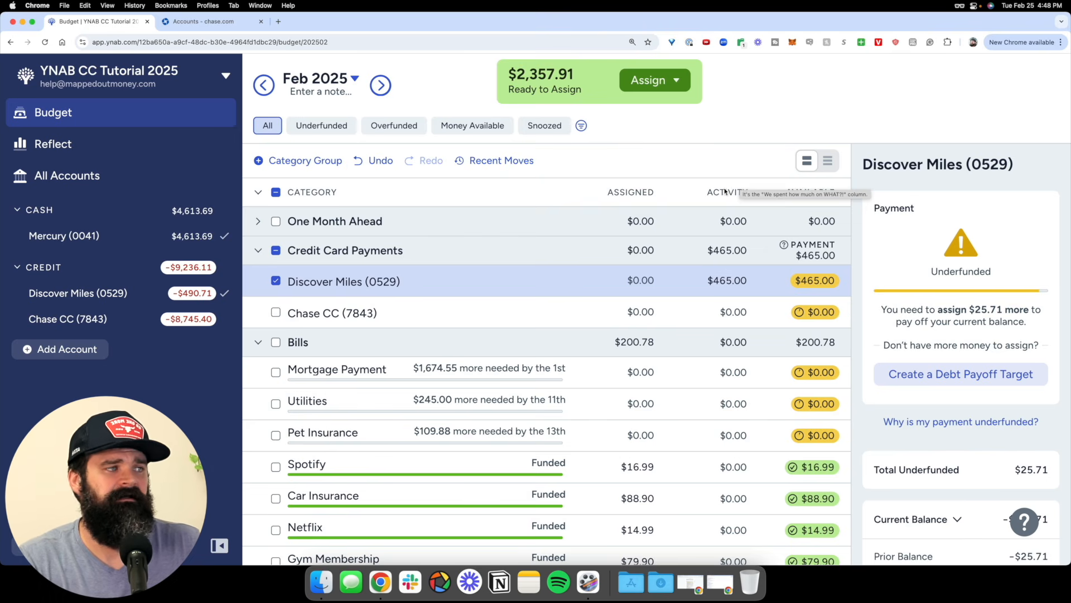
- Compare the Discover Miles category's assigned, activity and available payment amounts with the regular spending categories in February 2025
{"action": "left_click", "coordinate": [644, 273]}
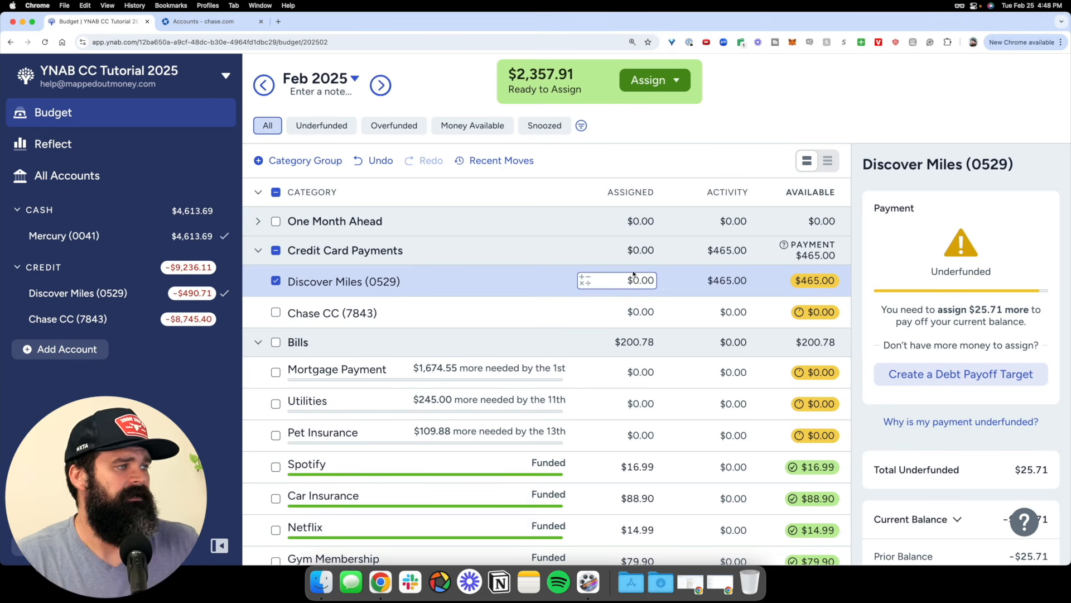
{"action": "scroll", "coordinate": [747, 330], "scroll_direction": "down", "scroll_amount": 6}
{"action": "scroll", "coordinate": [746, 330], "scroll_direction": "up", "scroll_amount": 6}
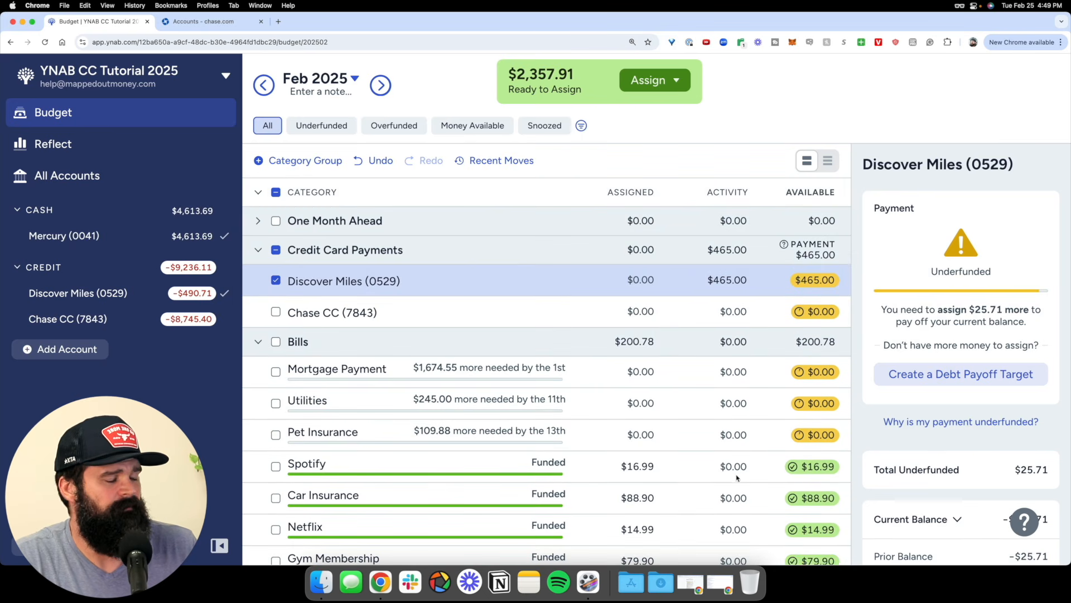
{"action": "mouse_move", "coordinate": [824, 282]}
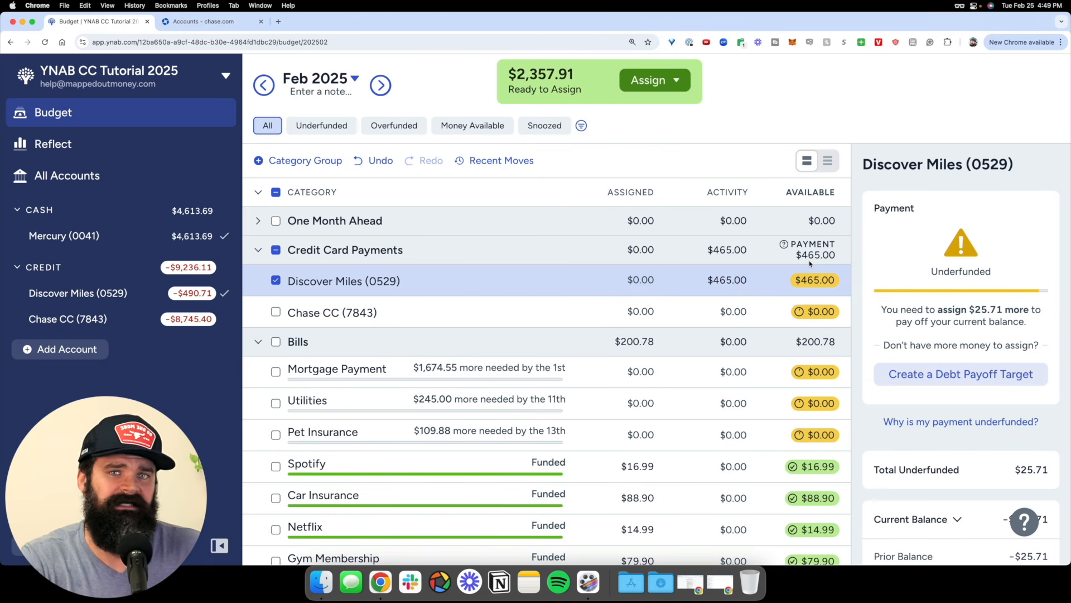
{"action": "left_click", "coordinate": [667, 281]}
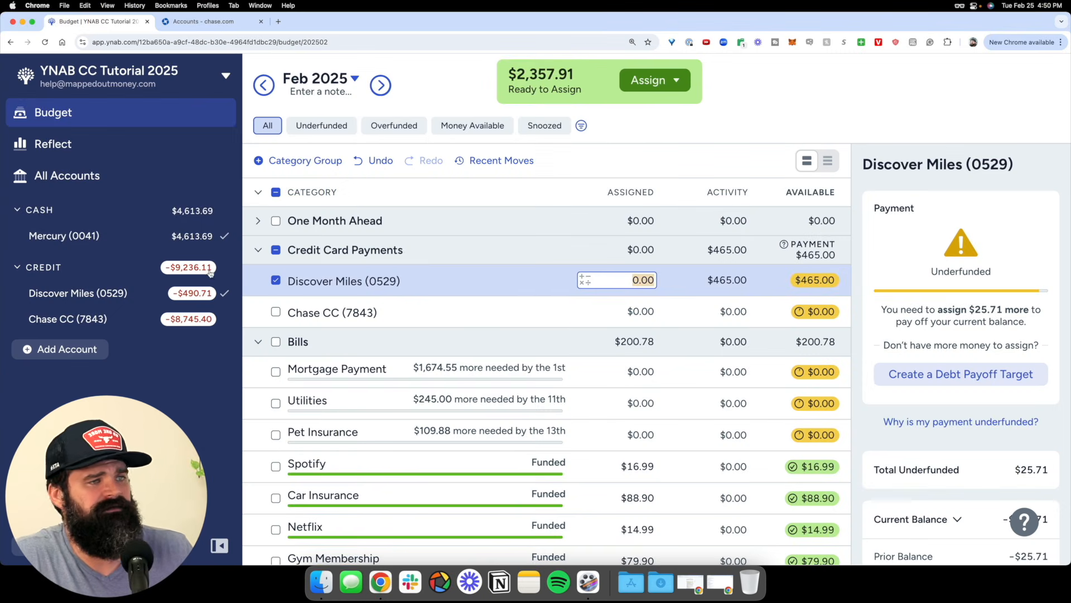
{"action": "left_click", "coordinate": [278, 251]}
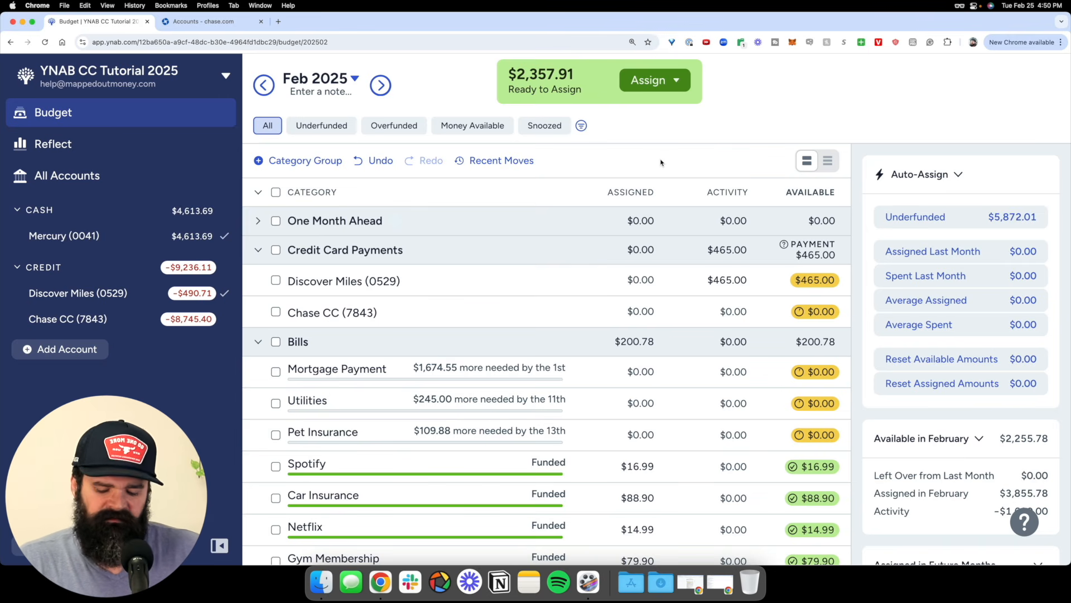
{"action": "key", "text": "ctrl+a"}
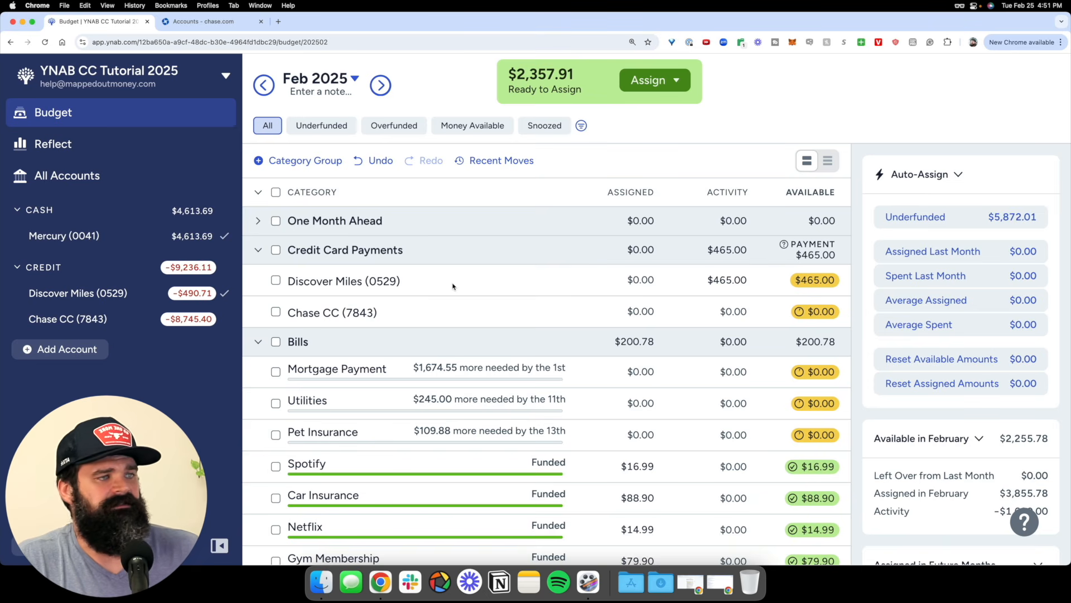
{"action": "left_click", "coordinate": [605, 281]}
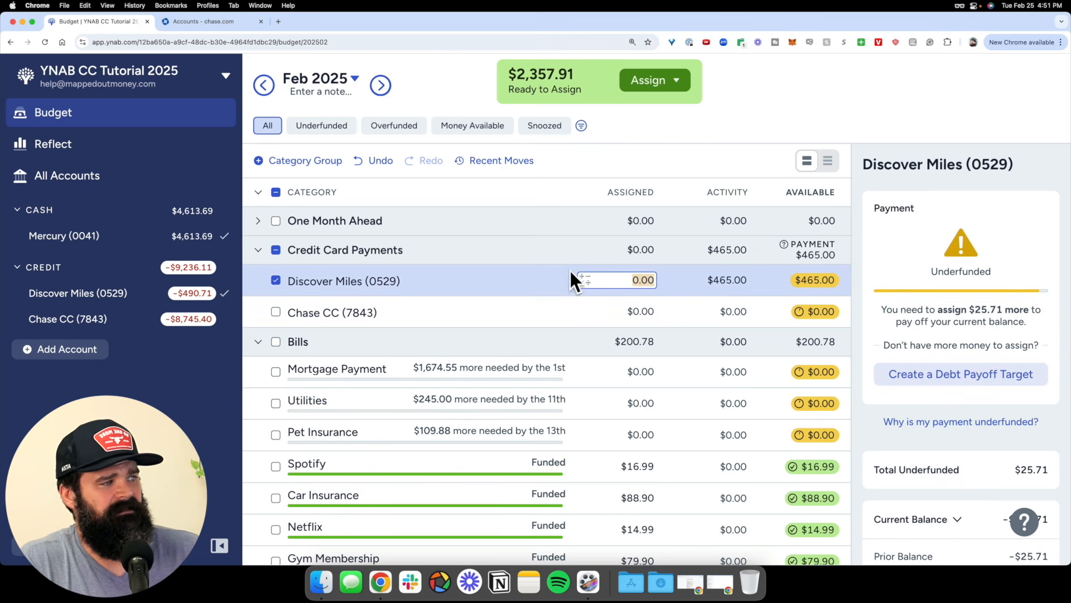
- Mark all transactions in the Discover Miles account as cleared
{"action": "left_click", "coordinate": [89, 297]}
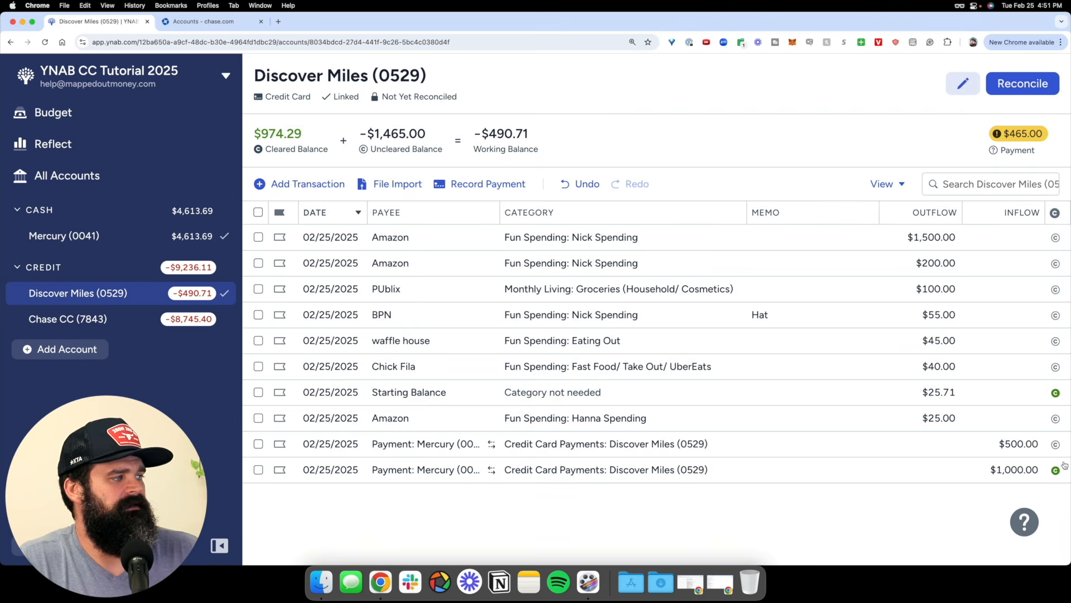
{"action": "left_click", "coordinate": [257, 212]}
{"action": "key", "text": "c"}
- Change the date of the Starting Balance transaction in the Discover Miles account to 02/24/2025
{"action": "left_click", "coordinate": [346, 398]}
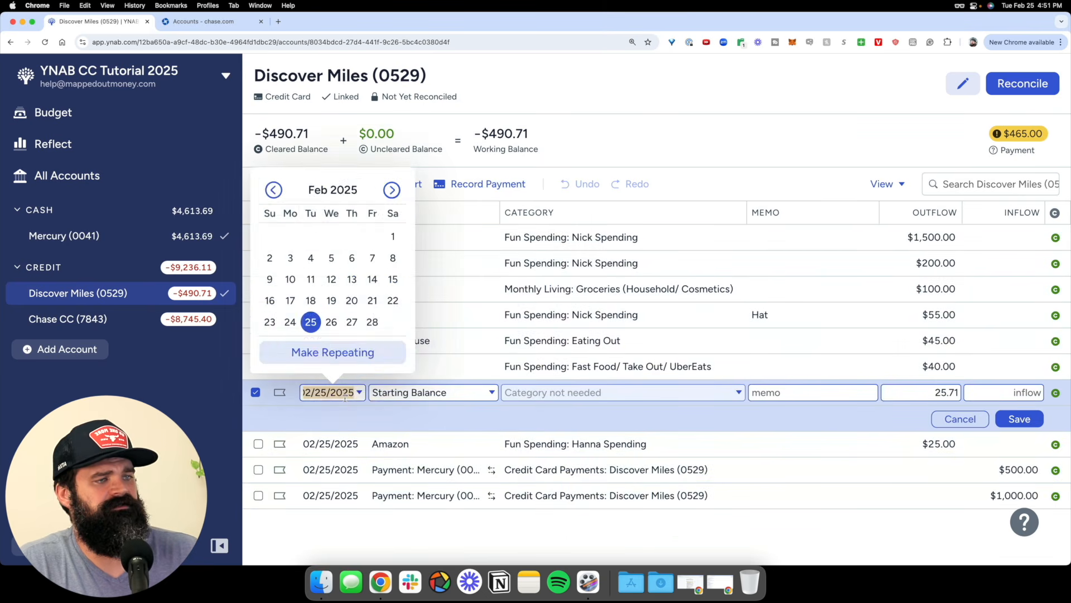
{"action": "left_click", "coordinate": [291, 322]}
{"action": "left_click", "coordinate": [1020, 418]}
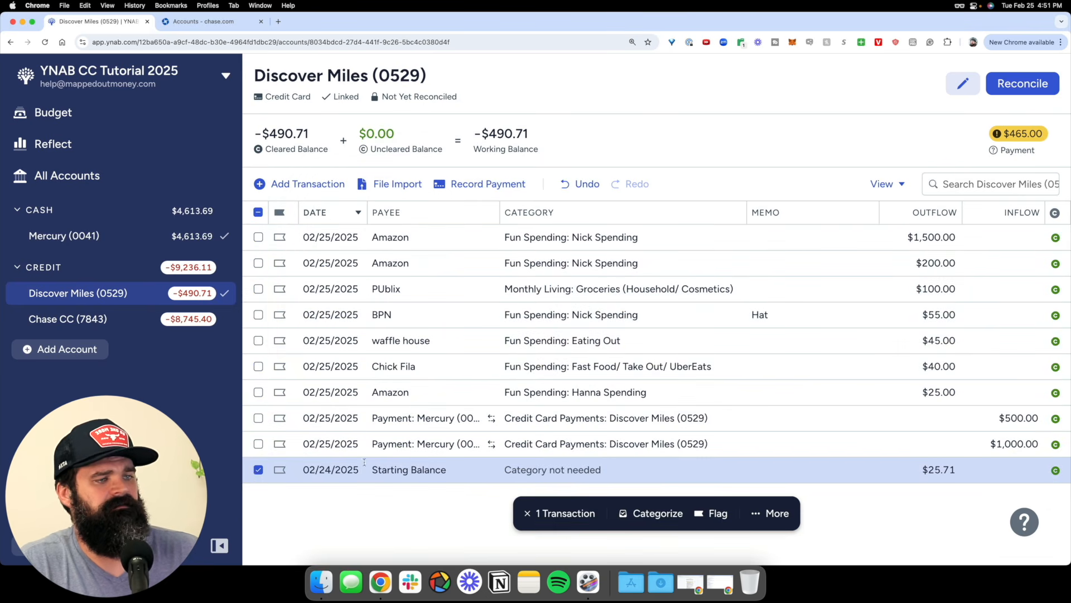
{"action": "left_click", "coordinate": [258, 471]}
{"action": "left_click", "coordinate": [351, 474]}
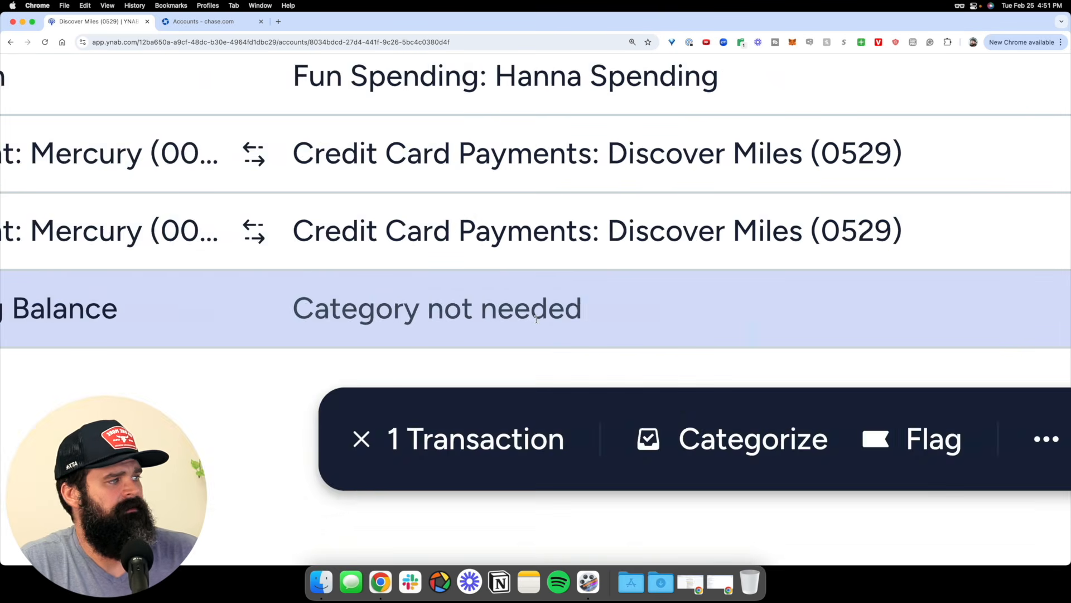
{"action": "scroll", "coordinate": [537, 320], "scroll_direction": "right", "scroll_amount": 10}
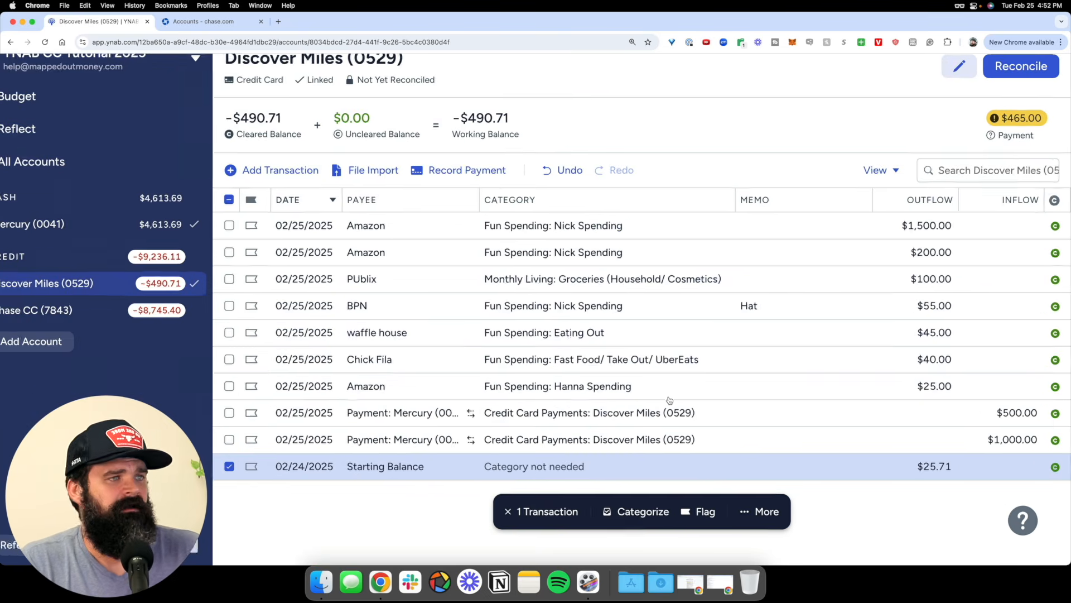
{"action": "scroll", "coordinate": [669, 400], "scroll_direction": "left", "scroll_amount": 5}
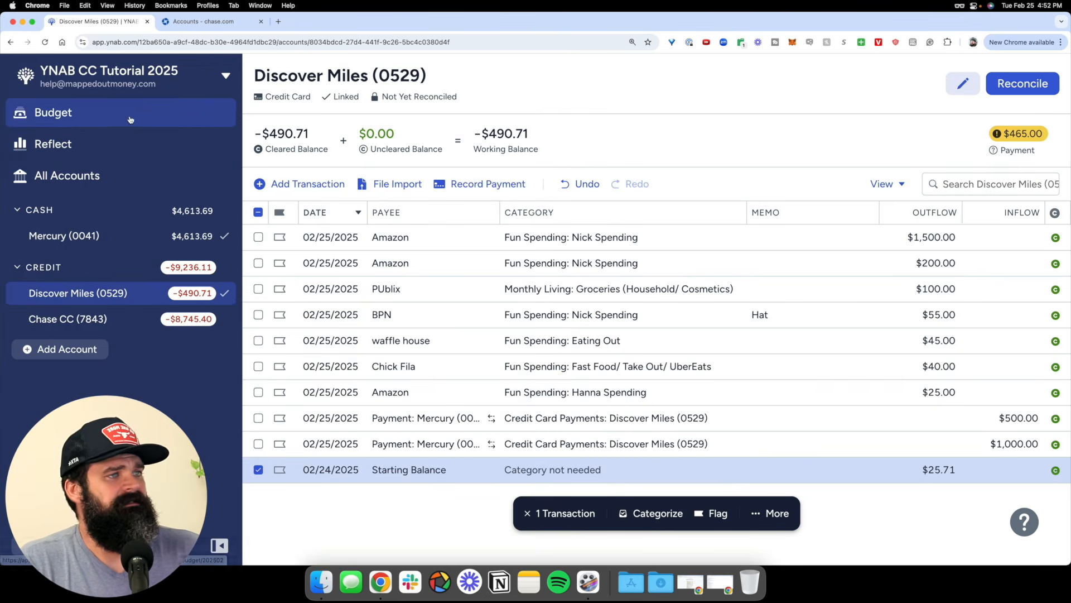
- Assign $25.71 to the Discover Miles credit card payment category in the February 2025 budget
{"action": "left_click", "coordinate": [53, 112]}
{"action": "left_click", "coordinate": [643, 280]}
{"action": "type", "text": "25.71"}
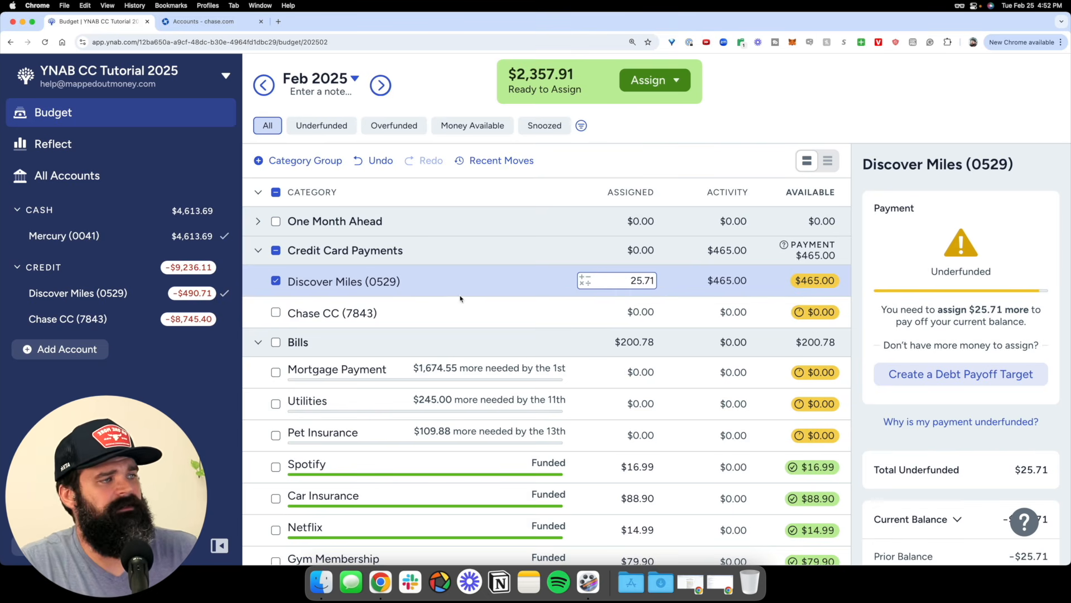
{"action": "key", "text": "Return"}
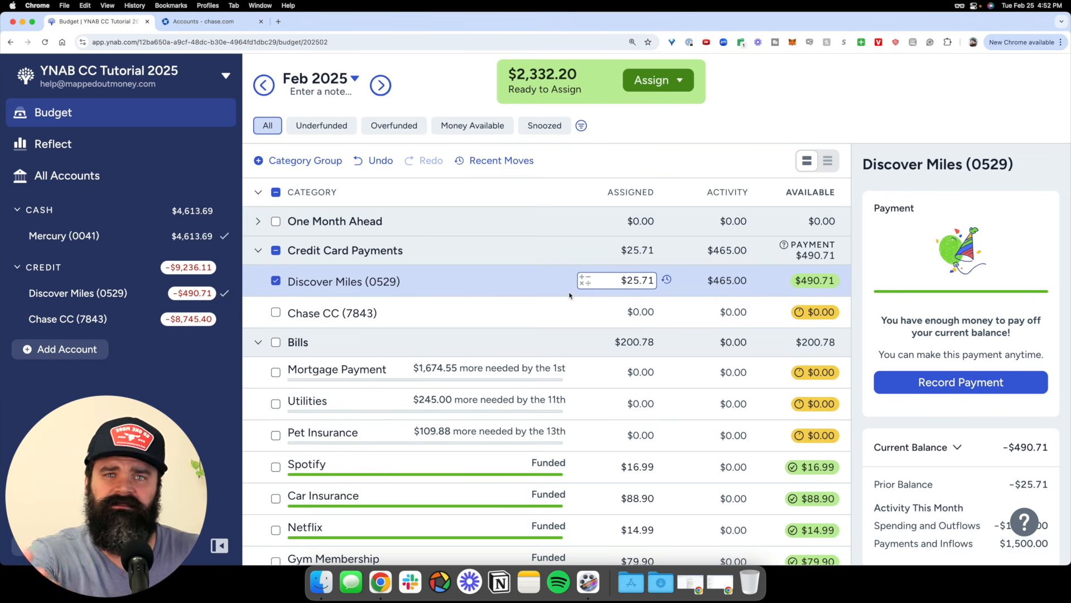
- Set the amount assigned to the Discover Miles payment category back to 0
{"action": "left_click", "coordinate": [620, 278]}
{"action": "type", "text": "0"}
{"action": "key", "text": "Return"}
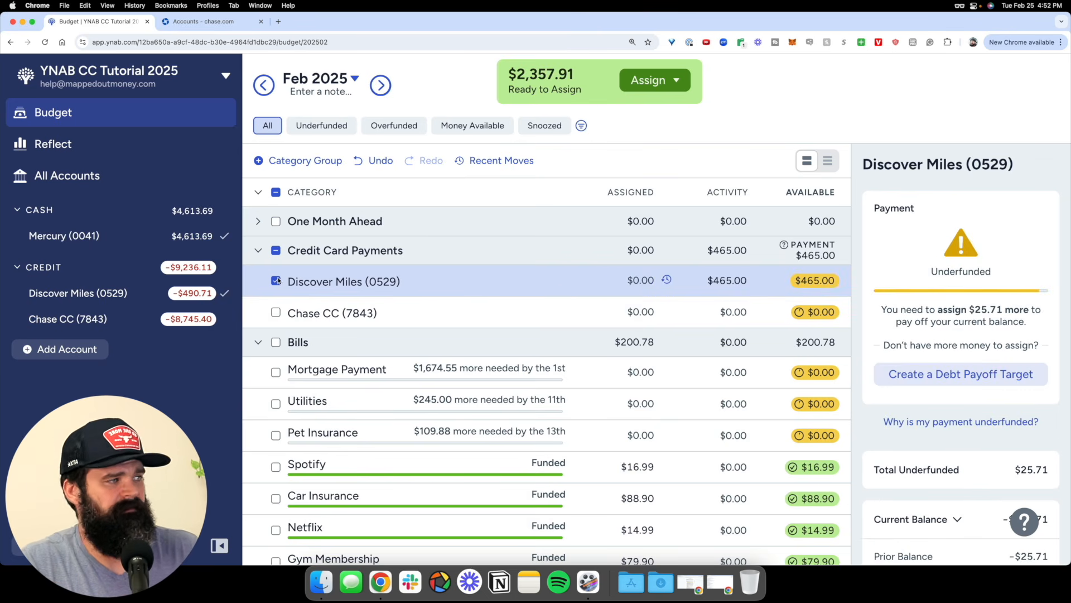
- Review the underfunded payment notice for Discover Miles and its debt payoff target option
{"action": "left_click", "coordinate": [277, 281]}
{"action": "left_click", "coordinate": [330, 283]}
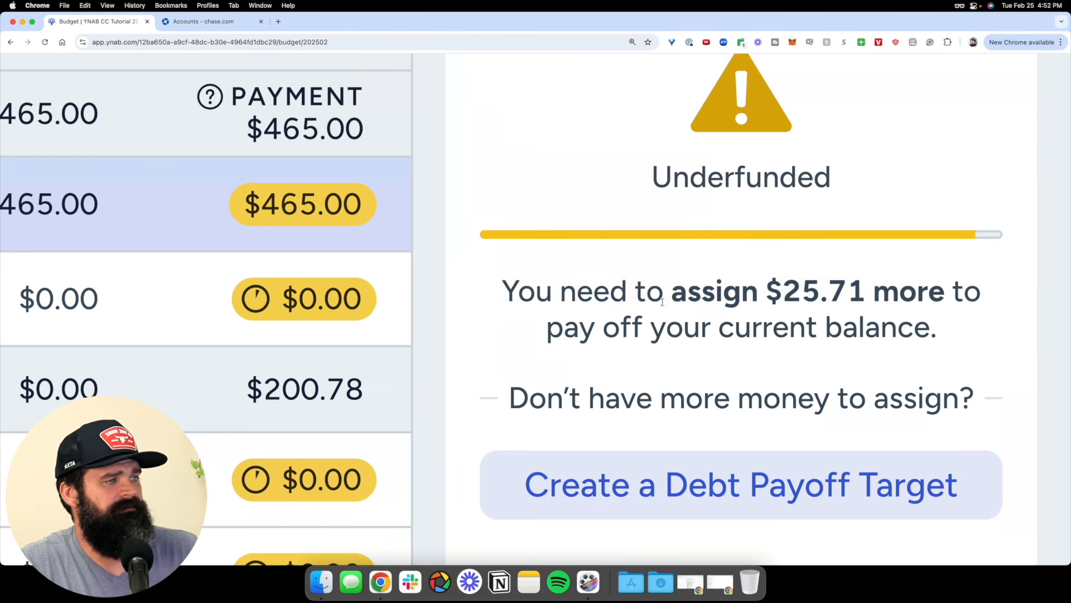
{"action": "left_click_drag", "start_coordinate": [881, 307], "coordinate": [1033, 340]}
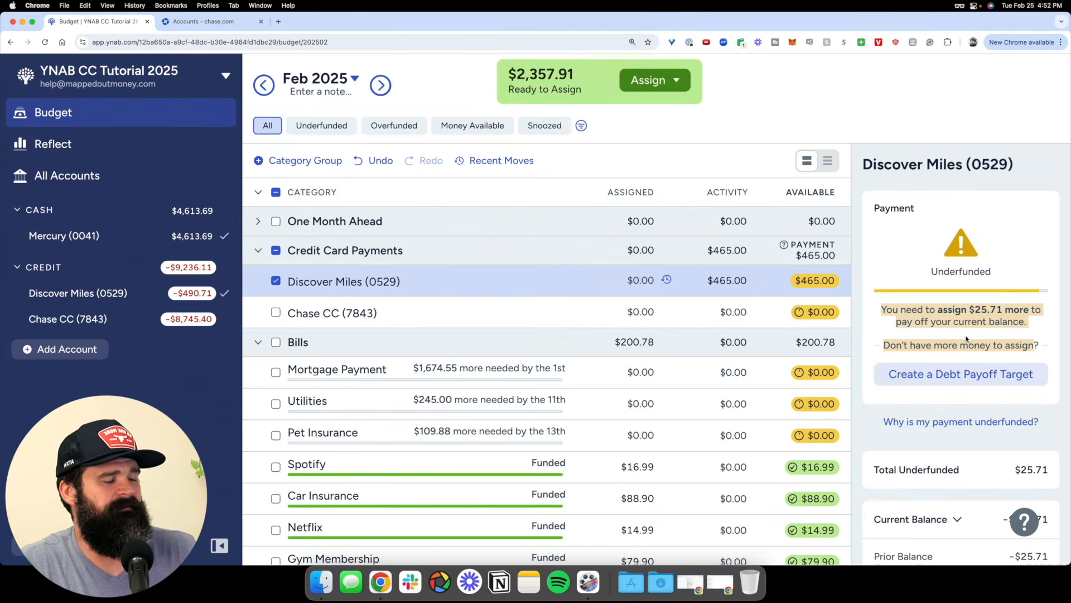
{"action": "left_click", "coordinate": [986, 335]}
{"action": "scroll", "coordinate": [961, 335], "scroll_direction": "down", "scroll_amount": 2}
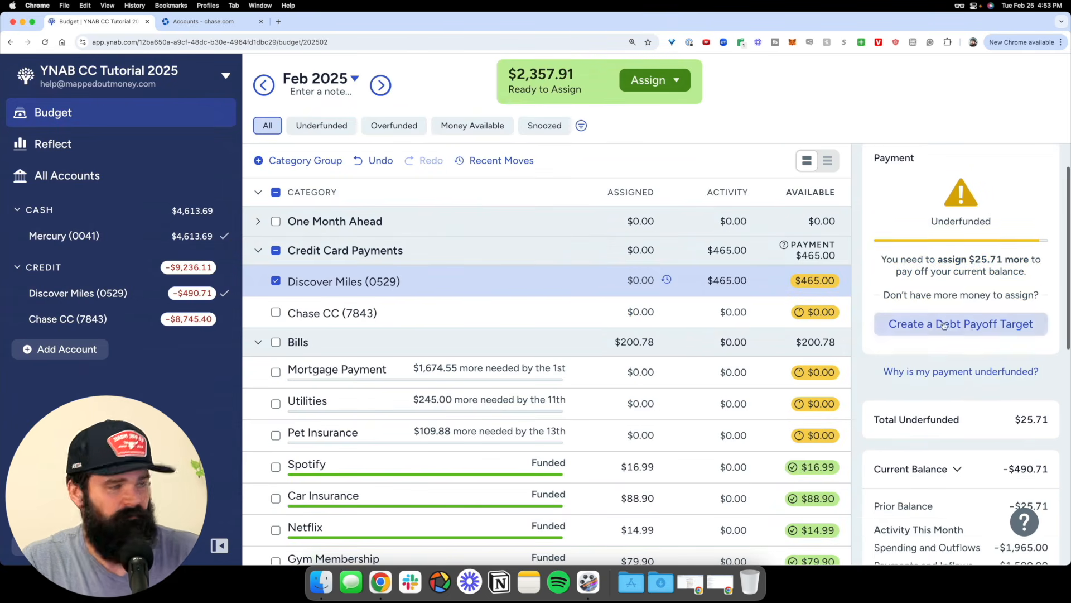
- Circle the Discover Miles account balance and its available payment amount in red with the screen annotation tool, and clear the drawings
{"action": "key", "text": "ctrl+alt+a"}
{"action": "mouse_move", "coordinate": [251, 279]}
{"action": "left_mouse_down"}
{"action": "mouse_move", "coordinate": [127, 281]}
{"action": "mouse_move", "coordinate": [211, 276]}
{"action": "left_mouse_up"}
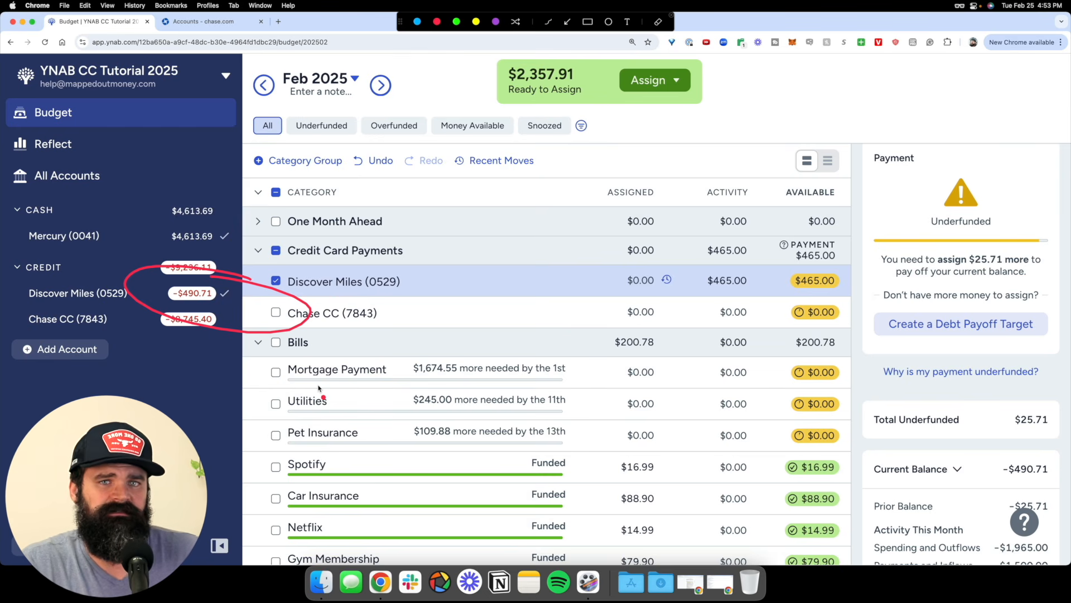
{"action": "mouse_move", "coordinate": [864, 257]}
{"action": "left_mouse_down"}
{"action": "mouse_move", "coordinate": [794, 303]}
{"action": "mouse_move", "coordinate": [807, 237]}
{"action": "left_mouse_up"}
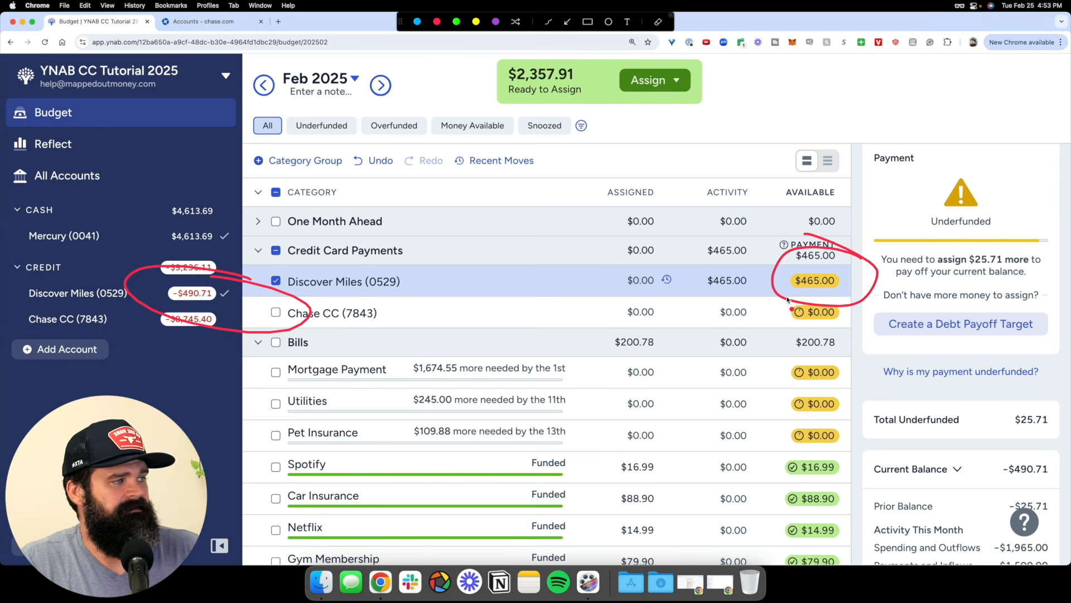
{"action": "key", "text": "Escape"}
- Fund the Discover Miles payment category by assigning it $25.71
{"action": "left_click", "coordinate": [641, 280]}
{"action": "key", "text": "BackSpace"}
{"action": "type", "text": "25.71"}
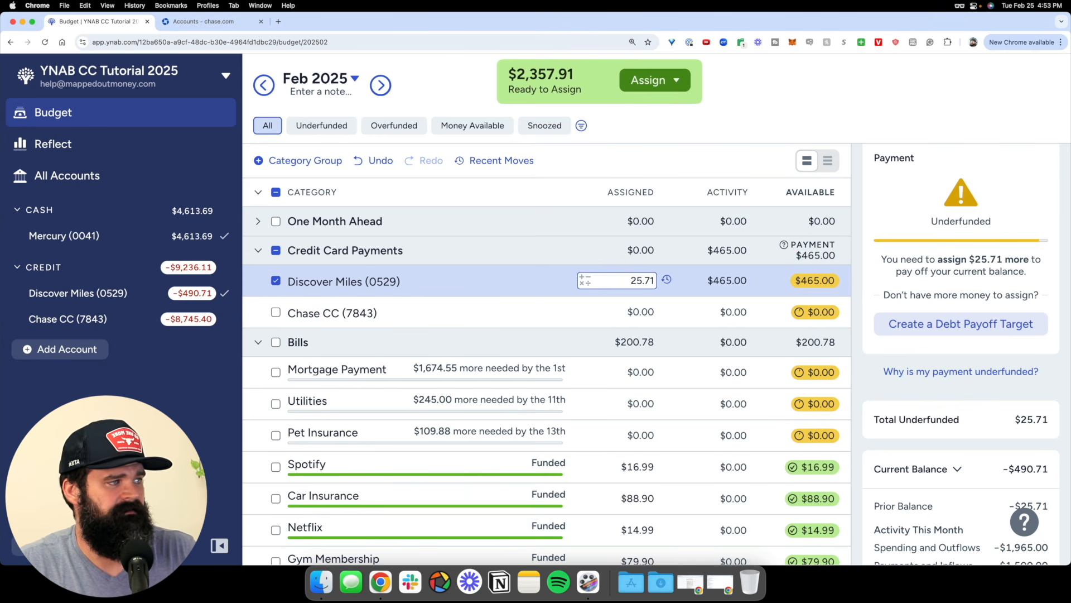
{"action": "key", "text": "Return"}
- Compare the available payment amount for Discover Miles with the card's account balance
{"action": "key", "text": "super+equal"}
{"action": "key", "text": "super+equal"}
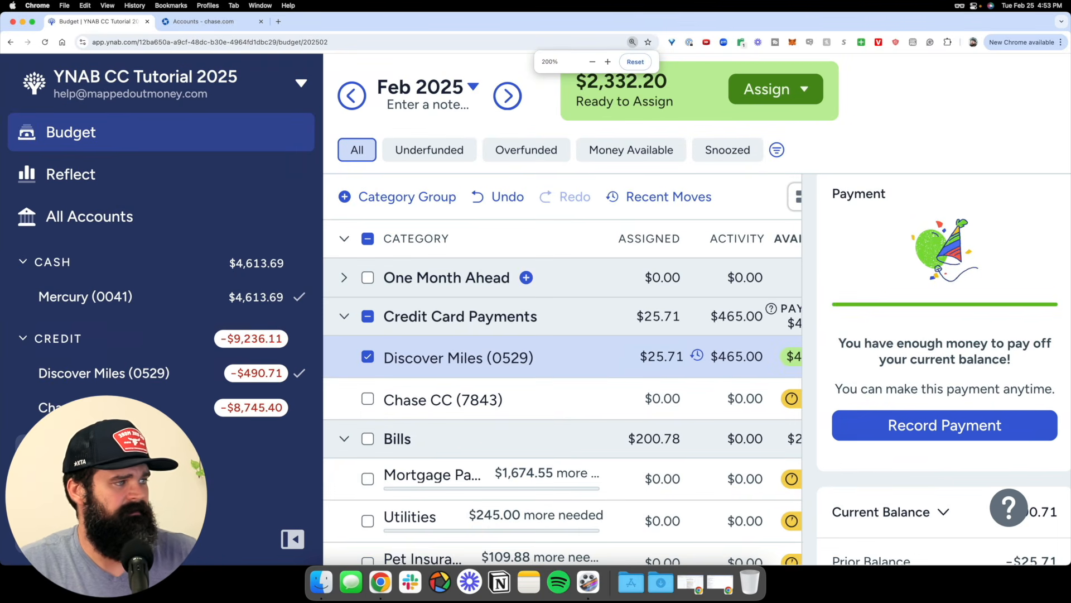
{"action": "scroll", "coordinate": [591, 374], "scroll_direction": "right", "scroll_amount": 2}
{"action": "scroll", "coordinate": [750, 359], "scroll_direction": "up", "scroll_amount": 5}
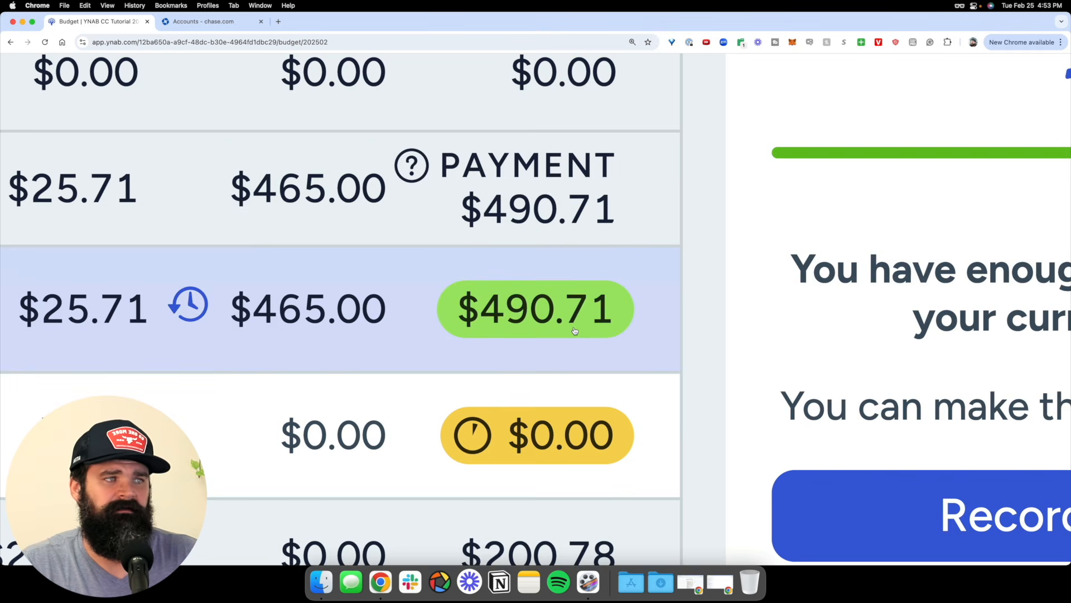
{"action": "scroll", "coordinate": [574, 330], "scroll_direction": "down", "scroll_amount": 5}
{"action": "scroll", "coordinate": [214, 379], "scroll_direction": "up", "scroll_amount": 5}
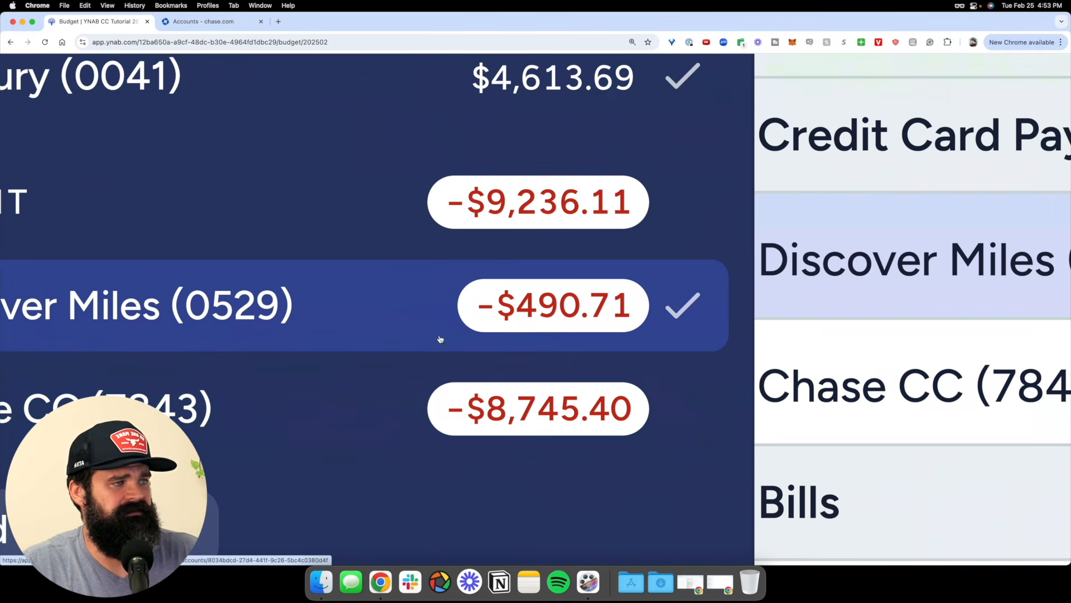
{"action": "scroll", "coordinate": [480, 309], "scroll_direction": "down", "scroll_amount": 5}
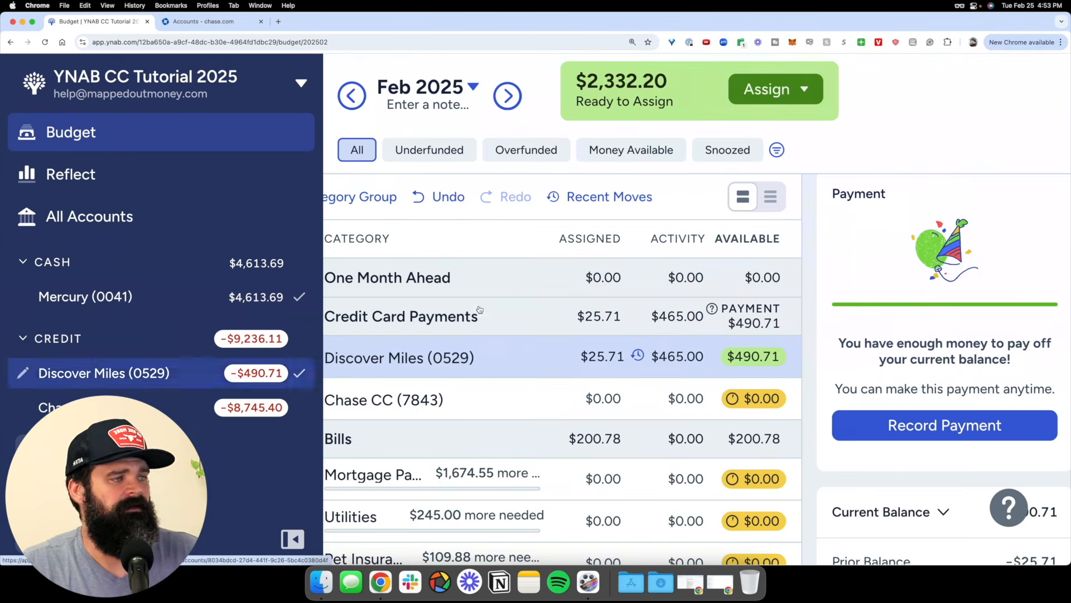
{"action": "key", "text": "super+minus"}
{"action": "key", "text": "super+minus"}
{"action": "key", "text": "super+minus"}
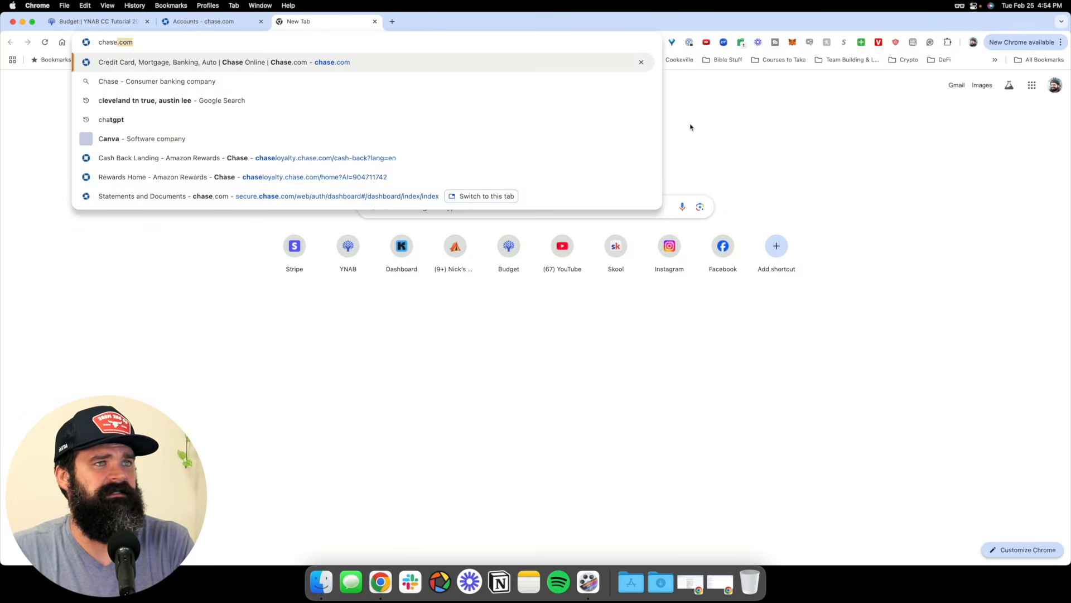
- Switch to the Chase website and open the Feb 11, 2025 business card statement from its statements and documents
{"action": "key", "text": "Return"}
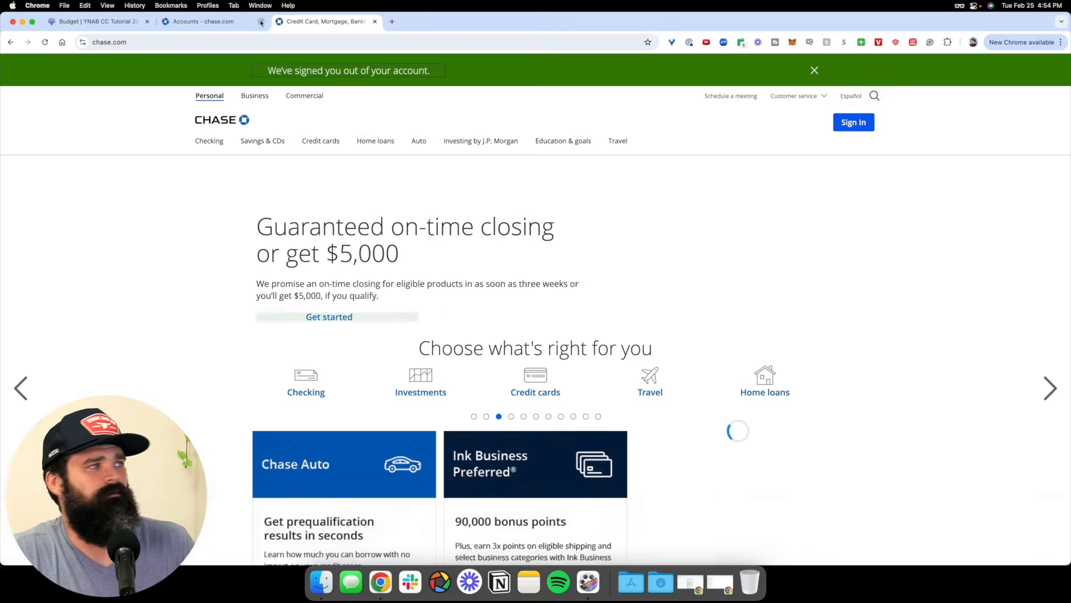
{"action": "key", "text": "super+w"}
{"action": "left_click", "coordinate": [854, 90]}
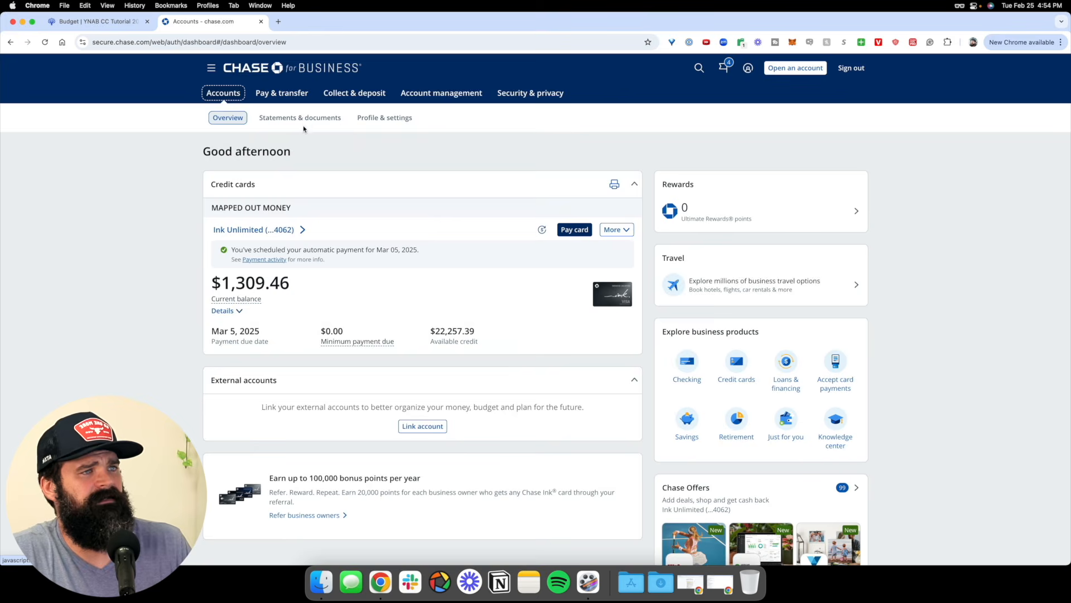
{"action": "left_click", "coordinate": [299, 116]}
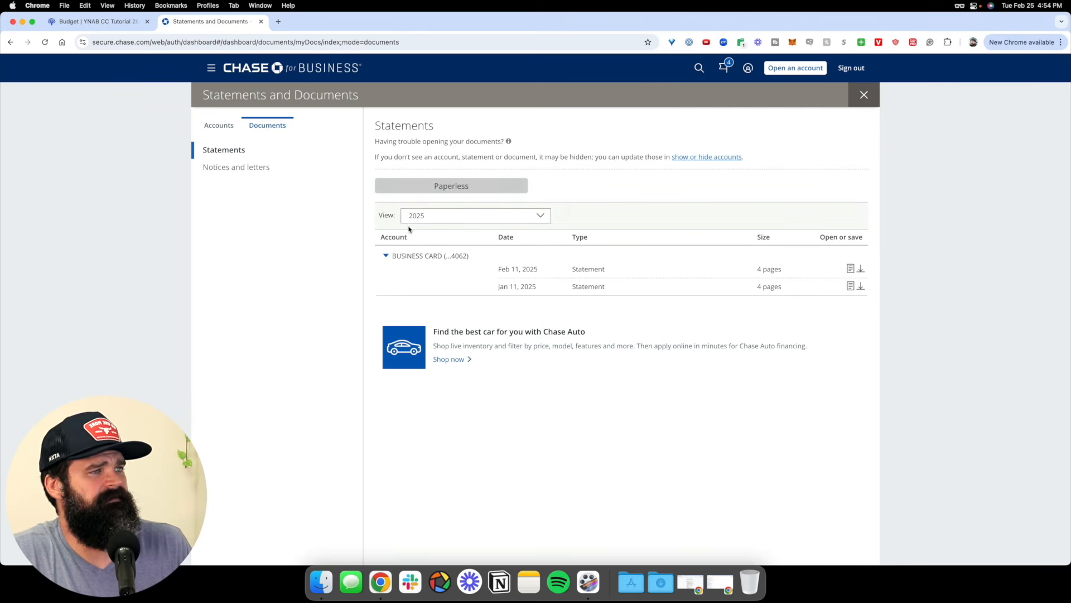
{"action": "left_click", "coordinate": [850, 268]}
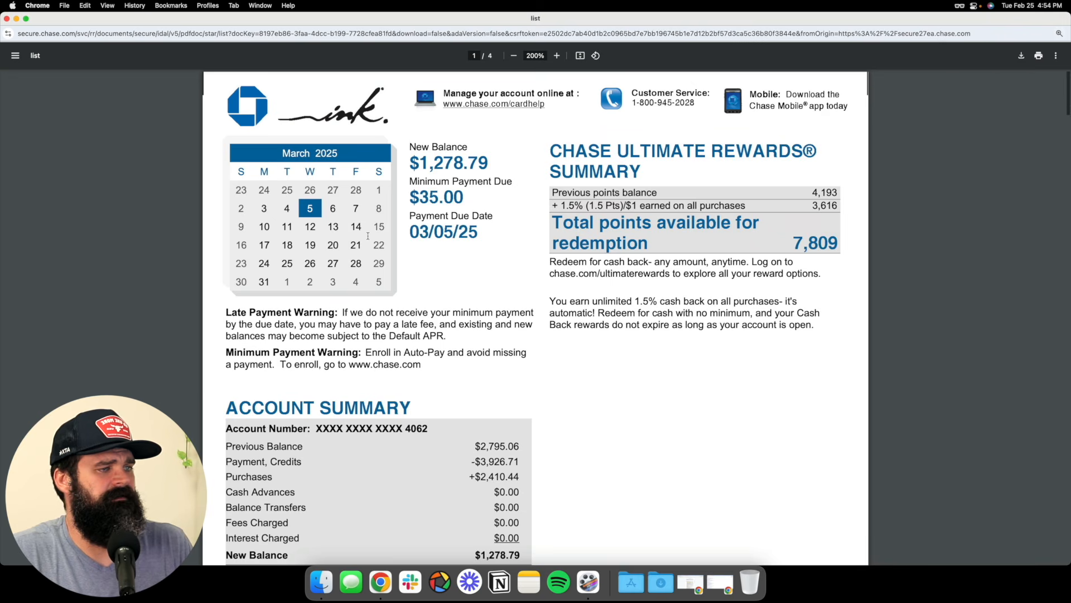
- Examine the new balance, minimum payment due and payment due date on the Chase statement
{"action": "scroll", "coordinate": [364, 235], "scroll_direction": "down", "scroll_amount": 2}
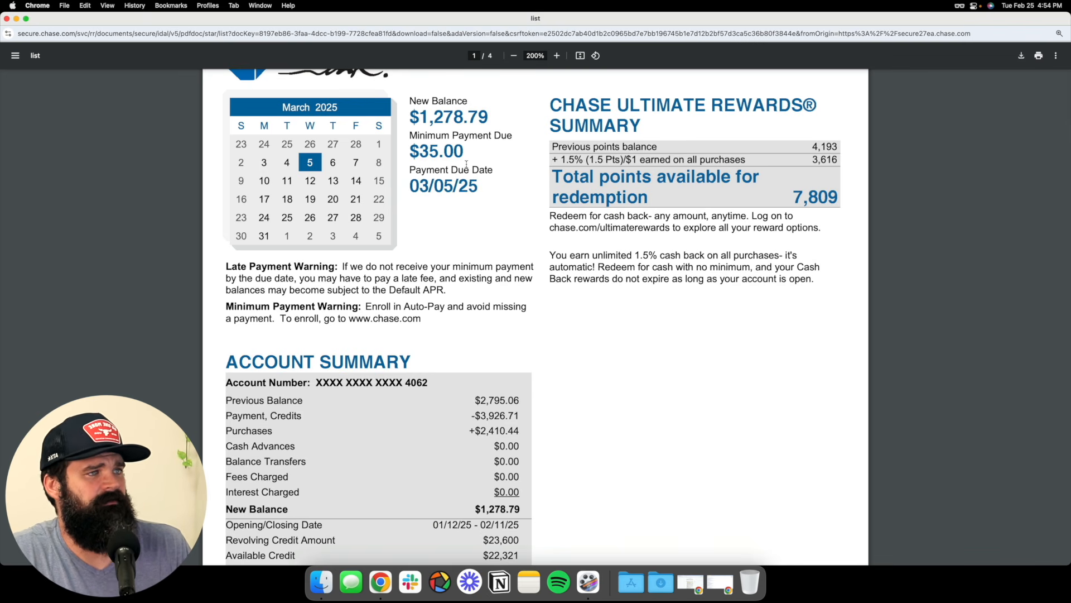
{"action": "mouse_move", "coordinate": [413, 118]}
{"action": "left_mouse_down"}
{"action": "mouse_move", "coordinate": [501, 120]}
{"action": "mouse_move", "coordinate": [430, 116]}
{"action": "left_mouse_up"}
{"action": "double_click", "coordinate": [481, 118]}
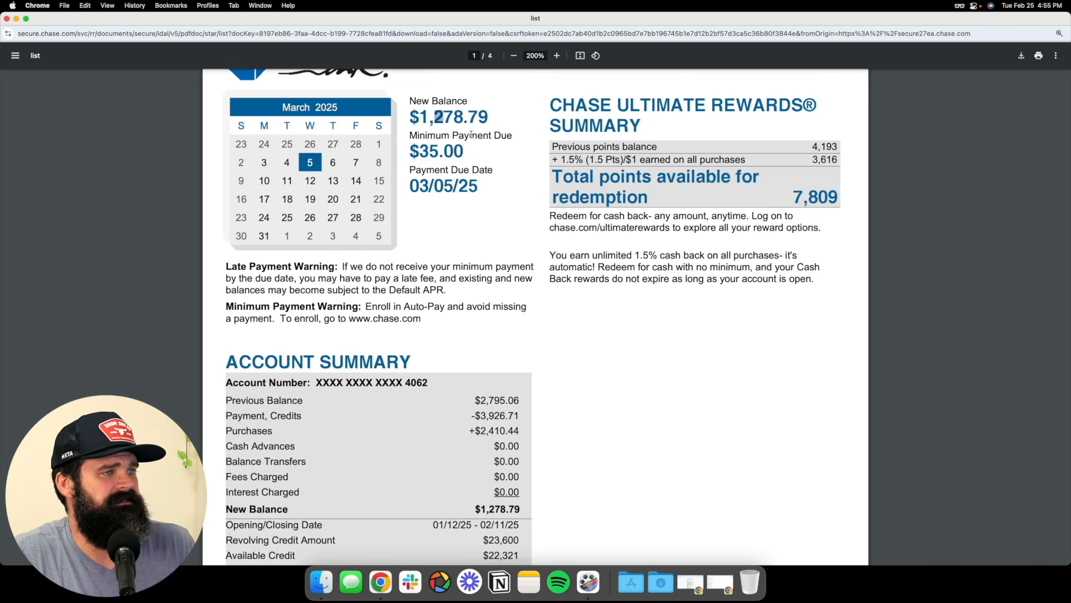
{"action": "scroll", "coordinate": [476, 156], "scroll_direction": "down", "scroll_amount": 1}
{"action": "left_click_drag", "start_coordinate": [474, 139], "coordinate": [430, 138]}
{"action": "left_click", "coordinate": [423, 136]}
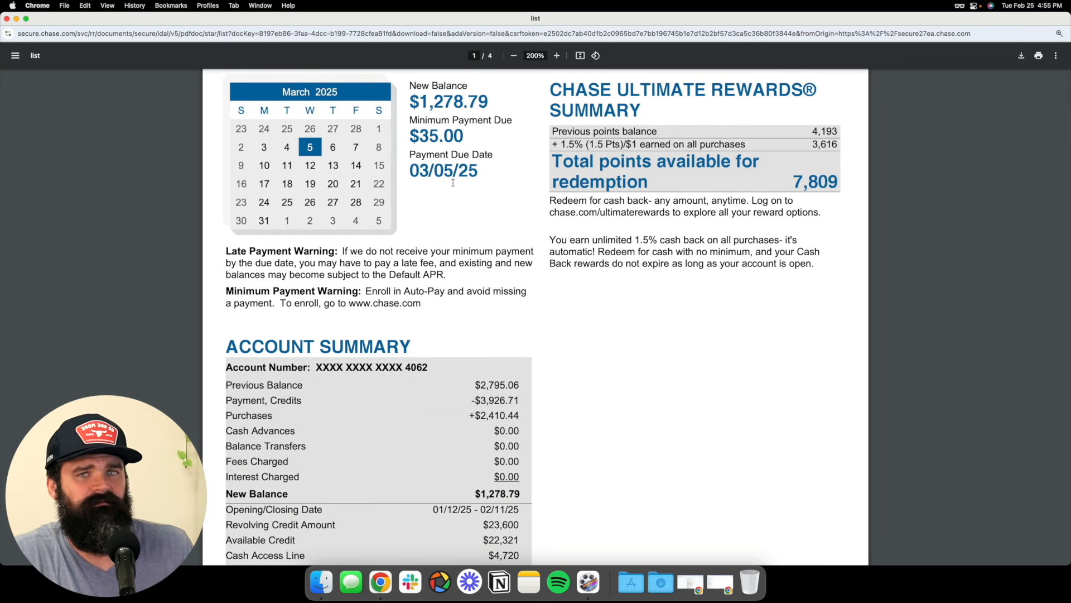
- Examine the statement's account summary, from previous balance, payments and purchases to the new balance
{"action": "scroll", "coordinate": [473, 234], "scroll_direction": "down", "scroll_amount": 5}
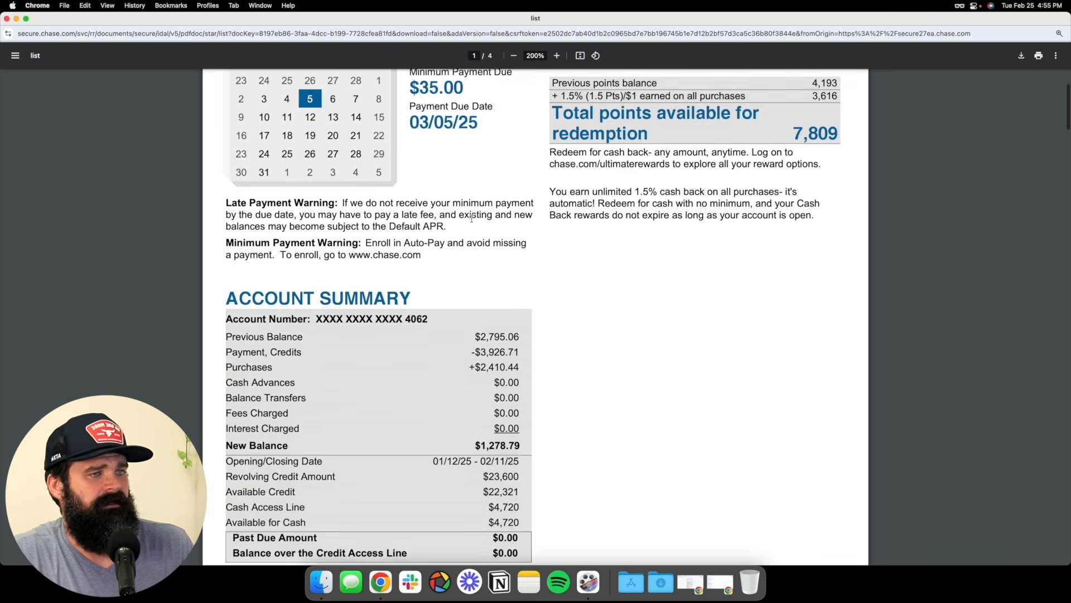
{"action": "scroll", "coordinate": [518, 246], "scroll_direction": "down", "scroll_amount": 1}
{"action": "left_click_drag", "start_coordinate": [477, 246], "coordinate": [501, 260]}
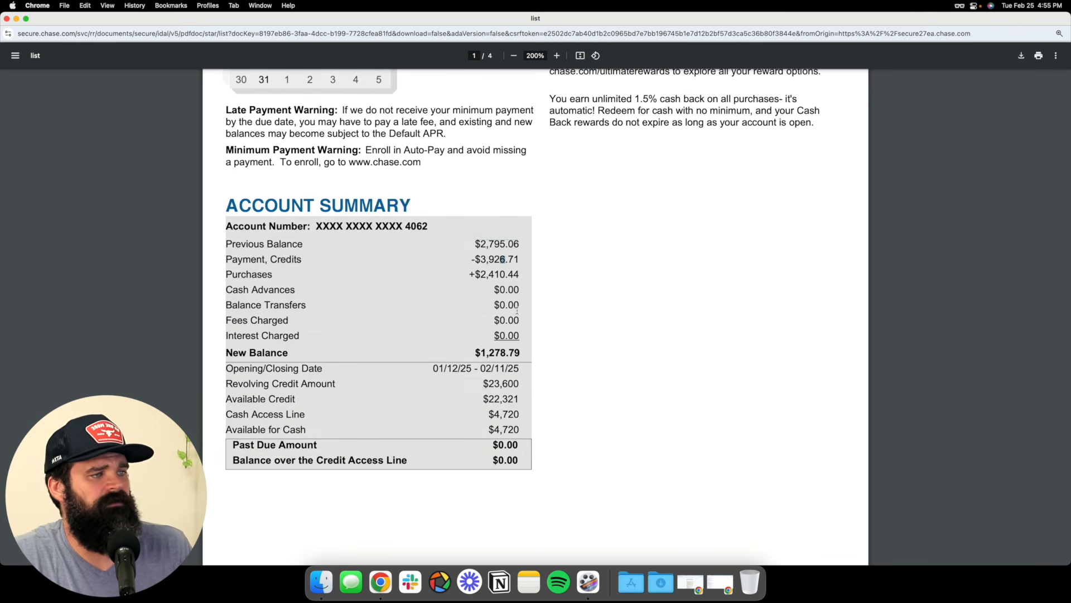
{"action": "left_click_drag", "start_coordinate": [475, 352], "coordinate": [521, 353]}
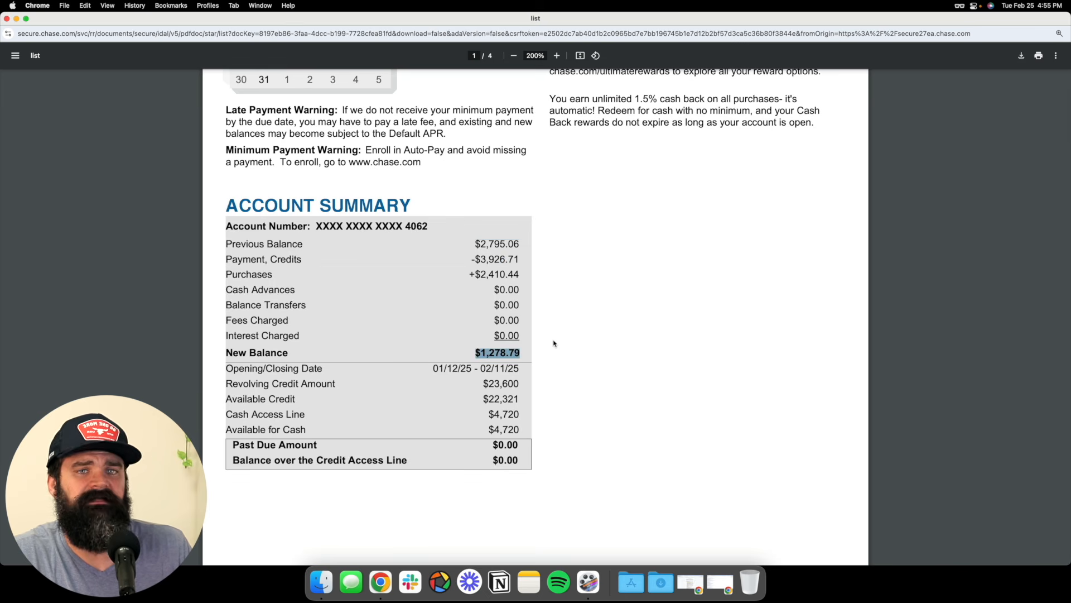
{"action": "scroll", "coordinate": [554, 345], "scroll_direction": "up", "scroll_amount": 5}
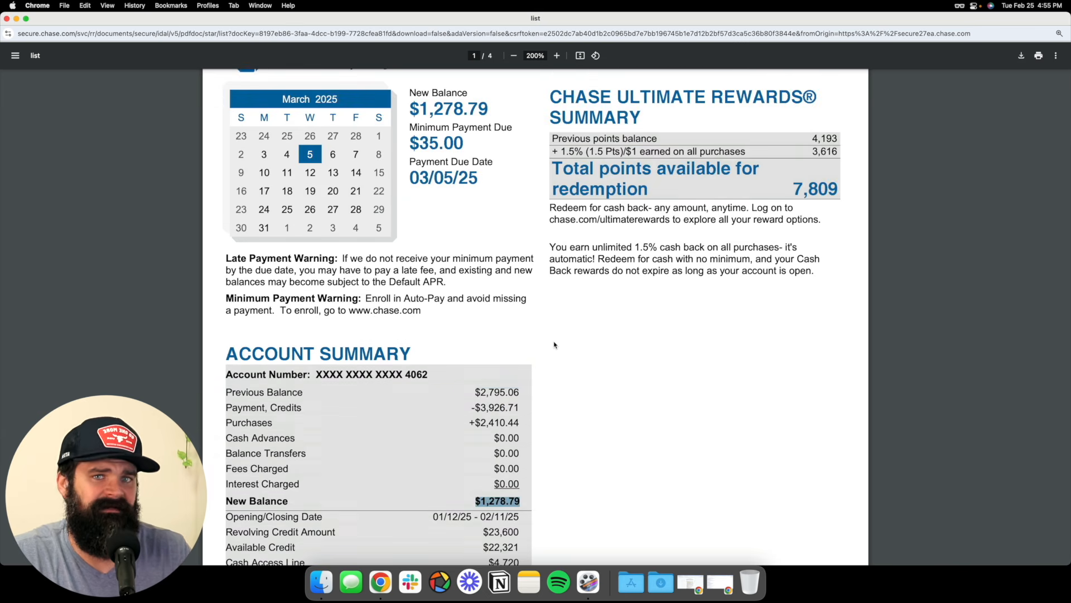
- Close the card statement and open the Ink Unlimited card's payment activity from the Chase accounts overview
{"action": "scroll", "coordinate": [554, 345], "scroll_direction": "up", "scroll_amount": 2}
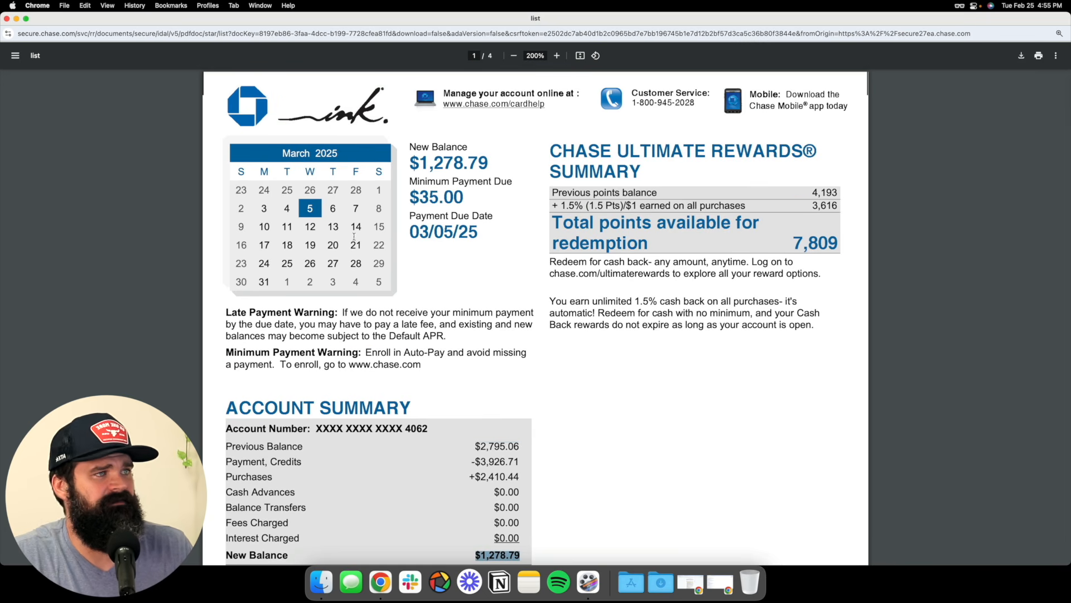
{"action": "left_click", "coordinate": [7, 19]}
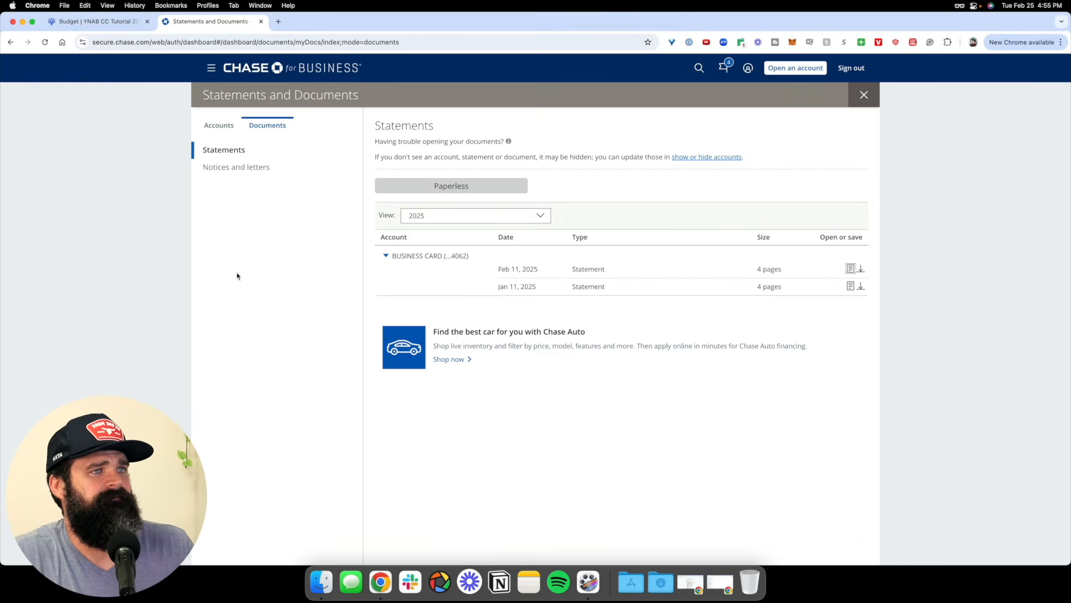
{"action": "left_click", "coordinate": [233, 73]}
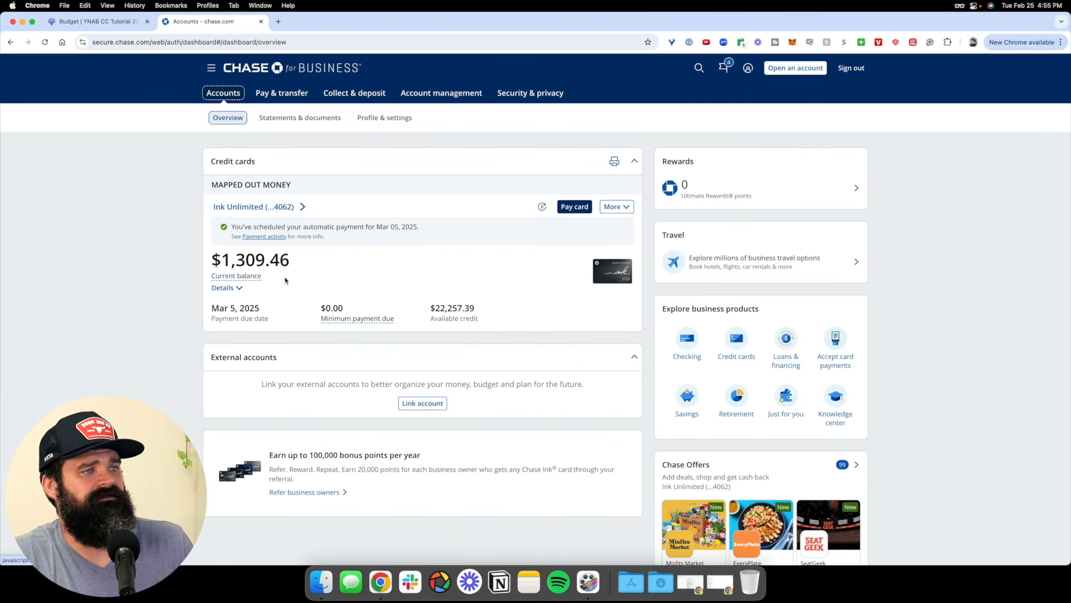
{"action": "left_click", "coordinate": [268, 236]}
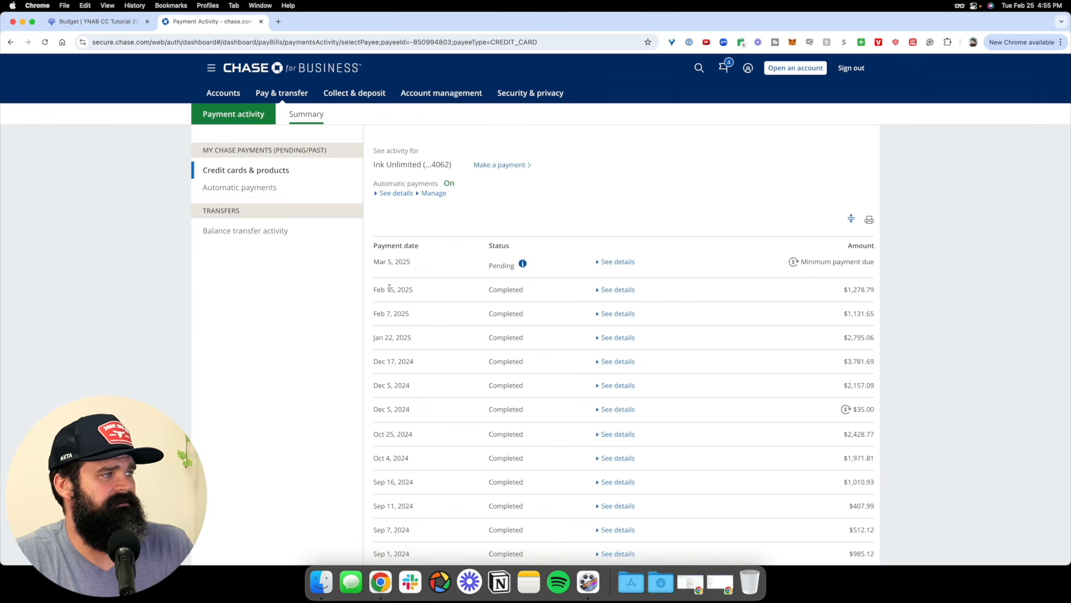
- Examine the amount of the Feb 15, 2025 payment in the card's payment activity
{"action": "scroll", "coordinate": [842, 289], "scroll_direction": "up", "scroll_amount": 5}
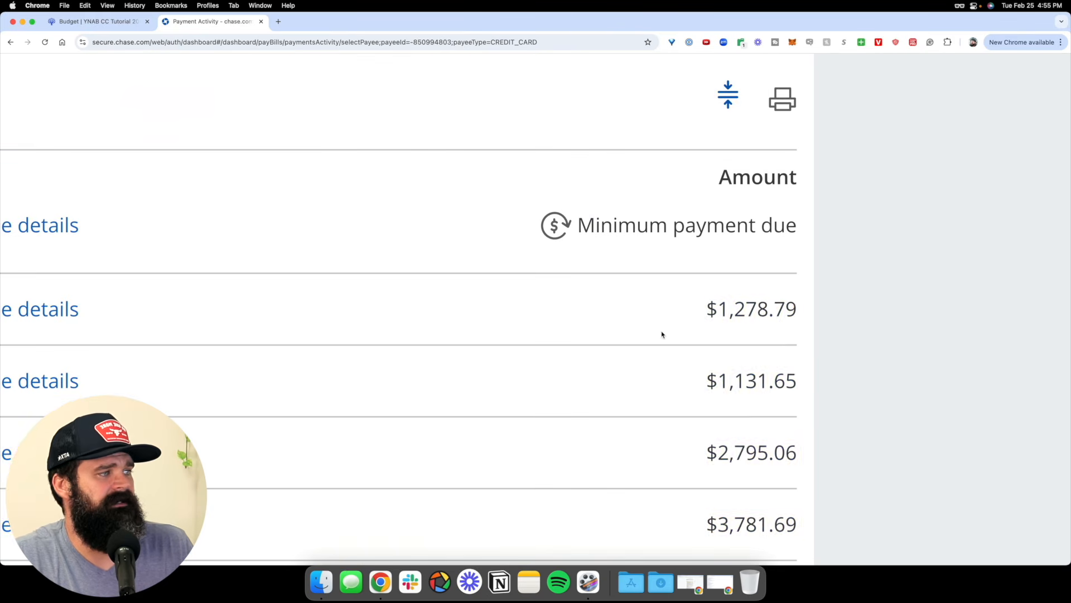
{"action": "left_click_drag", "start_coordinate": [720, 311], "coordinate": [815, 317]}
{"action": "left_click", "coordinate": [854, 319]}
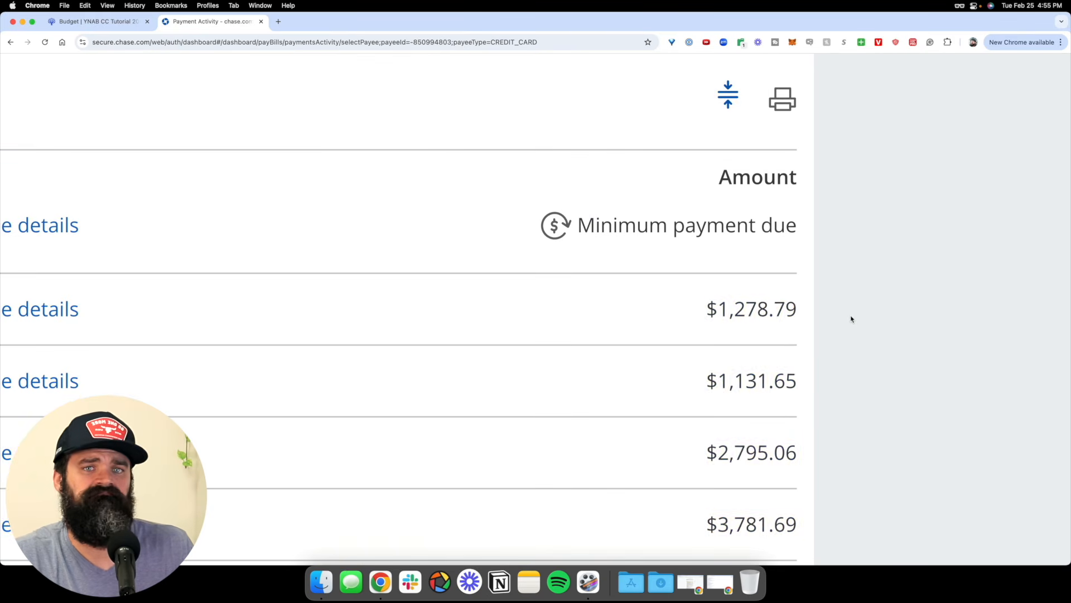
{"action": "scroll", "coordinate": [849, 318], "scroll_direction": "down", "scroll_amount": 5}
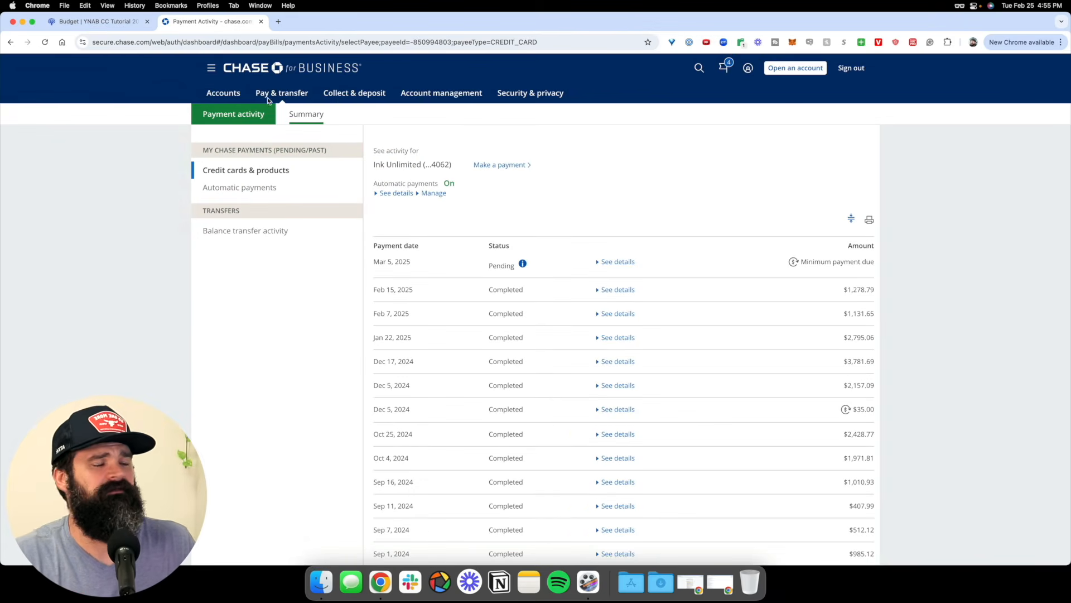
- Return to the accounts overview and examine the Ink Unlimited card's current balance and minimum payment due
{"action": "left_click", "coordinate": [221, 92]}
{"action": "left_click", "coordinate": [257, 126]}
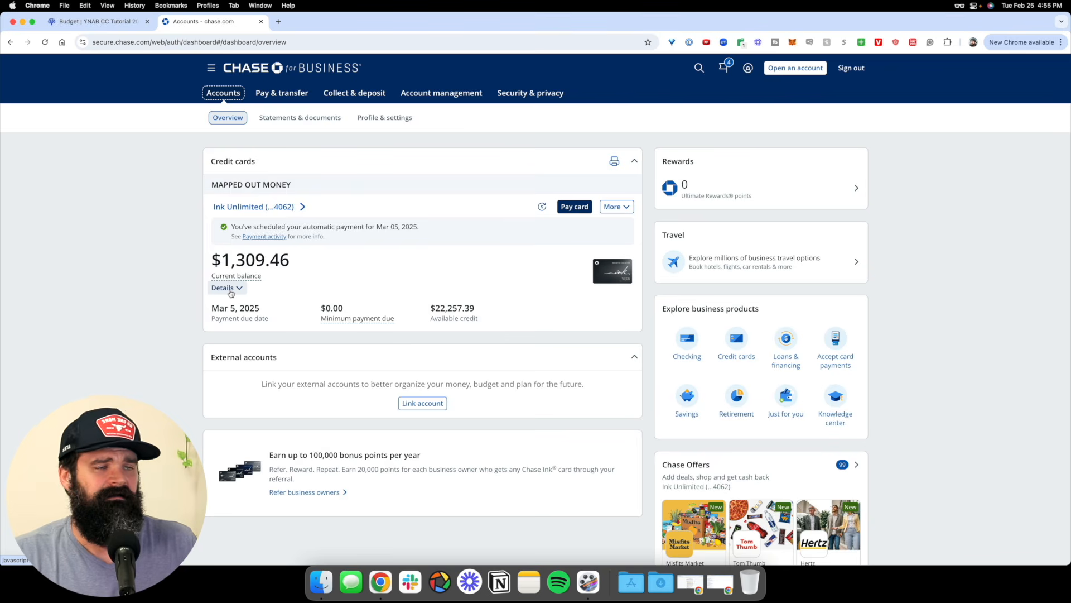
{"action": "scroll", "coordinate": [230, 257], "scroll_direction": "up", "scroll_amount": 5}
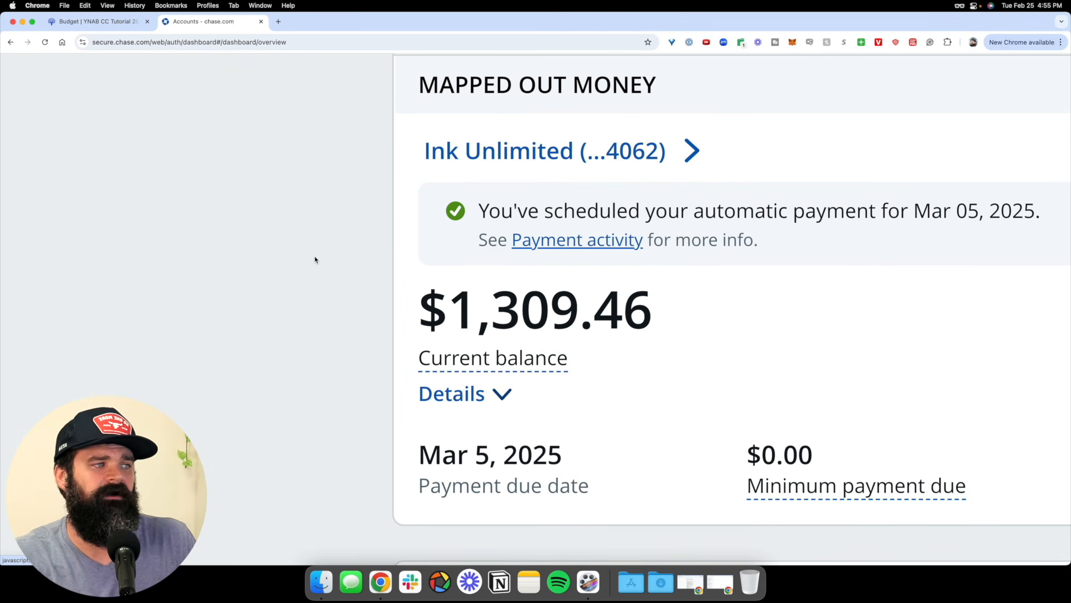
{"action": "scroll", "coordinate": [320, 256], "scroll_direction": "down", "scroll_amount": 5}
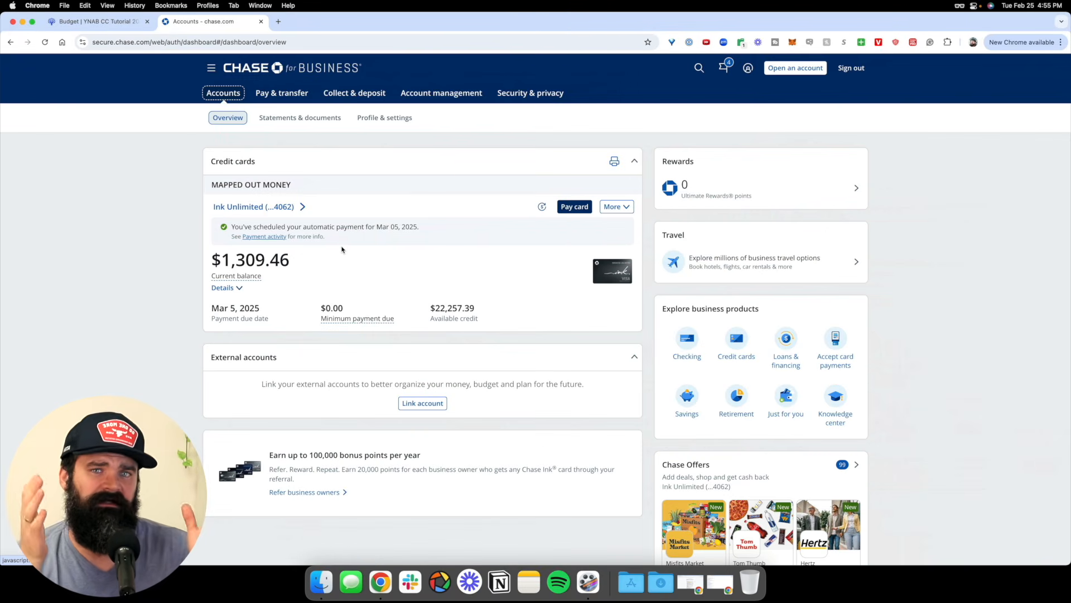
{"action": "left_click_drag", "start_coordinate": [300, 264], "coordinate": [220, 259]}
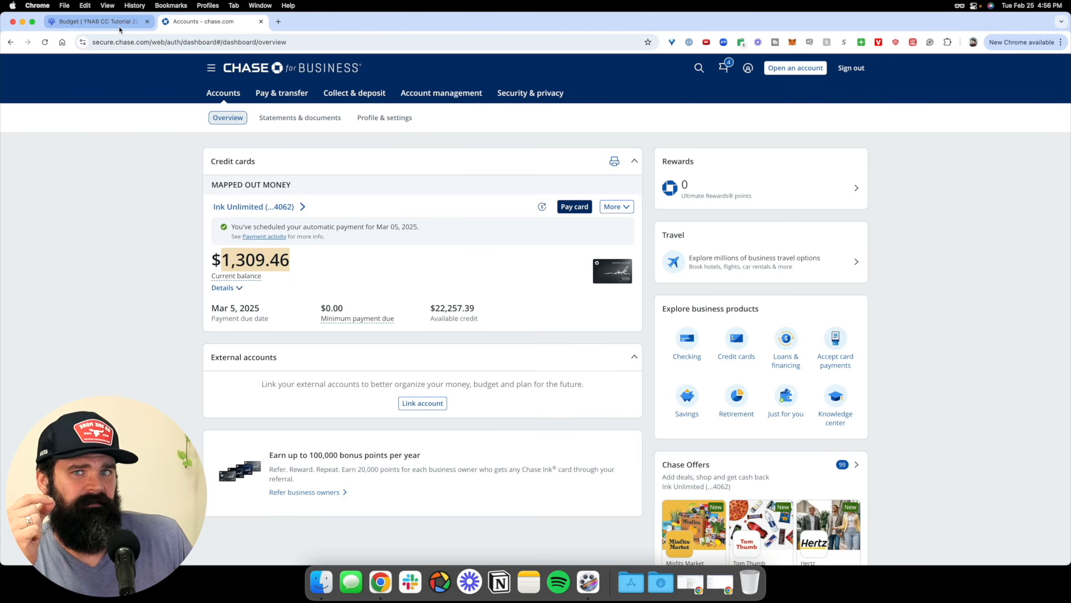
{"action": "left_click", "coordinate": [240, 259]}
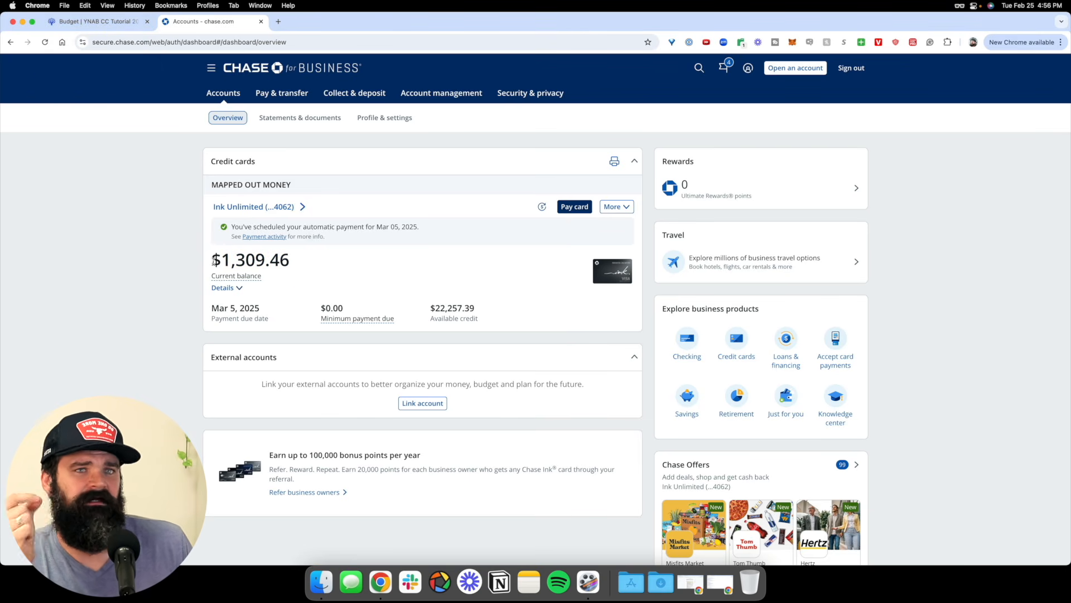
- Switch to the YNAB budget and examine the Chase CC account balance alongside its payment category
{"action": "left_click", "coordinate": [116, 22]}
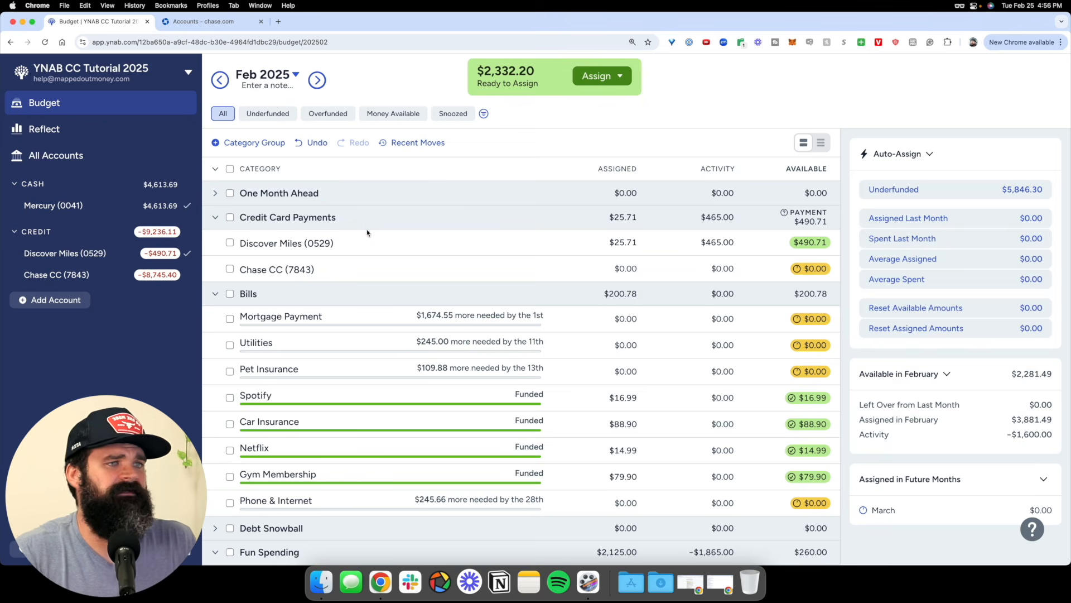
{"action": "left_click", "coordinate": [363, 268]}
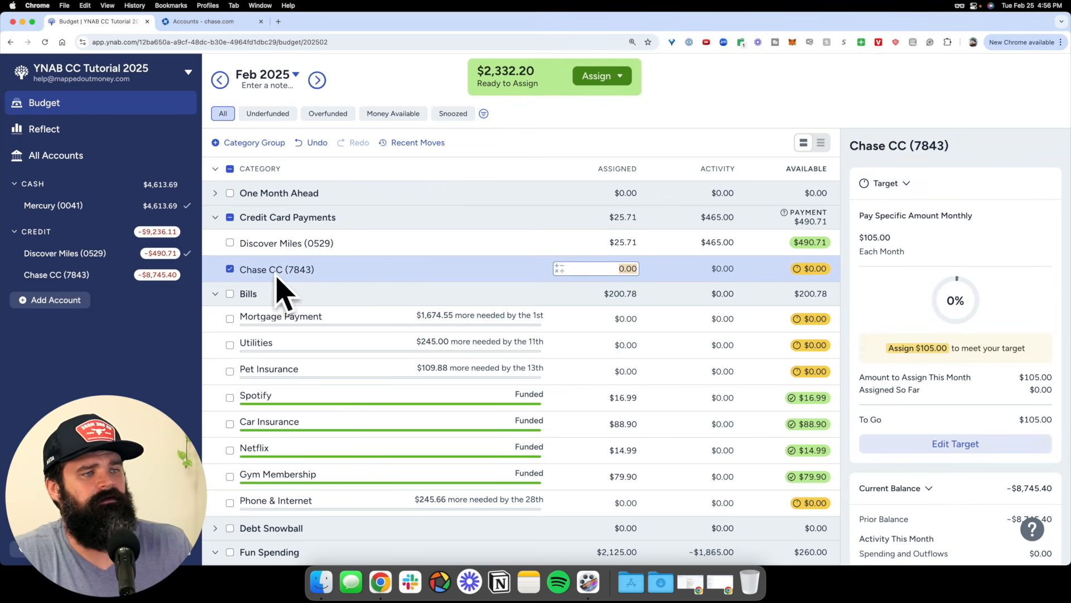
{"action": "scroll", "coordinate": [156, 283], "scroll_direction": "up", "scroll_amount": 5}
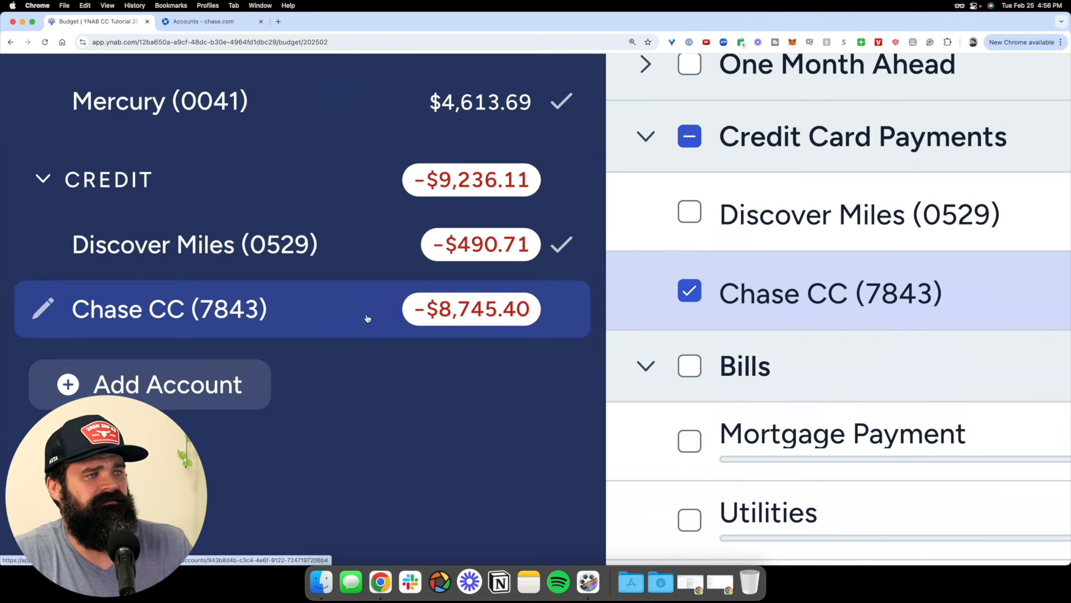
{"action": "scroll", "coordinate": [420, 324], "scroll_direction": "up", "scroll_amount": 1}
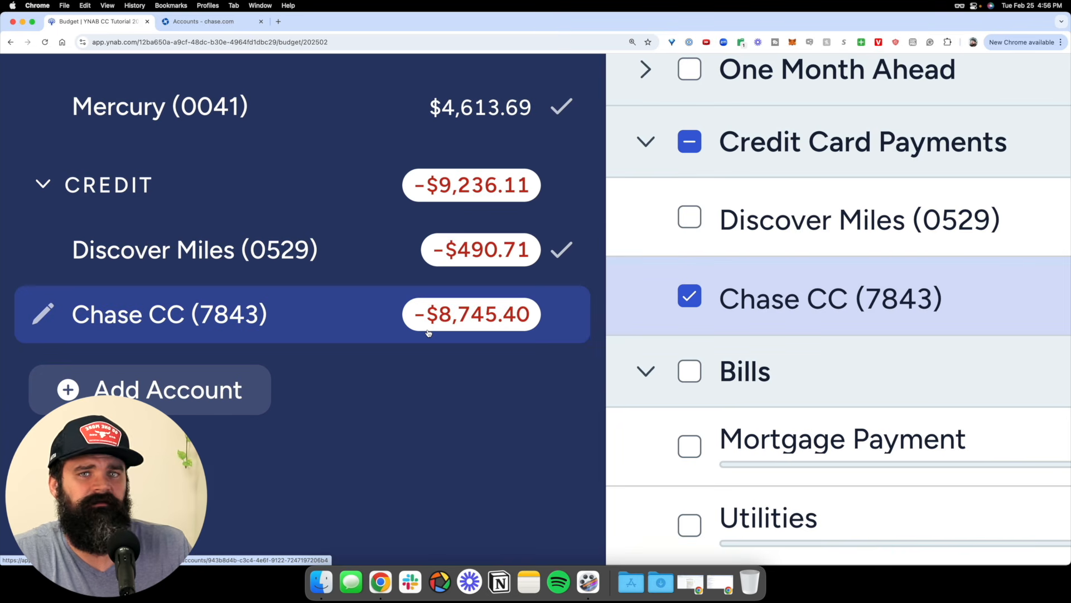
{"action": "scroll", "coordinate": [428, 332], "scroll_direction": "up", "scroll_amount": 3}
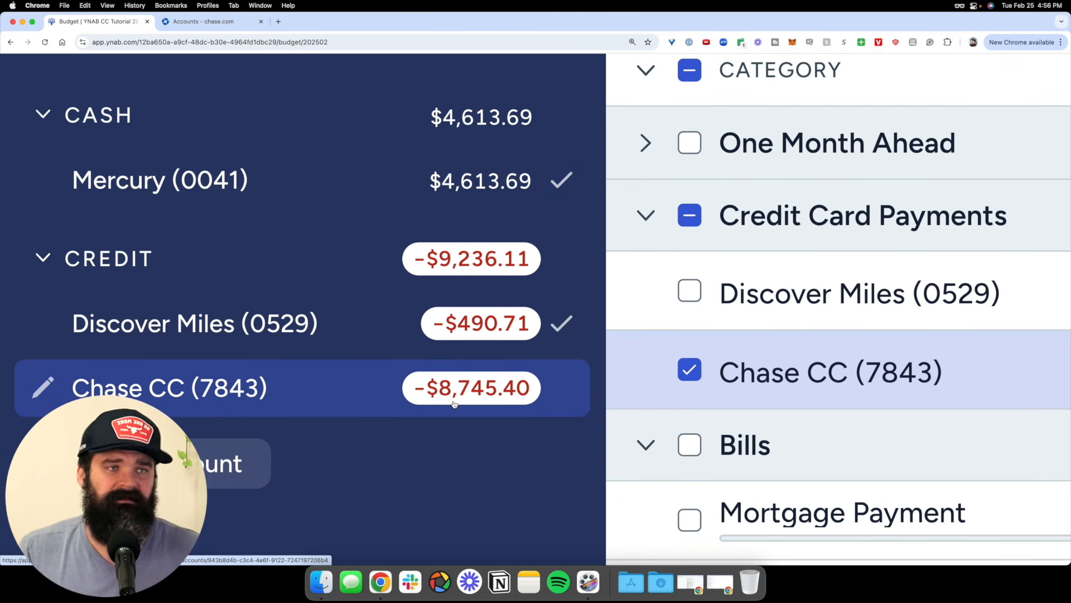
- Assign $8,745.40 to the Chase CC payment category for Feb 2025 and check the effect on Ready to Assign
{"action": "scroll", "coordinate": [454, 404], "scroll_direction": "down", "scroll_amount": 5}
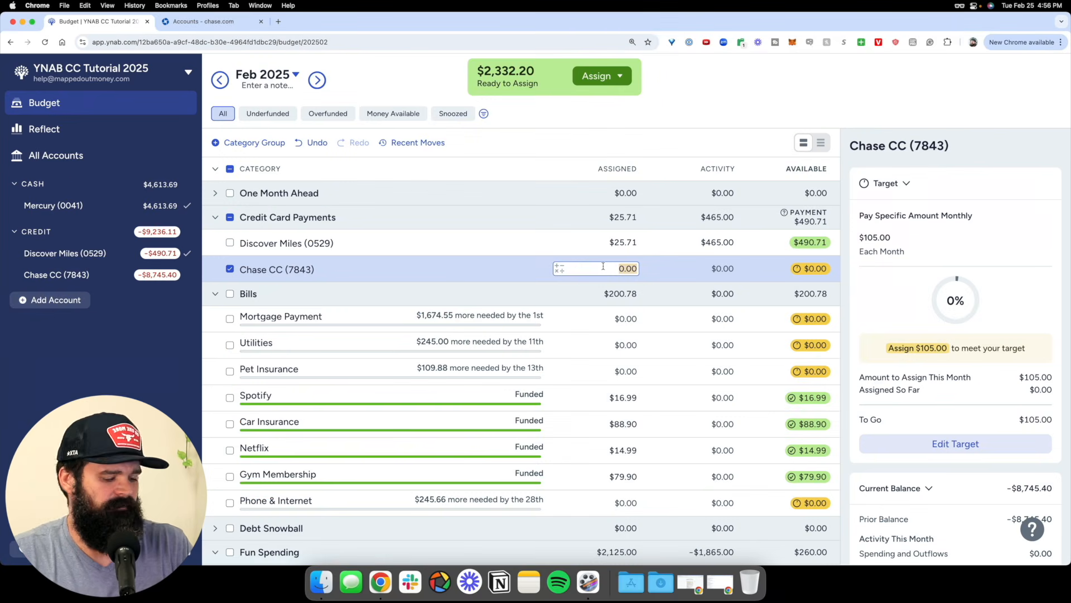
{"action": "type", "text": "8,745."}
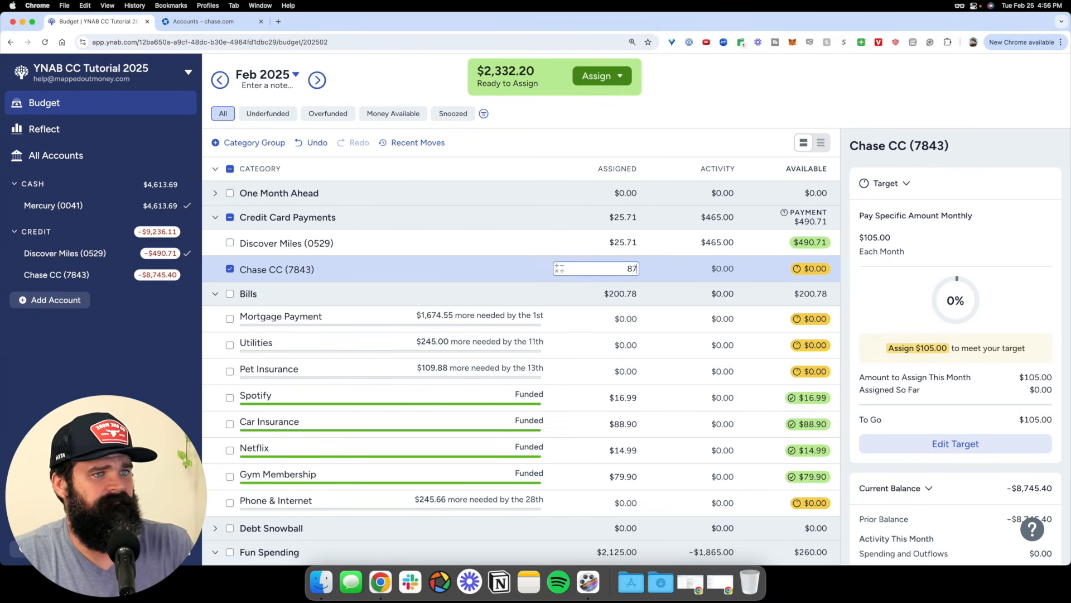
{"action": "type", "text": "40"}
{"action": "key", "text": "Return"}
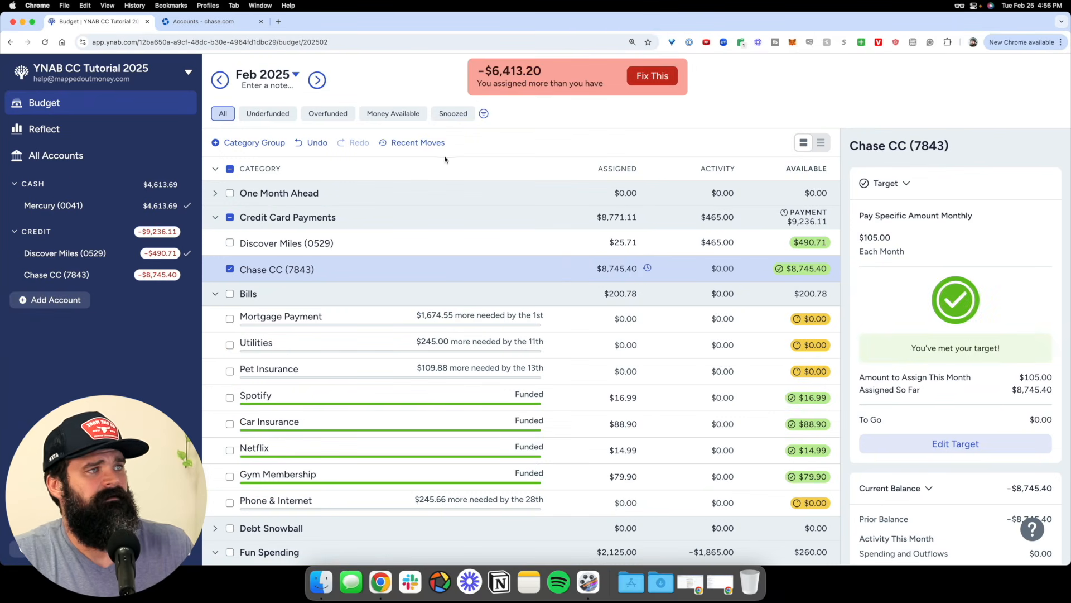
{"action": "scroll", "coordinate": [549, 91], "scroll_direction": "up", "scroll_amount": 5}
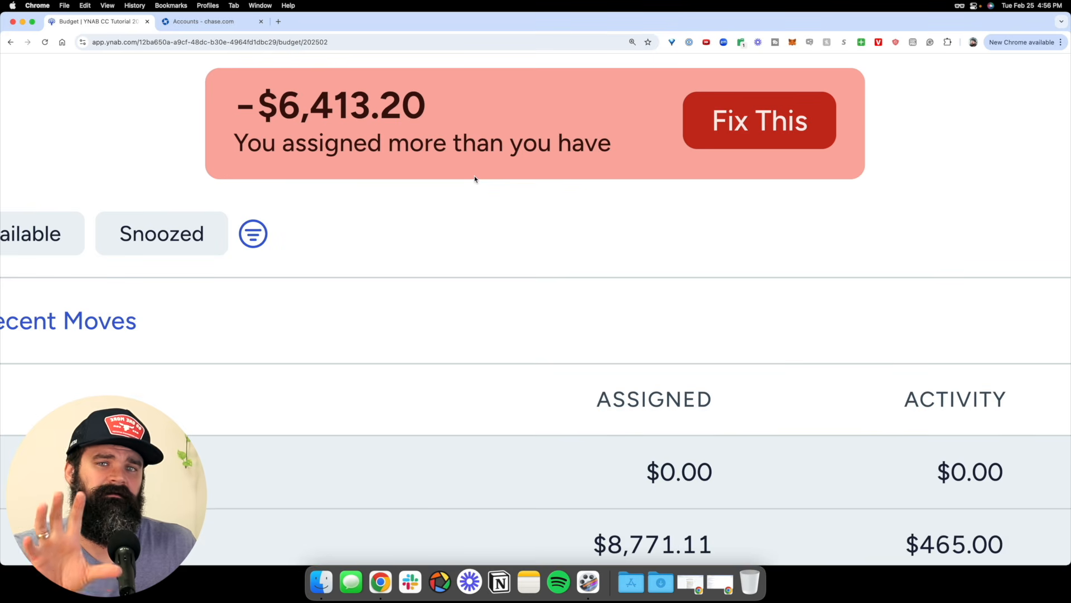
{"action": "scroll", "coordinate": [475, 178], "scroll_direction": "down", "scroll_amount": 5}
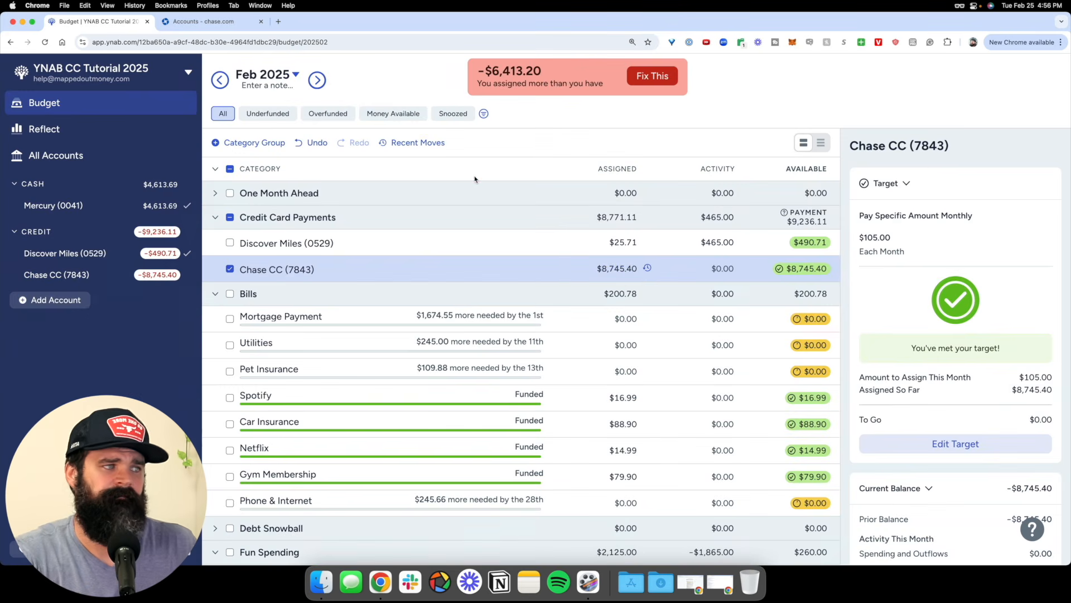
- Set the amount assigned to the Chase CC payment category back to 0
{"action": "left_click", "coordinate": [623, 273]}
{"action": "type", "text": "0"}
{"action": "key", "text": "Return"}
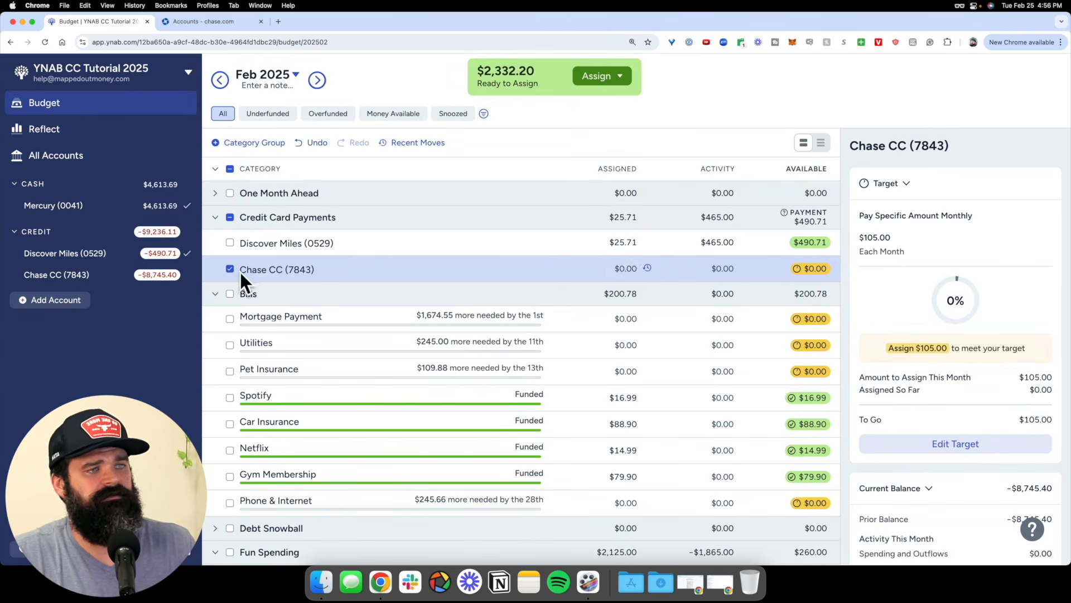
- Select the Chase CC payment category and examine the type and monthly amount of its target
{"action": "left_click", "coordinate": [235, 272]}
{"action": "left_click", "coordinate": [366, 262]}
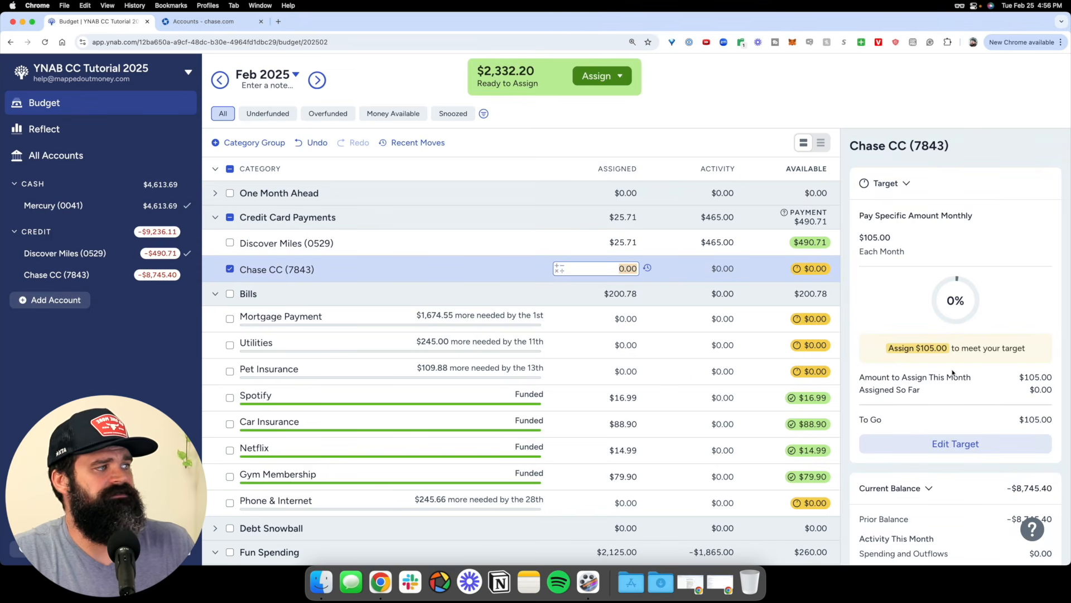
{"action": "scroll", "coordinate": [886, 245], "scroll_direction": "up", "scroll_amount": 5}
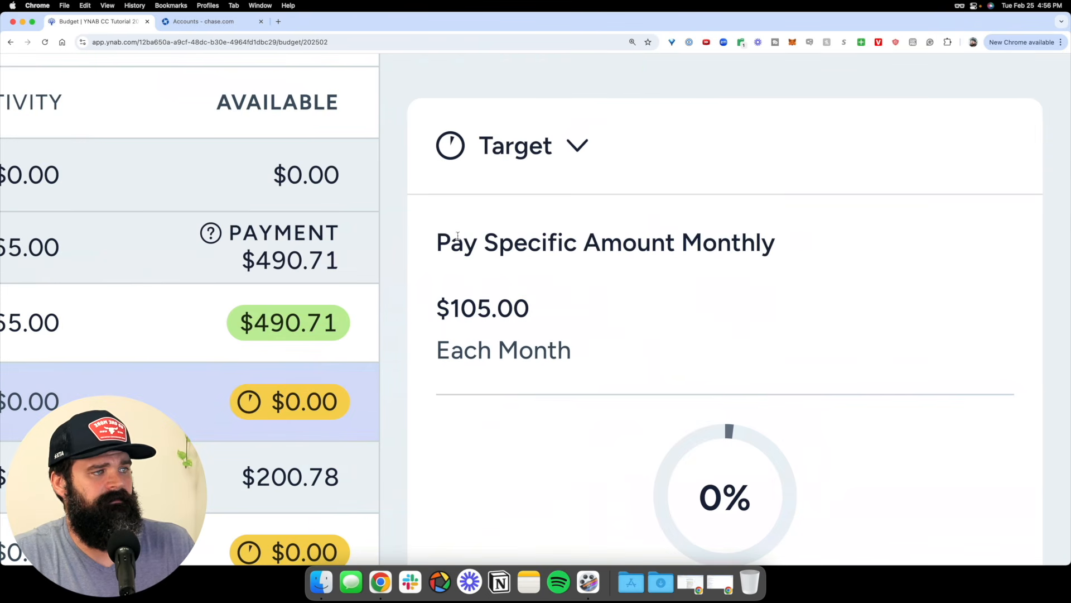
{"action": "left_click_drag", "start_coordinate": [441, 231], "coordinate": [720, 367]}
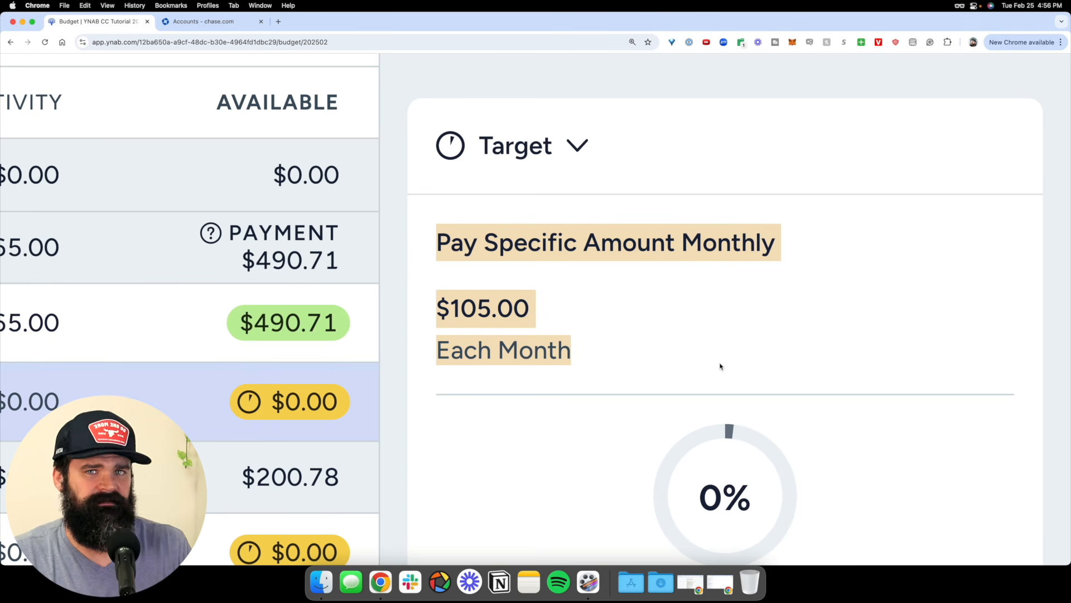
{"action": "scroll", "coordinate": [721, 366], "scroll_direction": "down", "scroll_amount": 5}
- Add a transaction in the Chase CC account with payee chev, category Gas and an outflow of 150
{"action": "left_click", "coordinate": [112, 276]}
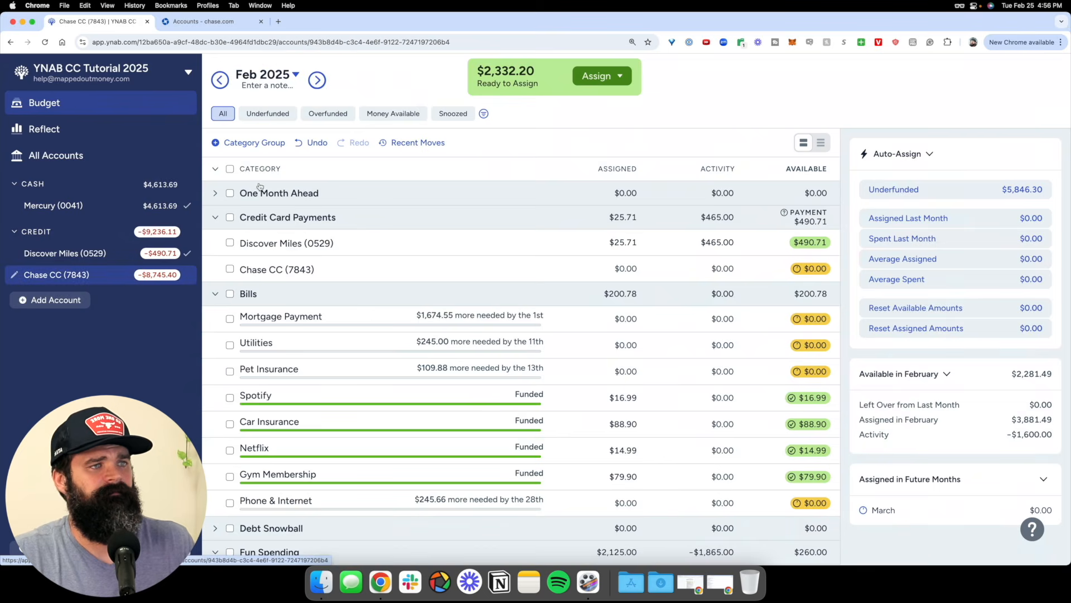
{"action": "left_click", "coordinate": [260, 163]}
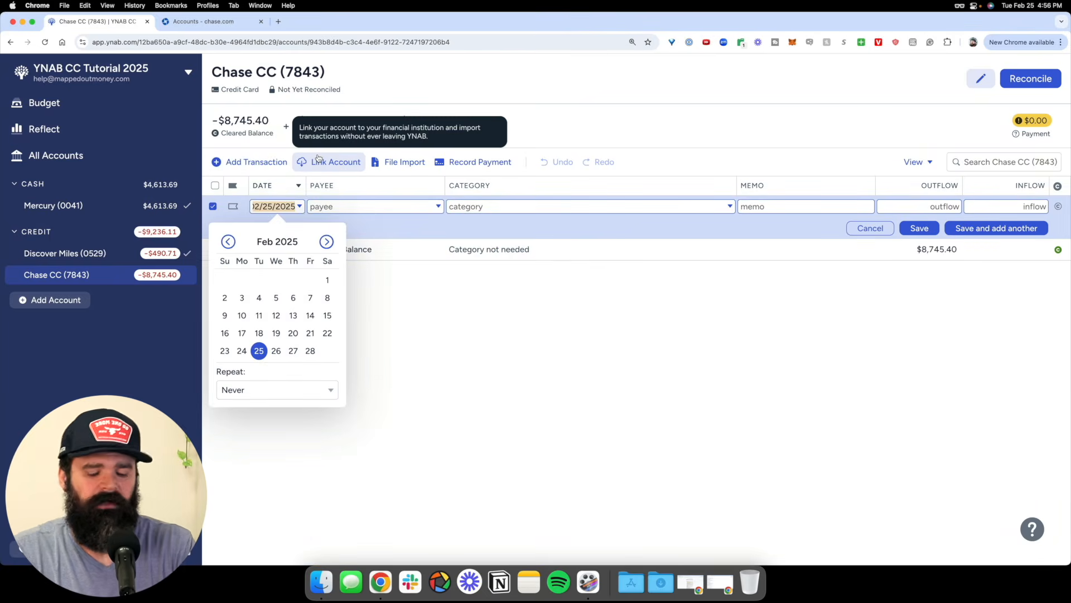
{"action": "key", "text": "Tab"}
{"action": "type", "text": "chev"}
{"action": "key", "text": "Tab"}
{"action": "type", "text": "gas"}
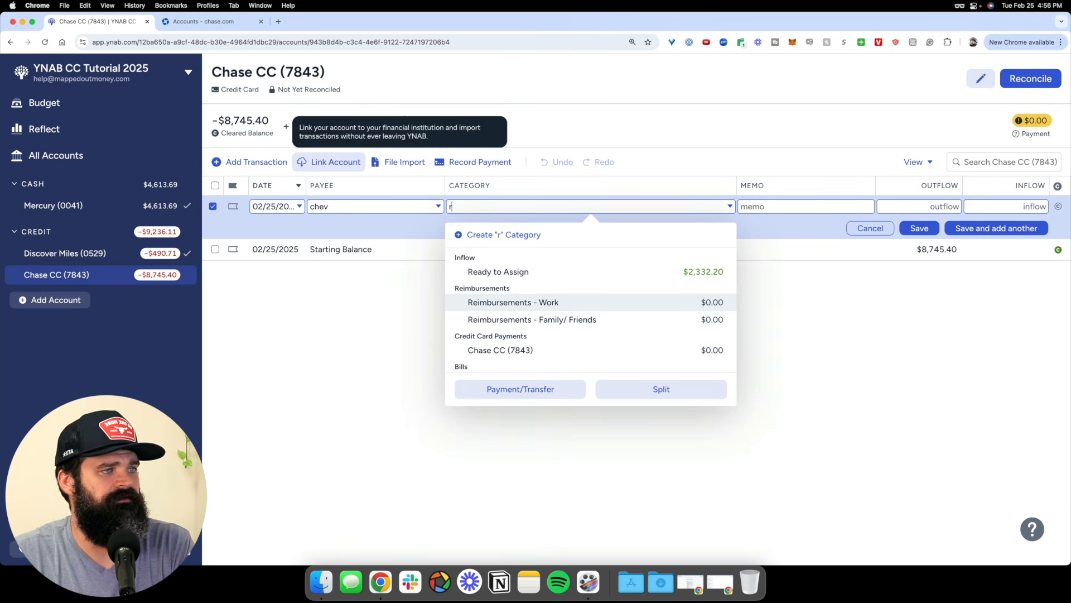
{"action": "key", "text": "Tab"}
{"action": "type", "text": "150"}
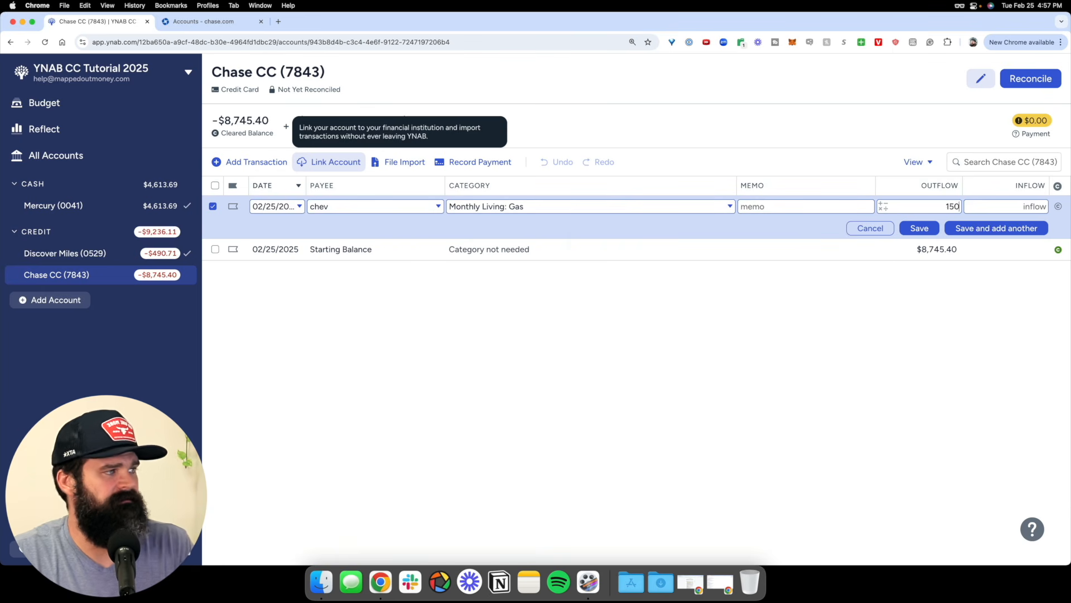
{"action": "key", "text": "Return"}
- Add a Chase CC transaction with payee sam's, category Groceries (Household/ Cosmetics) and an outflow of 500
{"action": "key", "text": "Tab"}
{"action": "type", "text": "s"}
{"action": "type", "text": "m's"}
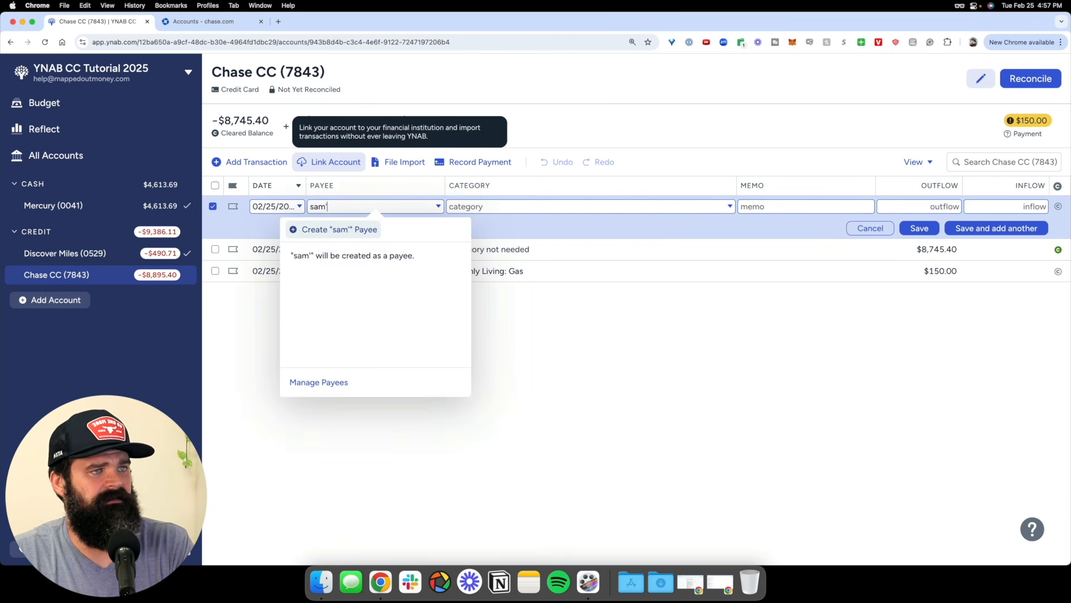
{"action": "key", "text": "Tab"}
{"action": "type", "text": "g: Gro"}
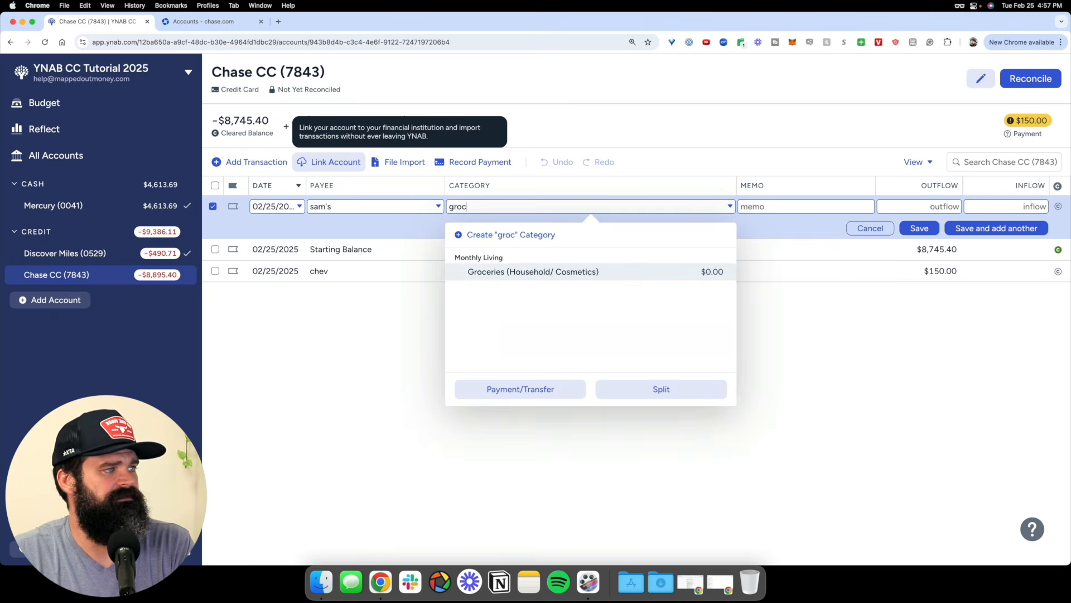
{"action": "key", "text": "Return"}
{"action": "type", "text": "500"}
{"action": "key", "text": "Return"}
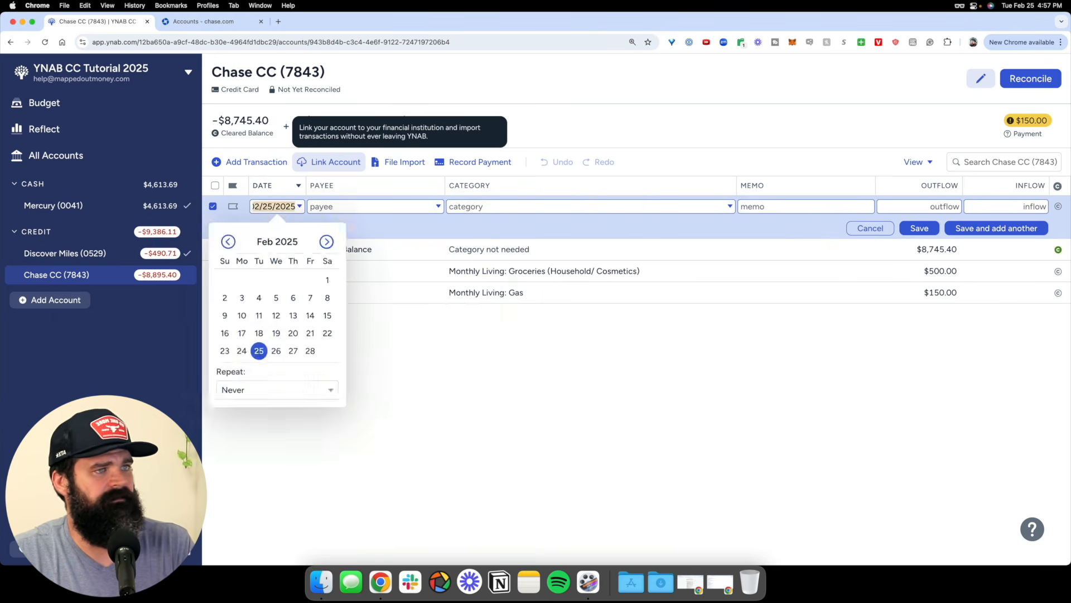
- Add a Chase CC transaction with payee Amazon, category Amazon Shopping / Big Box and an outflow of 250
{"action": "key", "text": "Tab"}
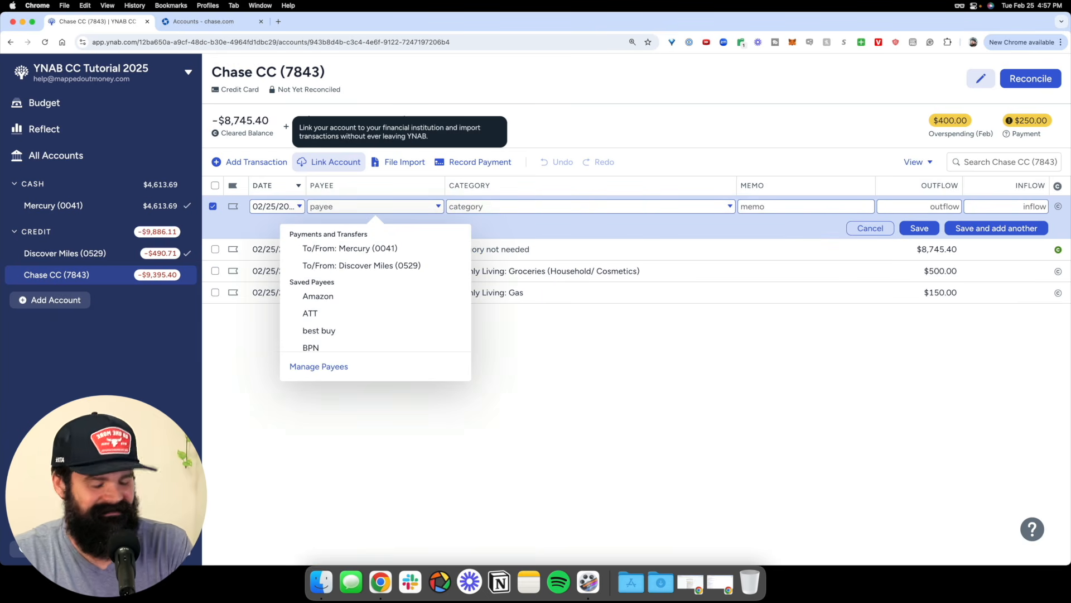
{"action": "type", "text": "ama"}
{"action": "key", "text": "Tab"}
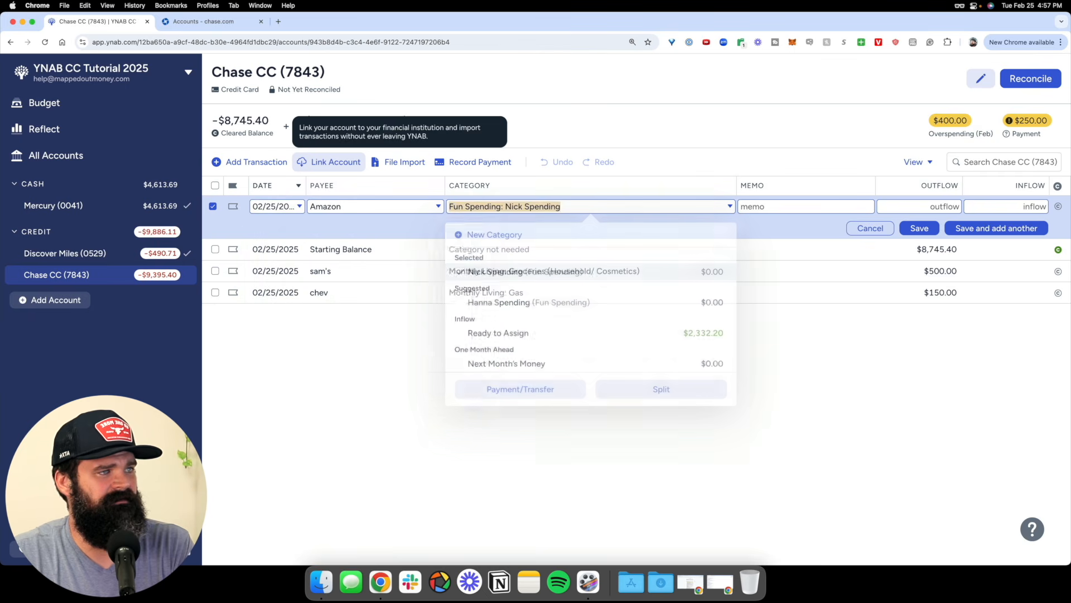
{"action": "type", "text": "ama"}
{"action": "key", "text": "Up"}
{"action": "key", "text": "Down"}
{"action": "key", "text": "Down"}
{"action": "key", "text": "Tab"}
{"action": "key", "text": "Tab"}
{"action": "key", "text": "Tab"}
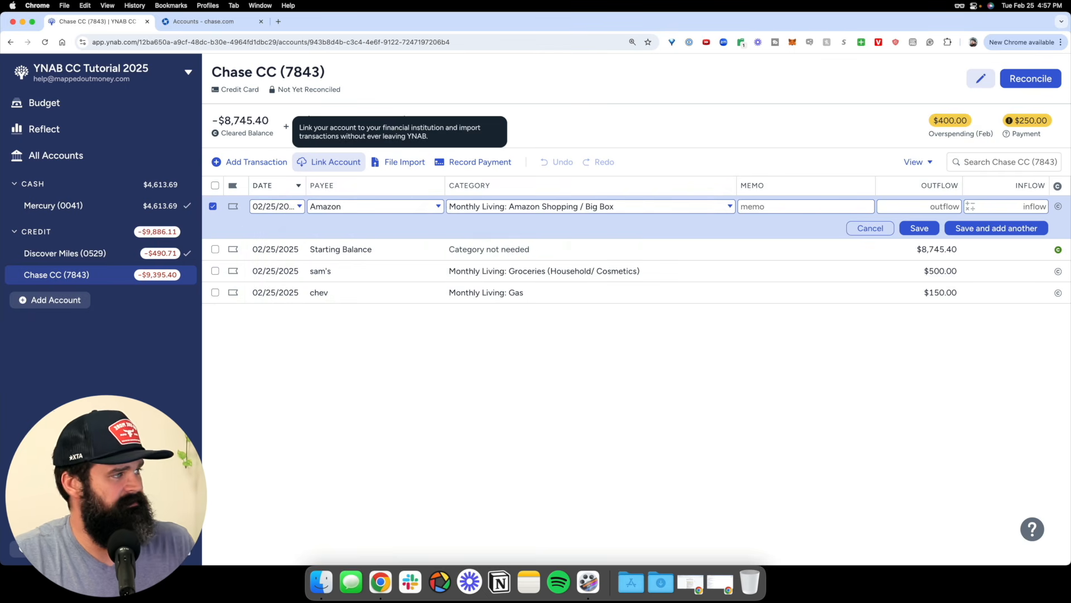
{"action": "key", "text": "shift+Tab"}
{"action": "type", "text": "250"}
{"action": "key", "text": "Return"}
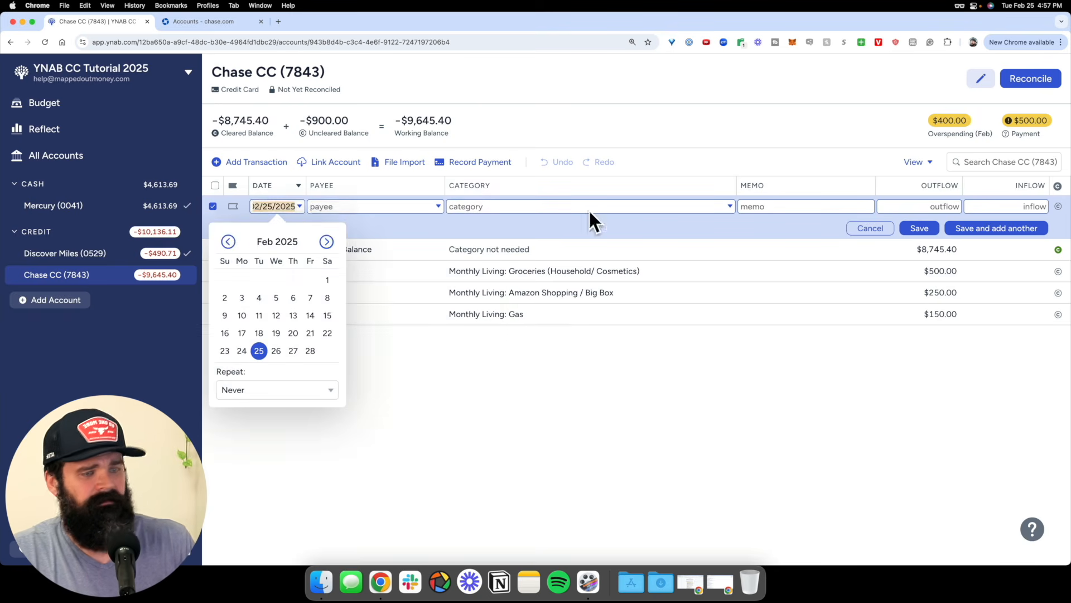
- Add a Chase CC transaction with payee utilities, category Utilities and an outflow of 450
{"action": "key", "text": "Tab"}
{"action": "type", "text": "util"}
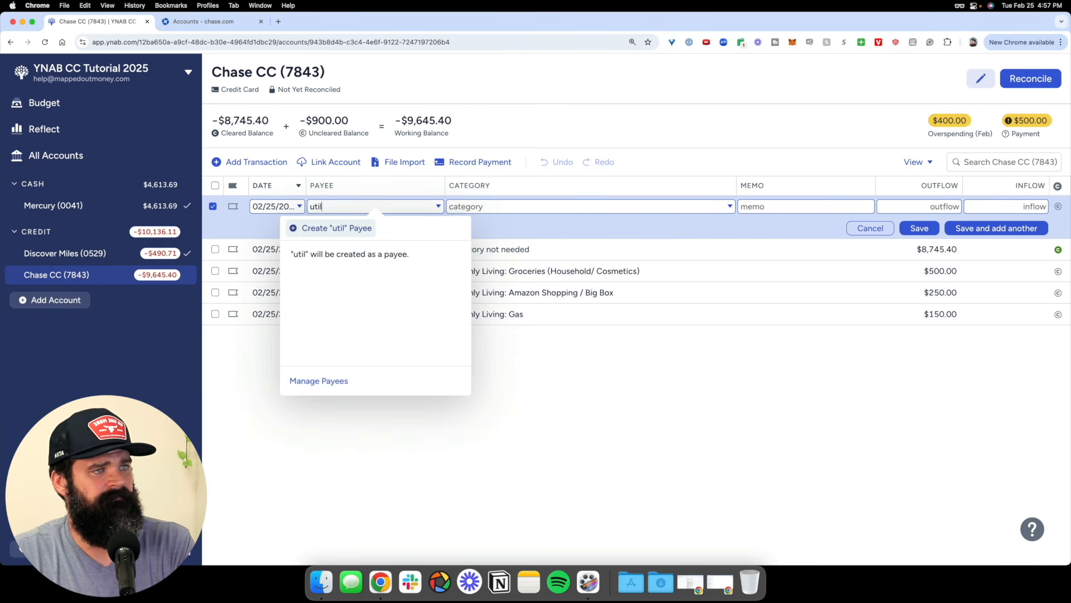
{"action": "type", "text": "ities"}
{"action": "key", "text": "Tab"}
{"action": "type", "text": "uti"}
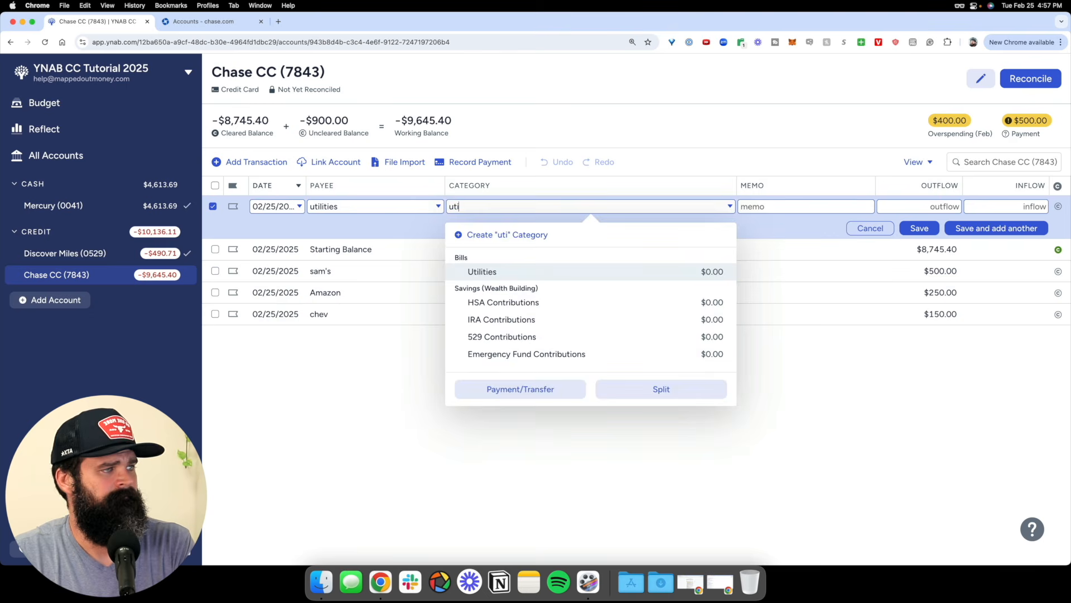
{"action": "key", "text": "Tab"}
{"action": "key", "text": "Tab"}
{"action": "type", "text": "450"}
{"action": "key", "text": "Return"}
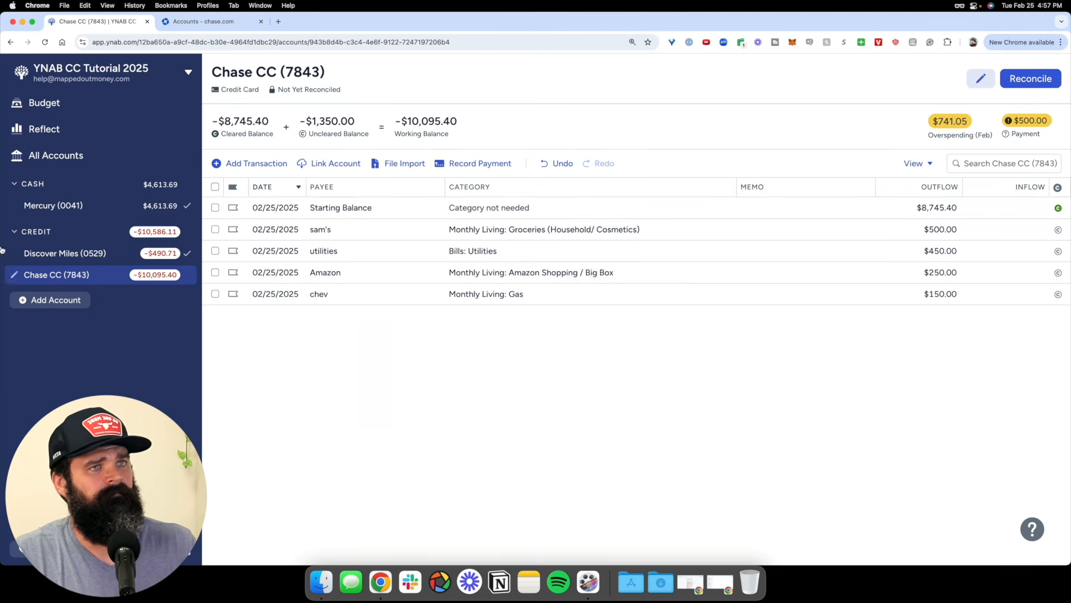
- Auto-assign the remaining Ready to Assign money to the underfunded categories in the February budget
{"action": "left_click", "coordinate": [44, 102]}
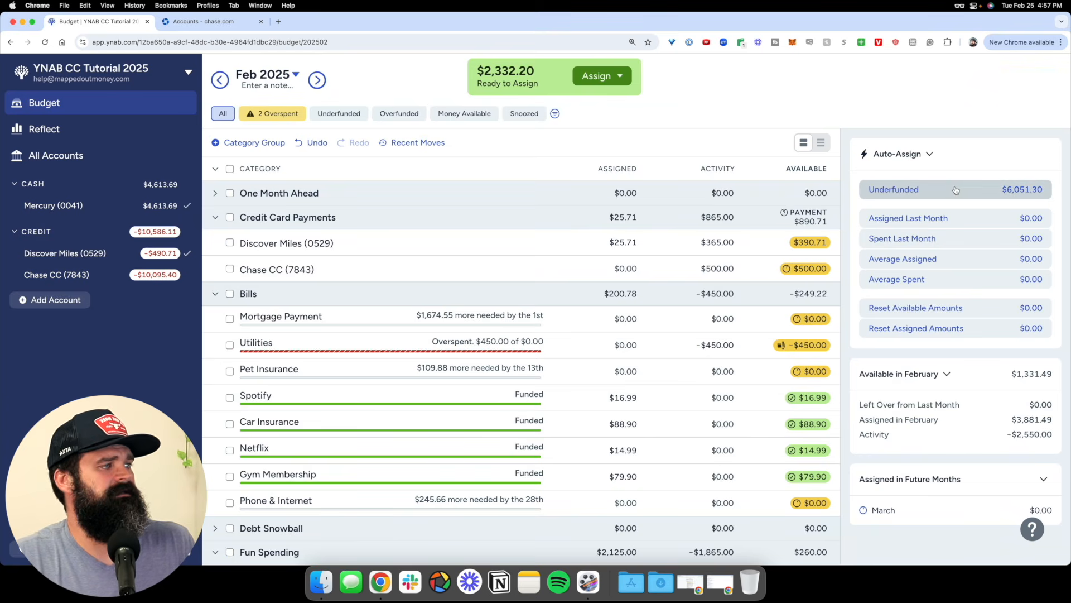
{"action": "left_click", "coordinate": [956, 190]}
{"action": "left_click", "coordinate": [607, 472]}
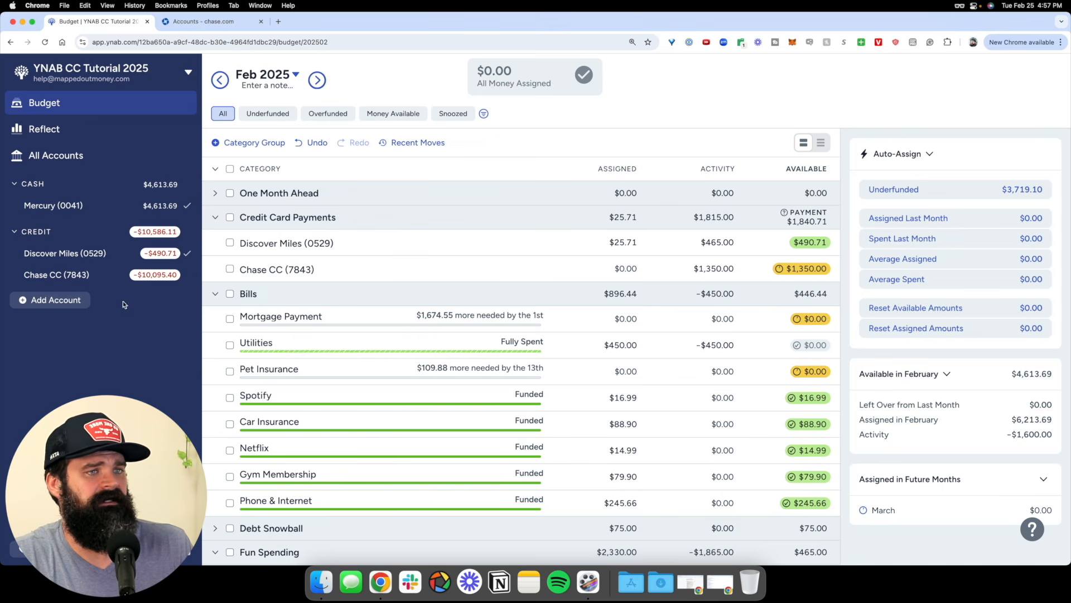
- Select the Chase CC payment category and move 245.66 to it from Phone & Internet
{"action": "scroll", "coordinate": [136, 279], "scroll_direction": "up", "scroll_amount": 5}
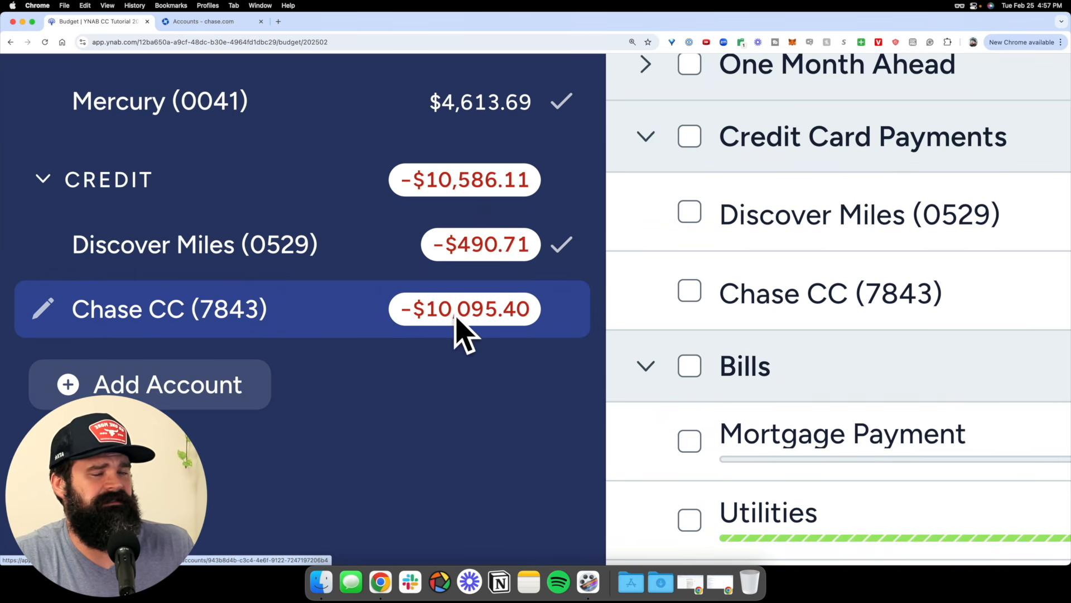
{"action": "scroll", "coordinate": [454, 315], "scroll_direction": "down", "scroll_amount": 5}
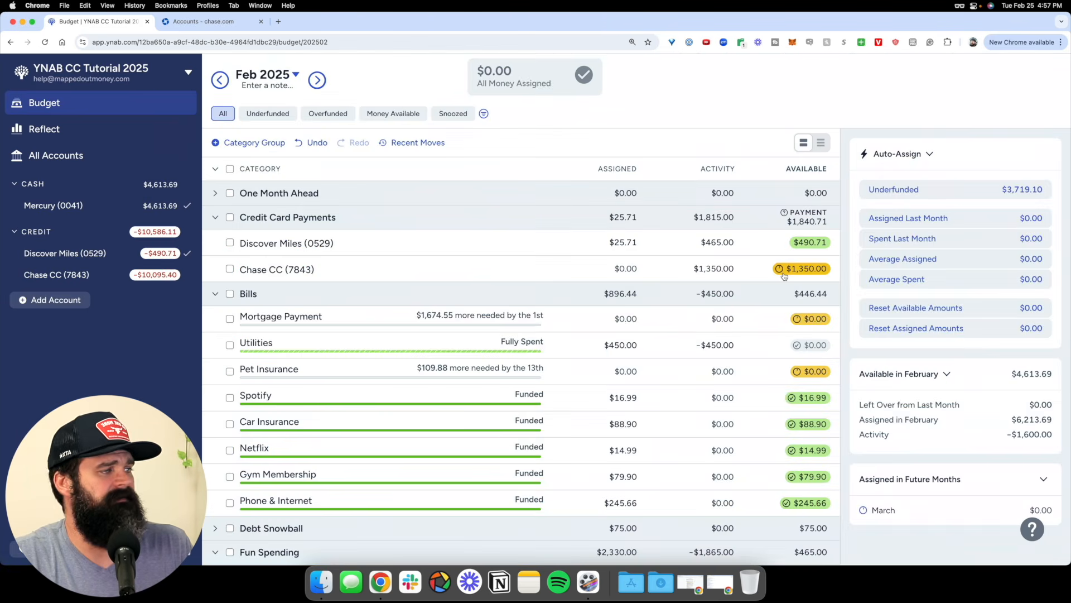
{"action": "scroll", "coordinate": [693, 279], "scroll_direction": "up", "scroll_amount": 5}
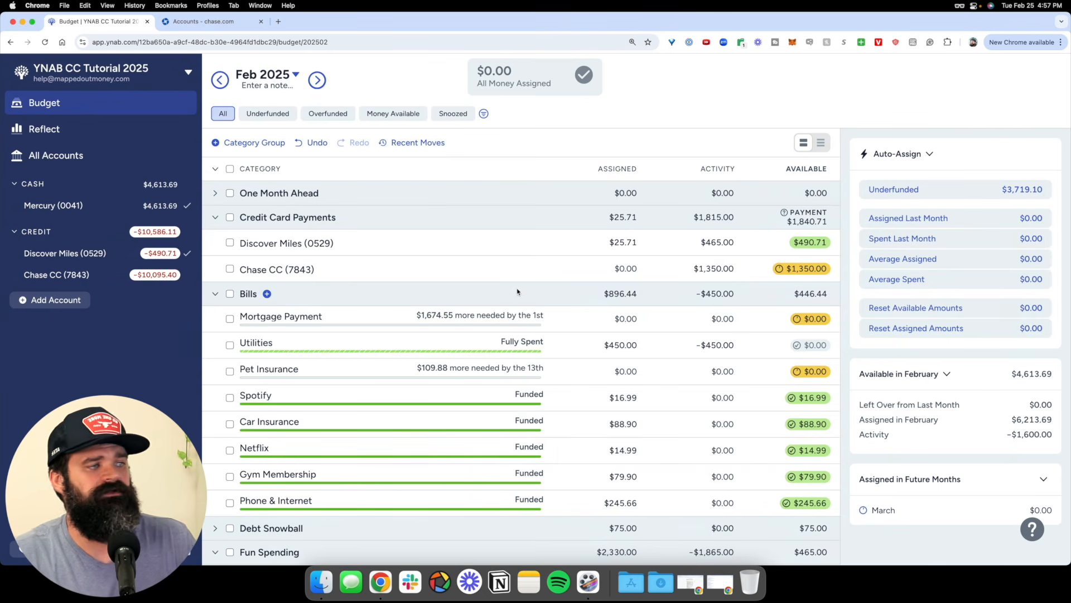
{"action": "left_click", "coordinate": [518, 279]}
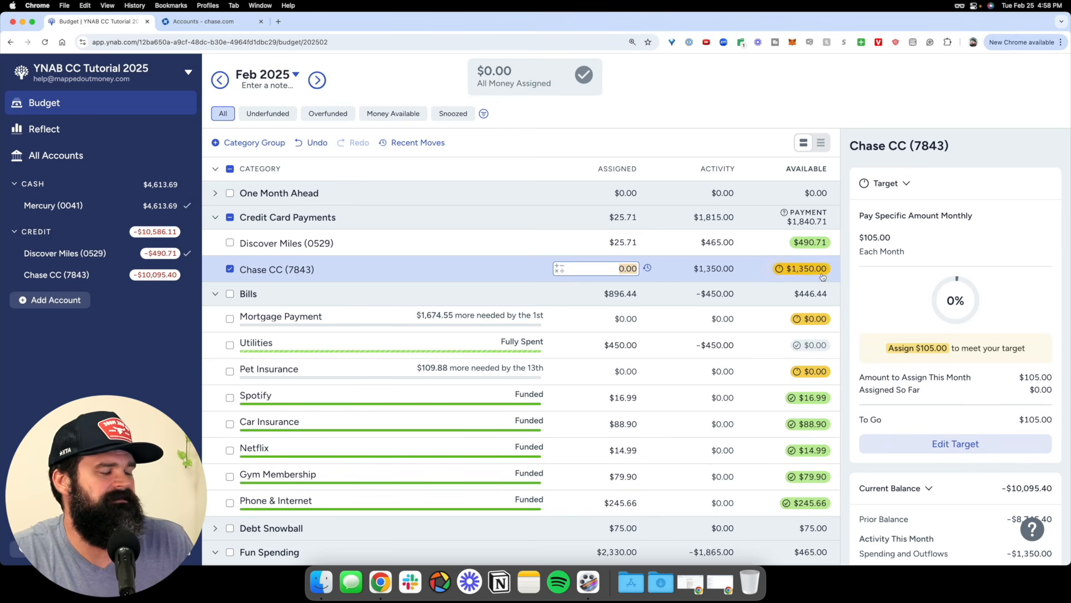
{"action": "scroll", "coordinate": [807, 479], "scroll_direction": "down", "scroll_amount": 2}
{"action": "left_click", "coordinate": [806, 443]}
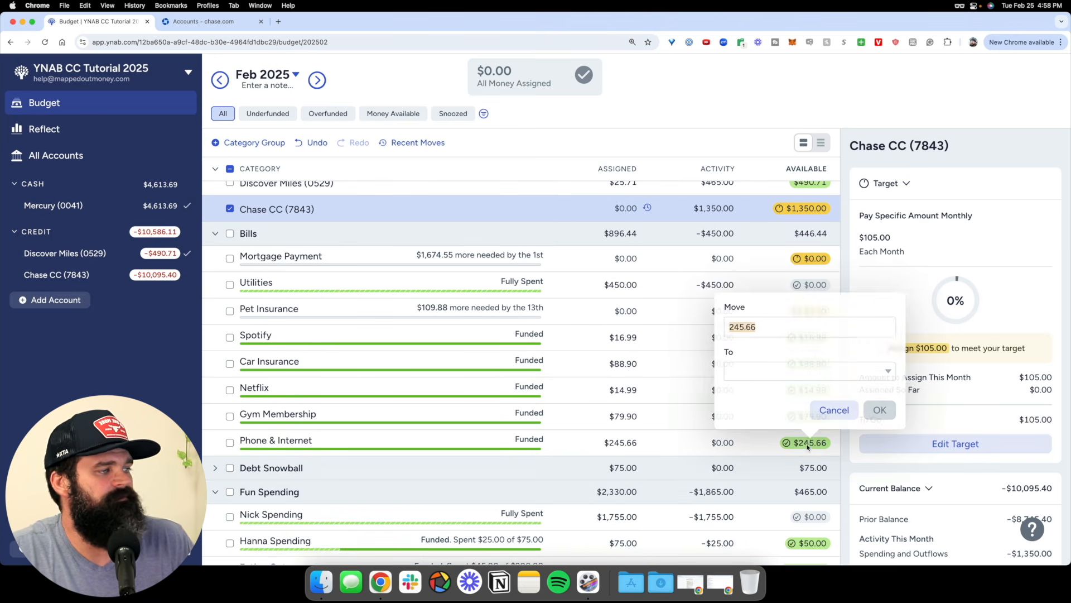
{"action": "key", "text": "Tab"}
{"action": "type", "text": "chase"}
{"action": "key", "text": "Return"}
- Move the 155.00 available in Eating Out to the Chase CC payment category
{"action": "scroll", "coordinate": [813, 433], "scroll_direction": "down", "scroll_amount": 2}
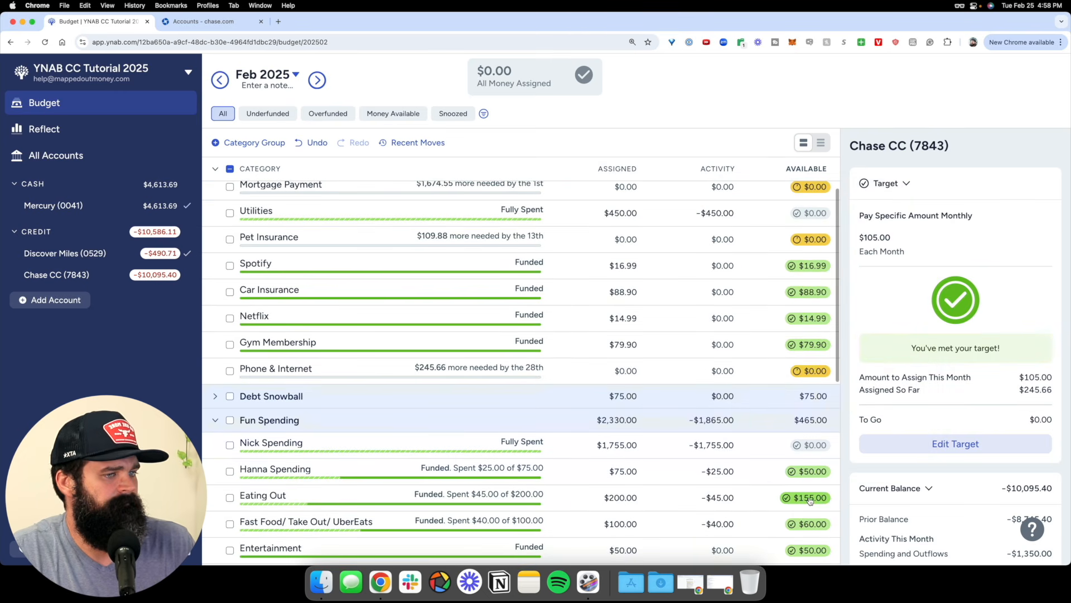
{"action": "left_click", "coordinate": [807, 497]}
{"action": "key", "text": "Tab"}
{"action": "type", "text": "cjase"}
{"action": "key", "text": "BackSpace"}
{"action": "key", "text": "BackSpace"}
{"action": "key", "text": "BackSpace"}
{"action": "key", "text": "BackSpace"}
{"action": "type", "text": "hase"}
{"action": "key", "text": "Return"}
- Move the 79.90 available in Gym Membership to the Chase CC payment category
{"action": "scroll", "coordinate": [813, 339], "scroll_direction": "up", "scroll_amount": 3}
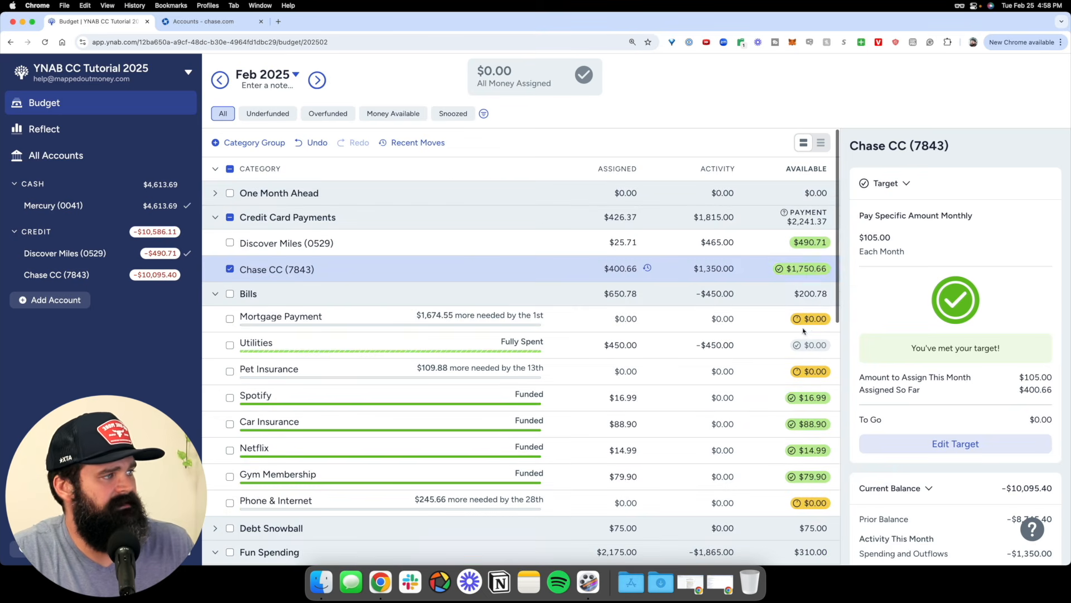
{"action": "scroll", "coordinate": [797, 432], "scroll_direction": "down", "scroll_amount": 1}
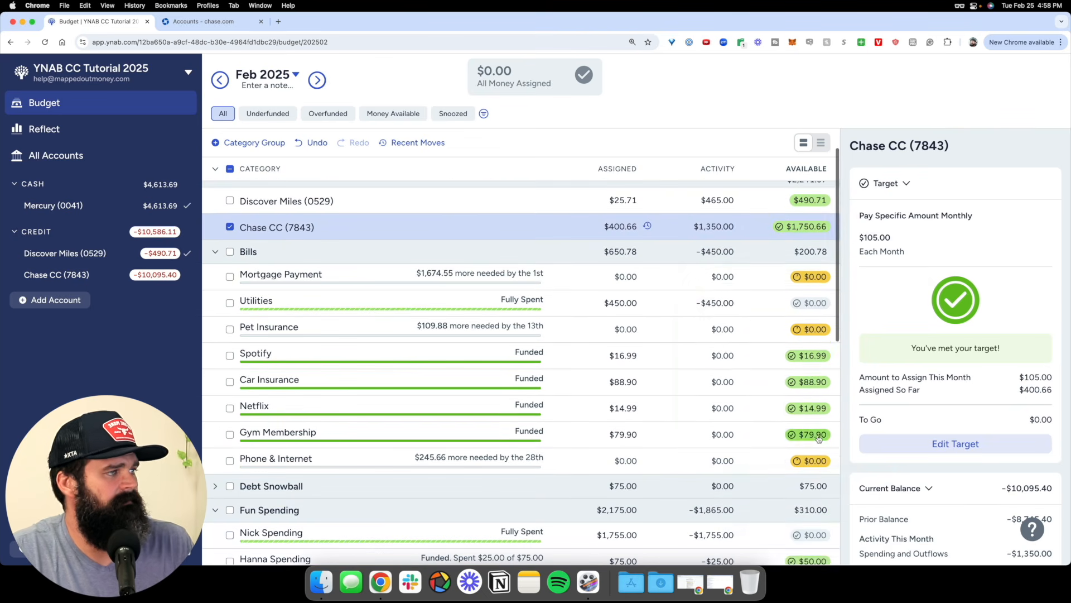
{"action": "left_click", "coordinate": [798, 434]}
{"action": "key", "text": "Tab"}
{"action": "type", "text": "chase"}
{"action": "key", "text": "Return"}
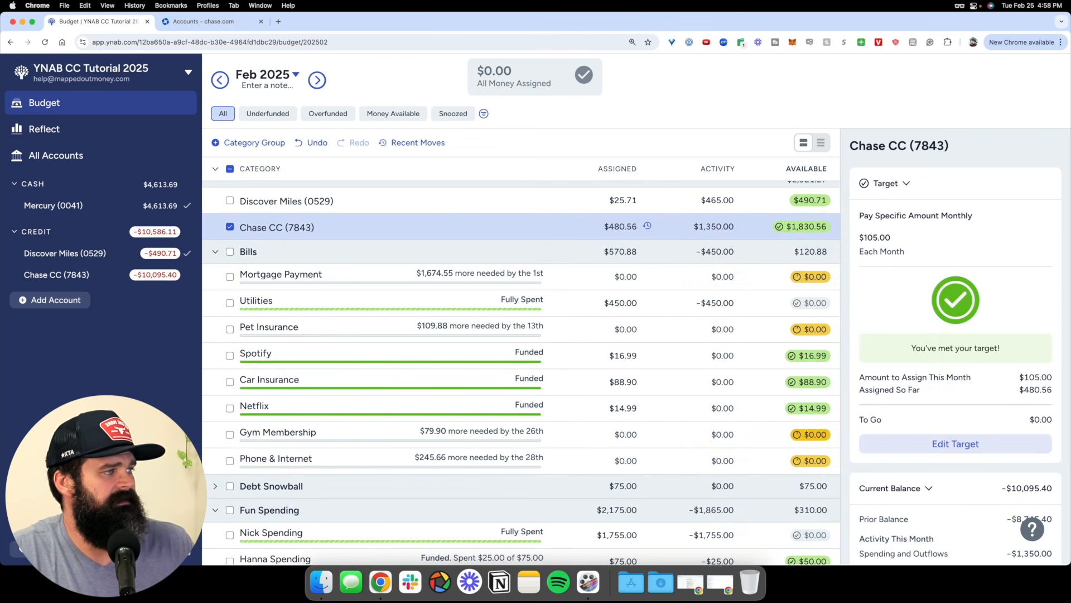
- Move the 14.99 available in Netflix to the Chase CC payment category
{"action": "left_click", "coordinate": [810, 408]}
{"action": "key", "text": "Tab"}
{"action": "type", "text": "chase"}
{"action": "key", "text": "Return"}
- Move the 100.00 available in ATM Cash to the Chase CC payment category
{"action": "scroll", "coordinate": [810, 410], "scroll_direction": "down", "scroll_amount": 3}
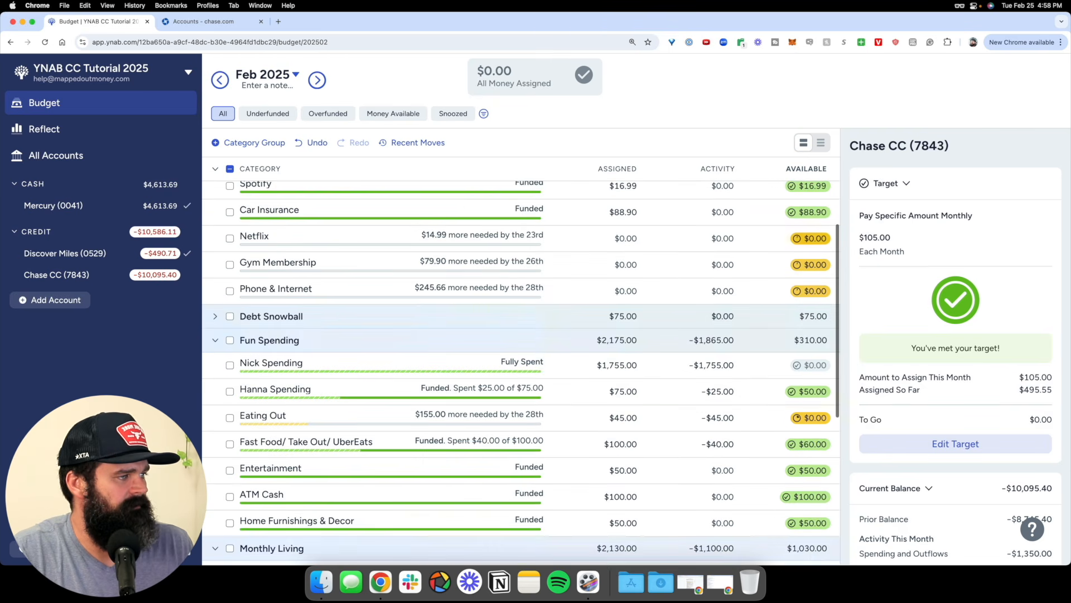
{"action": "left_click", "coordinate": [806, 498]}
{"action": "key", "text": "Tab"}
{"action": "type", "text": "chase"}
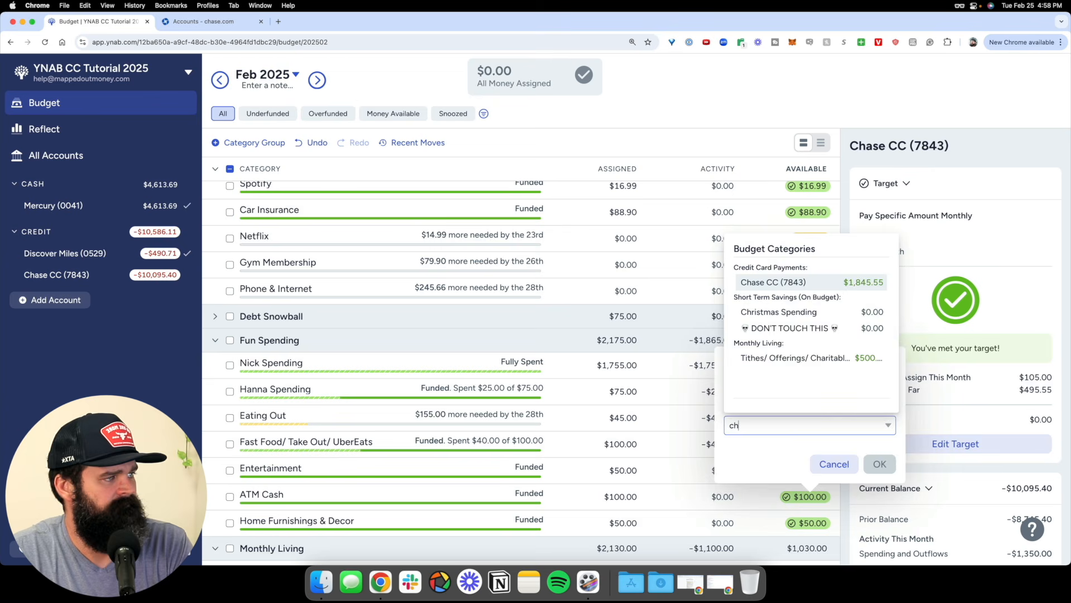
{"action": "key", "text": "Return"}
{"action": "key", "text": "Return"}
- Move the 50.00 available in Home Furnishings & Decor to the Chase CC payment category
{"action": "left_click", "coordinate": [808, 523]}
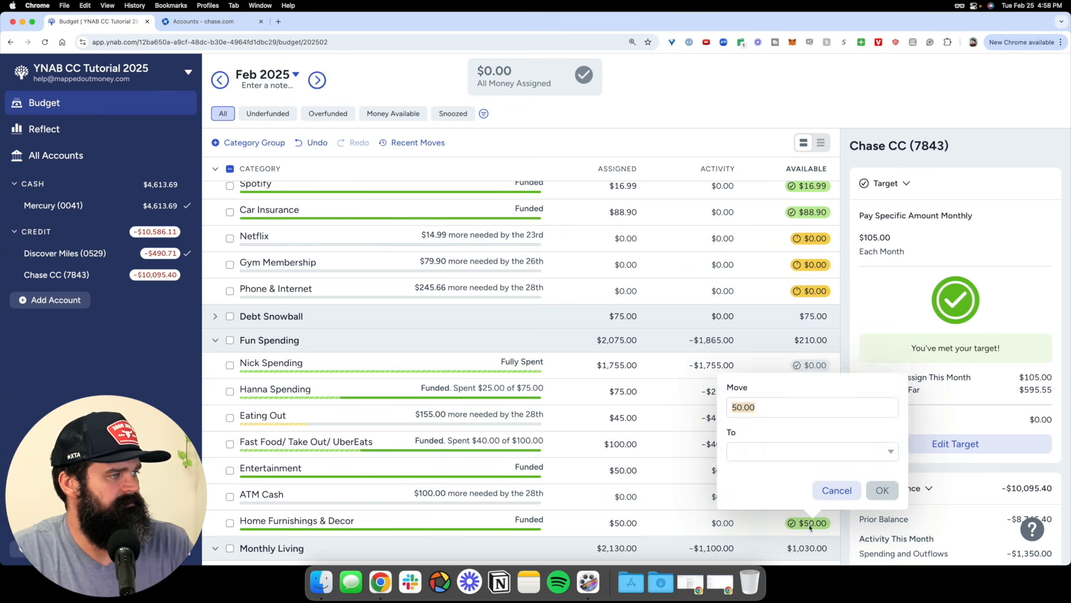
{"action": "key", "text": "Tab"}
{"action": "type", "text": "chase"}
{"action": "key", "text": "Return"}
{"action": "key", "text": "Return"}
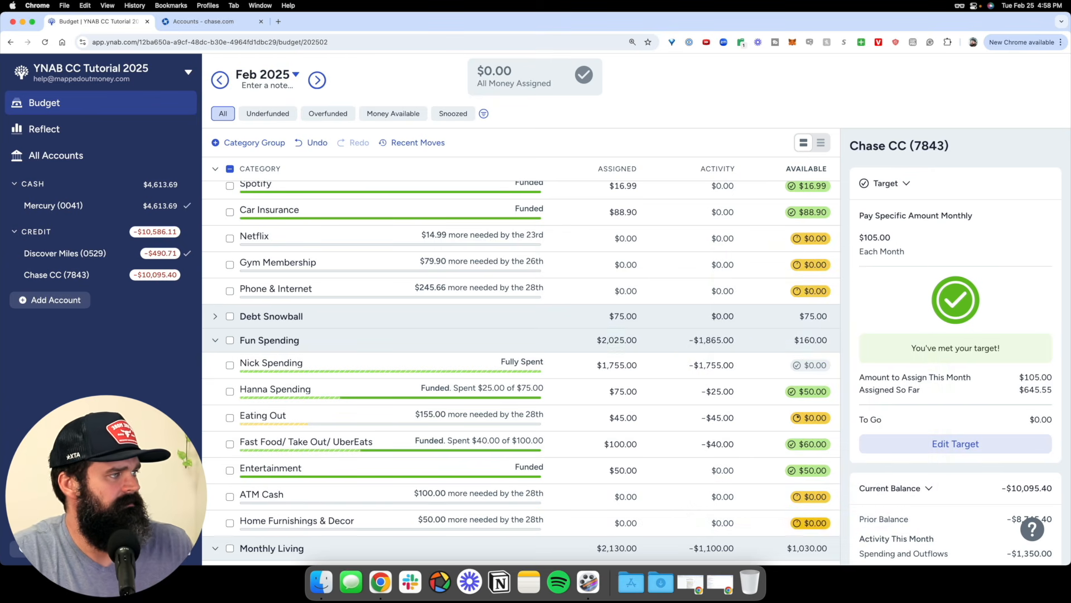
- Move the 16.99 available in Spotify to the Chase CC payment category and review that category's assigned, activity and available amounts
{"action": "scroll", "coordinate": [522, 363], "scroll_direction": "up", "scroll_amount": 4}
{"action": "scroll", "coordinate": [814, 385], "scroll_direction": "down", "scroll_amount": 1}
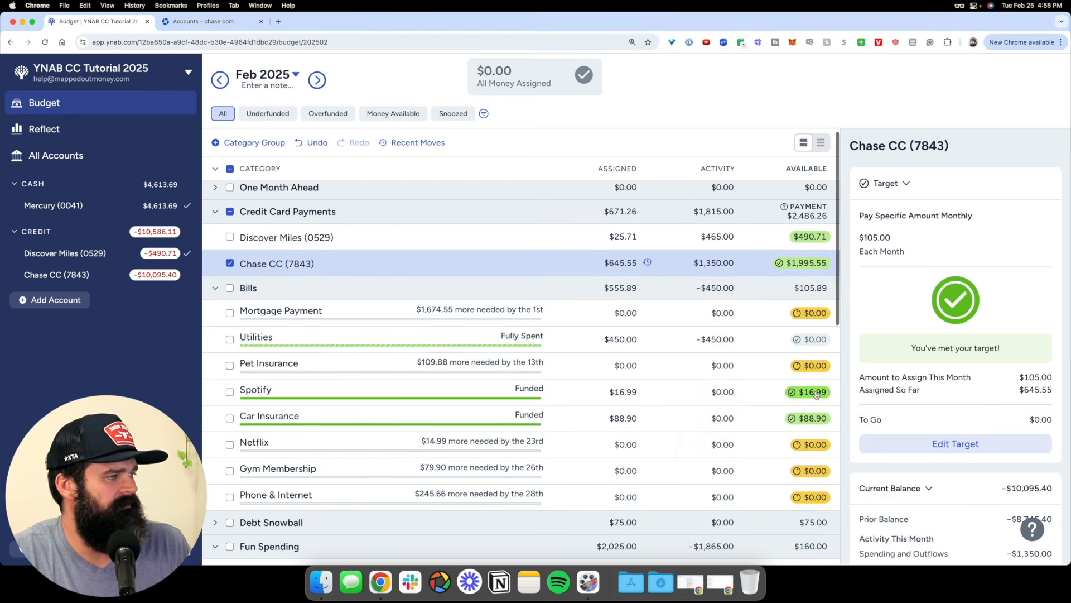
{"action": "left_click", "coordinate": [816, 394]}
{"action": "key", "text": "Tab"}
{"action": "type", "text": "chase"}
{"action": "key", "text": "Return"}
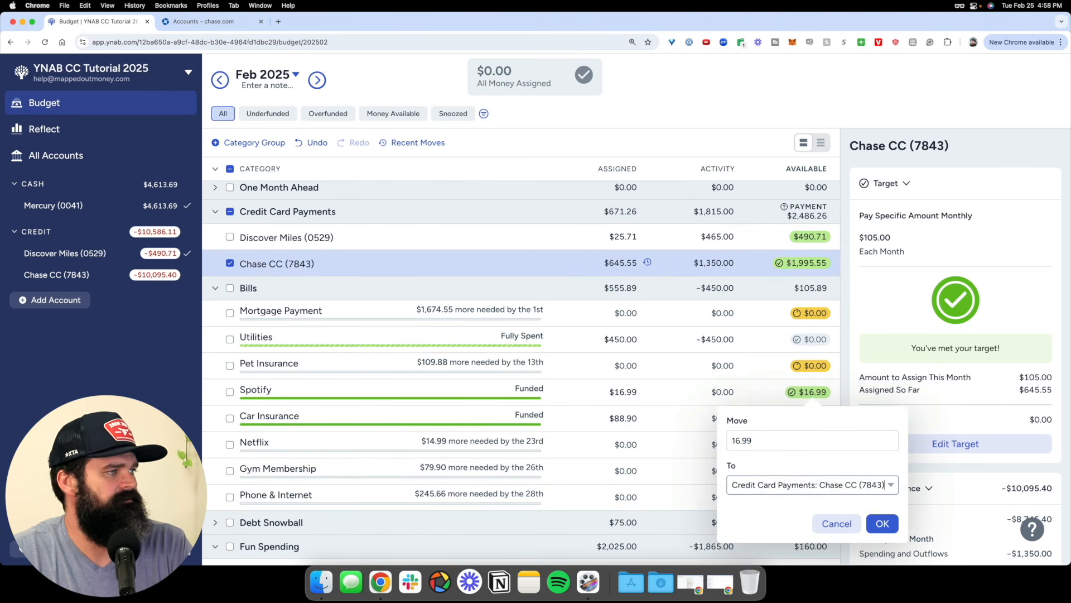
{"action": "key", "text": "Return"}
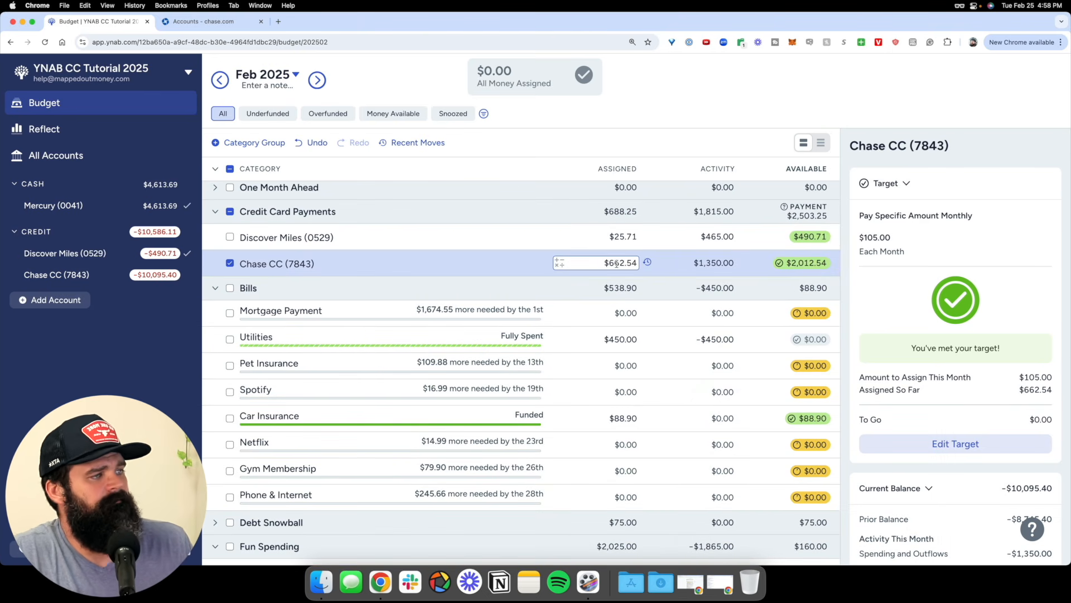
{"action": "scroll", "coordinate": [620, 260], "scroll_direction": "up", "scroll_amount": 5}
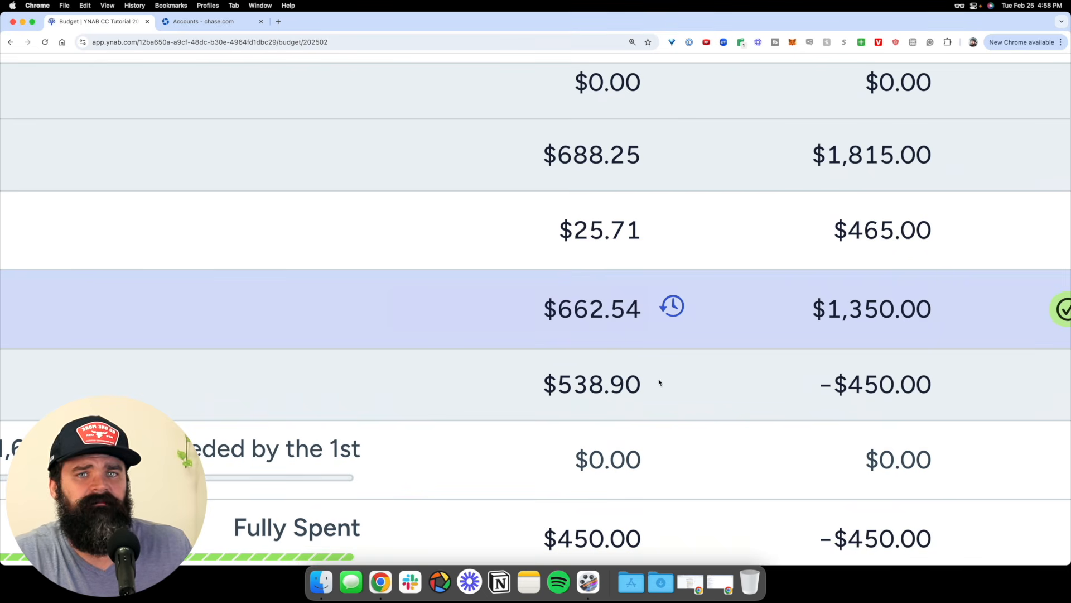
{"action": "scroll", "coordinate": [609, 355], "scroll_direction": "right", "scroll_amount": 10}
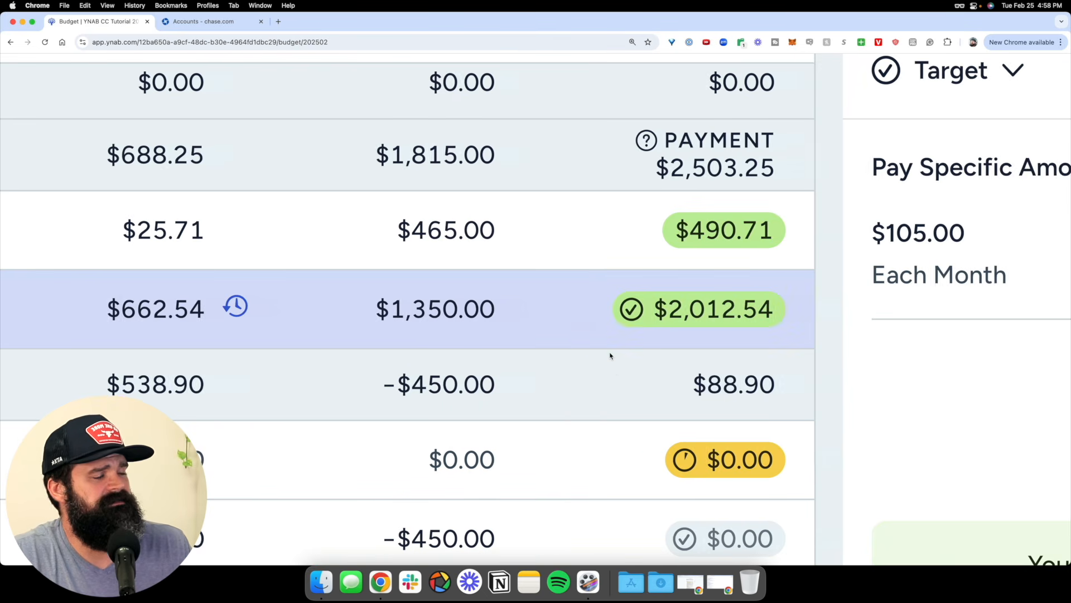
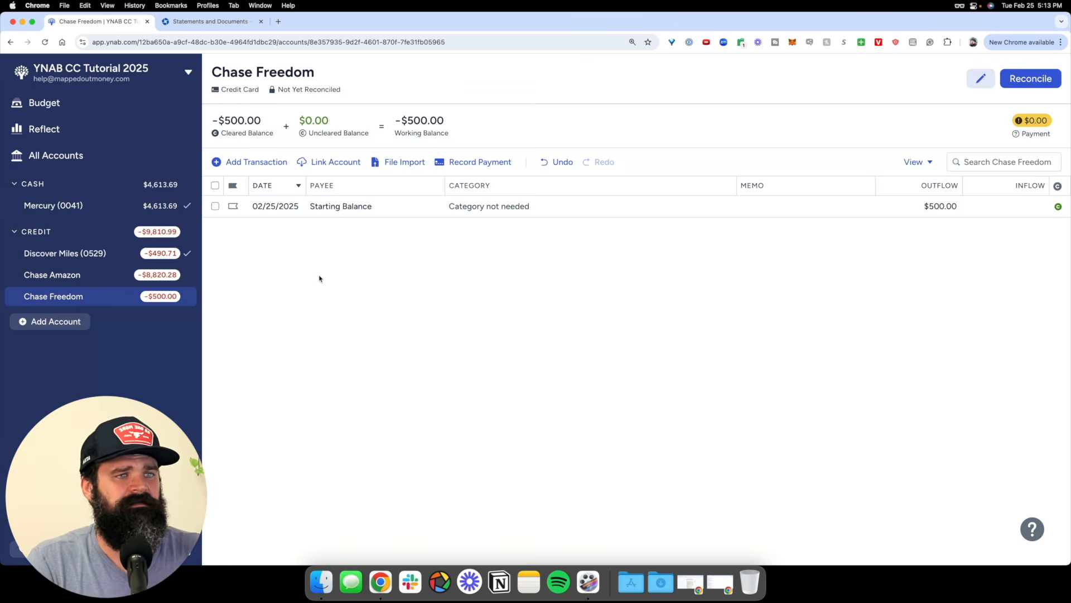
- Add a transaction in the Mercury checking account with new payee Chase Mobile Payment, no category and an outflow of 500
{"action": "scroll", "coordinate": [35, 289], "scroll_direction": "up", "scroll_amount": 5}
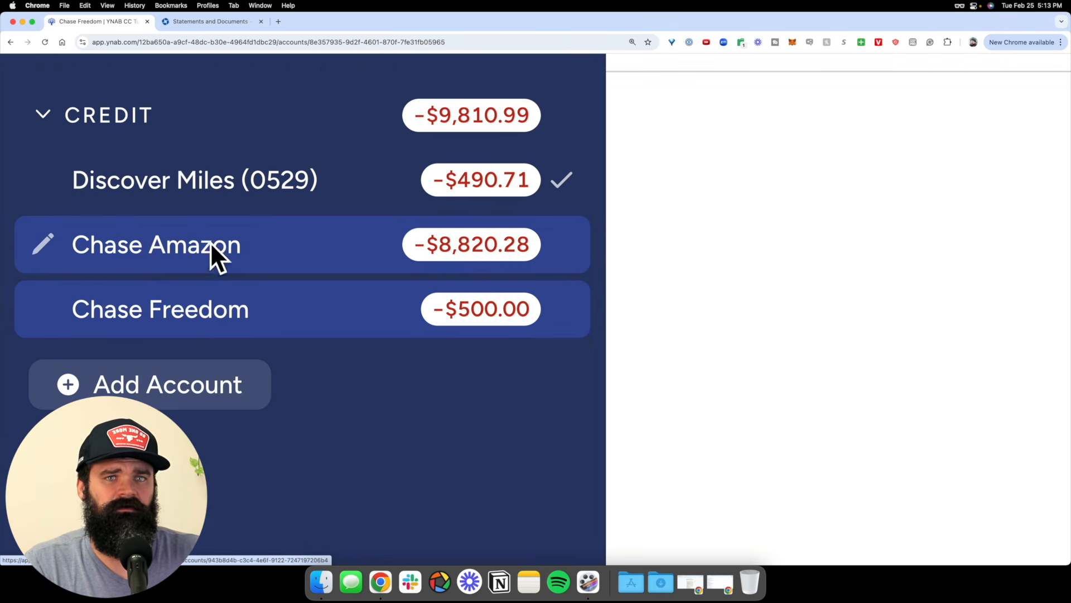
{"action": "scroll", "coordinate": [174, 318], "scroll_direction": "down", "scroll_amount": 3}
{"action": "scroll", "coordinate": [174, 318], "scroll_direction": "down", "scroll_amount": 3}
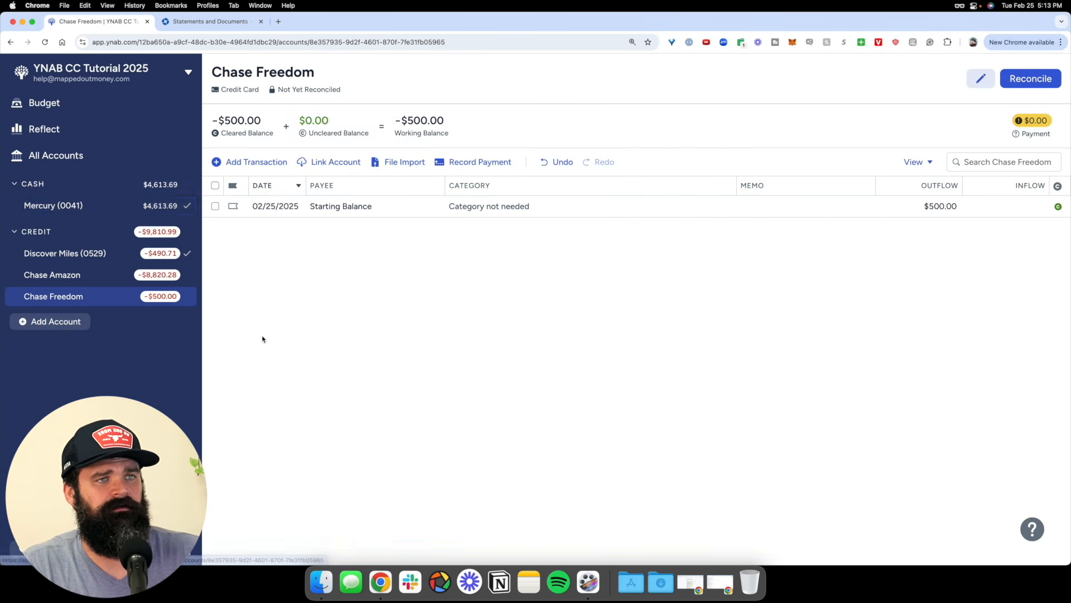
{"action": "left_click", "coordinate": [65, 202]}
{"action": "left_click", "coordinate": [271, 166]}
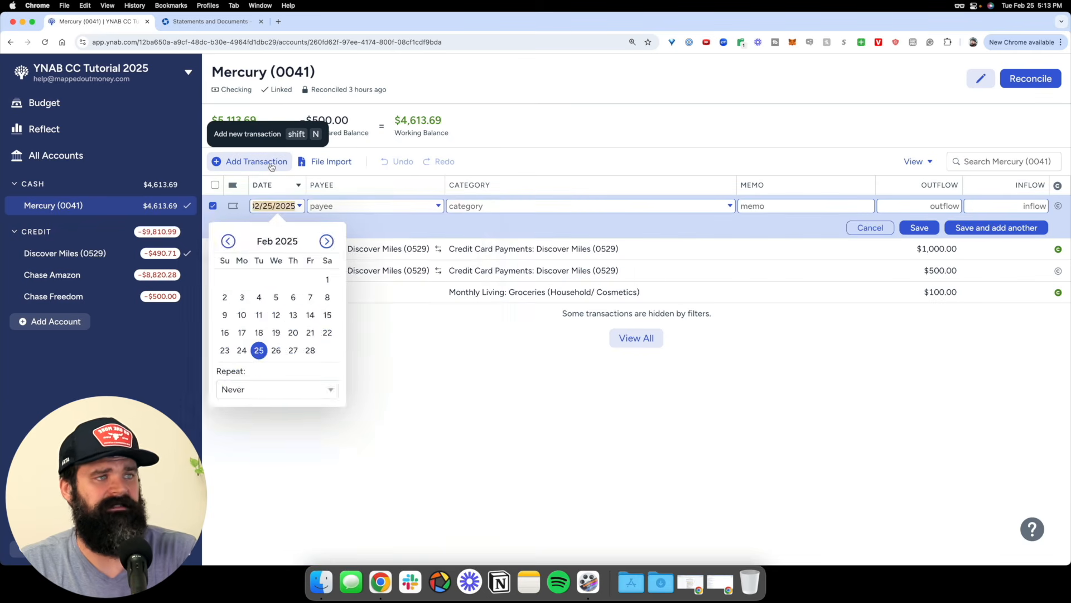
{"action": "key", "text": "Tab"}
{"action": "type", "text": "Chase "}
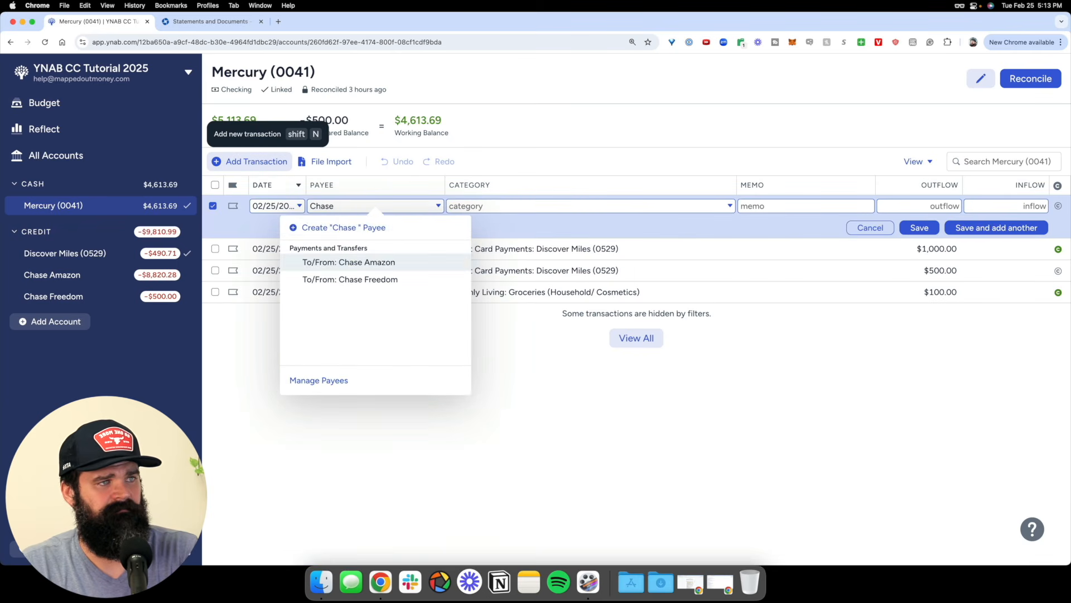
{"action": "type", "text": "Mobile Payment"}
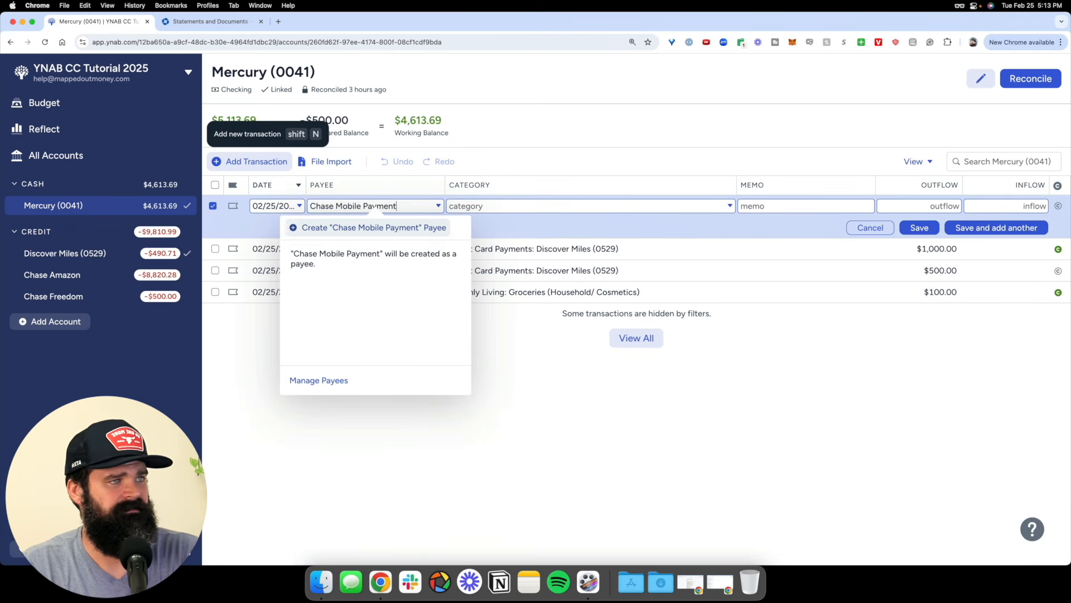
{"action": "key", "text": "Return"}
{"action": "key", "text": "Tab"}
{"action": "key", "text": "Tab"}
{"action": "type", "text": "500"}
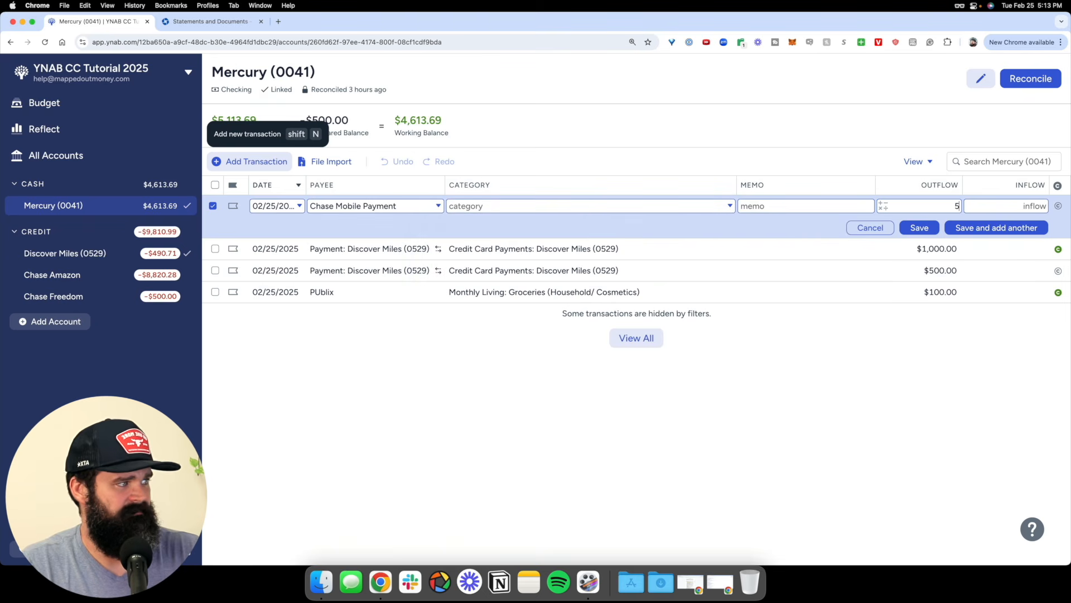
{"action": "key", "text": "Return"}
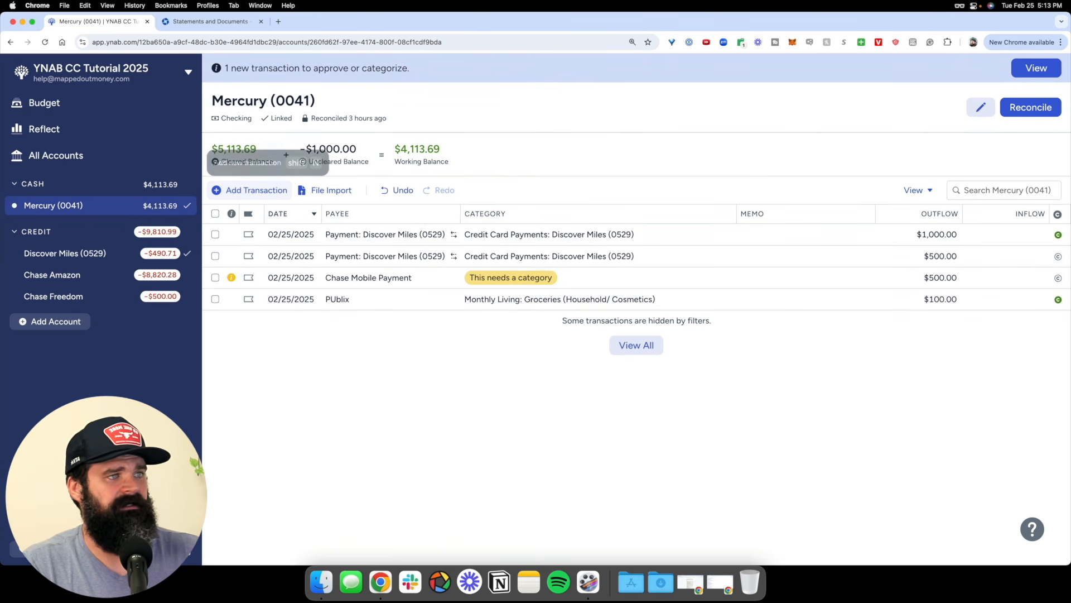
- Delete the two Discover Miles payment transactions of 1,000 and 500 from the Mercury checking account
{"action": "left_click", "coordinate": [421, 238]}
{"action": "left_click", "coordinate": [407, 255], "text": "shift"}
{"action": "key", "text": "Delete"}
- Change the payee of the 500 Chase Mobile Payment transaction to Payment to: Chase Amazon and mark it cleared
{"action": "left_click", "coordinate": [373, 234]}
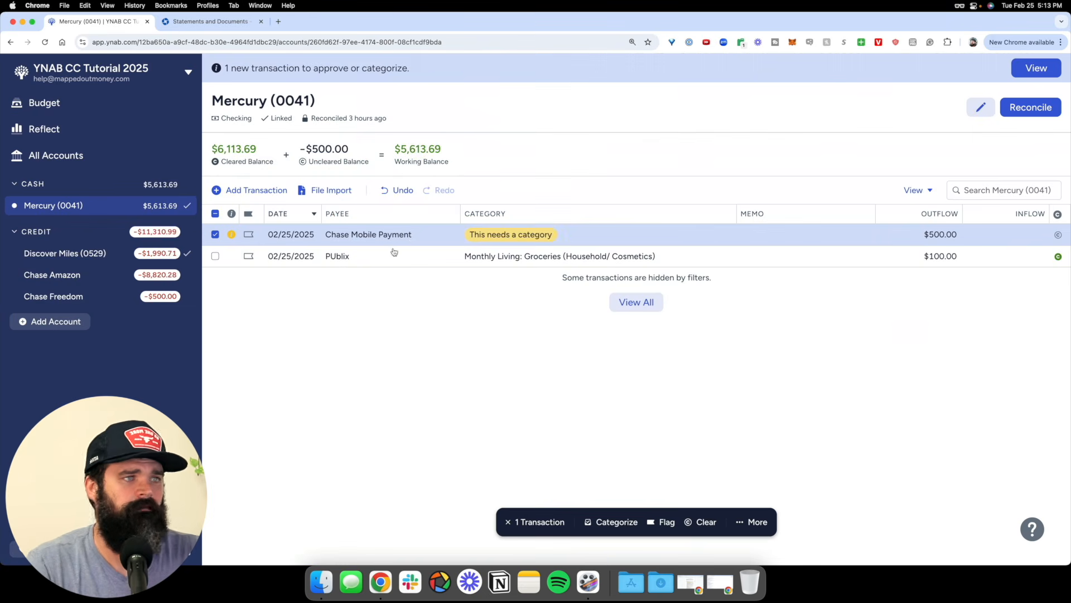
{"action": "left_click", "coordinate": [393, 241]}
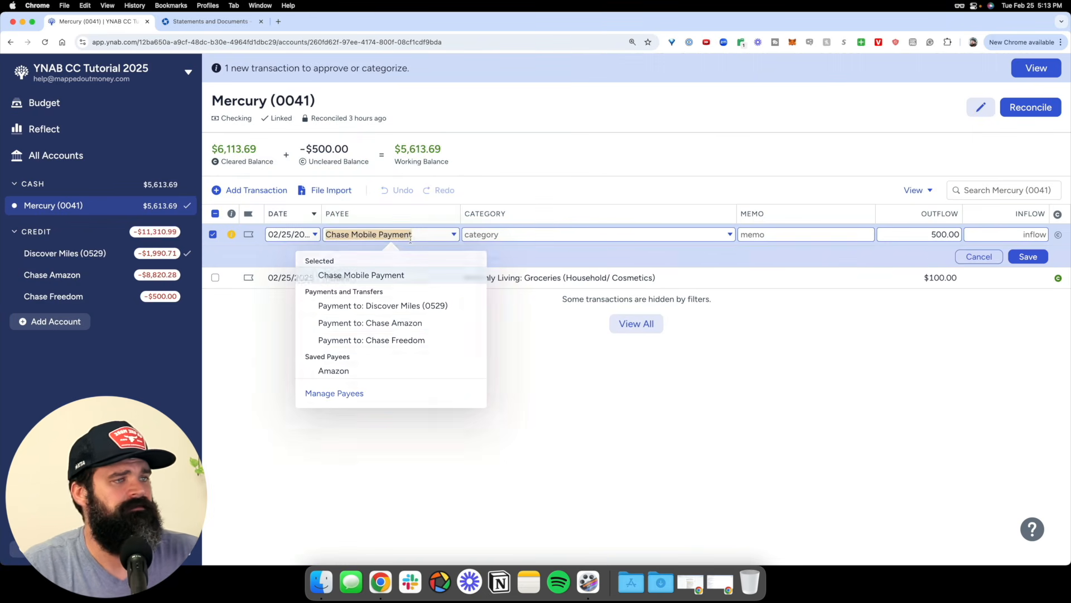
{"action": "left_click", "coordinate": [404, 324]}
{"action": "left_click", "coordinate": [1029, 256]}
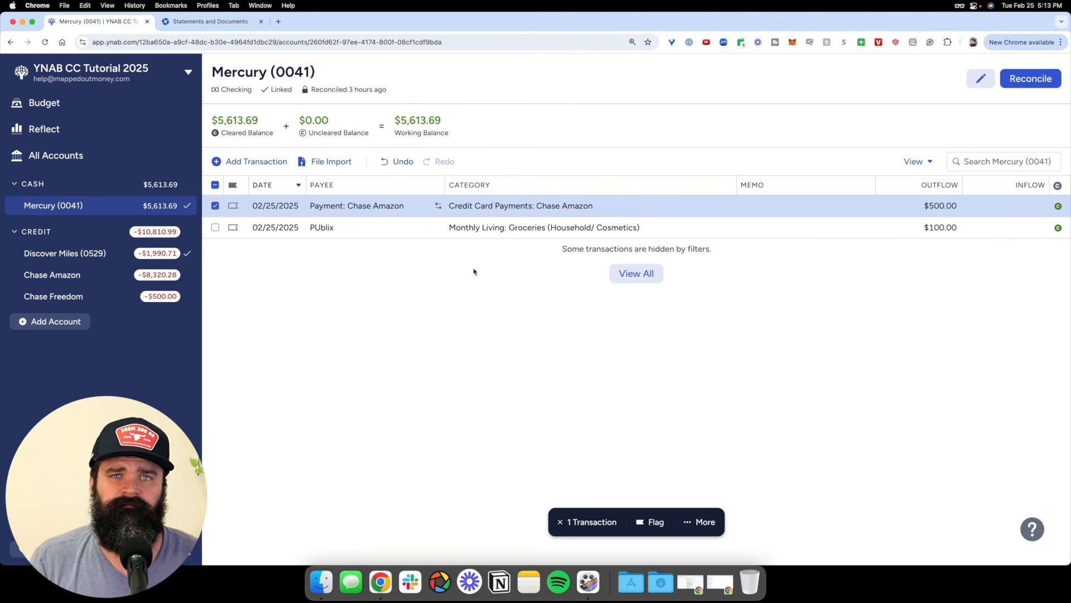
- Add a cleared transaction in the Mercury checking account as a payment to Chase Amazon with an outflow of 150
{"action": "left_click", "coordinate": [250, 161]}
{"action": "key", "text": "Tab"}
{"action": "type", "text": "Chase Mobile Payment"}
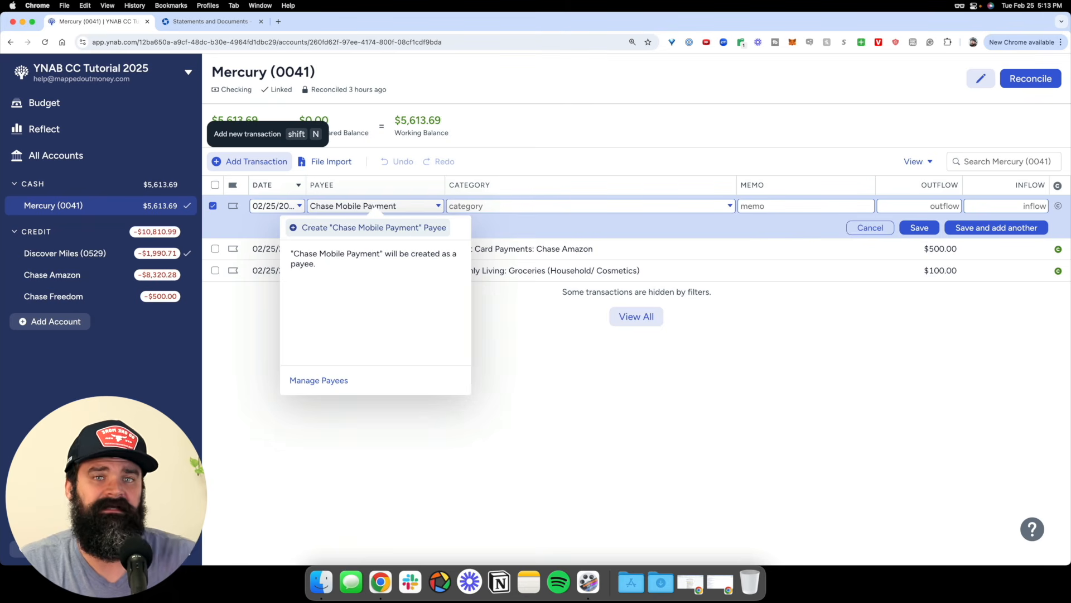
{"action": "key", "text": "ctrl+a"}
{"action": "type", "text": "chase"}
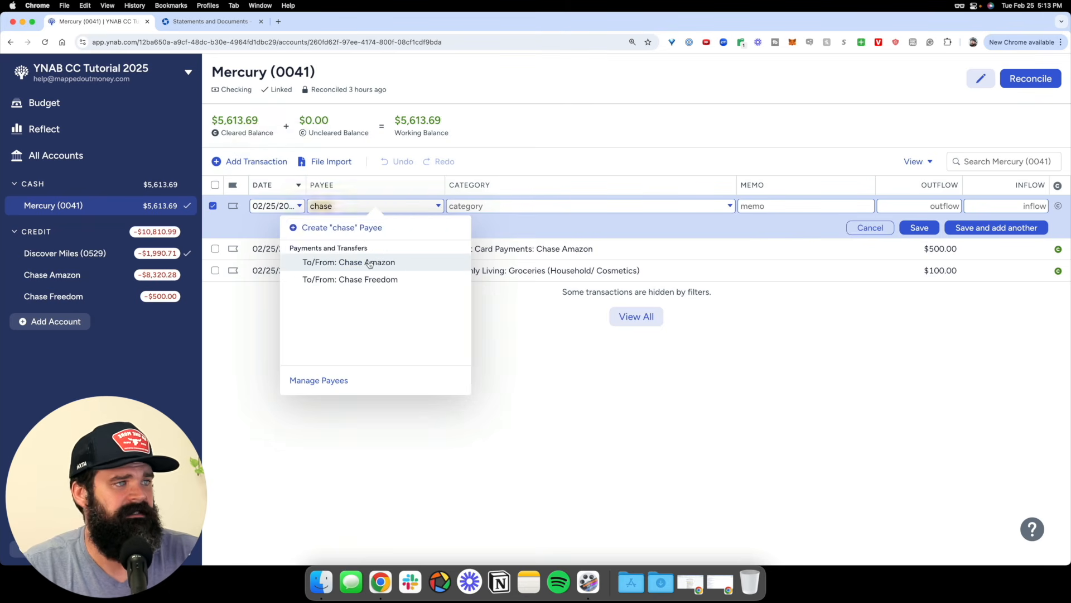
{"action": "left_click", "coordinate": [369, 262]}
{"action": "left_click", "coordinate": [953, 206]}
{"action": "type", "text": "150"}
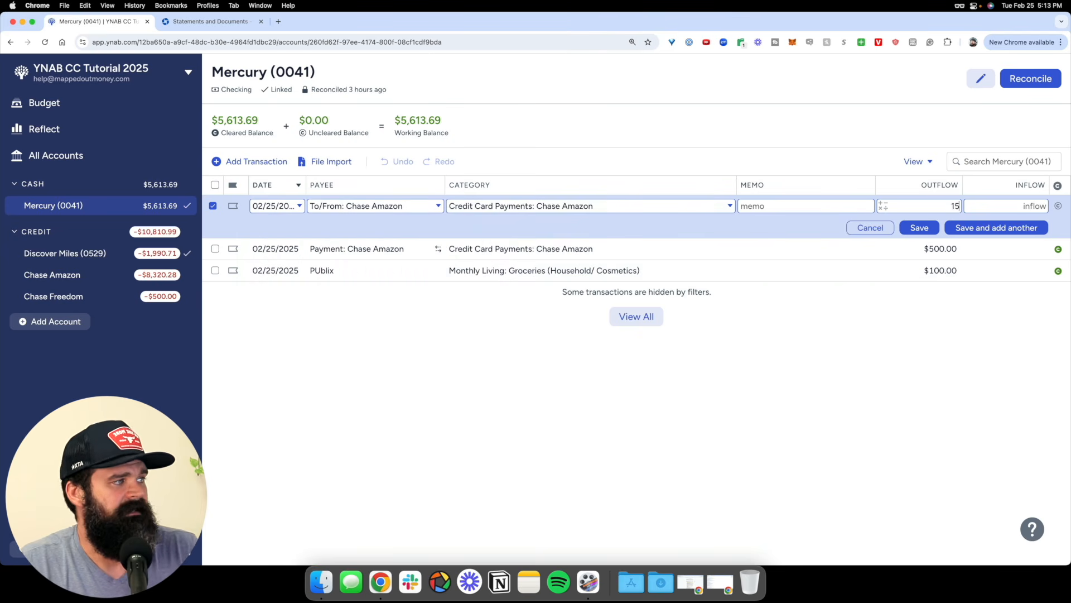
{"action": "key", "text": "Return"}
{"action": "key", "text": "c"}
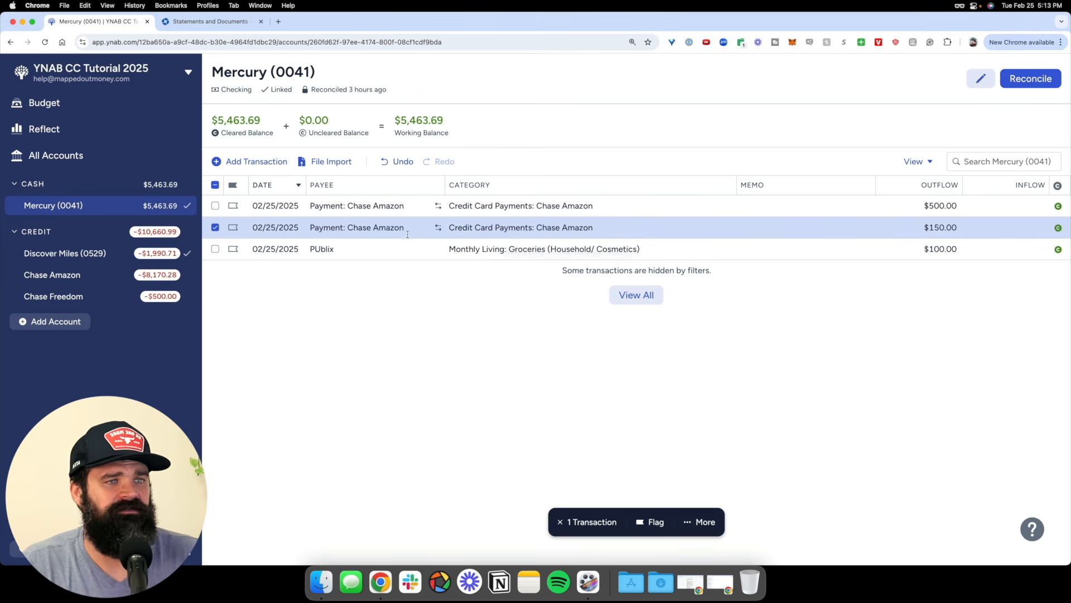
- Change the payee of the 150 payment to Payment to: Chase Freedom and save the transaction
{"action": "scroll", "coordinate": [72, 293], "scroll_direction": "up", "scroll_amount": 5}
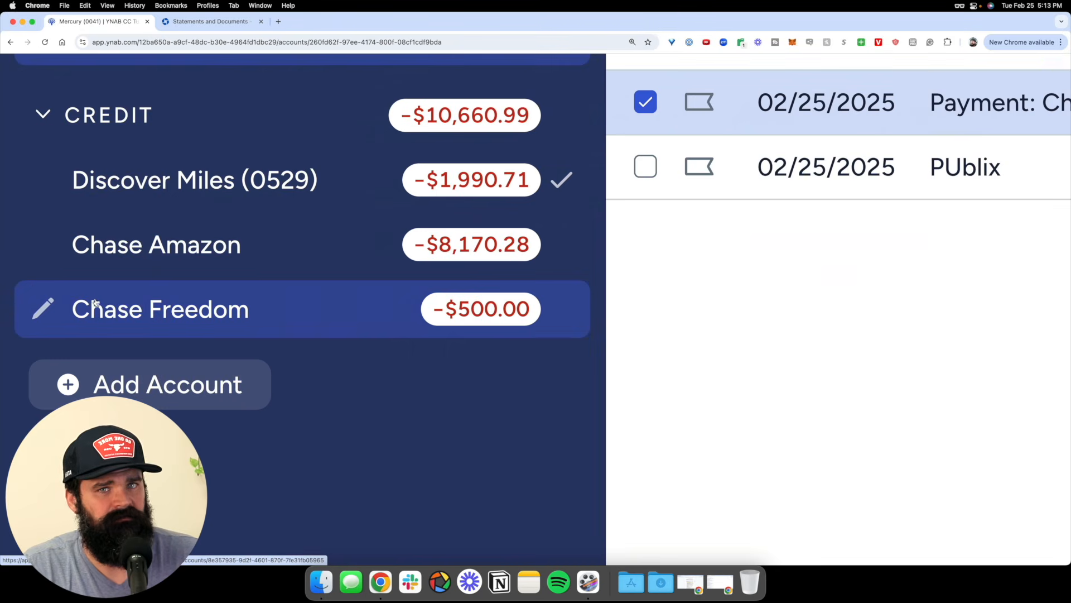
{"action": "scroll", "coordinate": [102, 301], "scroll_direction": "down", "scroll_amount": 5}
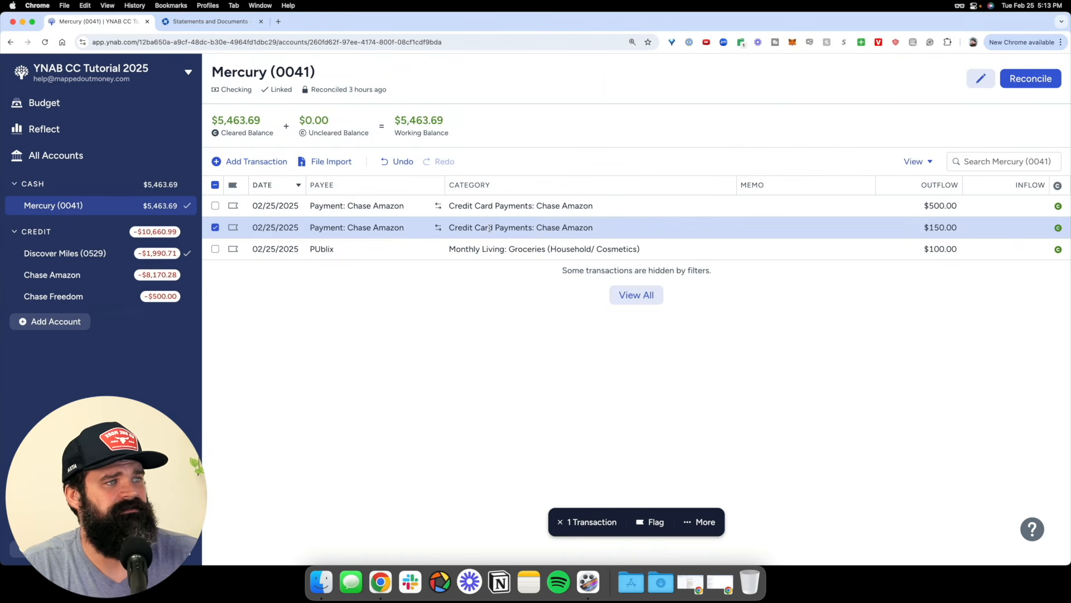
{"action": "left_click", "coordinate": [498, 229]}
{"action": "left_click", "coordinate": [367, 226]}
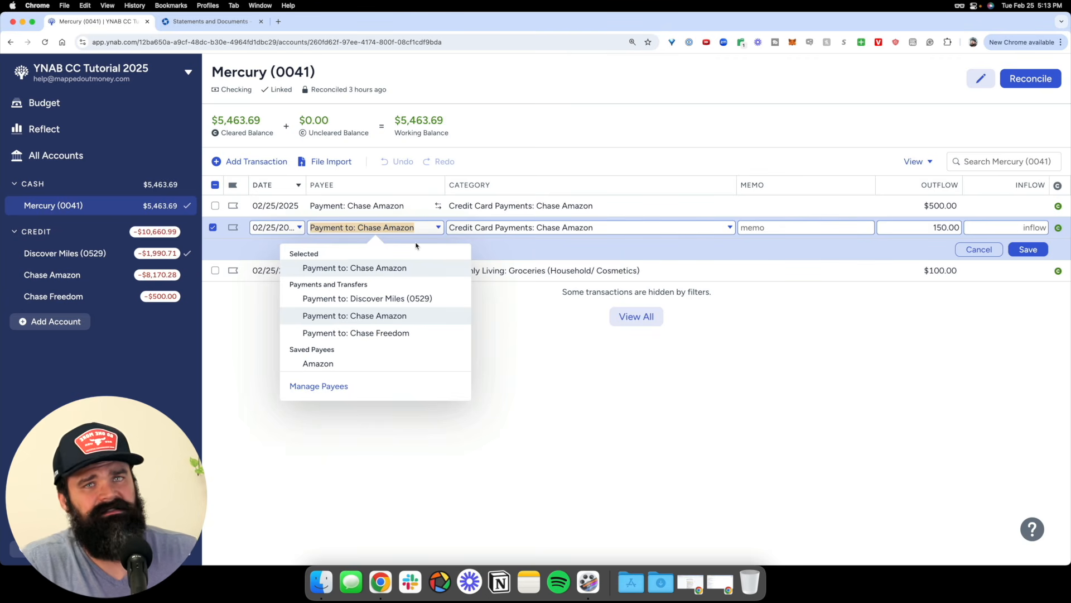
{"action": "left_click", "coordinate": [385, 333]}
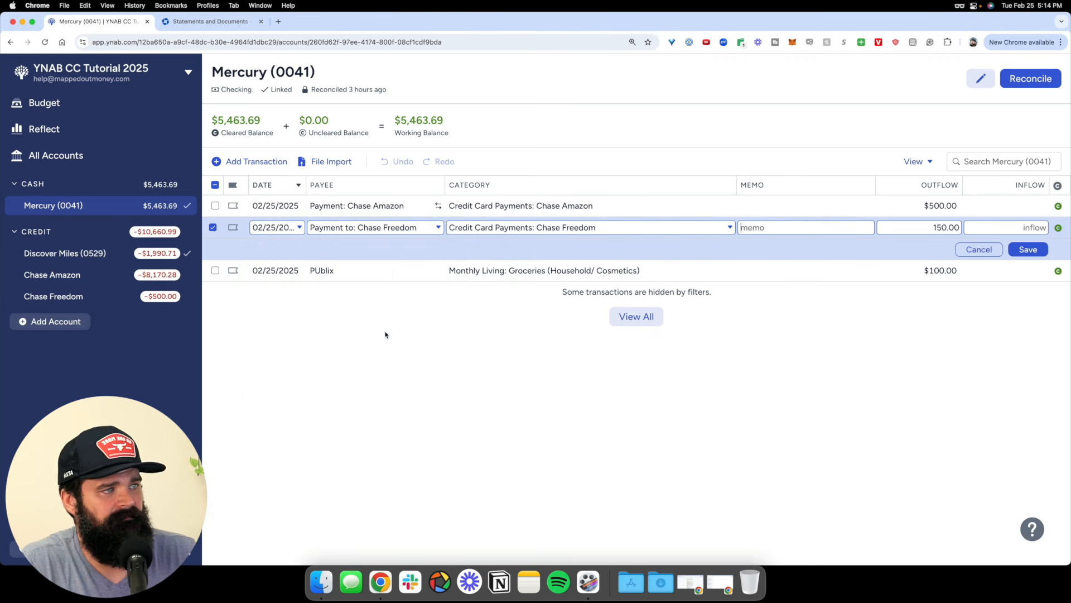
{"action": "left_click", "coordinate": [1028, 250]}
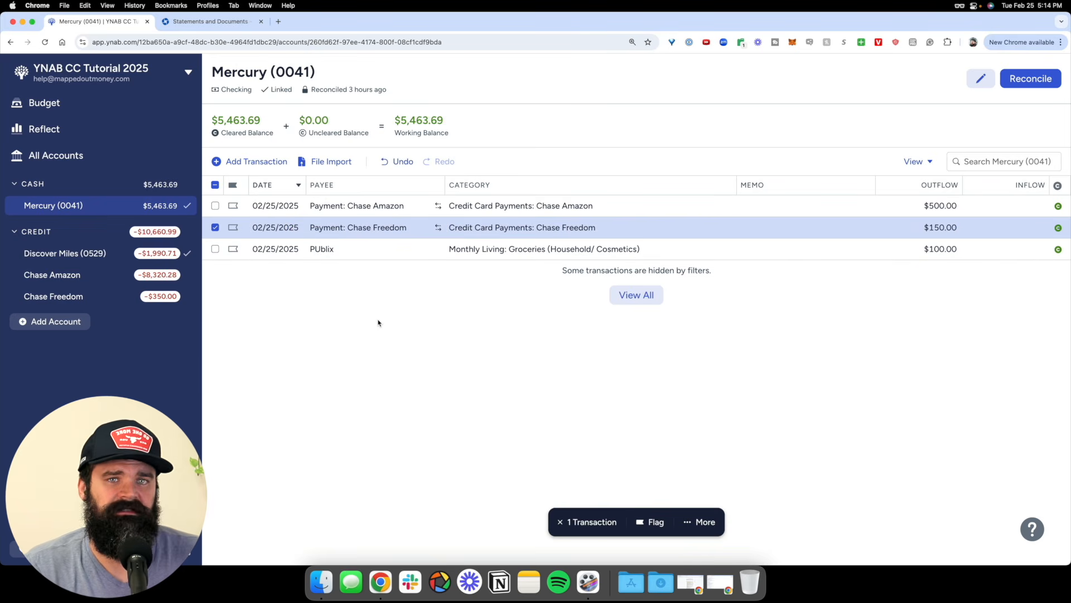
- In the Chase Freedom account, replace the 150 payment's payee with a new payee Chase MObile, leaving the category empty
{"action": "left_click", "coordinate": [165, 301]}
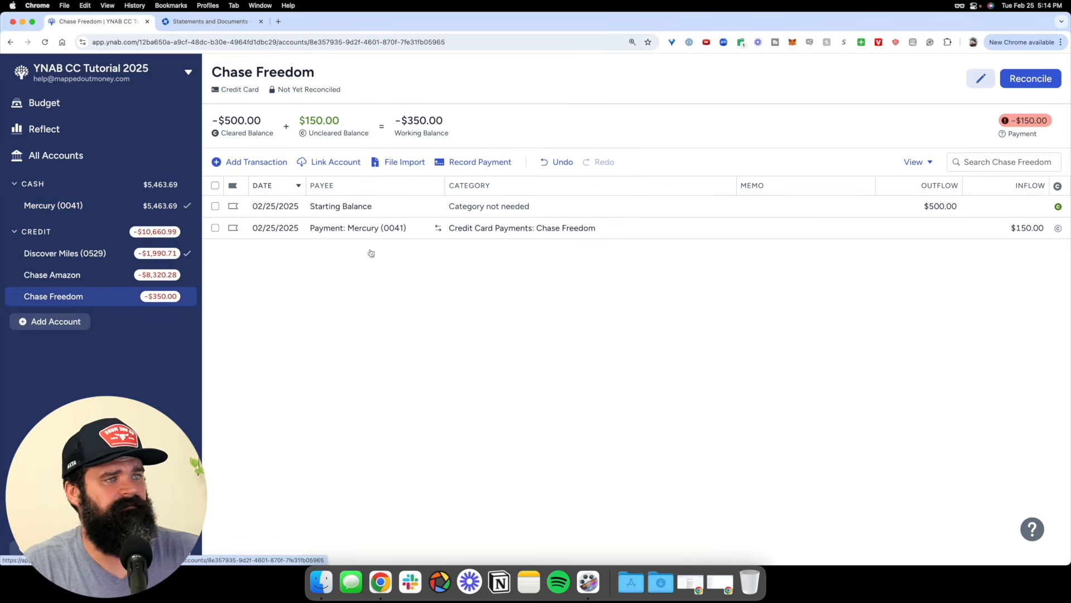
{"action": "left_click", "coordinate": [373, 229]}
{"action": "type", "text": "Chase MObile"}
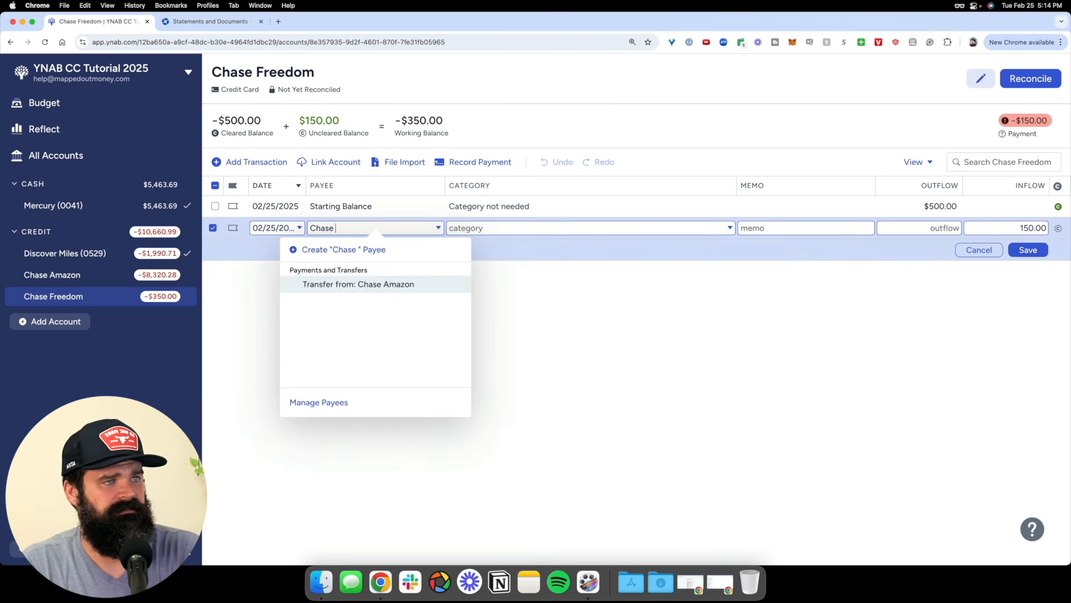
{"action": "key", "text": "Tab"}
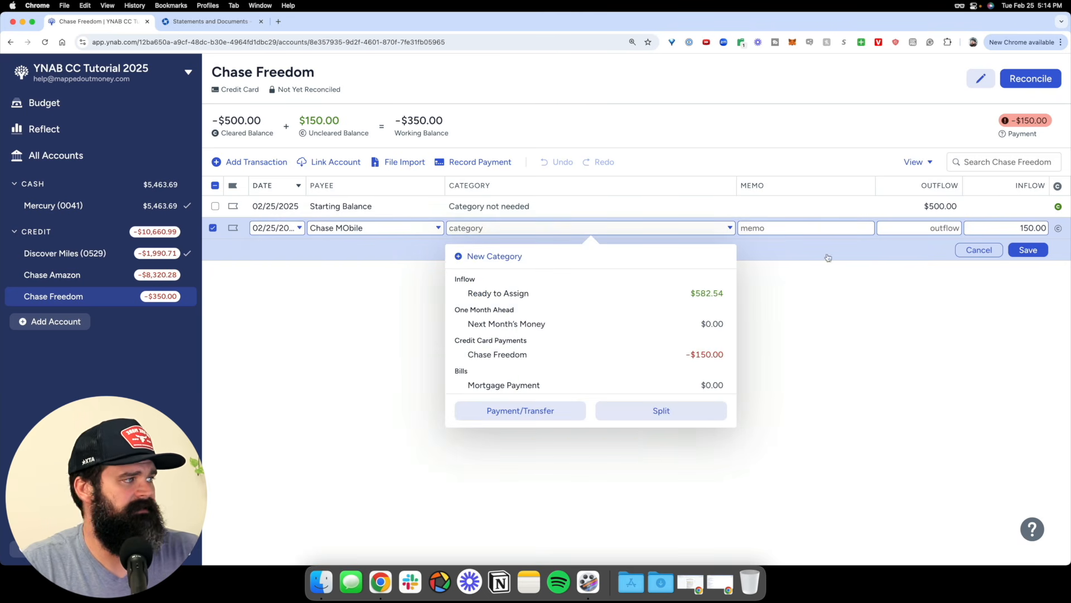
{"action": "left_click", "coordinate": [1029, 249]}
- In the Chase Amazon account, replace the 500 payment's payee with a new payee Chase online, leaving the category empty
{"action": "left_click", "coordinate": [55, 274]}
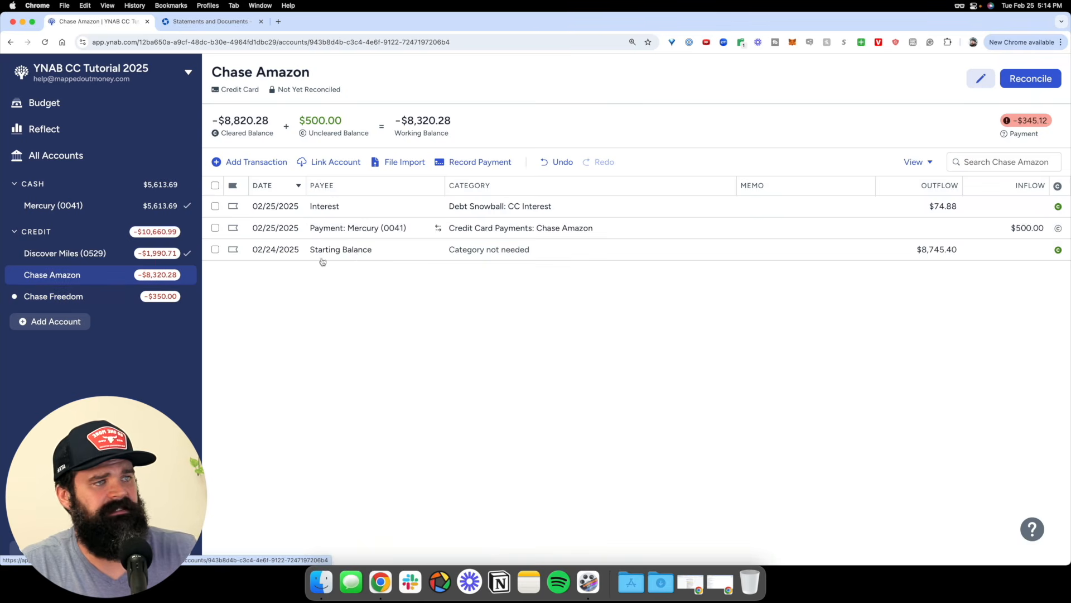
{"action": "left_click", "coordinate": [361, 224]}
{"action": "type", "text": "Chase online"}
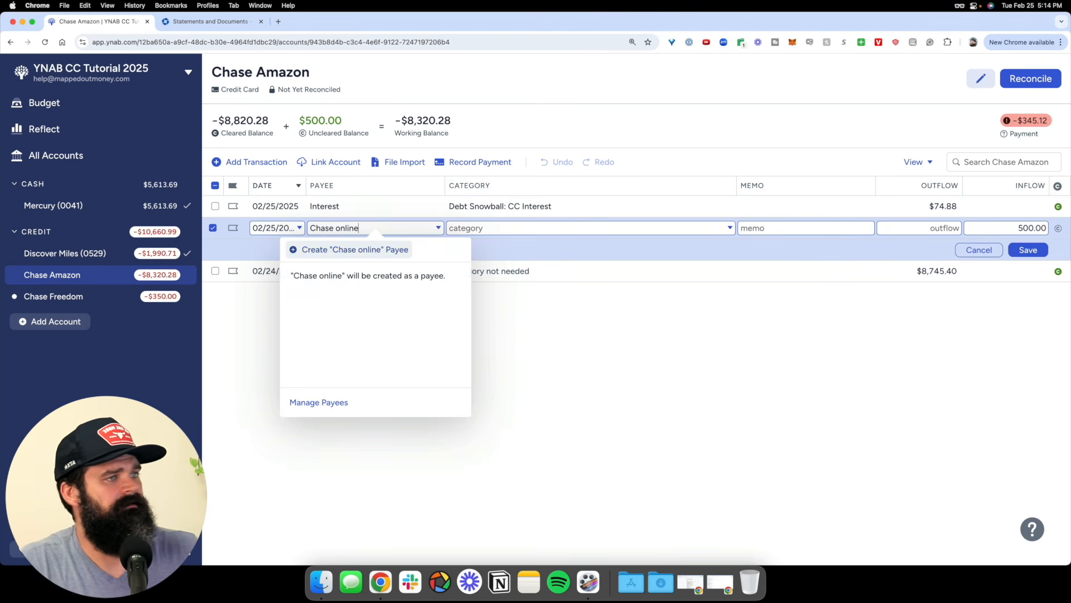
{"action": "key", "text": "Return"}
{"action": "left_click", "coordinate": [1028, 249]}
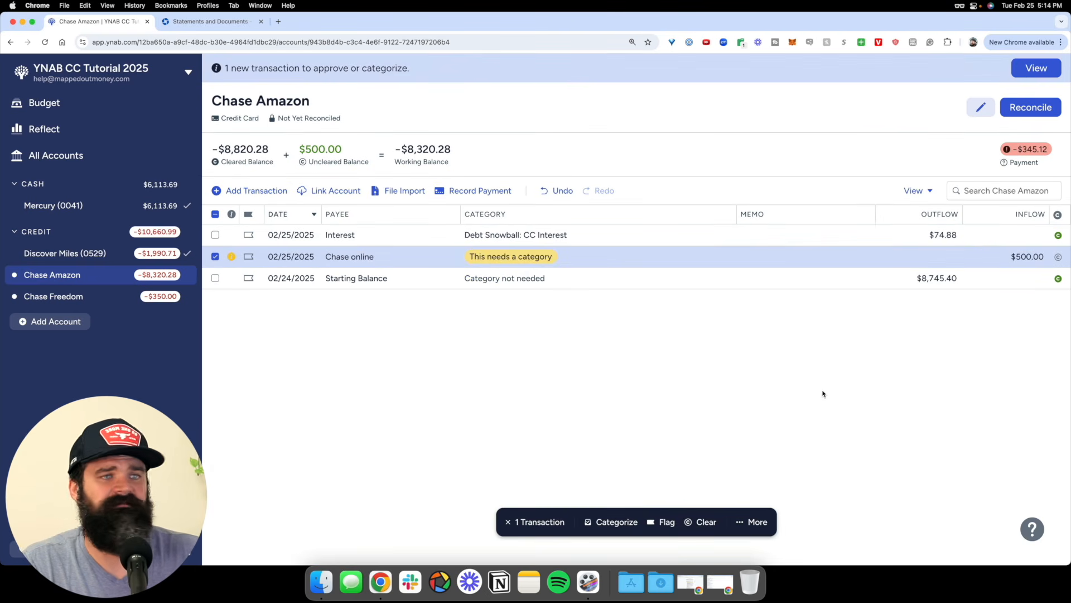
- Remove the category from the PUblix transaction in the Mercury checking account and save it
{"action": "left_click", "coordinate": [109, 208]}
{"action": "left_click", "coordinate": [492, 208]}
{"action": "left_click", "coordinate": [492, 210]}
{"action": "key", "text": "BackSpace"}
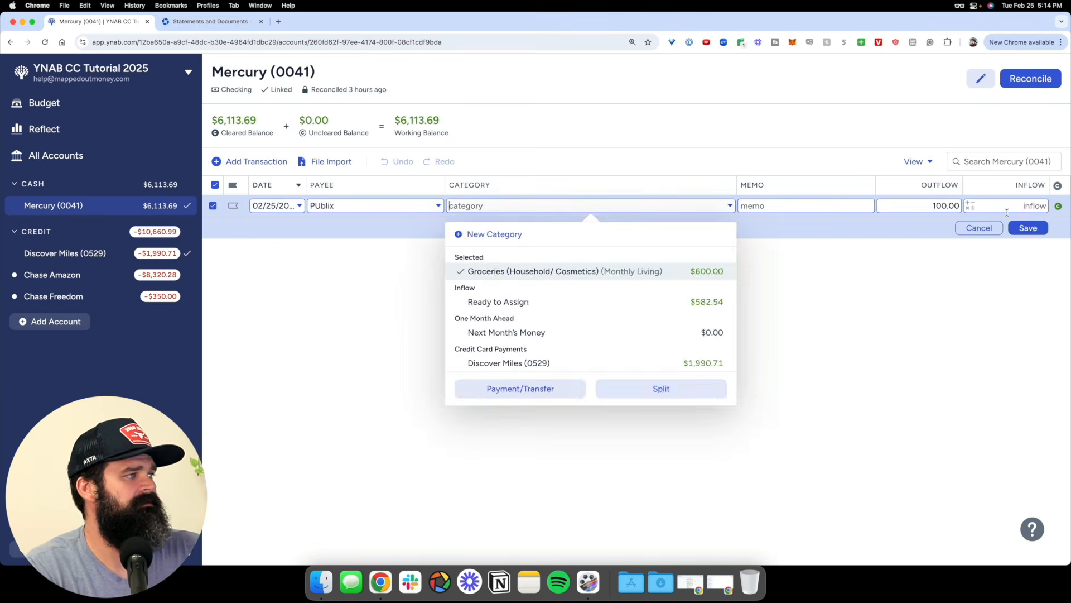
{"action": "left_click", "coordinate": [1033, 229]}
{"action": "left_click", "coordinate": [1034, 230]}
- Examine the accounts flagged for attention and their unapproved or uncategorized transactions across all accounts, and clear that filter
{"action": "scroll", "coordinate": [7, 215], "scroll_direction": "up", "scroll_amount": 5}
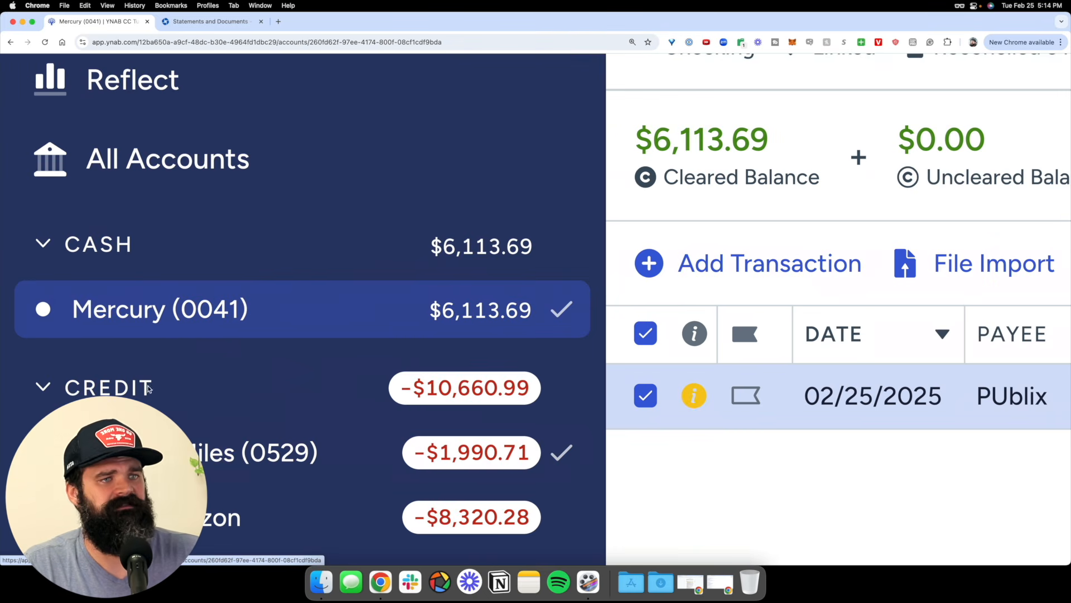
{"action": "scroll", "coordinate": [163, 353], "scroll_direction": "down", "scroll_amount": 2}
{"action": "scroll", "coordinate": [162, 353], "scroll_direction": "down", "scroll_amount": 1}
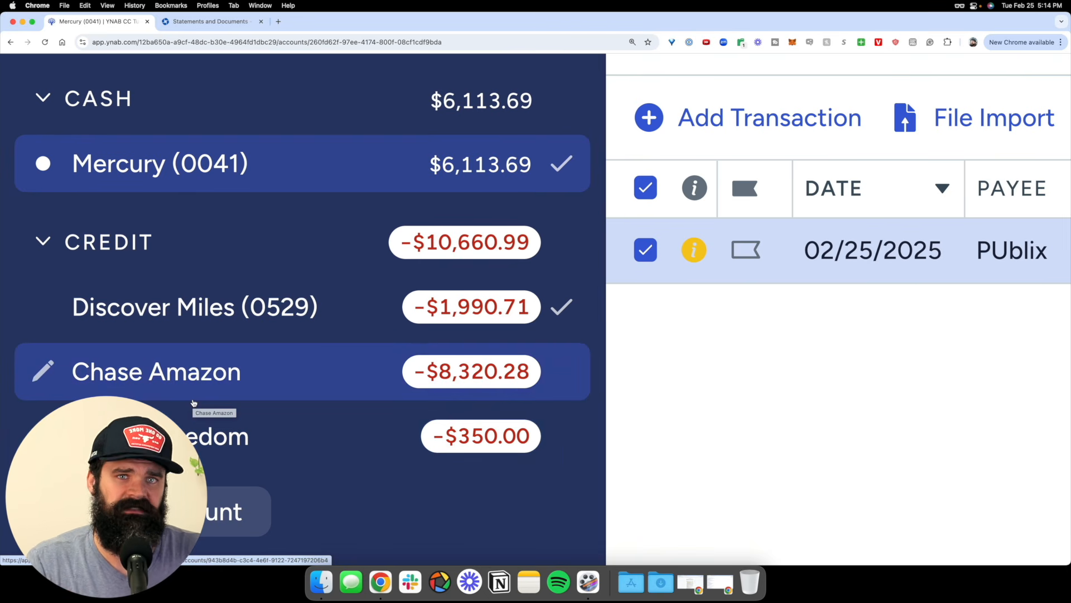
{"action": "scroll", "coordinate": [193, 403], "scroll_direction": "down", "scroll_amount": 5}
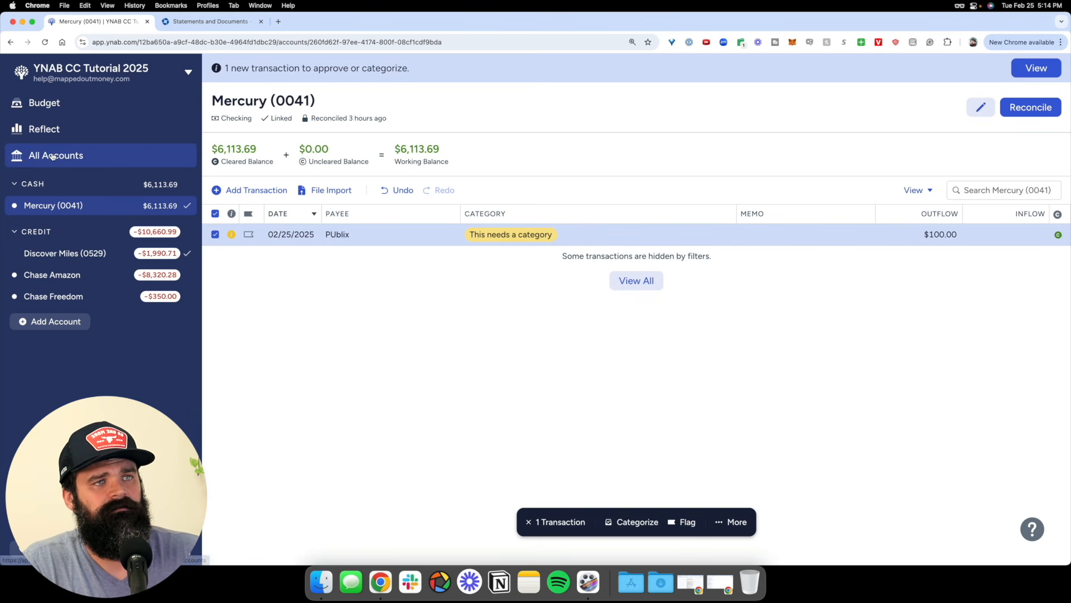
{"action": "scroll", "coordinate": [56, 157], "scroll_direction": "up", "scroll_amount": 5}
{"action": "left_click", "coordinate": [132, 318]}
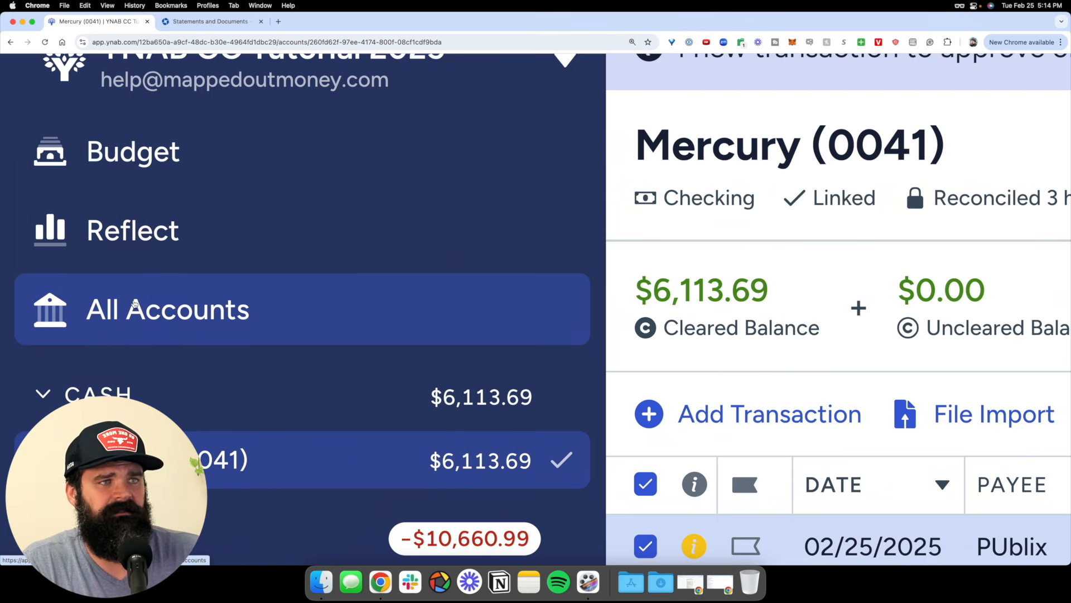
{"action": "scroll", "coordinate": [384, 66], "scroll_direction": "down", "scroll_amount": 5}
{"action": "left_click", "coordinate": [383, 68]}
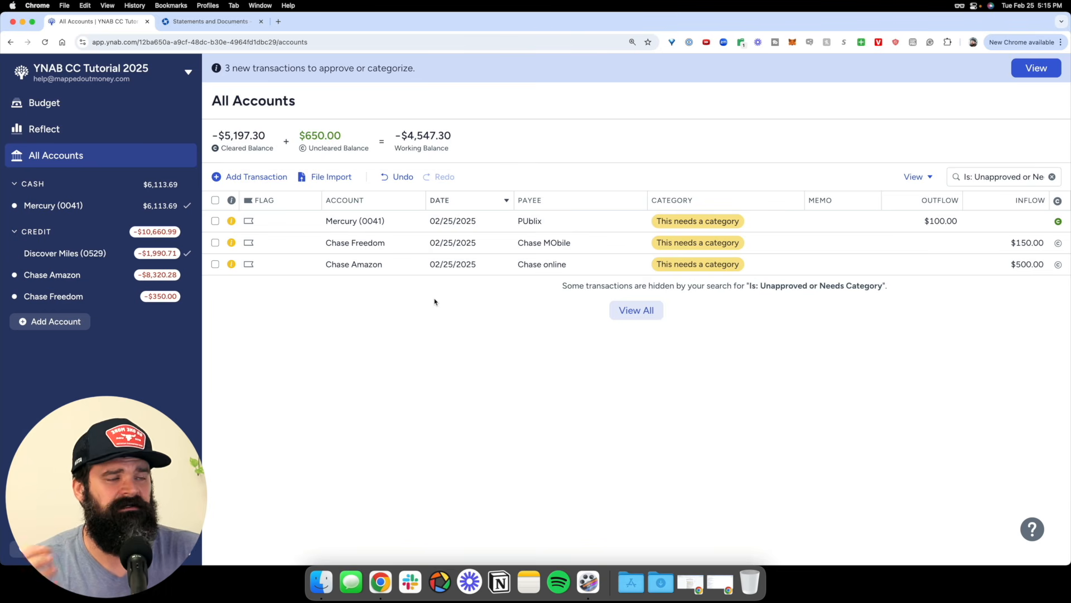
{"action": "left_click", "coordinate": [395, 251]}
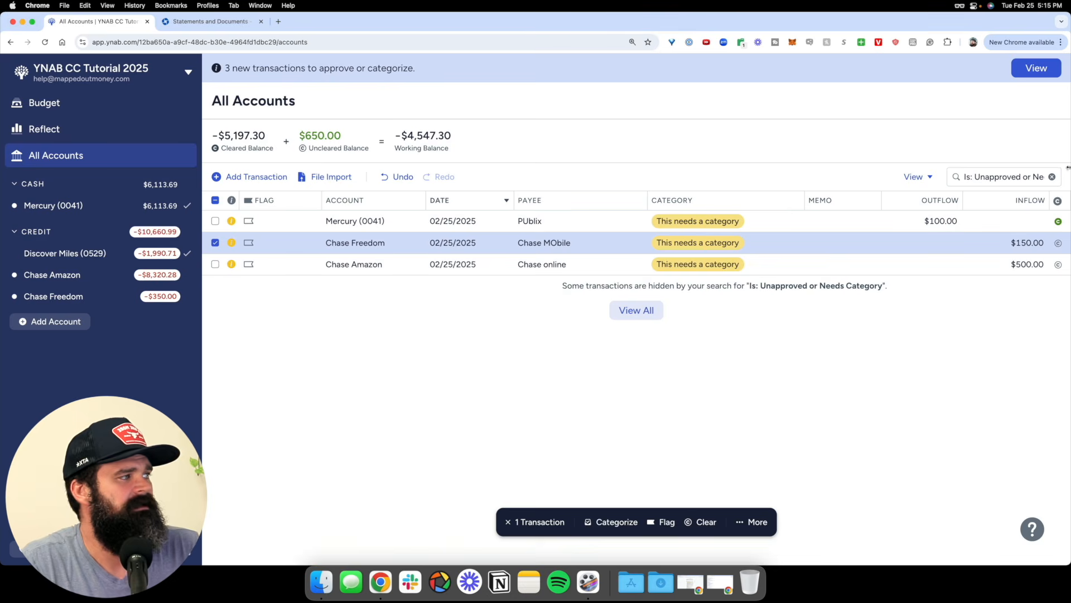
{"action": "left_click", "coordinate": [1052, 176]}
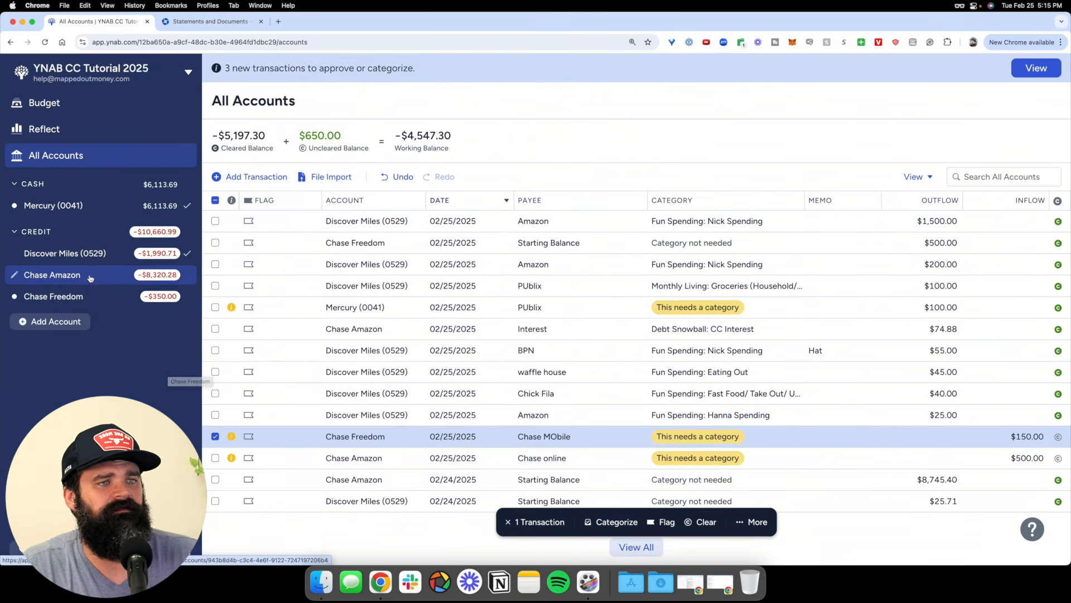
- In the Chase Amazon account, change the payee of the 500 Chase online inflow to a payment from the Mercury checking account
{"action": "left_click", "coordinate": [90, 276]}
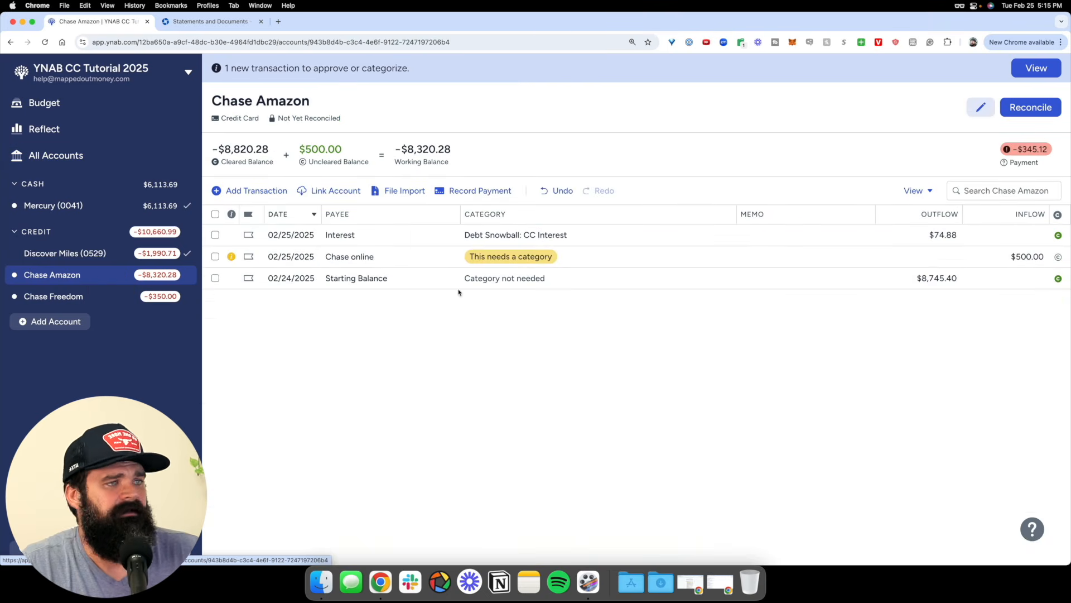
{"action": "left_click", "coordinate": [405, 250]}
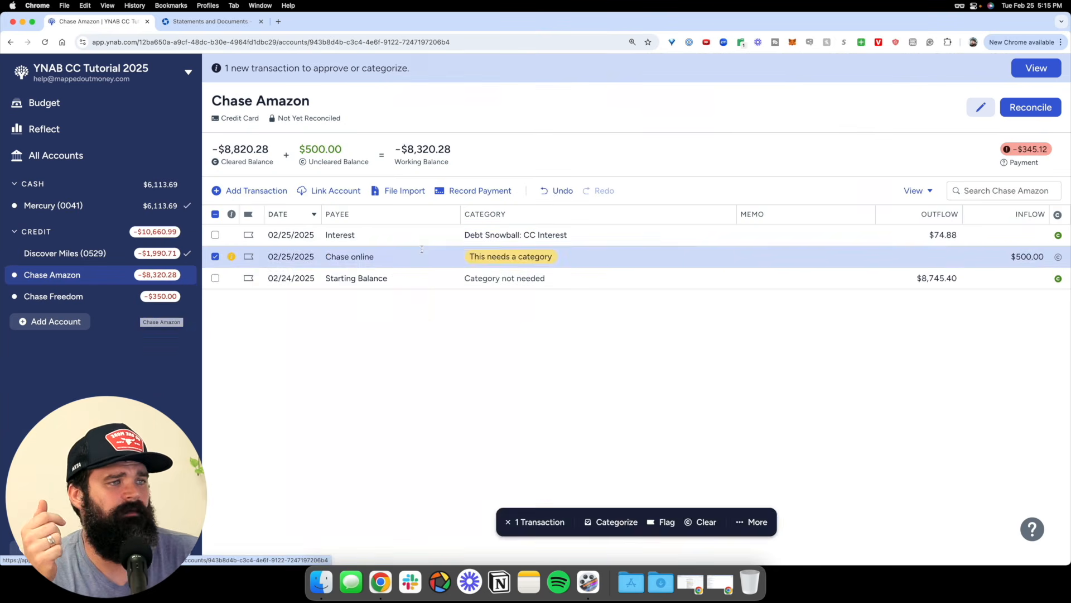
{"action": "left_click", "coordinate": [400, 258]}
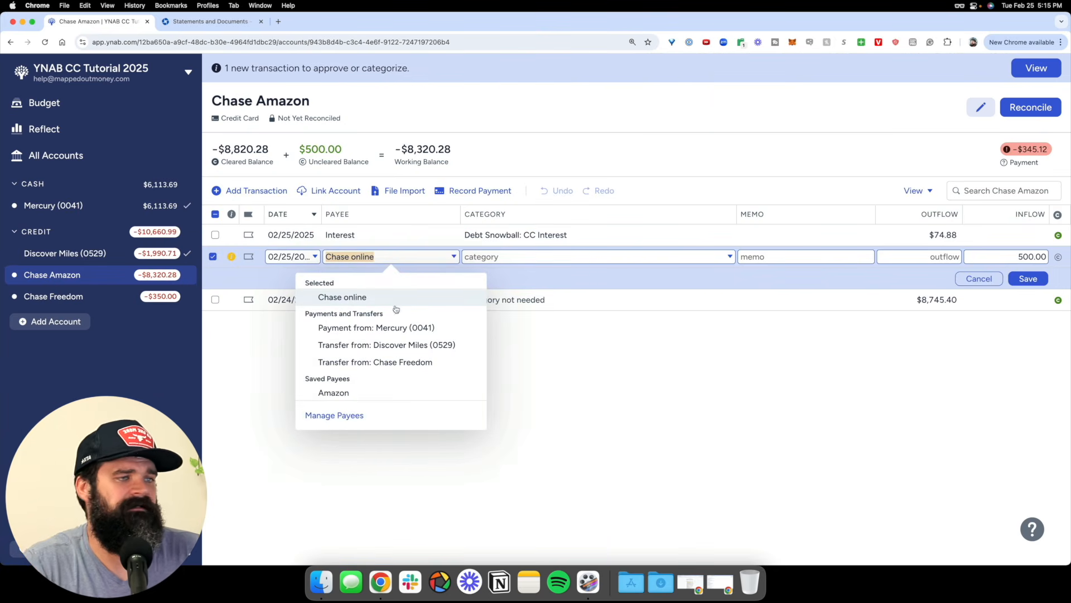
{"action": "left_click", "coordinate": [398, 329]}
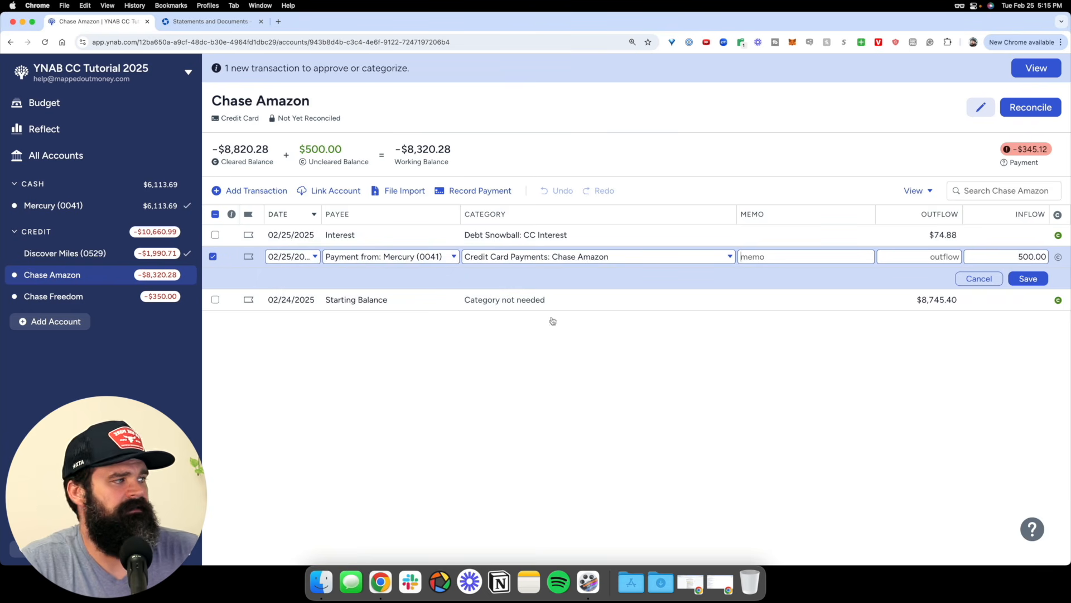
{"action": "left_click", "coordinate": [1028, 279]}
- Set the 150 Chase MObile inflow in Chase Freedom as a payment from Mercury checking, and view the Mercury register
{"action": "left_click", "coordinate": [167, 301]}
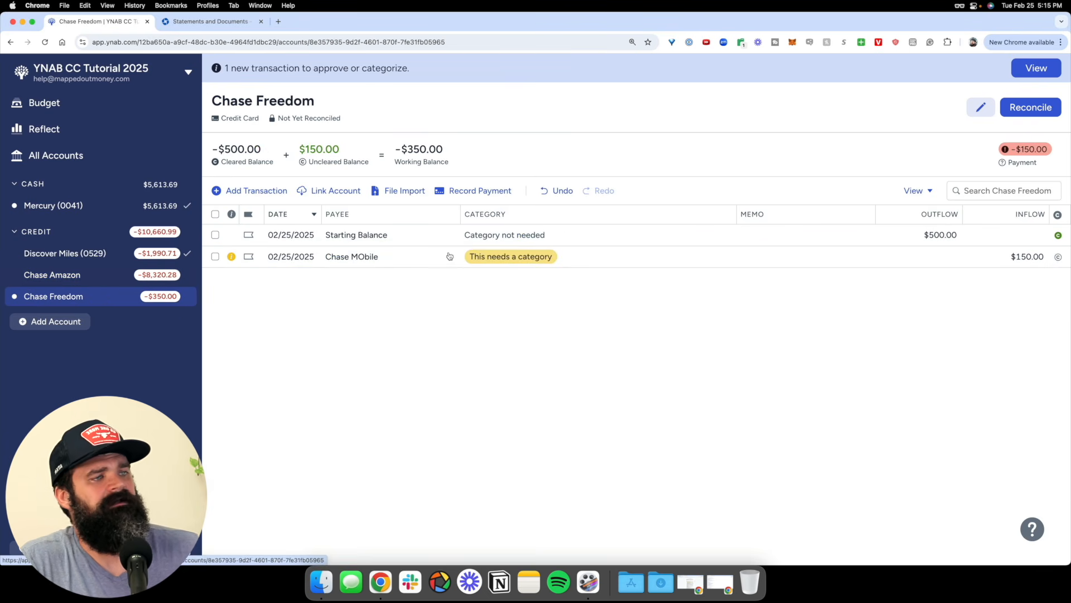
{"action": "left_click", "coordinate": [407, 257]}
{"action": "left_click", "coordinate": [407, 256]}
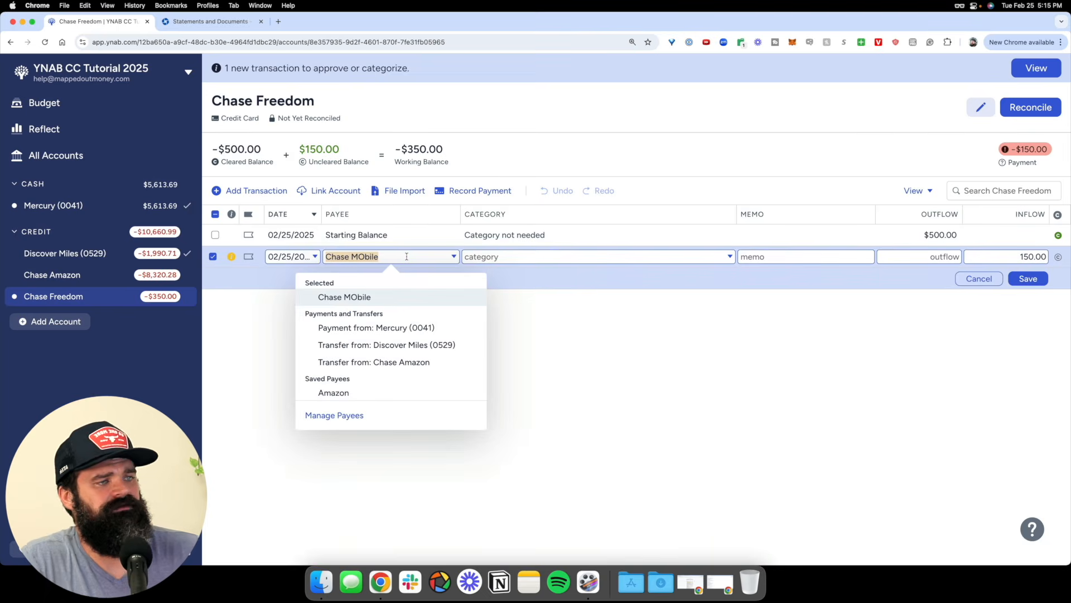
{"action": "left_click", "coordinate": [395, 328]}
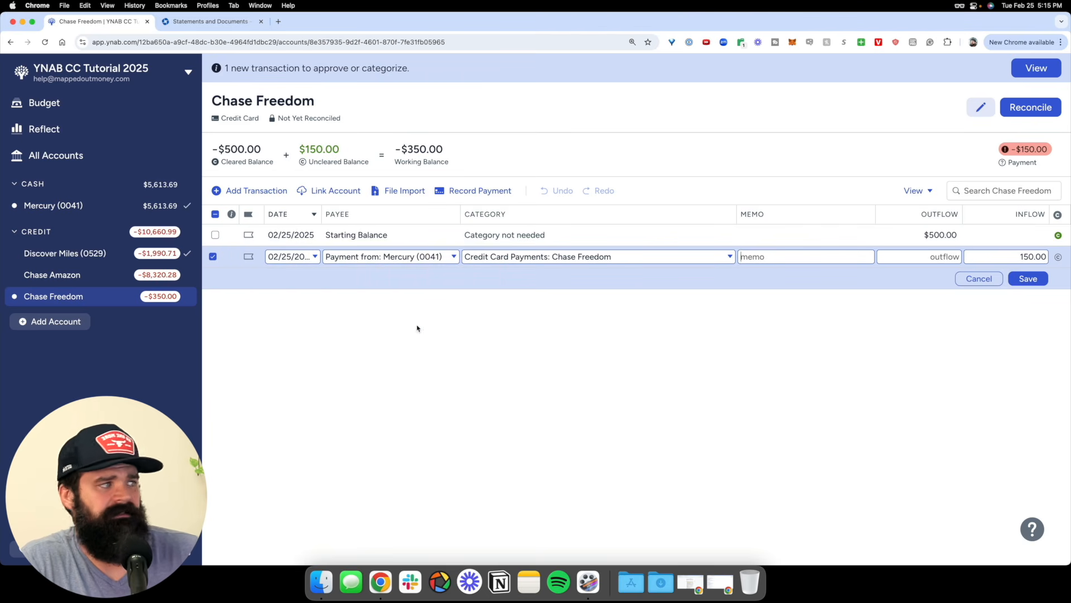
{"action": "left_click", "coordinate": [1027, 279]}
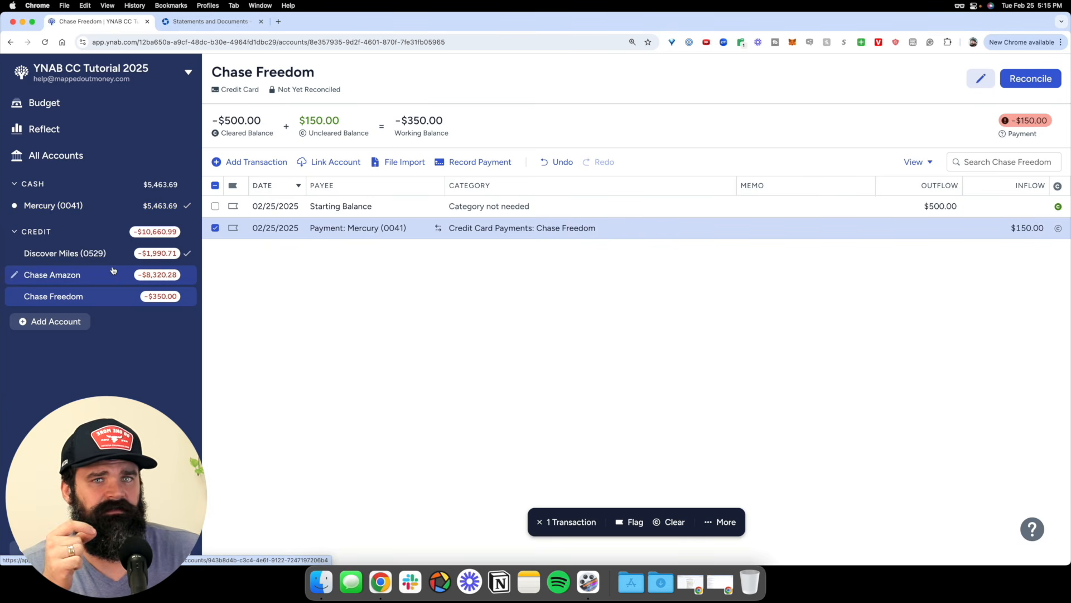
{"action": "left_click", "coordinate": [95, 206]}
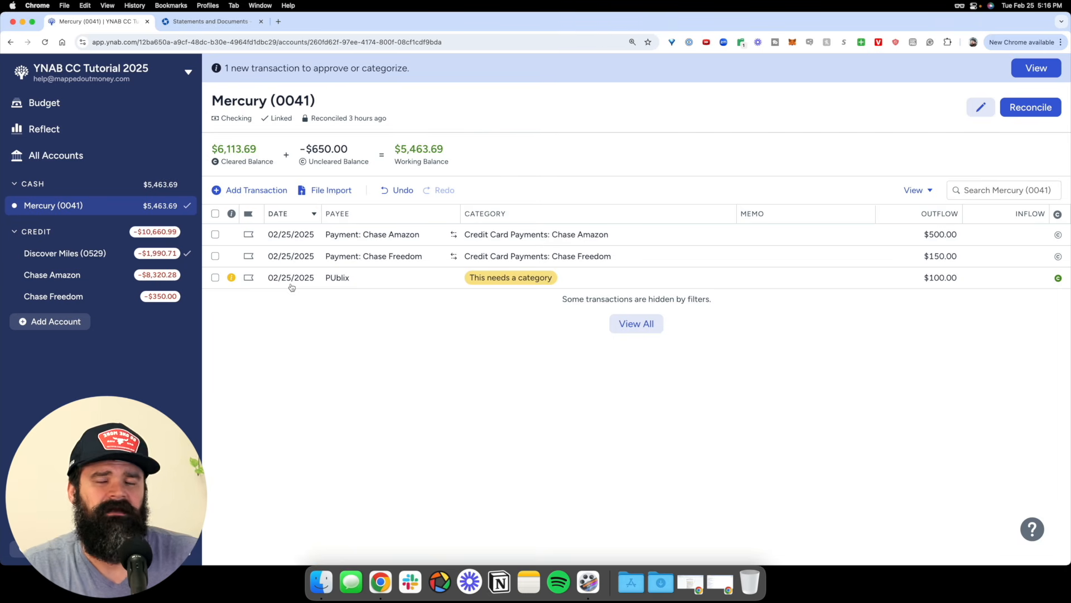
- Add a renaming rule to the Chase Amazon transfer payee for imported payees containing "Chase MObile"
{"action": "left_click", "coordinate": [88, 69]}
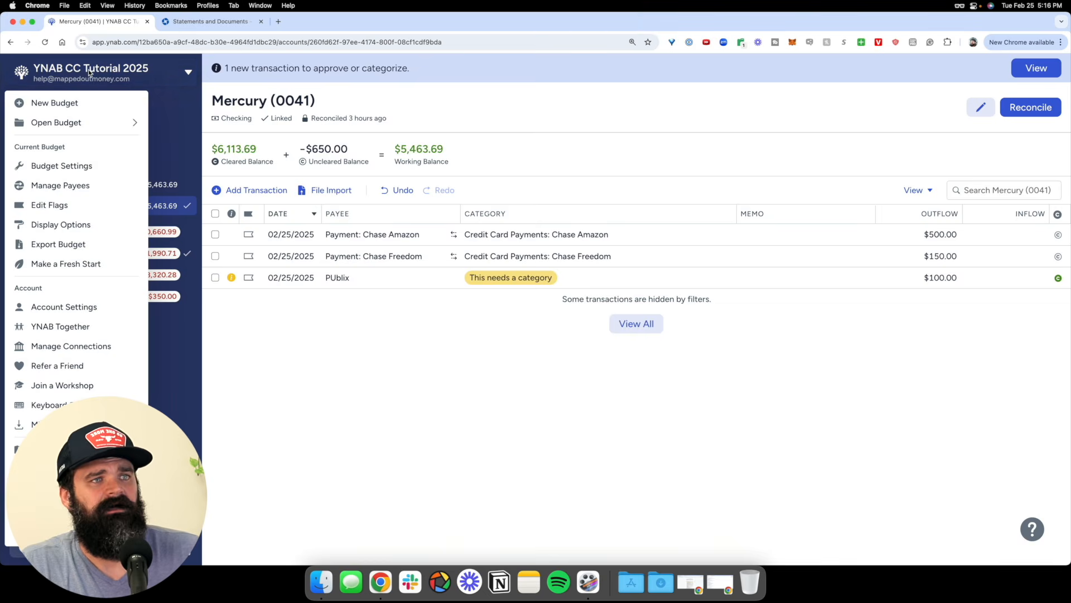
{"action": "left_click", "coordinate": [78, 185]}
{"action": "type", "text": "chase"}
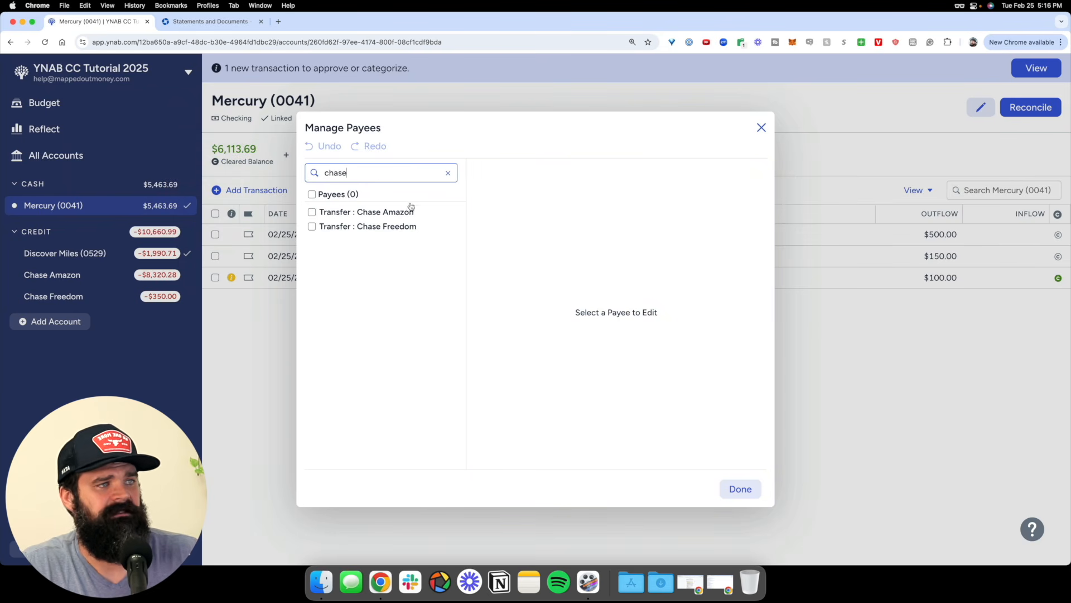
{"action": "left_click", "coordinate": [404, 212]}
{"action": "left_click", "coordinate": [604, 240]}
{"action": "type", "text": "Chase MObile"}
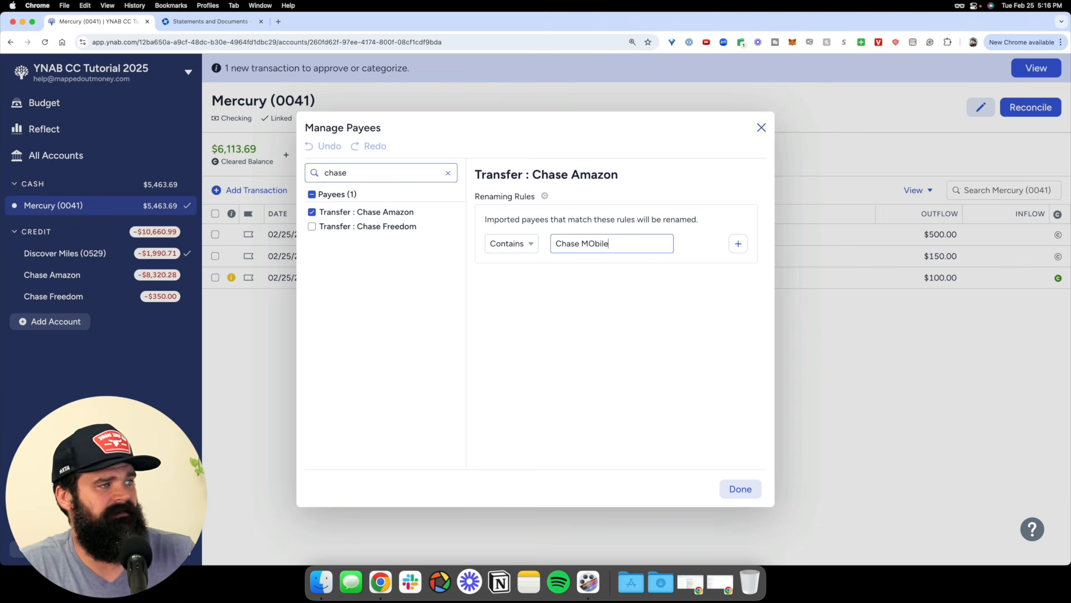
{"action": "left_click", "coordinate": [738, 244]}
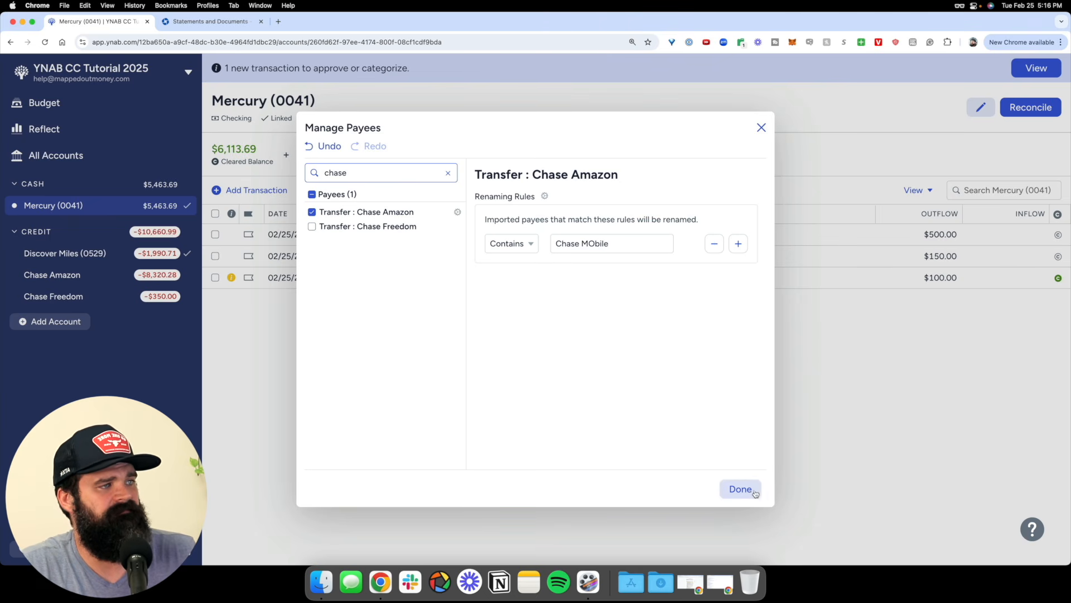
- Add a second renaming rule to the Chase Amazon transfer payee containing "Online Payment Thank You" and finish managing payees
{"action": "left_click", "coordinate": [738, 243]}
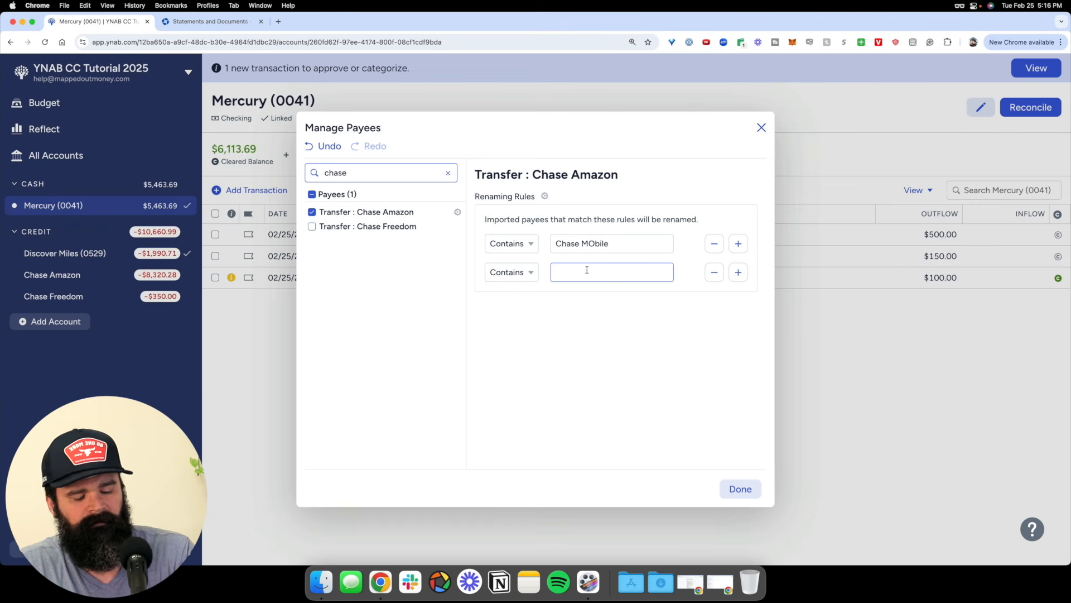
{"action": "type", "text": "Online Payment Thank You"}
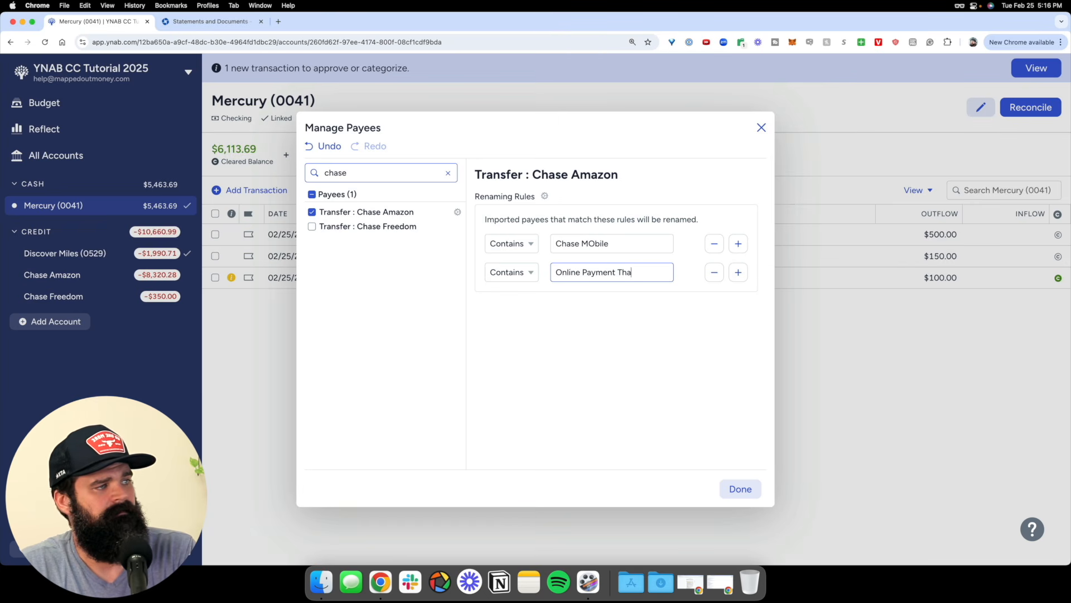
{"action": "left_click", "coordinate": [738, 273]}
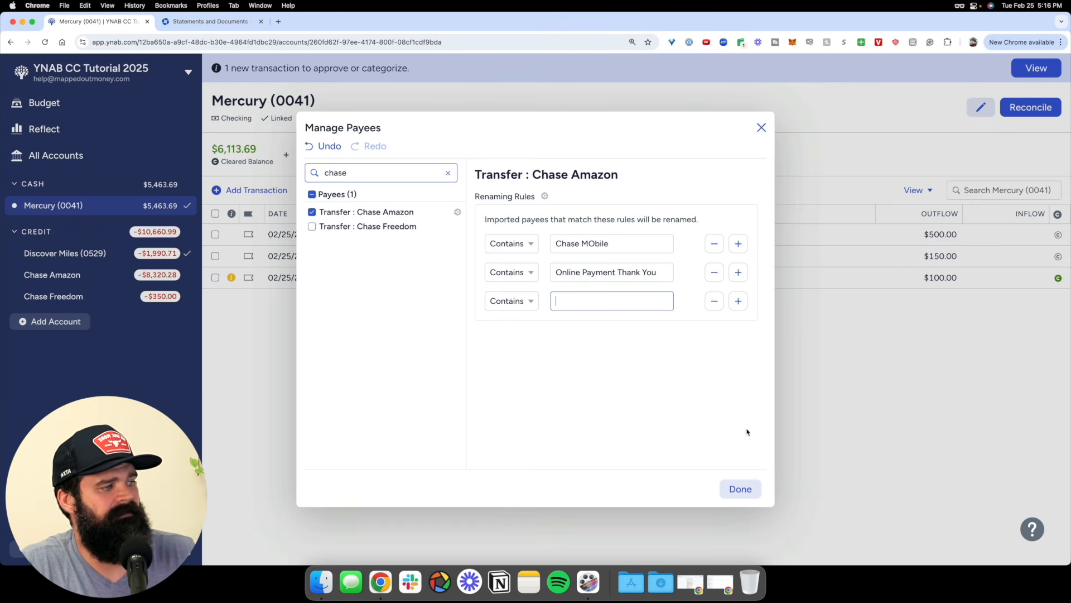
{"action": "left_click", "coordinate": [741, 489]}
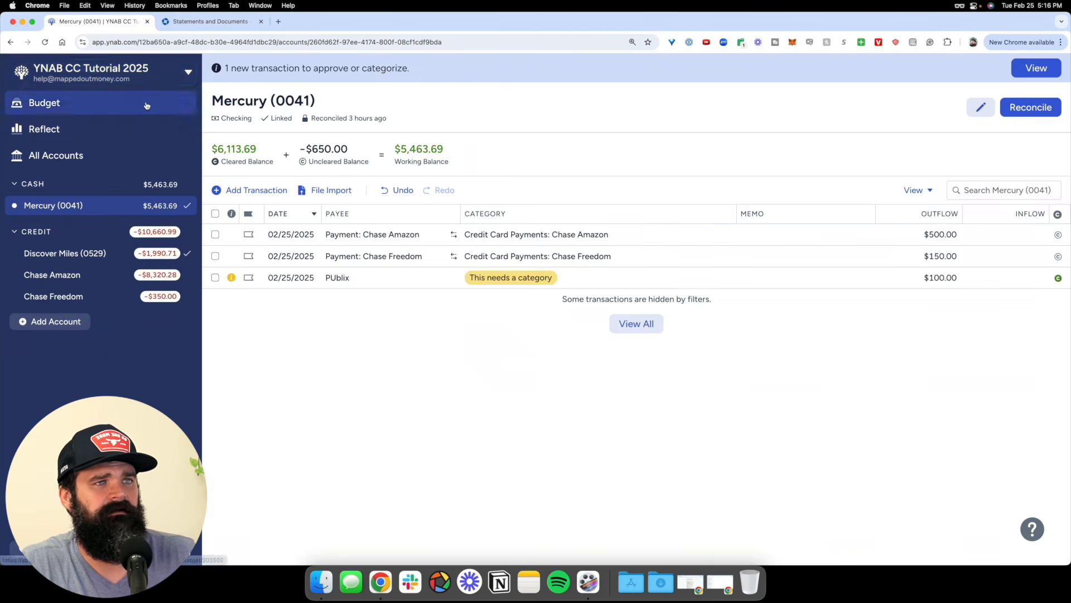
- Remove both renaming rules from the Chase Amazon transfer payee and finish managing payees
{"action": "left_click", "coordinate": [94, 76]}
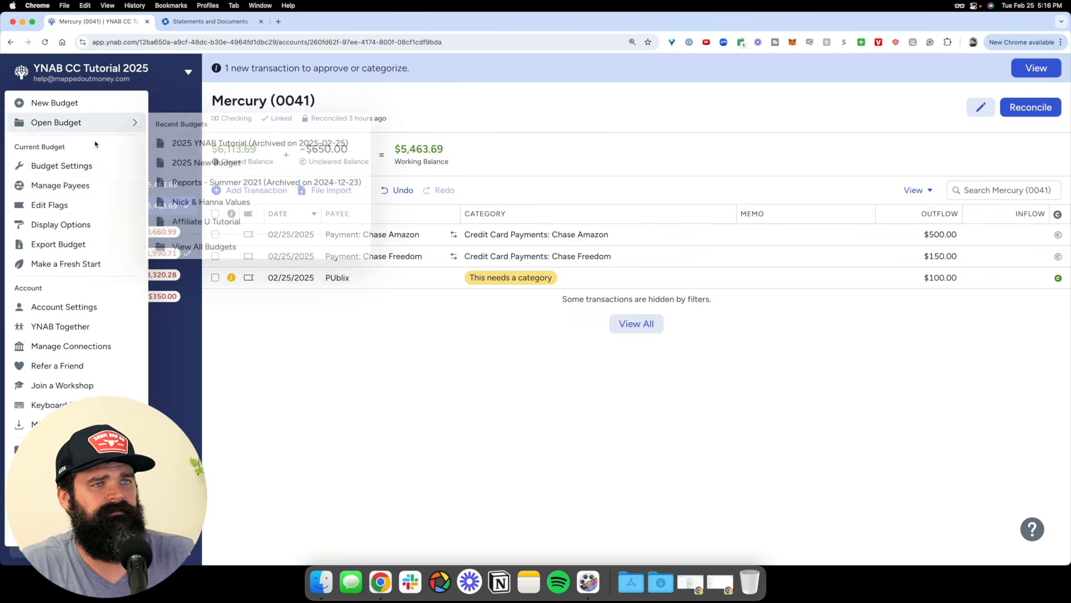
{"action": "left_click", "coordinate": [94, 186]}
{"action": "scroll", "coordinate": [402, 297], "scroll_direction": "down", "scroll_amount": 3}
{"action": "scroll", "coordinate": [402, 296], "scroll_direction": "up", "scroll_amount": 3}
{"action": "scroll", "coordinate": [402, 296], "scroll_direction": "down", "scroll_amount": 3}
{"action": "scroll", "coordinate": [402, 296], "scroll_direction": "up", "scroll_amount": 3}
{"action": "scroll", "coordinate": [402, 297], "scroll_direction": "down", "scroll_amount": 3}
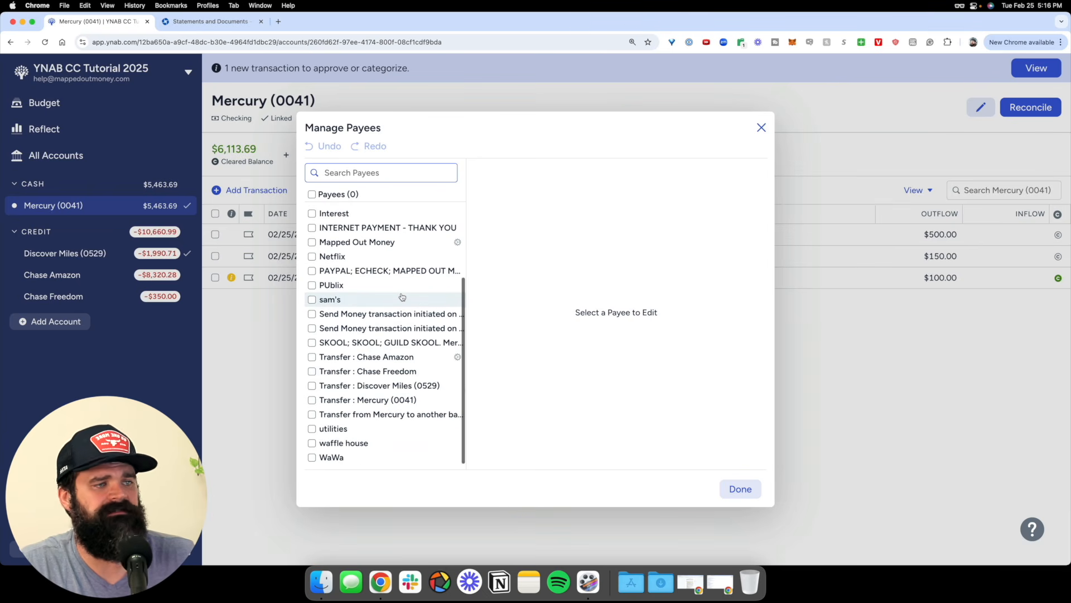
{"action": "left_click", "coordinate": [364, 360]}
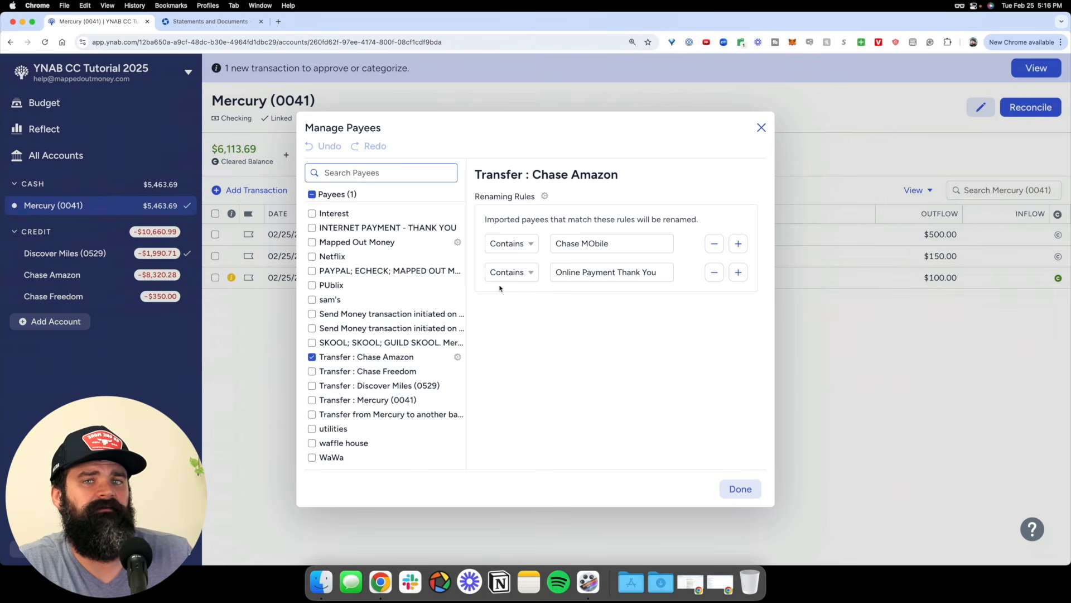
{"action": "left_click", "coordinate": [712, 247]}
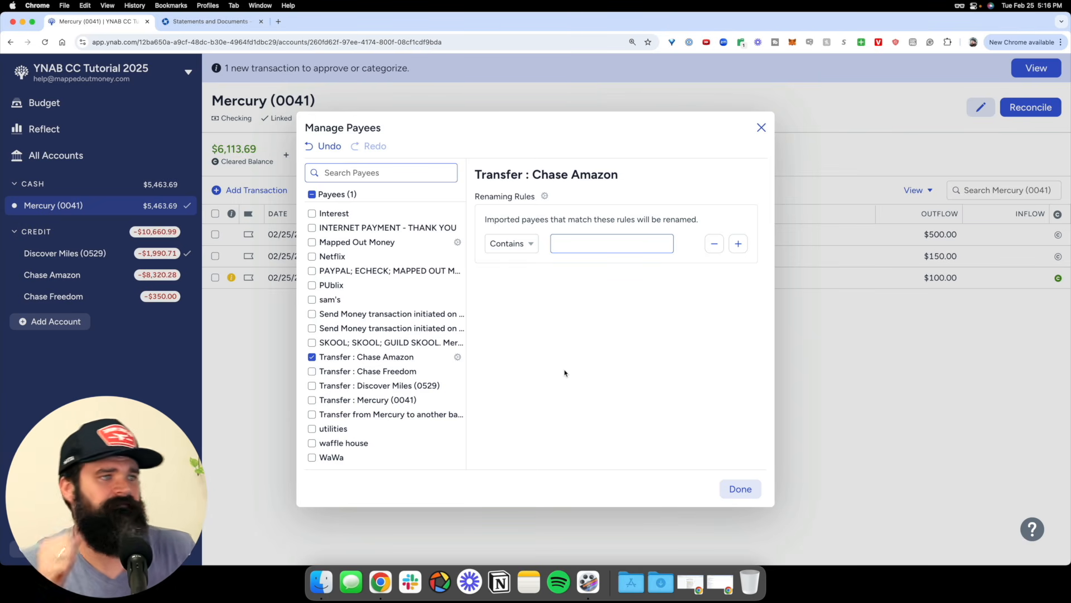
{"action": "left_click", "coordinate": [739, 488]}
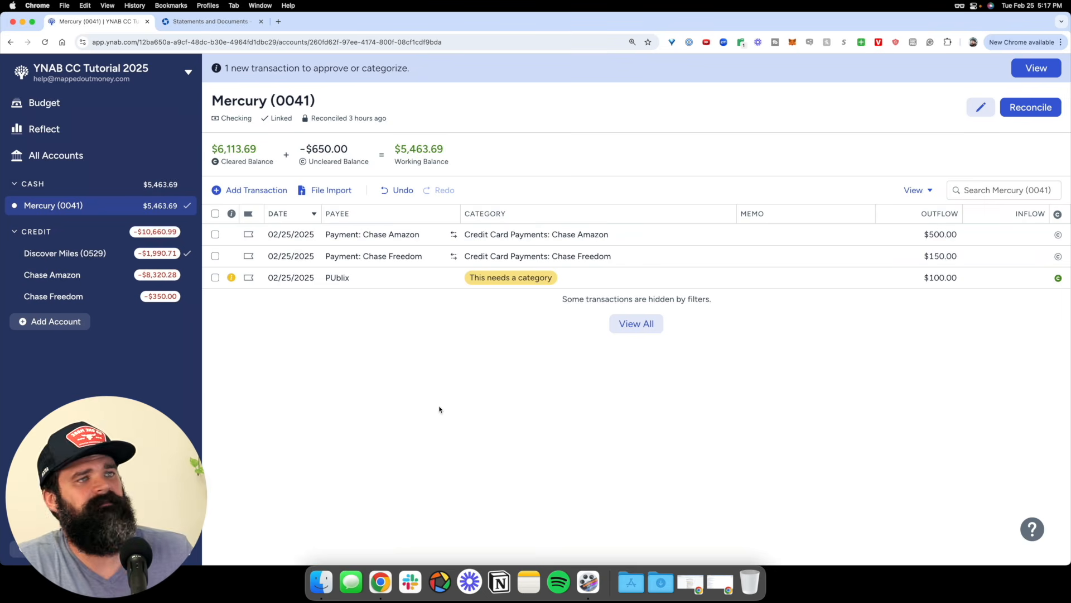
- In the Chase Amazon account, add an uncategorized transaction with payee Payment and an inflow of 200
{"action": "left_click", "coordinate": [117, 110]}
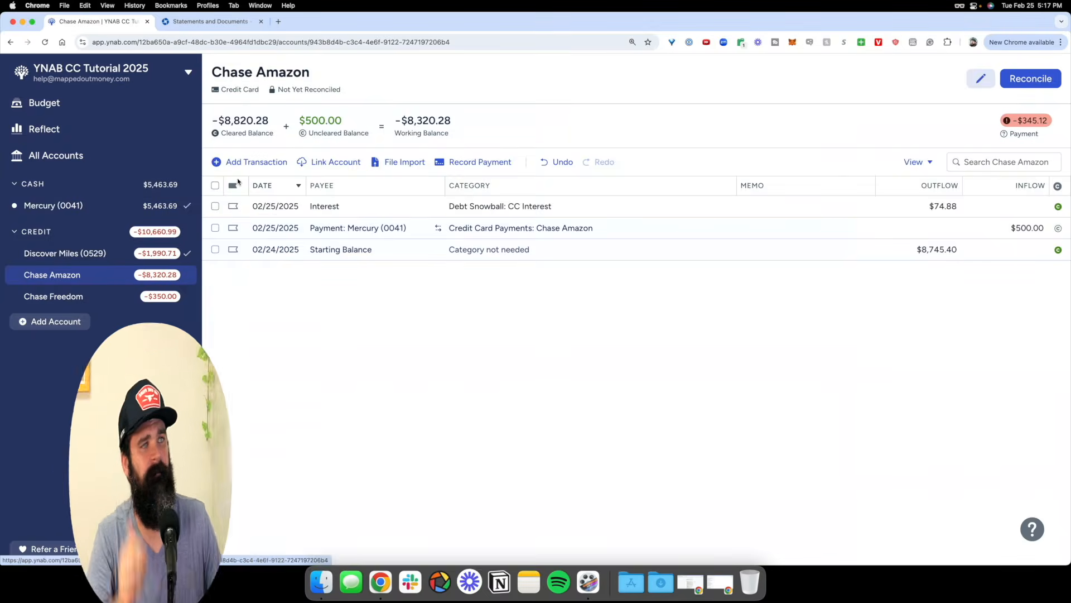
{"action": "left_click", "coordinate": [250, 162]}
{"action": "type", "text": "Payment"}
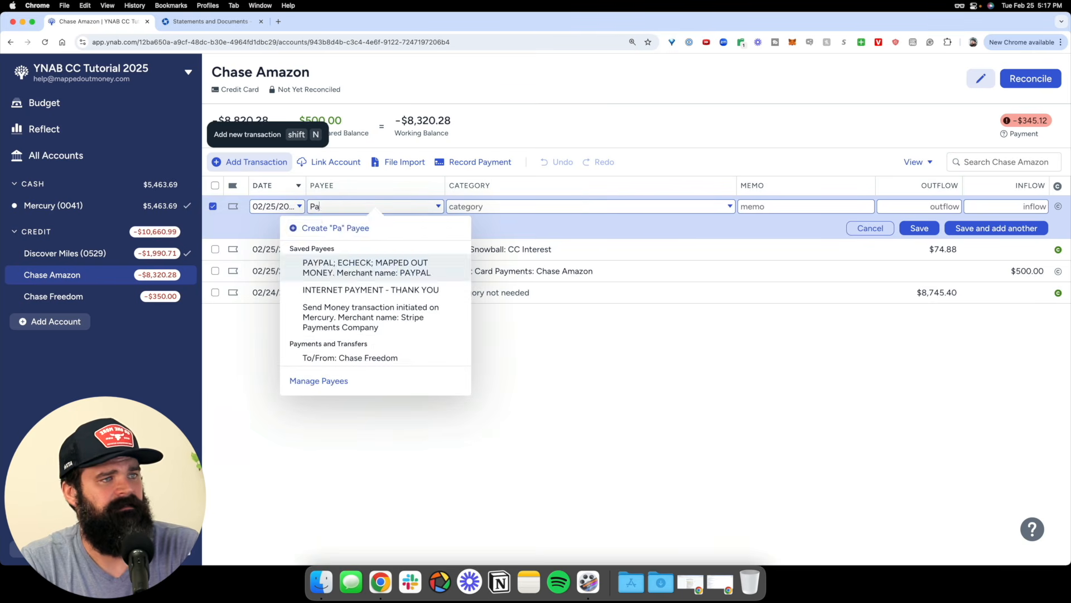
{"action": "key", "text": "Tab"}
{"action": "key", "text": "Tab"}
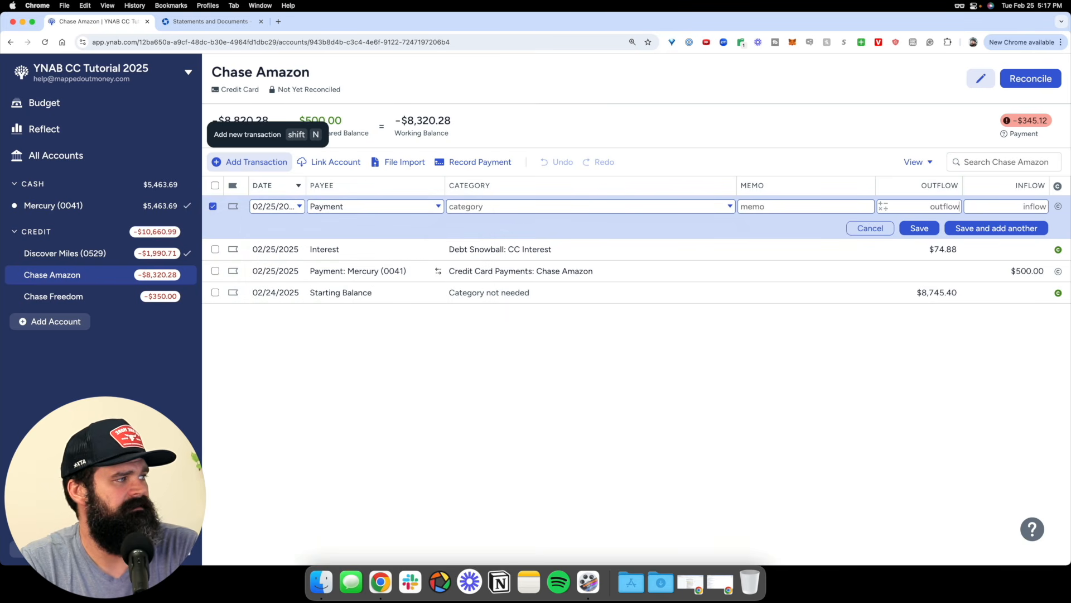
{"action": "key", "text": "Tab"}
{"action": "type", "text": "200"}
{"action": "key", "text": "Return"}
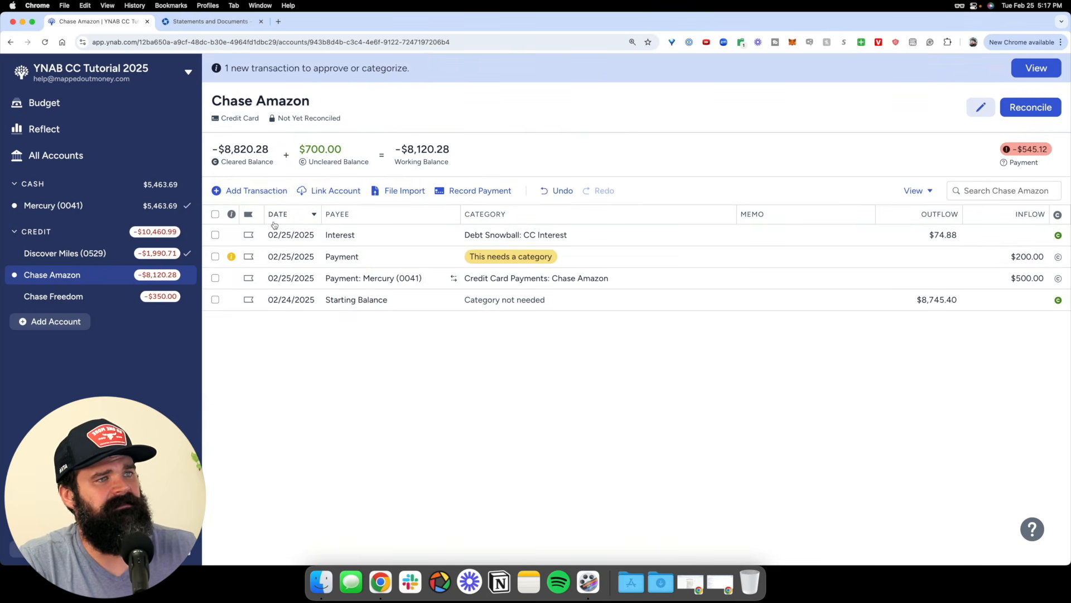
- Add an uncategorized CC Points transaction with an inflow of 100 to the Chase Amazon account
{"action": "left_click", "coordinate": [250, 190]}
{"action": "type", "text": "CC Points"}
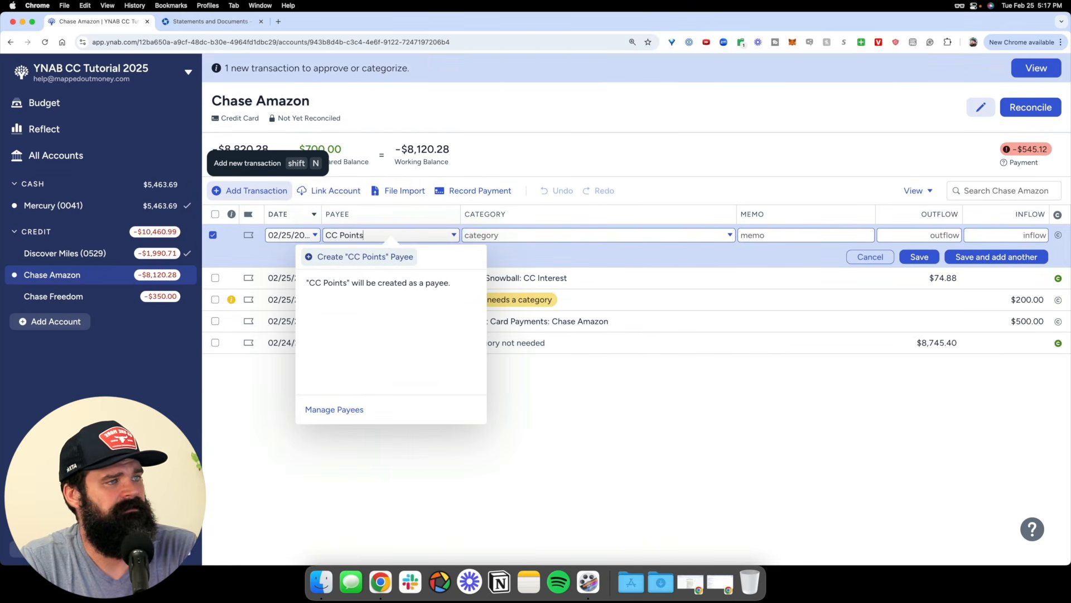
{"action": "key", "text": "Tab"}
{"action": "key", "text": "Tab"}
{"action": "type", "text": "1"}
{"action": "key", "text": "Return"}
{"action": "key", "text": "Escape"}
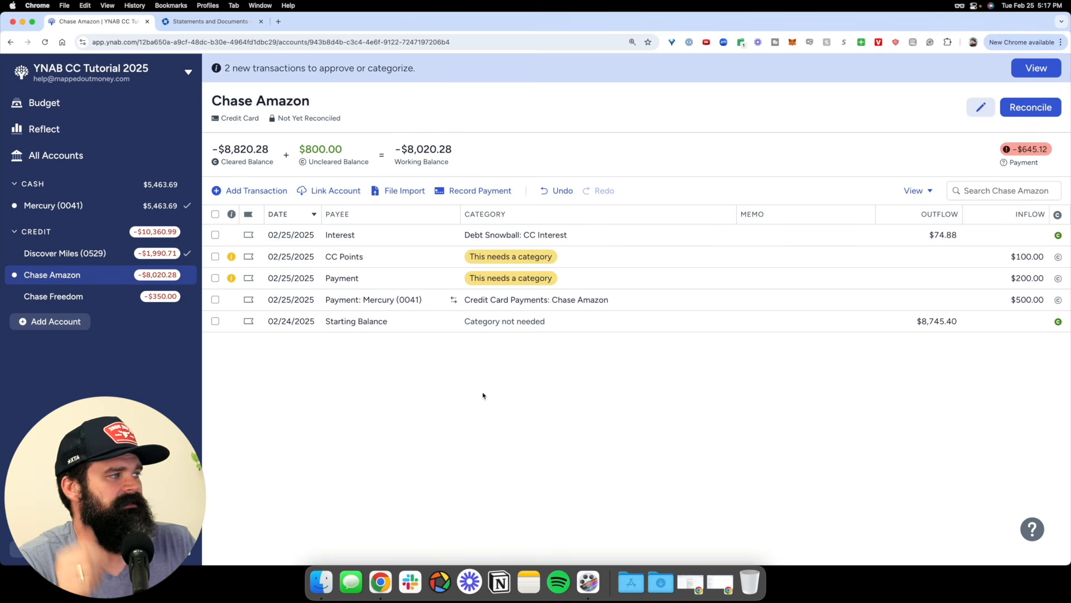
- Mark the Chase Amazon inflows as cleared and filter the register to transactions that are unapproved or need a category
{"action": "left_click", "coordinate": [1058, 257]}
{"action": "left_click", "coordinate": [1059, 277]}
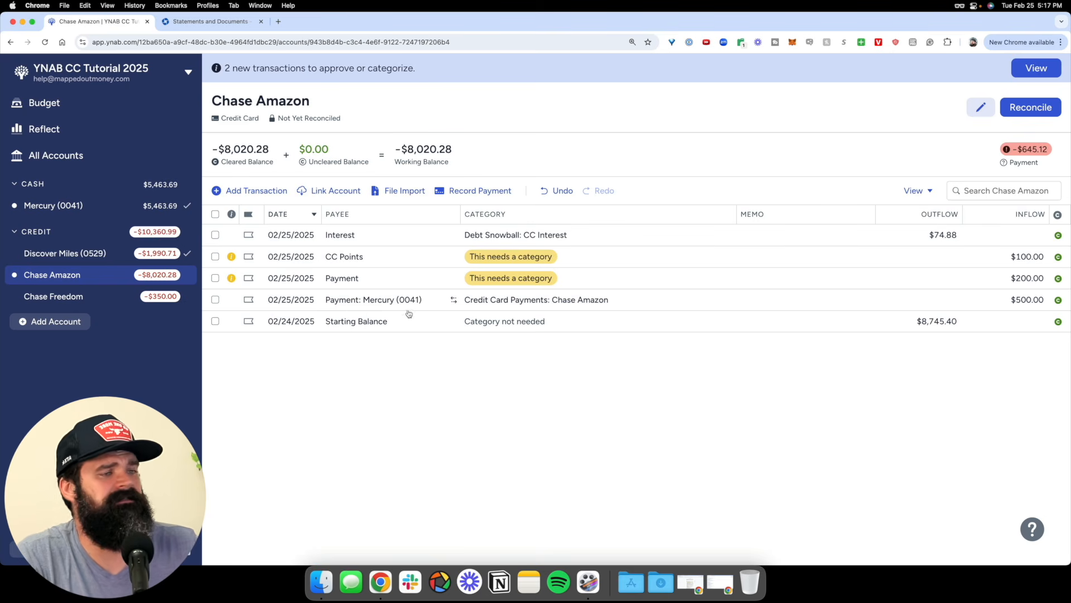
{"action": "left_click", "coordinate": [341, 68]}
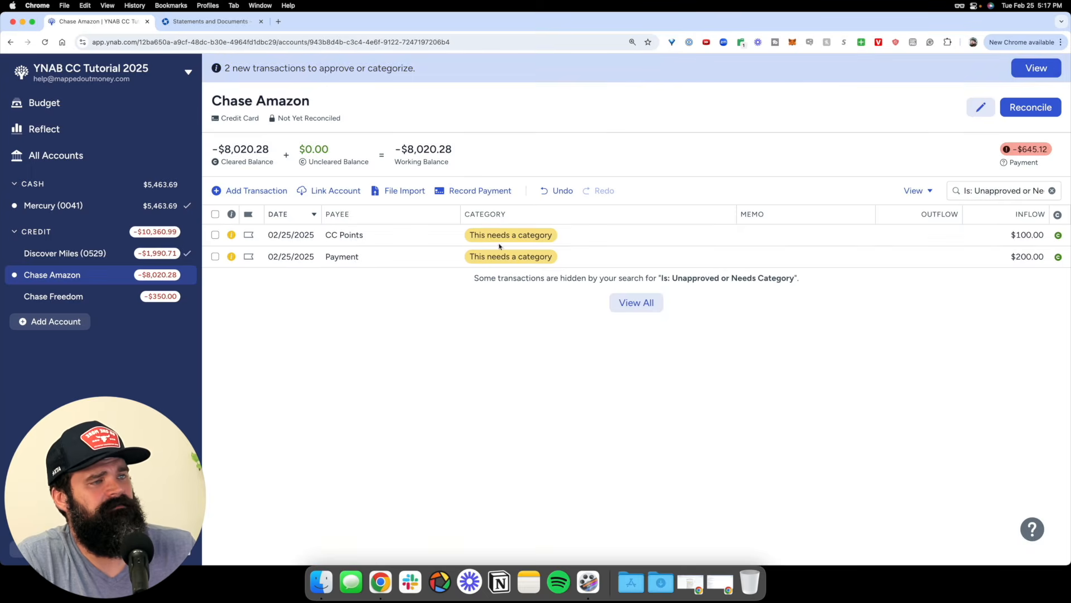
{"action": "key", "text": "super+equal"}
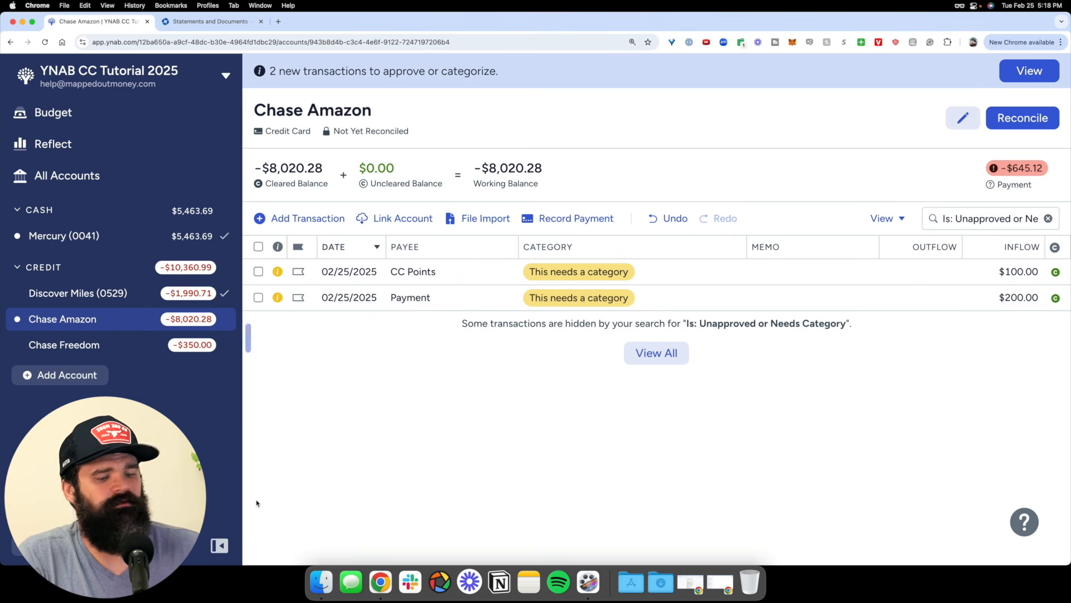
- Annotate the account list with a red box and arrows pointing to Chase Amazon, and clear the drawing
{"action": "key", "text": "ctrl+shift+a"}
{"action": "mouse_move", "coordinate": [13, 192]}
{"action": "left_mouse_down"}
{"action": "mouse_move", "coordinate": [194, 203]}
{"action": "mouse_move", "coordinate": [243, 402]}
{"action": "mouse_move", "coordinate": [3, 397]}
{"action": "mouse_move", "coordinate": [12, 191]}
{"action": "left_mouse_up"}
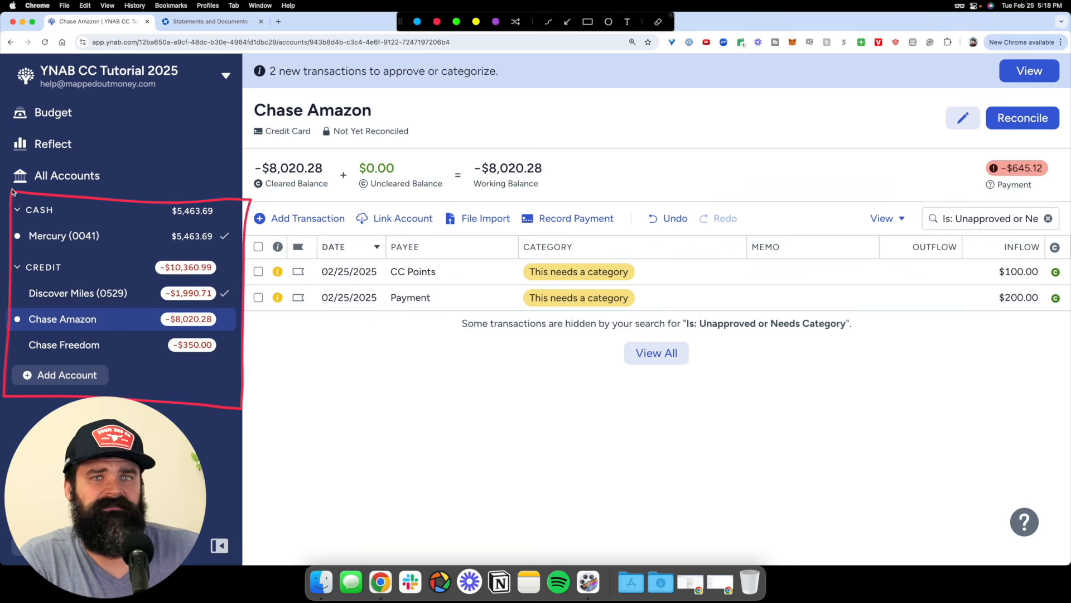
{"action": "mouse_move", "coordinate": [379, 459]}
{"action": "left_mouse_down"}
{"action": "mouse_move", "coordinate": [203, 334]}
{"action": "mouse_move", "coordinate": [201, 362]}
{"action": "left_mouse_up"}
{"action": "left_click_drag", "start_coordinate": [203, 323], "coordinate": [250, 353]}
{"action": "left_click", "coordinate": [371, 468]}
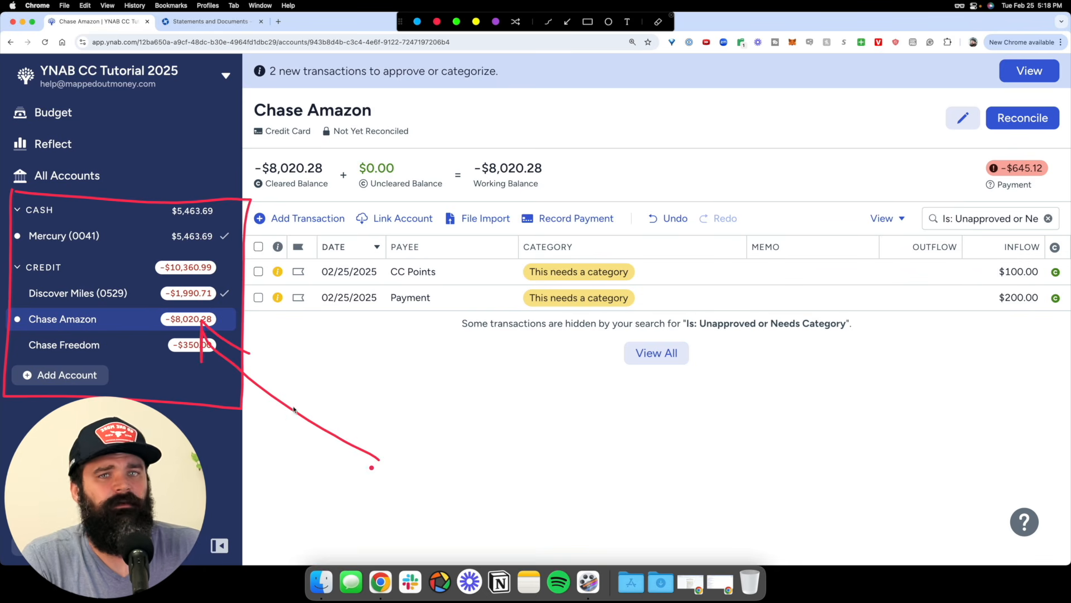
{"action": "left_click_drag", "start_coordinate": [357, 181], "coordinate": [146, 308]}
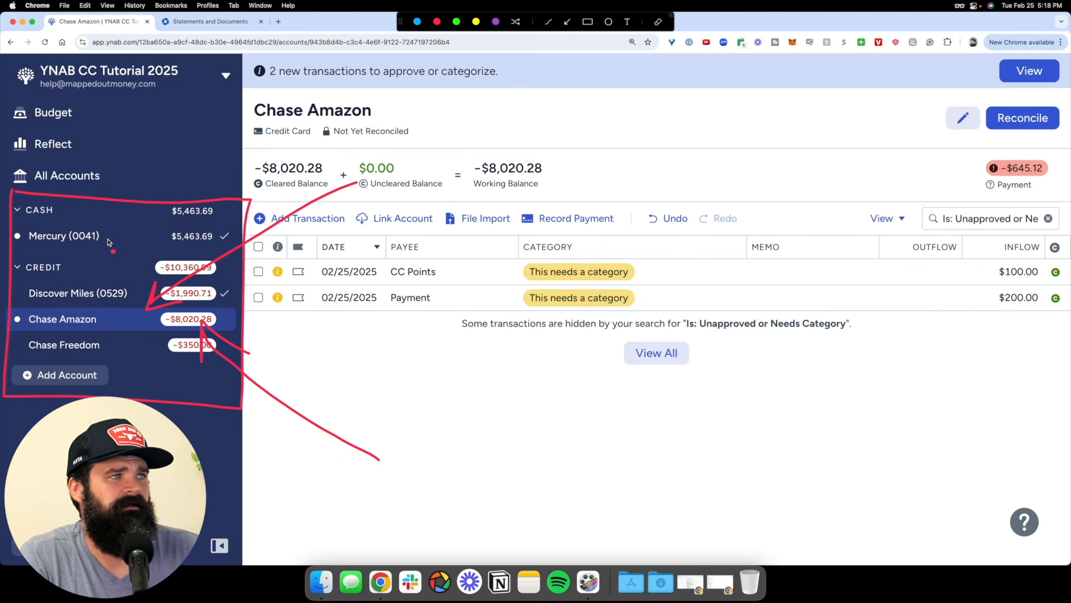
{"action": "key", "text": "Escape"}
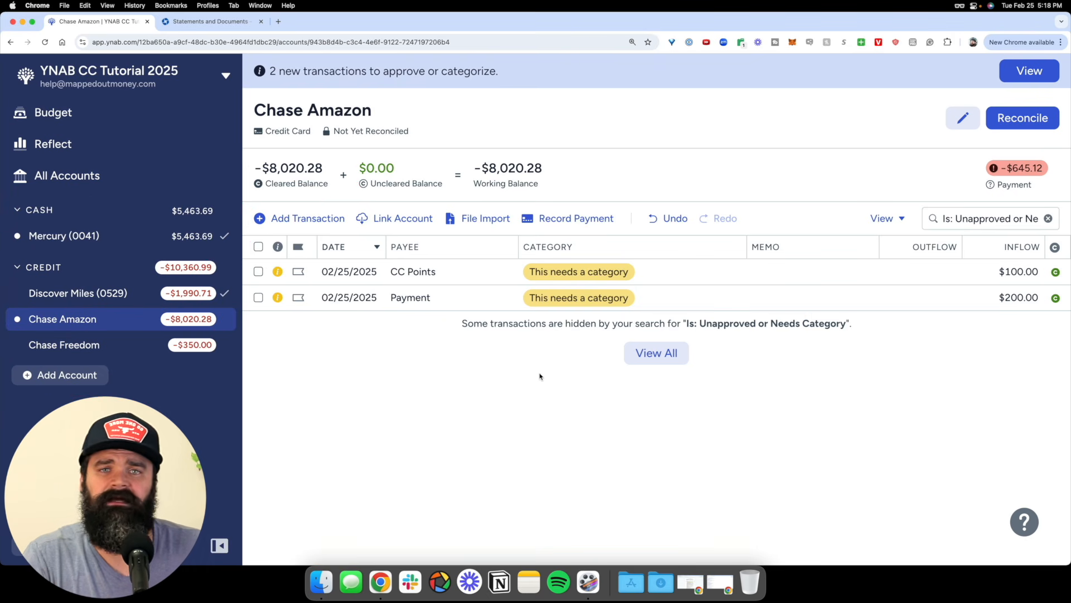
- Categorize the CC Points inflow as Inflow: Ready to Assign and save it
{"action": "left_click", "coordinate": [578, 279]}
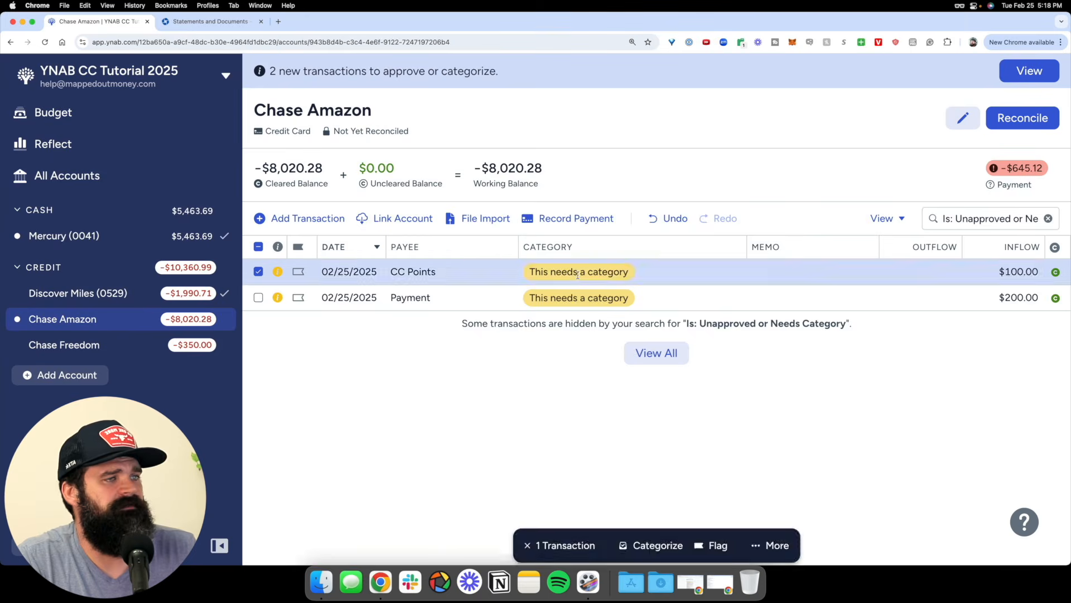
{"action": "left_click", "coordinate": [569, 280]}
{"action": "left_click", "coordinate": [555, 349]}
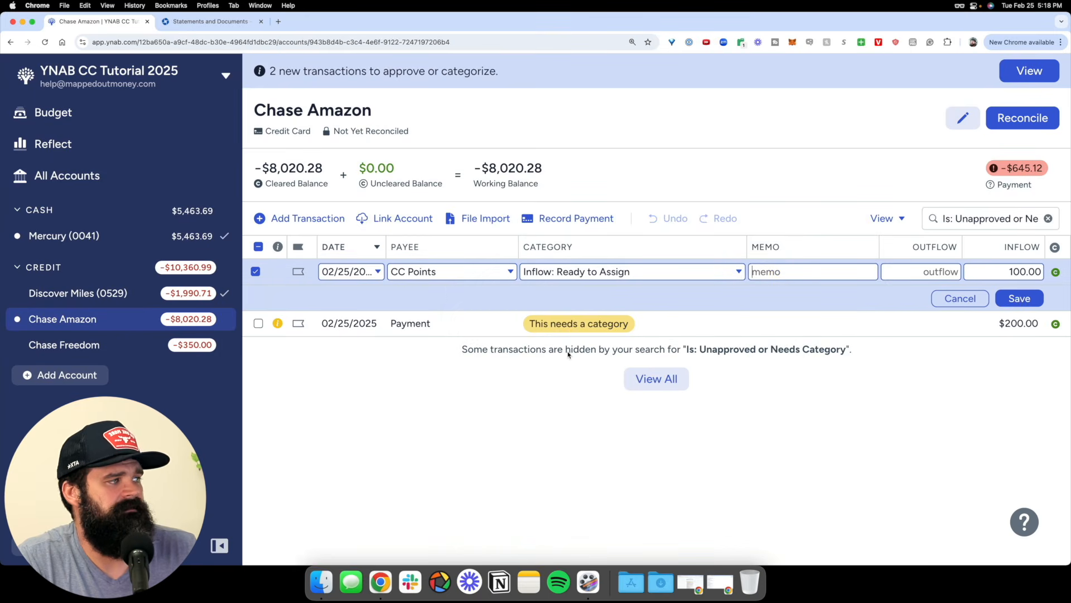
{"action": "left_click", "coordinate": [1025, 300]}
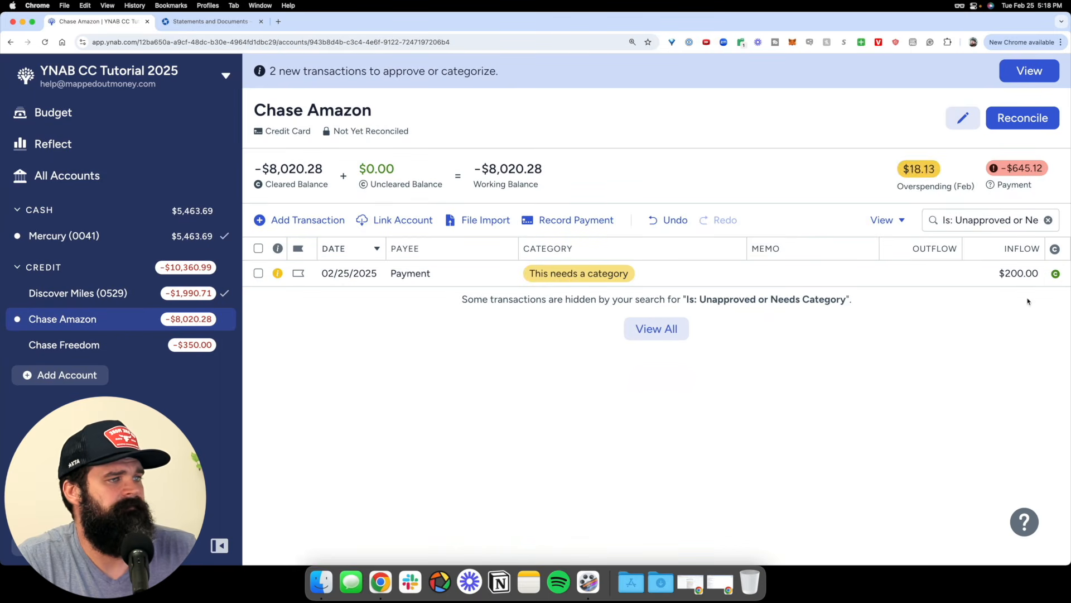
- Categorize the 200 Payment inflow in Chase Amazon as Inflow: Ready to Assign and save it
{"action": "left_click", "coordinate": [588, 273]}
{"action": "left_click", "coordinate": [588, 273]}
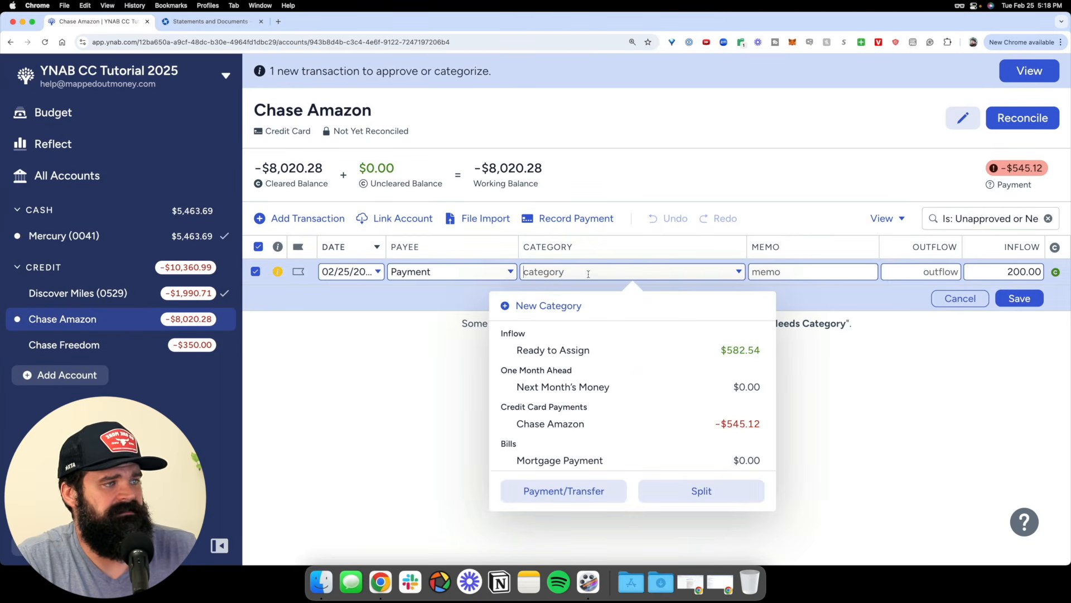
{"action": "left_click", "coordinate": [575, 351]}
{"action": "left_click", "coordinate": [1020, 298]}
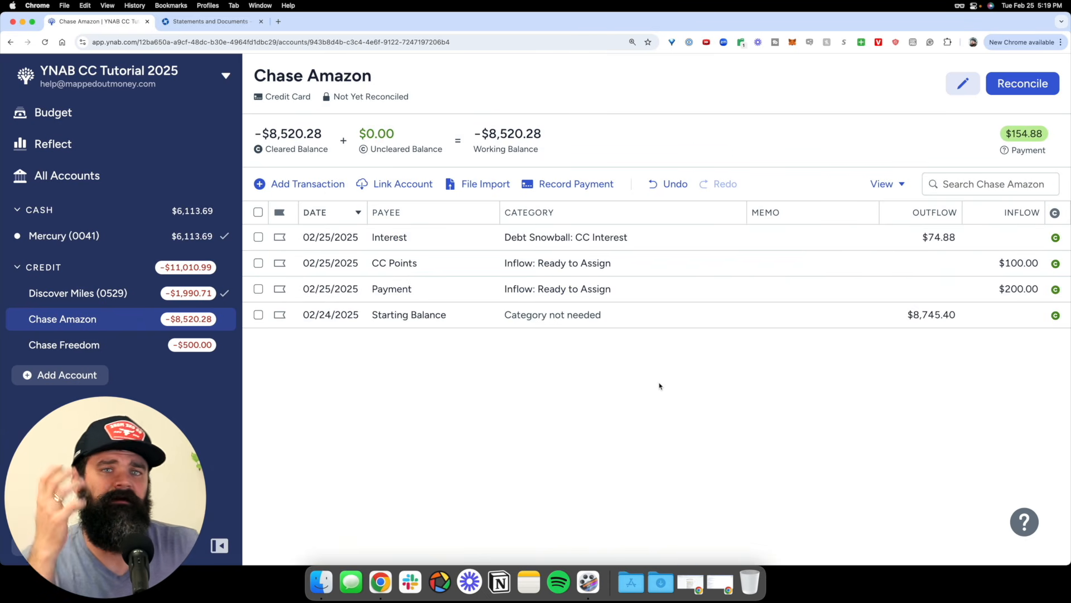
- View the February budget and circle the Ready to Assign amount and the Chase Amazon and Mercury balances in red
{"action": "left_click", "coordinate": [148, 106]}
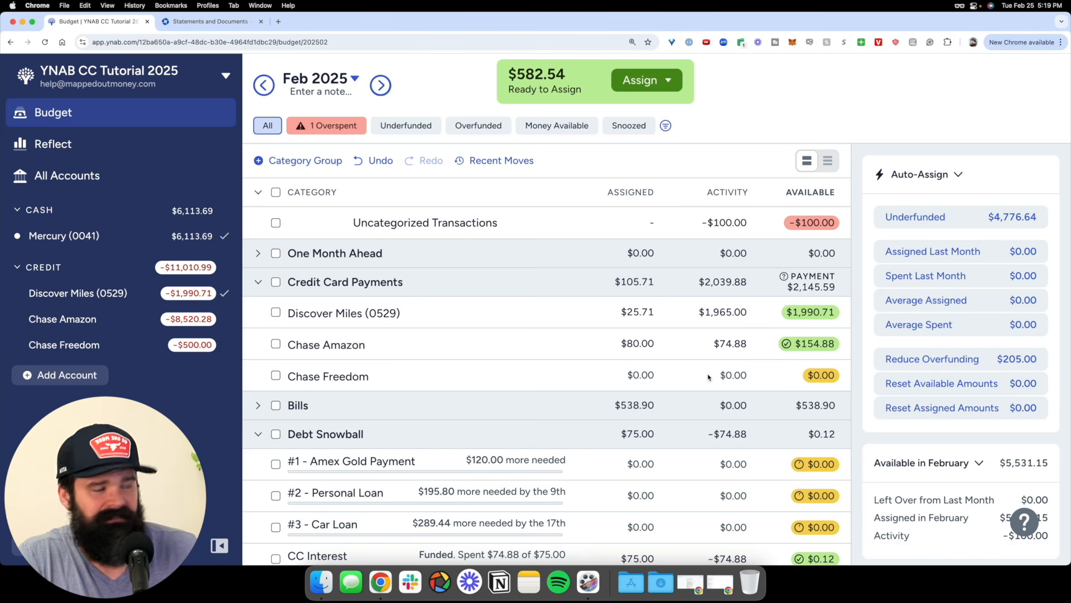
{"action": "key", "text": "ctrl+alt+a"}
{"action": "left_click_drag", "start_coordinate": [634, 57], "coordinate": [552, 41]}
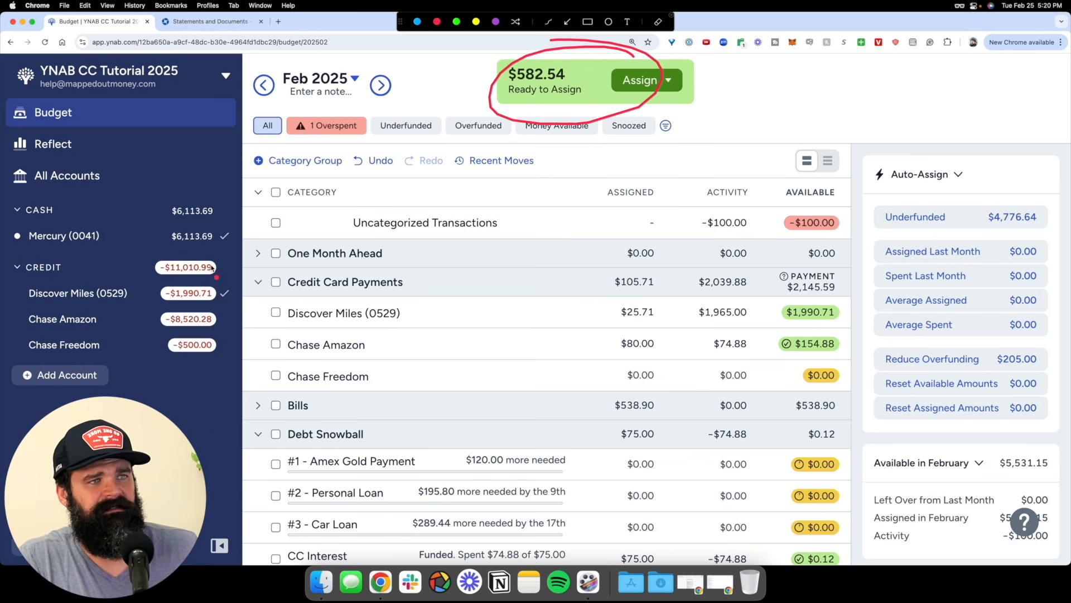
{"action": "mouse_move", "coordinate": [233, 307]}
{"action": "left_mouse_down"}
{"action": "mouse_move", "coordinate": [136, 309]}
{"action": "mouse_move", "coordinate": [253, 306]}
{"action": "left_mouse_up"}
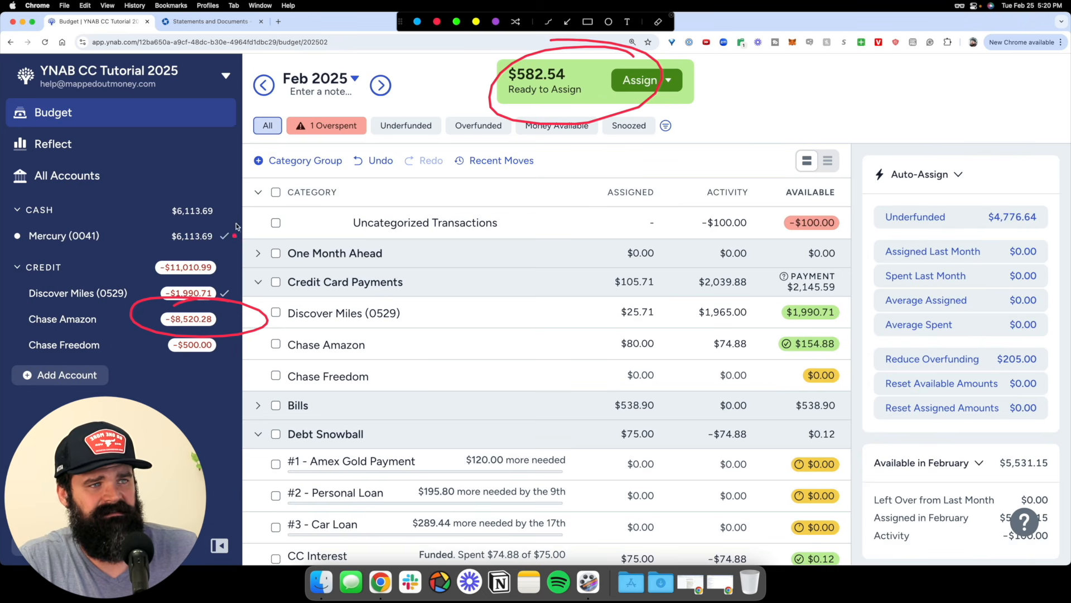
{"action": "mouse_move", "coordinate": [249, 216]}
{"action": "left_mouse_down"}
{"action": "mouse_move", "coordinate": [165, 251]}
{"action": "mouse_move", "coordinate": [208, 202]}
{"action": "left_mouse_up"}
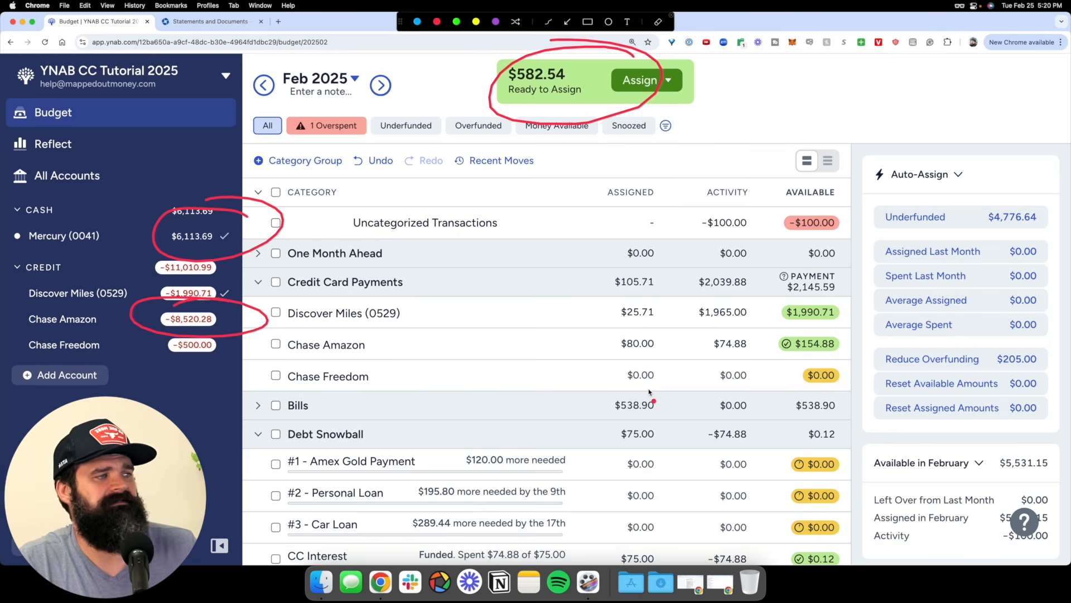
- Cross out the credit account balances in red and clear all the drawings
{"action": "left_click_drag", "start_coordinate": [223, 284], "coordinate": [128, 384]}
{"action": "left_click_drag", "start_coordinate": [109, 270], "coordinate": [338, 410]}
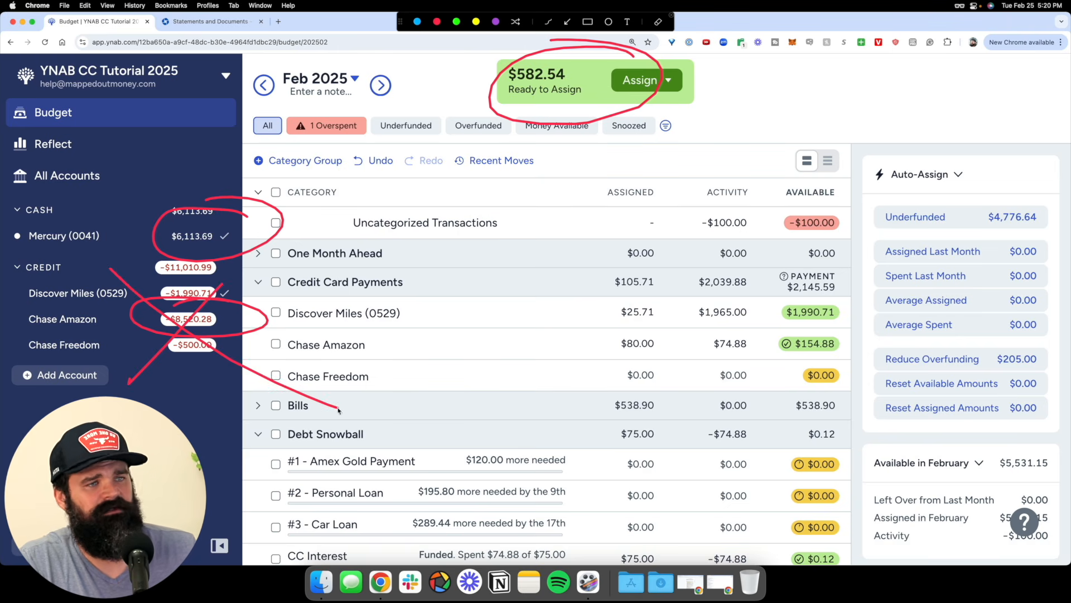
{"action": "key", "text": "Escape"}
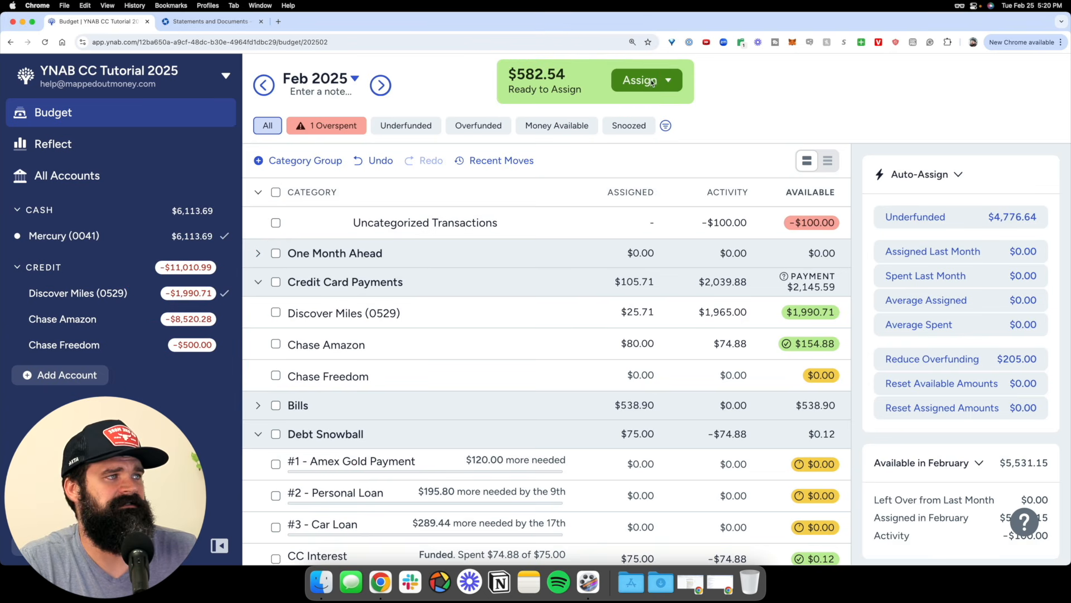
- Assign the full 582.54 Ready to Assign amount manually to Bills: Mortgage Payment
{"action": "left_click", "coordinate": [667, 81]}
{"action": "key", "text": "Tab"}
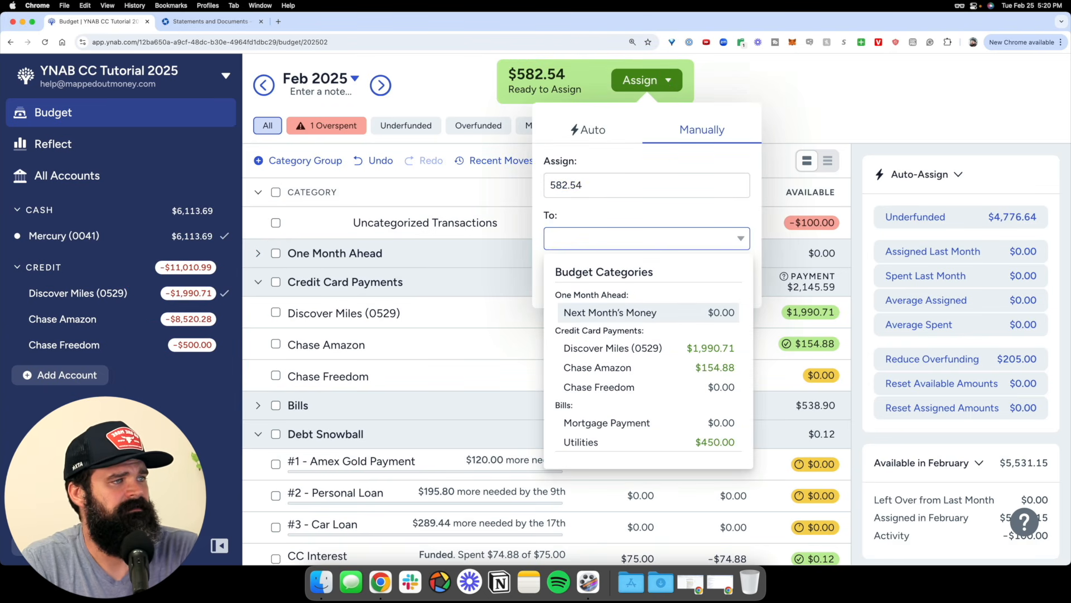
{"action": "type", "text": "mort"}
{"action": "key", "text": "Return"}
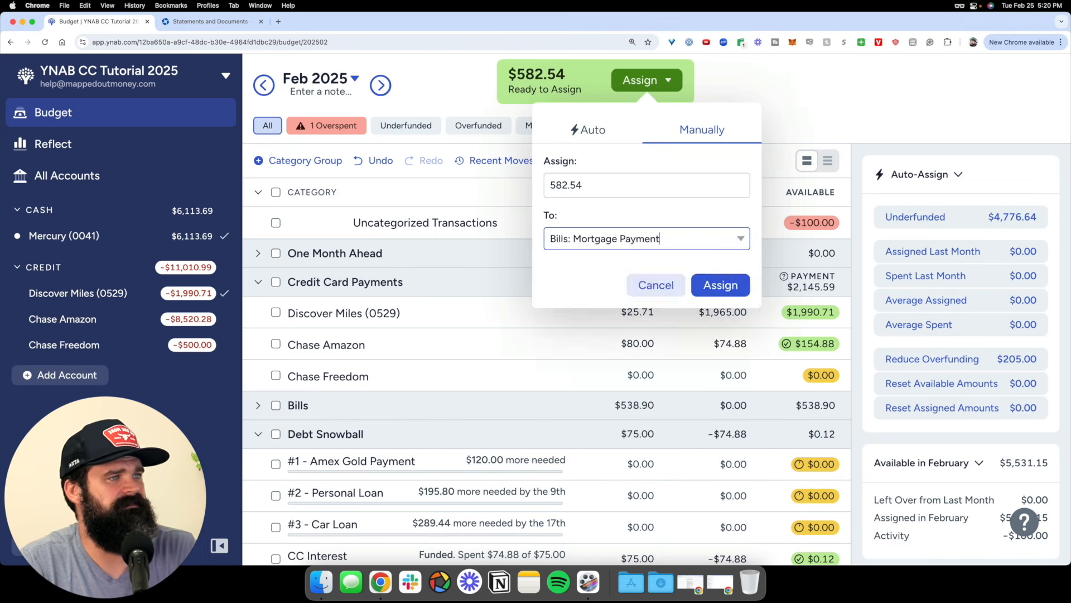
{"action": "key", "text": "Return"}
- Remove the uncategorized $100 outflow from the Mercury account and return to the February budget
{"action": "left_click", "coordinate": [184, 230]}
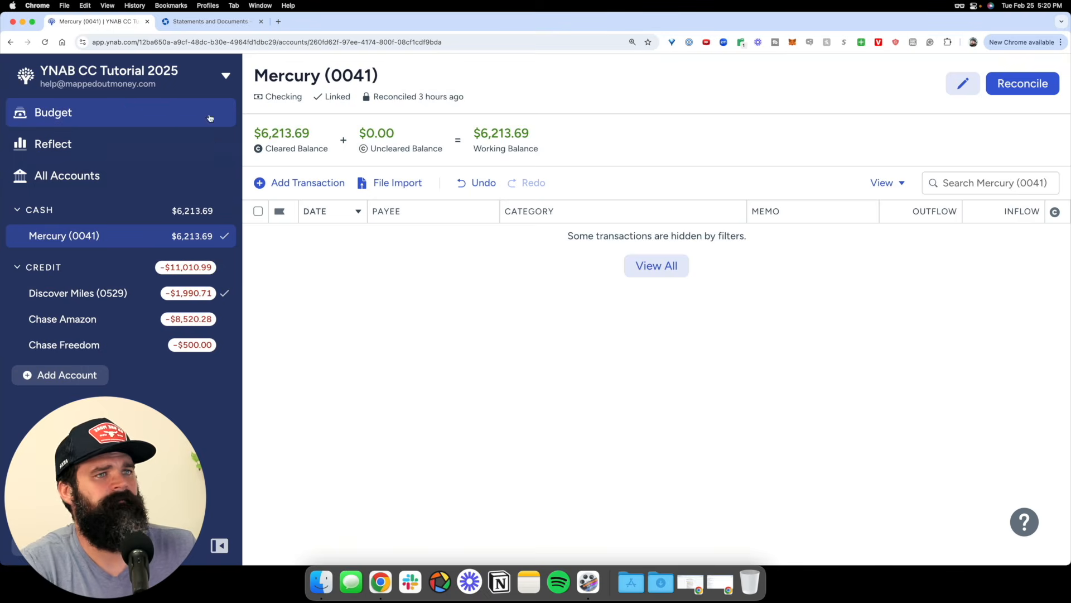
{"action": "left_click", "coordinate": [167, 113]}
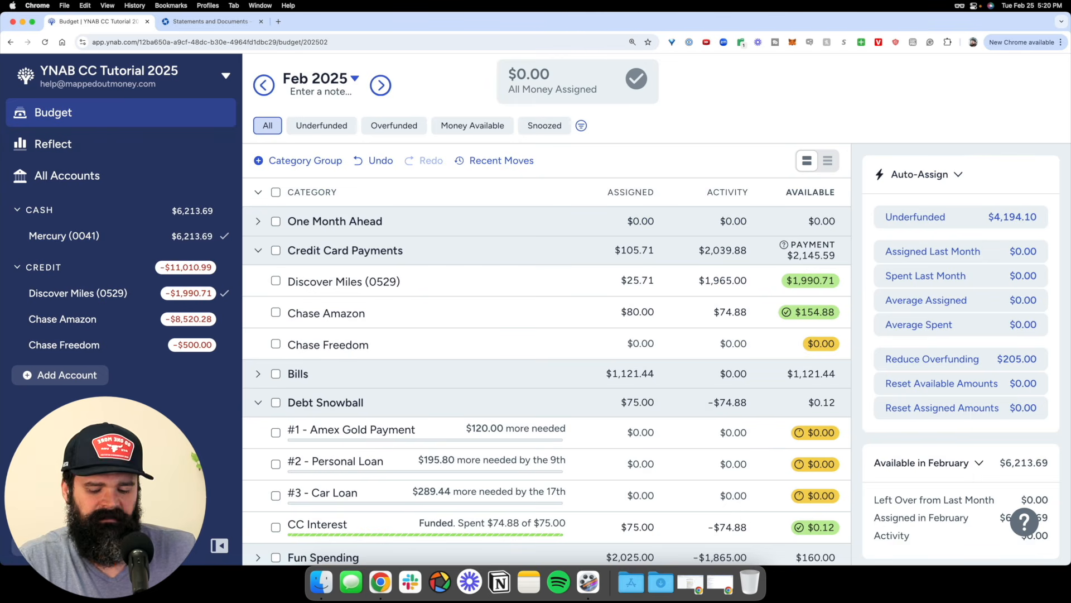
- Circle Chase Amazon's available amount, its account balance and the All Money Assigned banner in red, and clear the drawings
{"action": "key", "text": "ctrl+a"}
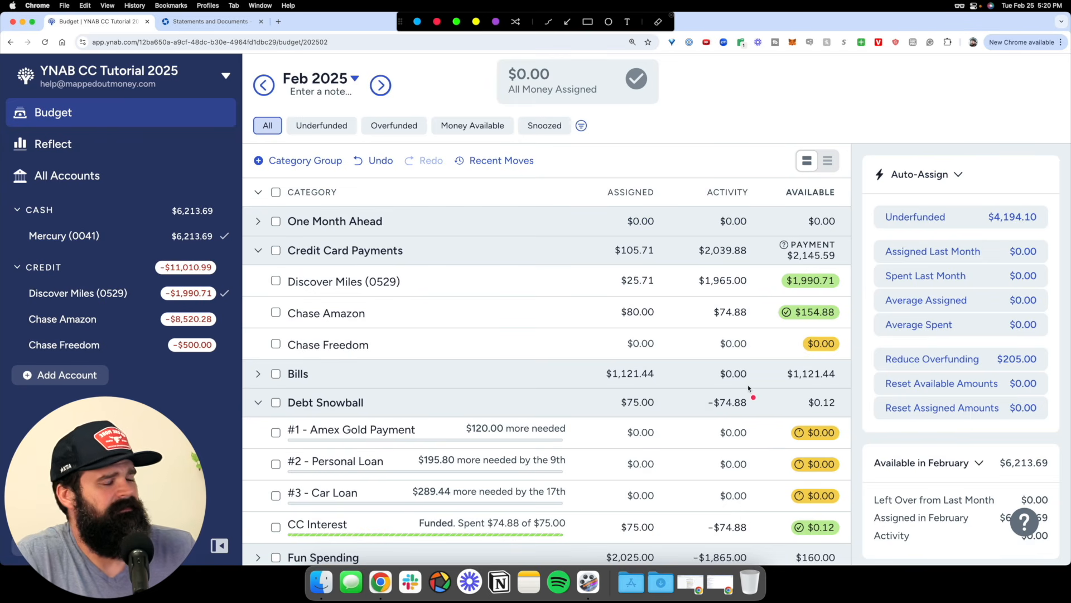
{"action": "mouse_move", "coordinate": [854, 291]}
{"action": "left_mouse_down"}
{"action": "mouse_move", "coordinate": [768, 330]}
{"action": "mouse_move", "coordinate": [828, 288]}
{"action": "left_mouse_up"}
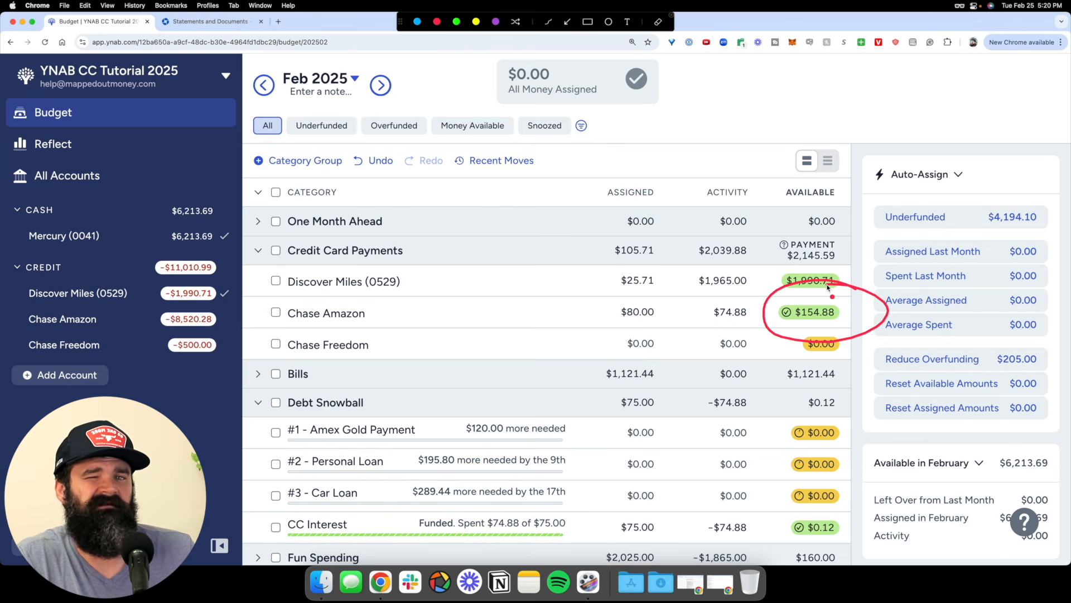
{"action": "mouse_move", "coordinate": [236, 297]}
{"action": "left_mouse_down"}
{"action": "mouse_move", "coordinate": [240, 335]}
{"action": "mouse_move", "coordinate": [212, 302]}
{"action": "left_mouse_up"}
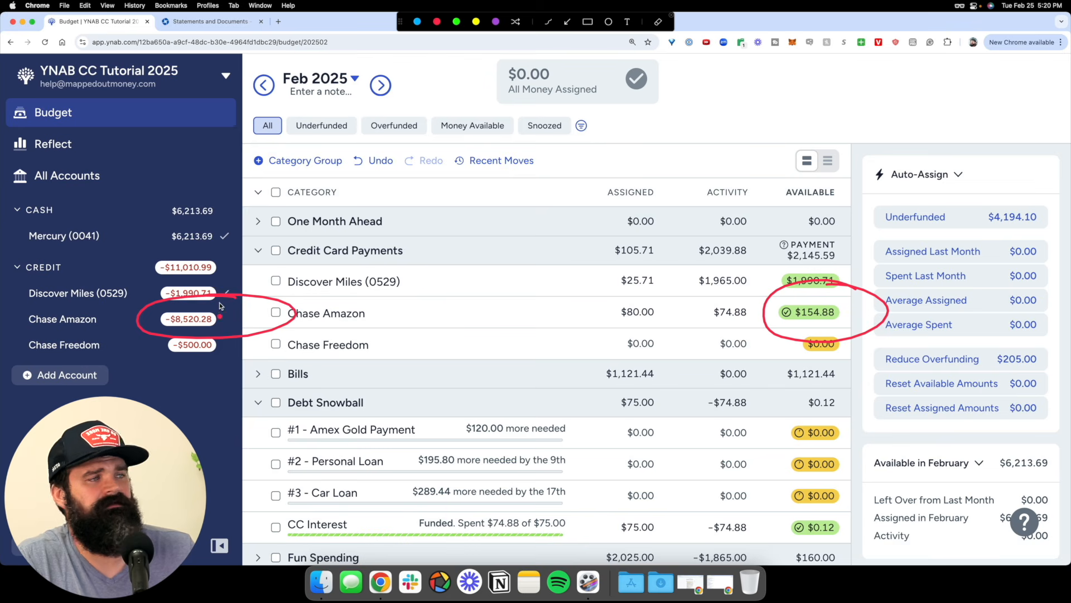
{"action": "mouse_move", "coordinate": [704, 82]}
{"action": "left_mouse_down"}
{"action": "mouse_move", "coordinate": [717, 71]}
{"action": "mouse_move", "coordinate": [463, 66]}
{"action": "left_mouse_up"}
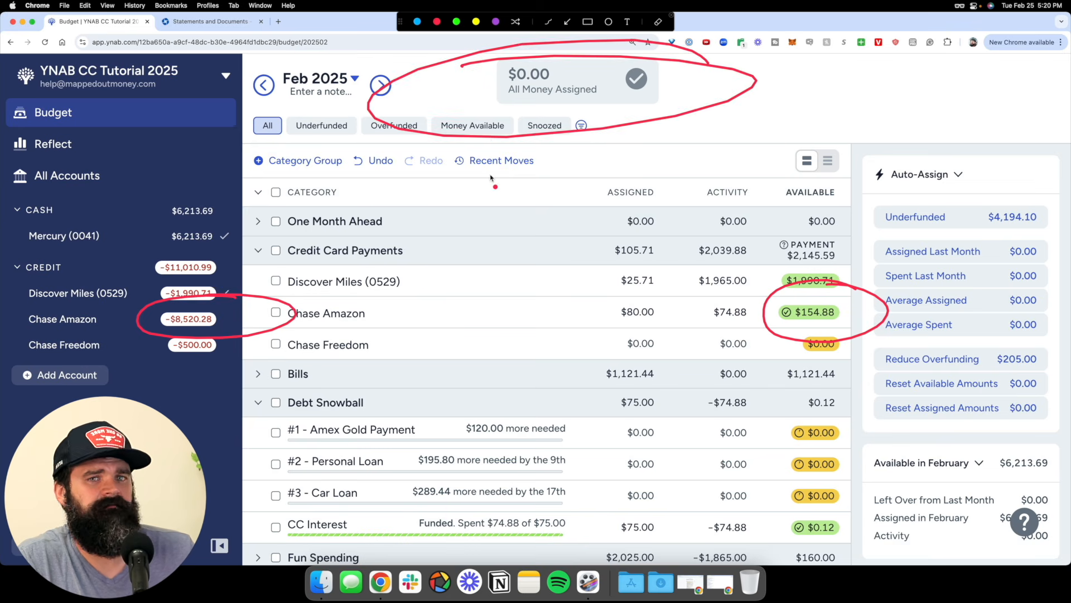
{"action": "key", "text": "Escape"}
- Add an 8,000 inflow to Chase Amazon with payee Payment and category Inflow: Ready to Assign, and save it
{"action": "left_click", "coordinate": [63, 319]}
{"action": "left_click", "coordinate": [299, 184]}
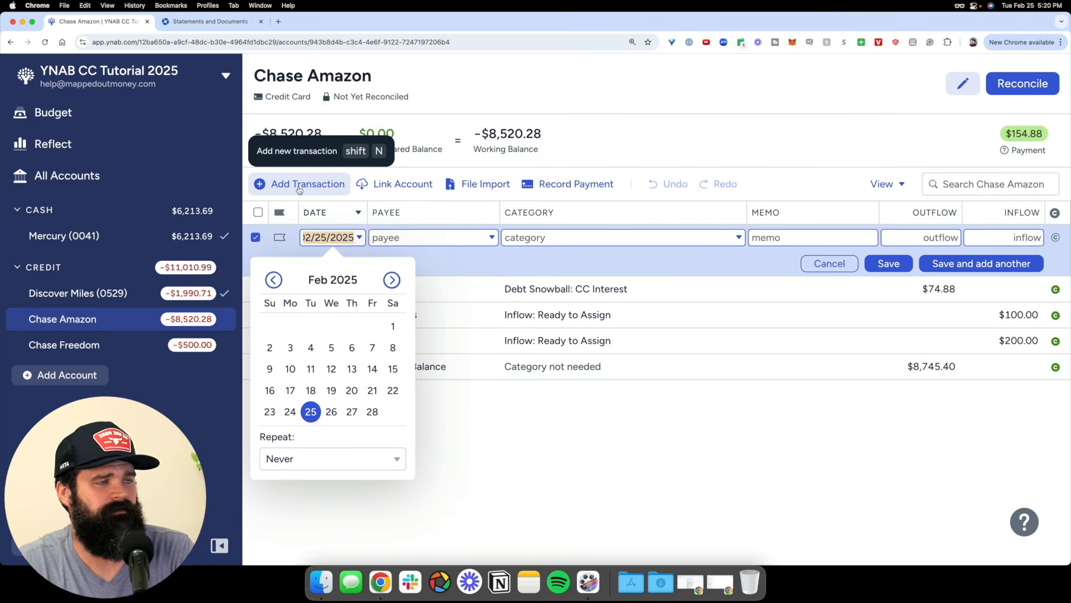
{"action": "key", "text": "Tab"}
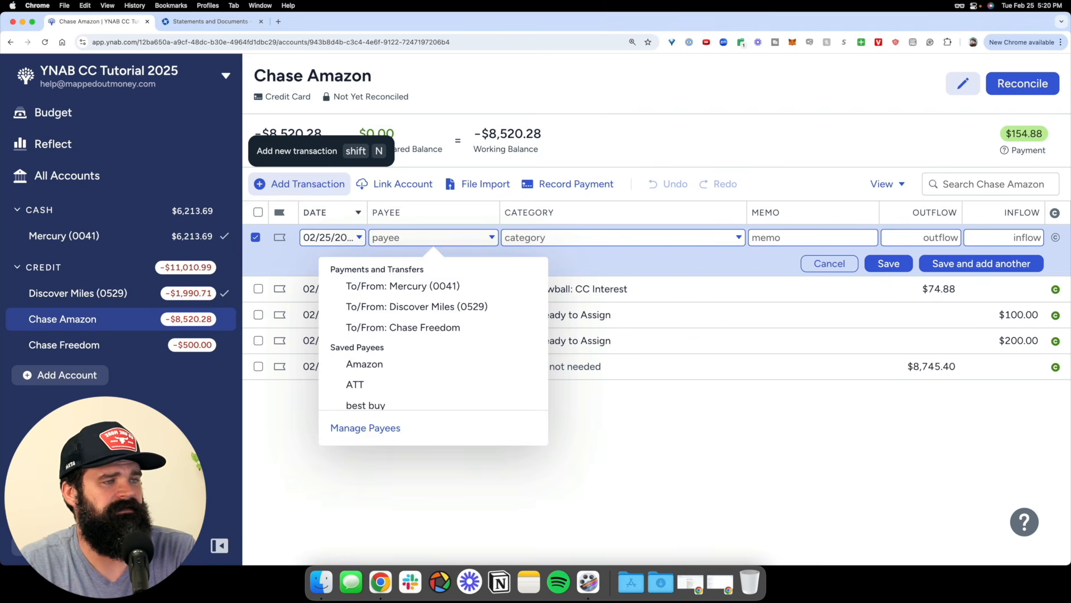
{"action": "type", "text": "Payment"}
{"action": "key", "text": "Tab"}
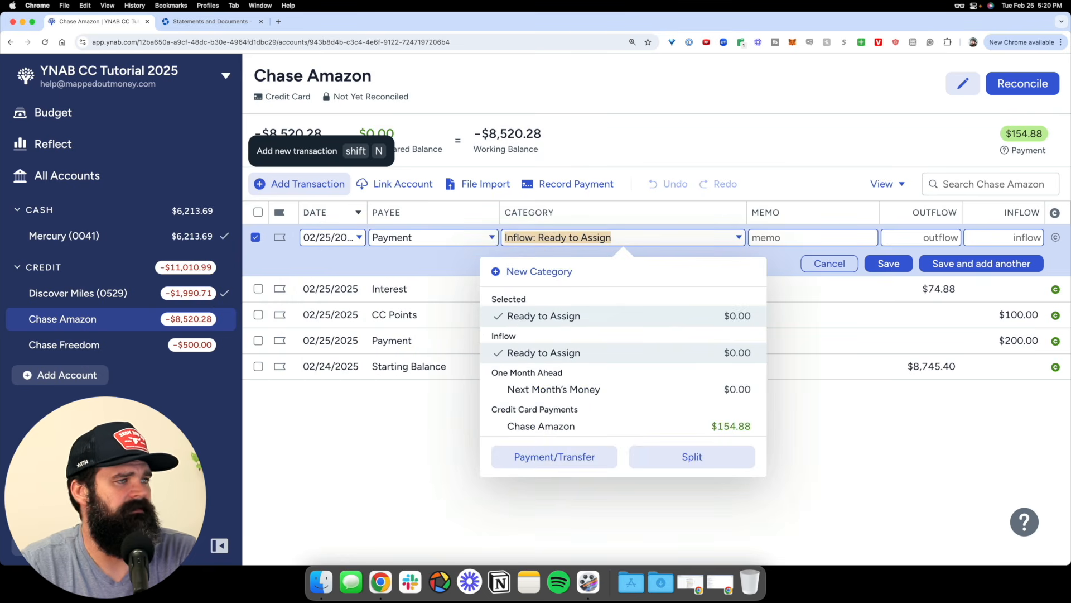
{"action": "key", "text": "Tab"}
{"action": "key", "text": "Tab"}
{"action": "key", "text": "Tab"}
{"action": "type", "text": "8,000"}
{"action": "left_click", "coordinate": [887, 263]}
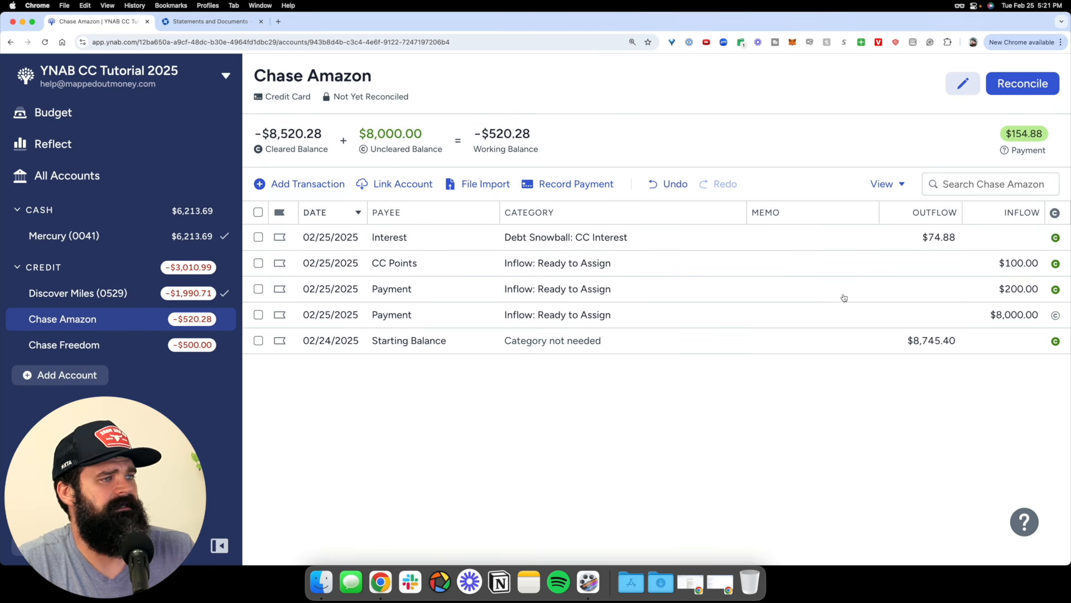
- Select the 8,000 Payment transaction and view the February 2025 Income v Expense report
{"action": "left_click", "coordinate": [602, 296]}
{"action": "left_click", "coordinate": [522, 325]}
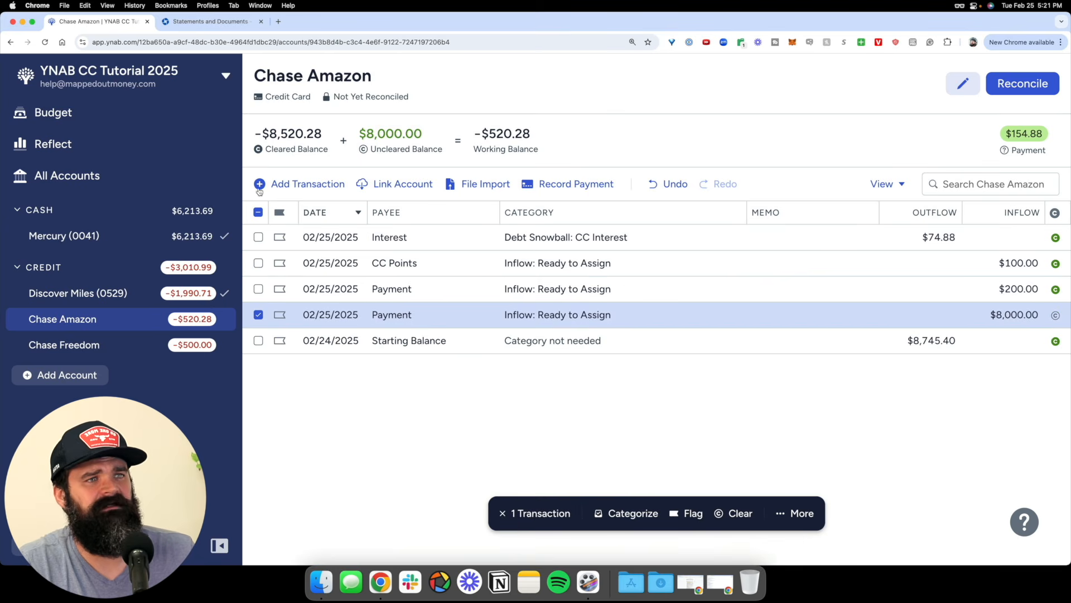
{"action": "left_click", "coordinate": [53, 144]}
{"action": "left_click", "coordinate": [643, 76]}
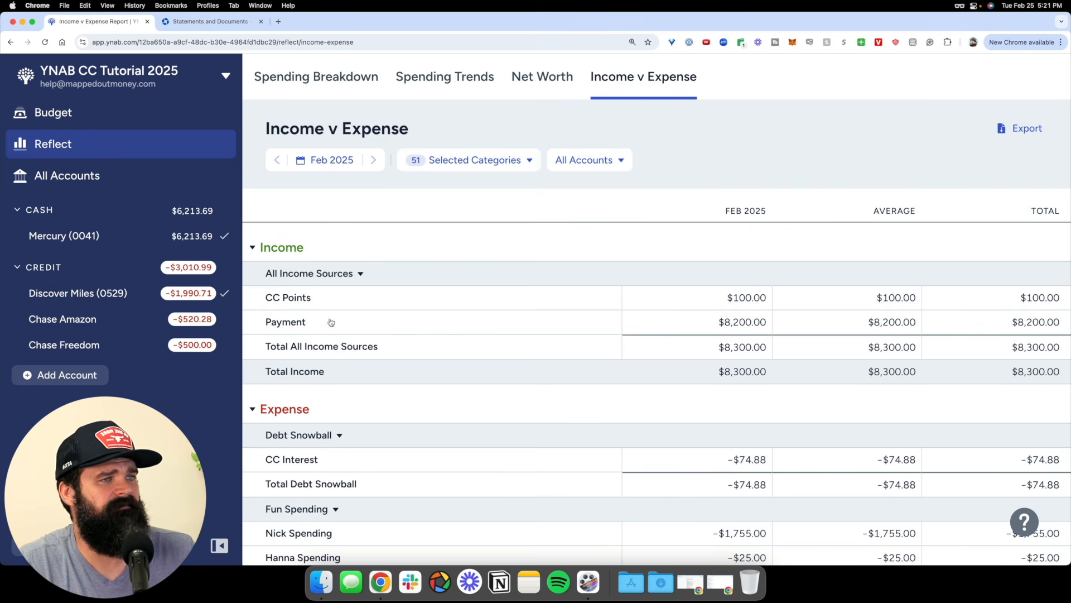
- Return to the February budget, and undo and redo the 8,000 Chase Amazon payment to compare the budget
{"action": "left_click", "coordinate": [121, 111]}
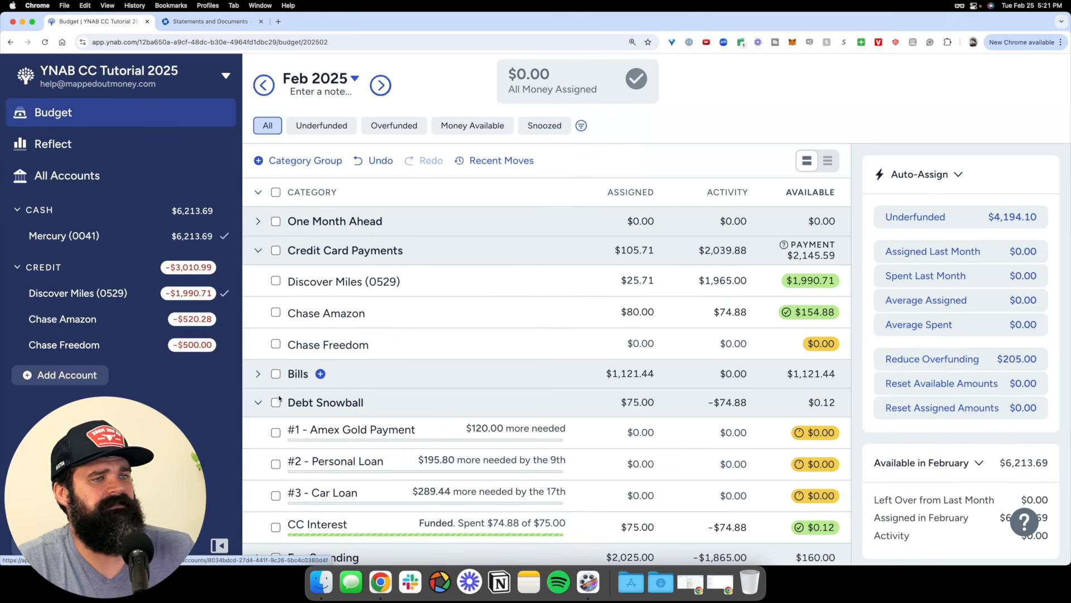
{"action": "key", "text": "super+z"}
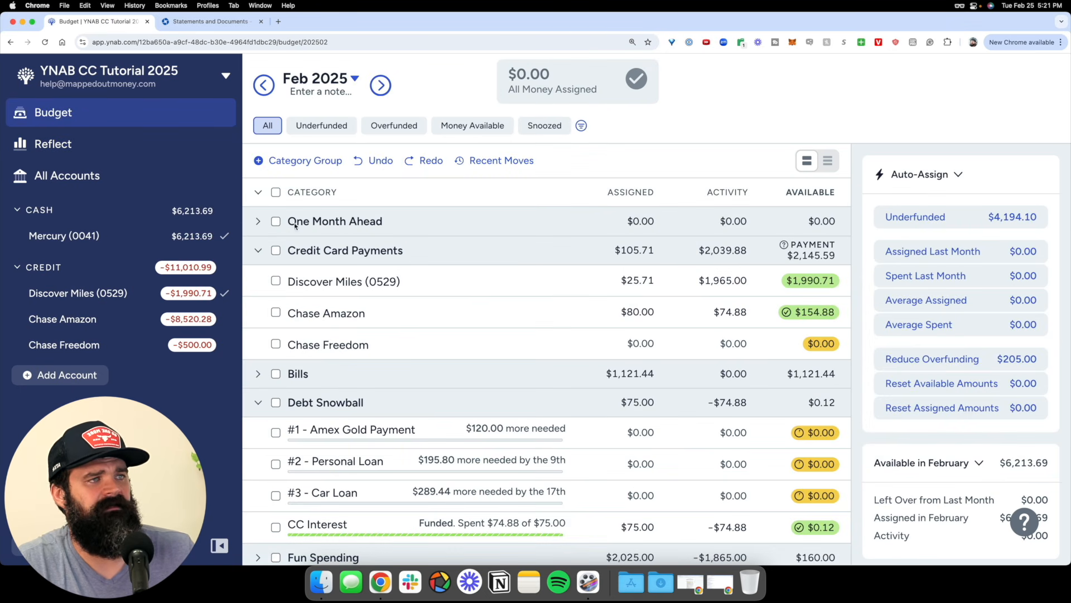
{"action": "left_click", "coordinate": [427, 162]}
- Mark the Chase Amazon and Mercury balances, the All Money Assigned banner and the Available column in red, and erase the drawings
{"action": "key", "text": "ctrl+a"}
{"action": "mouse_move", "coordinate": [291, 302]}
{"action": "left_mouse_down"}
{"action": "mouse_move", "coordinate": [289, 326]}
{"action": "mouse_move", "coordinate": [205, 285]}
{"action": "left_mouse_up"}
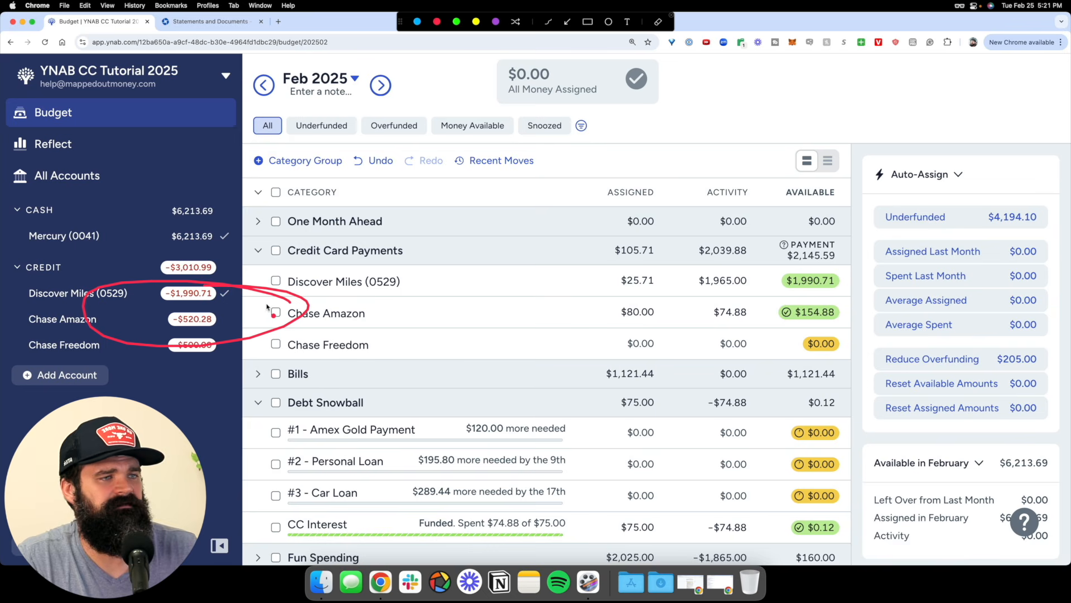
{"action": "mouse_move", "coordinate": [661, 60]}
{"action": "left_mouse_down"}
{"action": "mouse_move", "coordinate": [365, 107]}
{"action": "mouse_move", "coordinate": [504, 35]}
{"action": "left_mouse_up"}
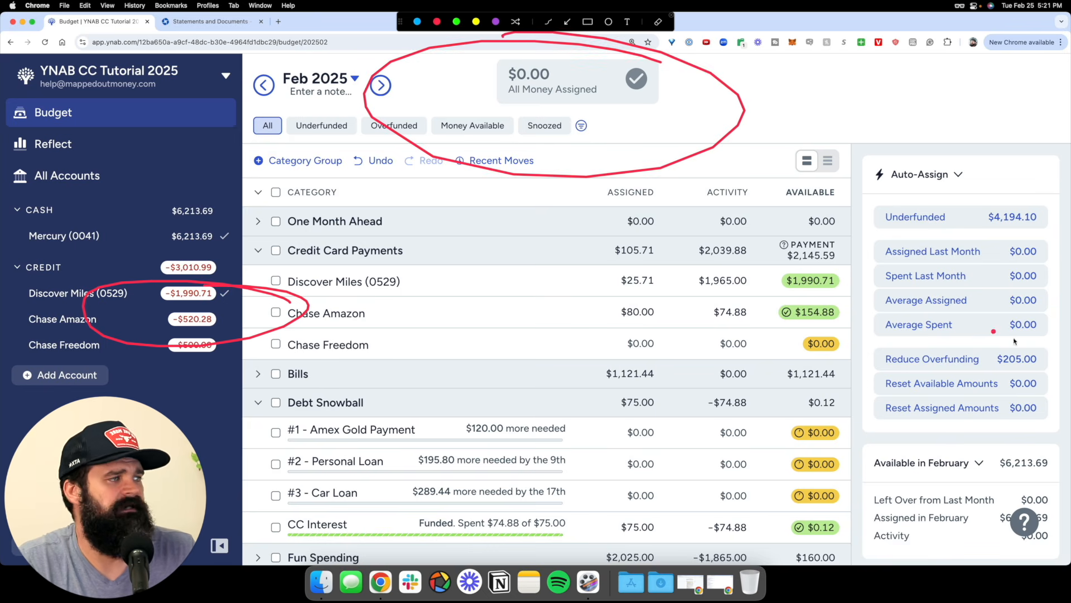
{"action": "left_click_drag", "start_coordinate": [873, 284], "coordinate": [754, 257]}
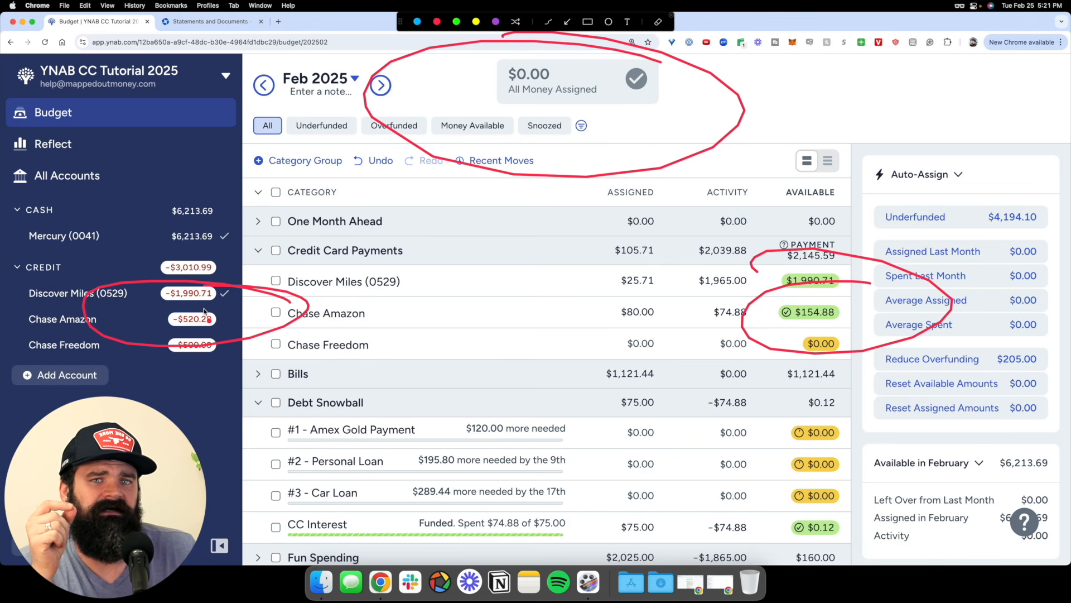
{"action": "left_click_drag", "start_coordinate": [167, 328], "coordinate": [224, 326]}
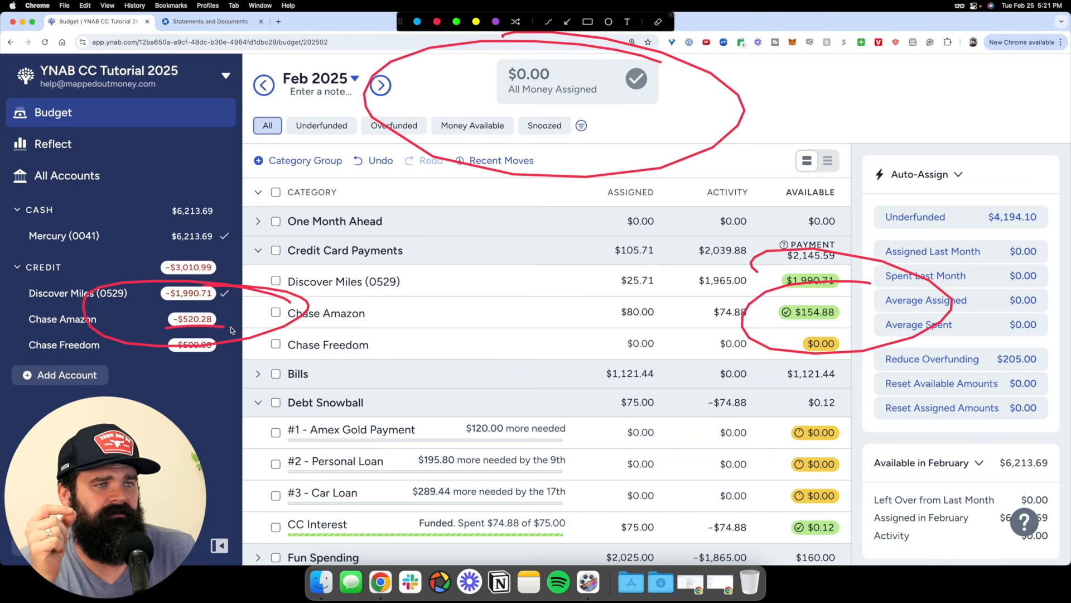
{"action": "mouse_move", "coordinate": [259, 226]}
{"action": "left_mouse_down"}
{"action": "mouse_move", "coordinate": [167, 256]}
{"action": "mouse_move", "coordinate": [235, 222]}
{"action": "left_mouse_up"}
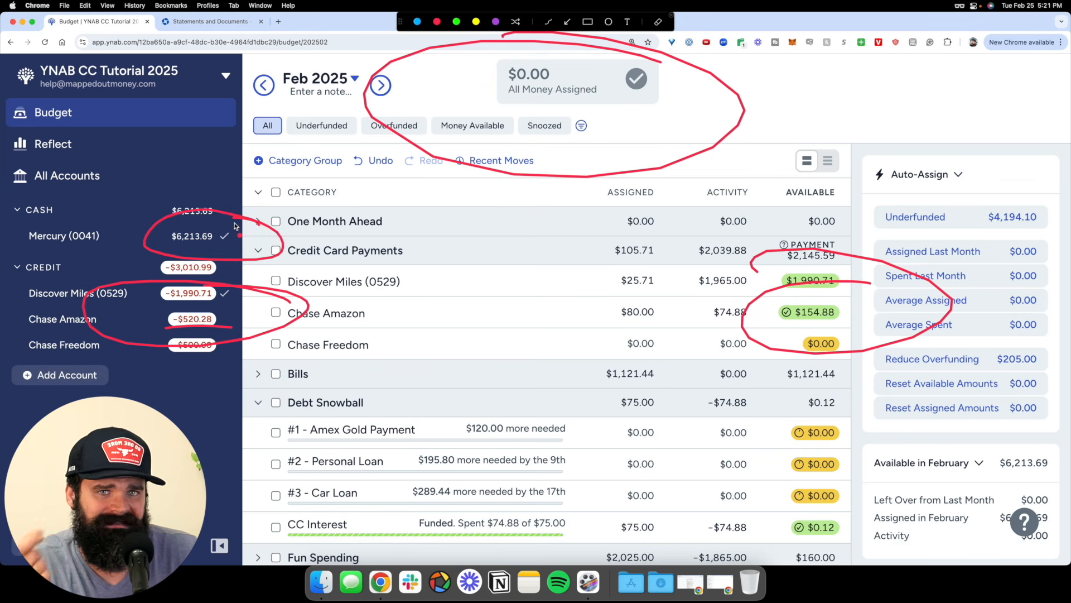
{"action": "mouse_move", "coordinate": [770, 154]}
{"action": "left_mouse_down"}
{"action": "mouse_move", "coordinate": [811, 534]}
{"action": "mouse_move", "coordinate": [987, 242]}
{"action": "mouse_move", "coordinate": [637, 212]}
{"action": "left_mouse_up"}
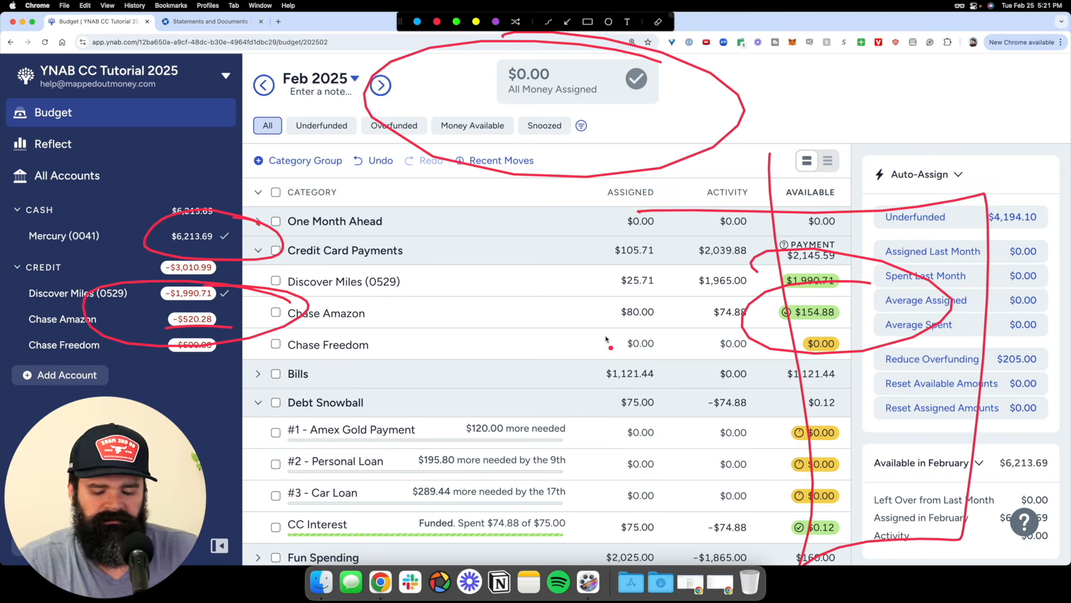
{"action": "left_click", "coordinate": [659, 22]}
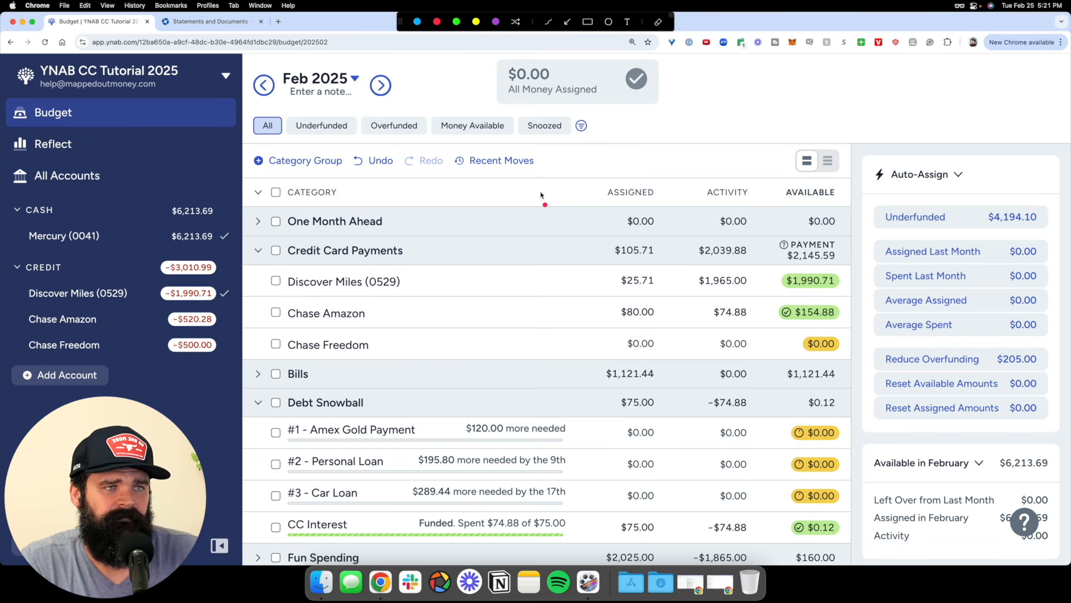
- Annotate the account list and the All Money Assigned banner in red, and erase the drawings
{"action": "mouse_move", "coordinate": [237, 161]}
{"action": "left_mouse_down"}
{"action": "mouse_move", "coordinate": [195, 227]}
{"action": "mouse_move", "coordinate": [218, 229]}
{"action": "mouse_move", "coordinate": [206, 246]}
{"action": "mouse_move", "coordinate": [222, 251]}
{"action": "mouse_move", "coordinate": [199, 302]}
{"action": "mouse_move", "coordinate": [227, 286]}
{"action": "left_mouse_up"}
{"action": "mouse_move", "coordinate": [655, 54]}
{"action": "left_mouse_down"}
{"action": "mouse_move", "coordinate": [679, 134]}
{"action": "mouse_move", "coordinate": [602, 57]}
{"action": "left_mouse_up"}
{"action": "left_click", "coordinate": [657, 23]}
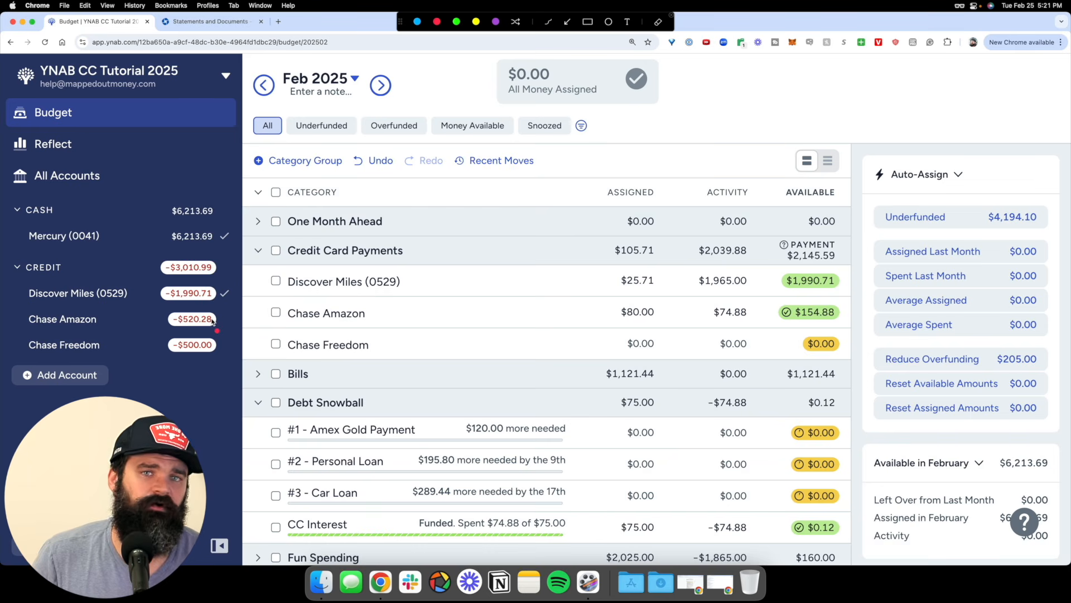
- Circle Chase Amazon's available payment amount and its account balance repeatedly in red, and erase the drawings
{"action": "mouse_move", "coordinate": [827, 295]}
{"action": "left_mouse_down"}
{"action": "mouse_move", "coordinate": [840, 304]}
{"action": "mouse_move", "coordinate": [774, 324]}
{"action": "mouse_move", "coordinate": [799, 268]}
{"action": "left_mouse_up"}
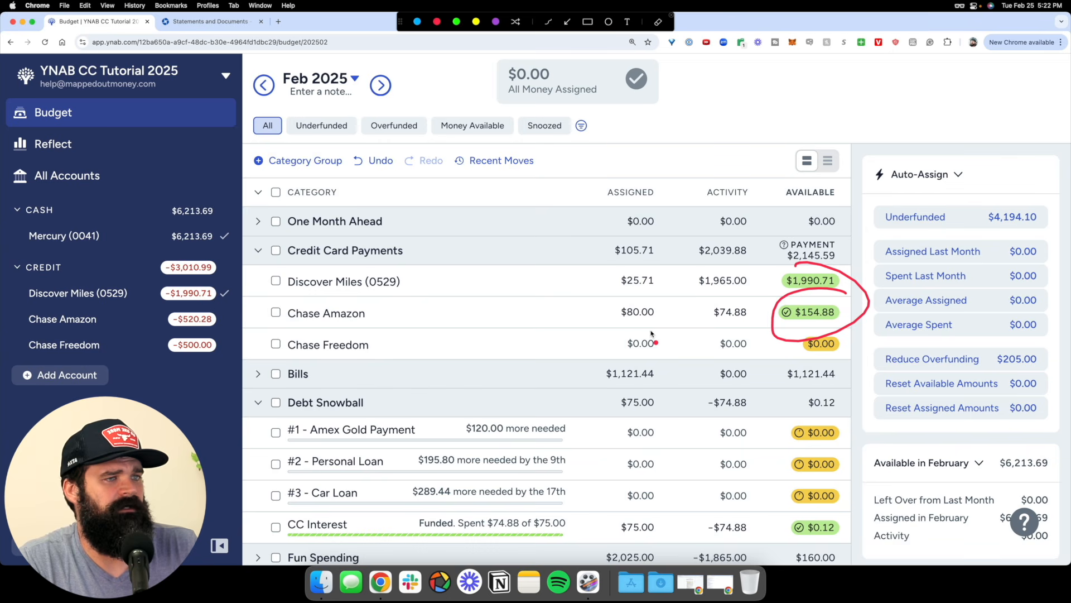
{"action": "mouse_move", "coordinate": [226, 305]}
{"action": "left_mouse_down"}
{"action": "mouse_move", "coordinate": [250, 335]}
{"action": "mouse_move", "coordinate": [170, 285]}
{"action": "left_mouse_up"}
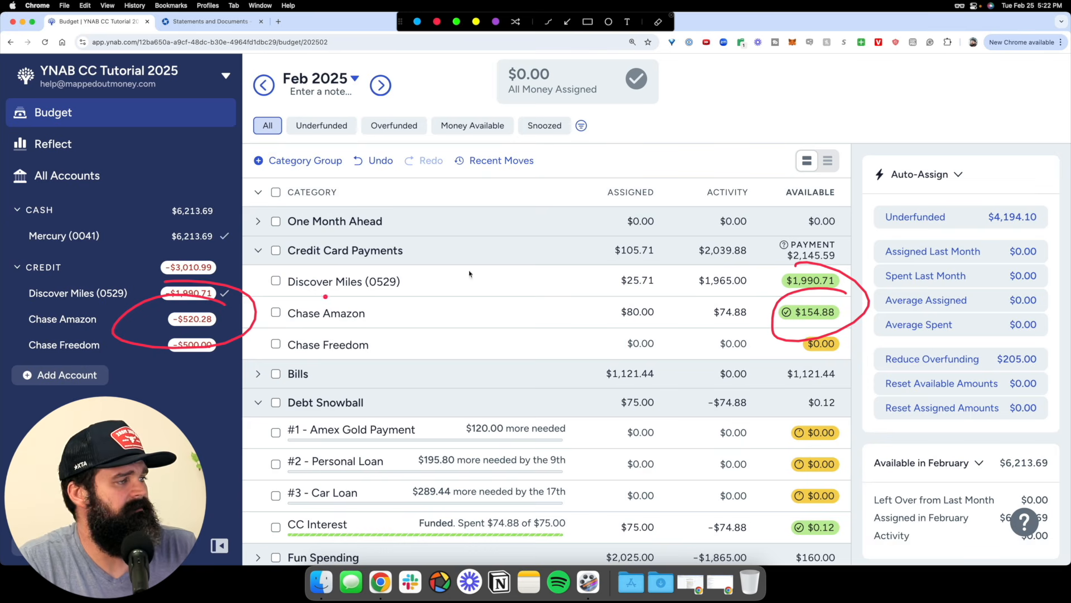
{"action": "mouse_move", "coordinate": [874, 288]}
{"action": "left_mouse_down"}
{"action": "mouse_move", "coordinate": [759, 304]}
{"action": "mouse_move", "coordinate": [803, 269]}
{"action": "left_mouse_up"}
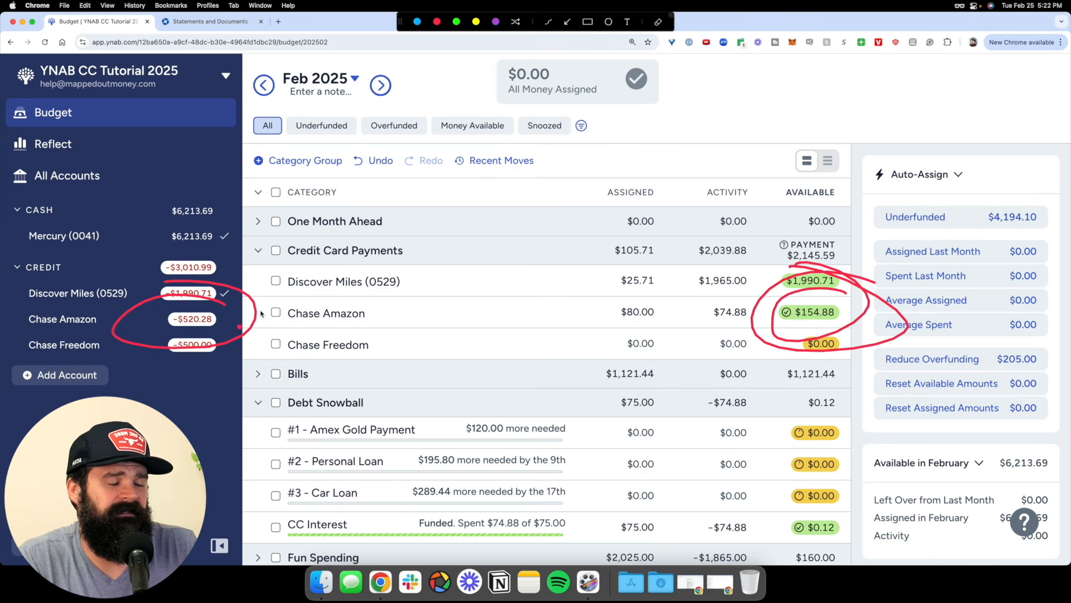
{"action": "mouse_move", "coordinate": [224, 292]}
{"action": "left_mouse_down"}
{"action": "mouse_move", "coordinate": [109, 335]}
{"action": "mouse_move", "coordinate": [251, 310]}
{"action": "left_mouse_up"}
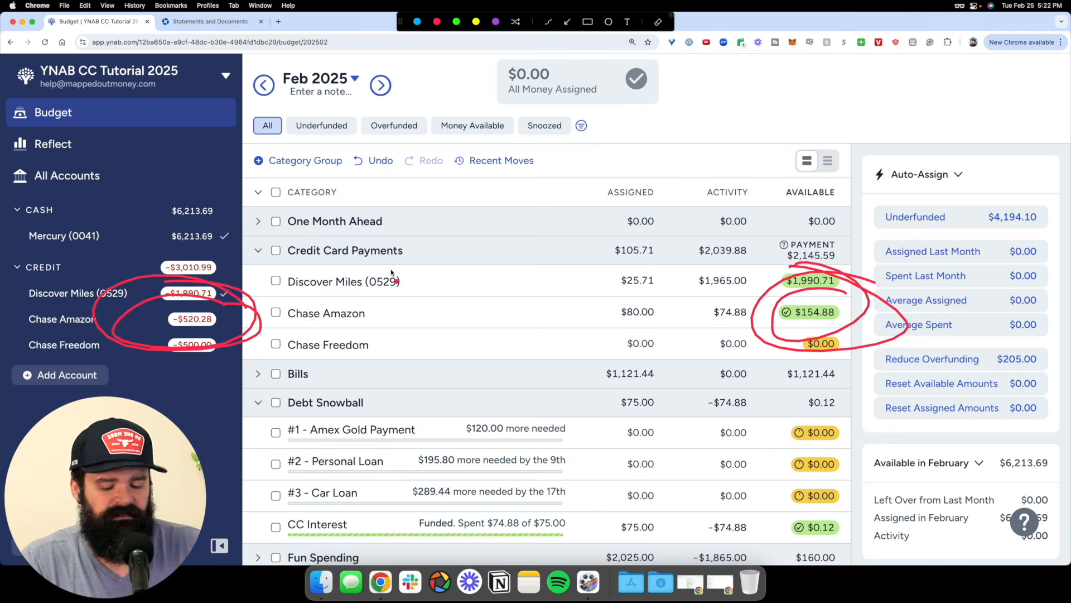
{"action": "left_click", "coordinate": [659, 22]}
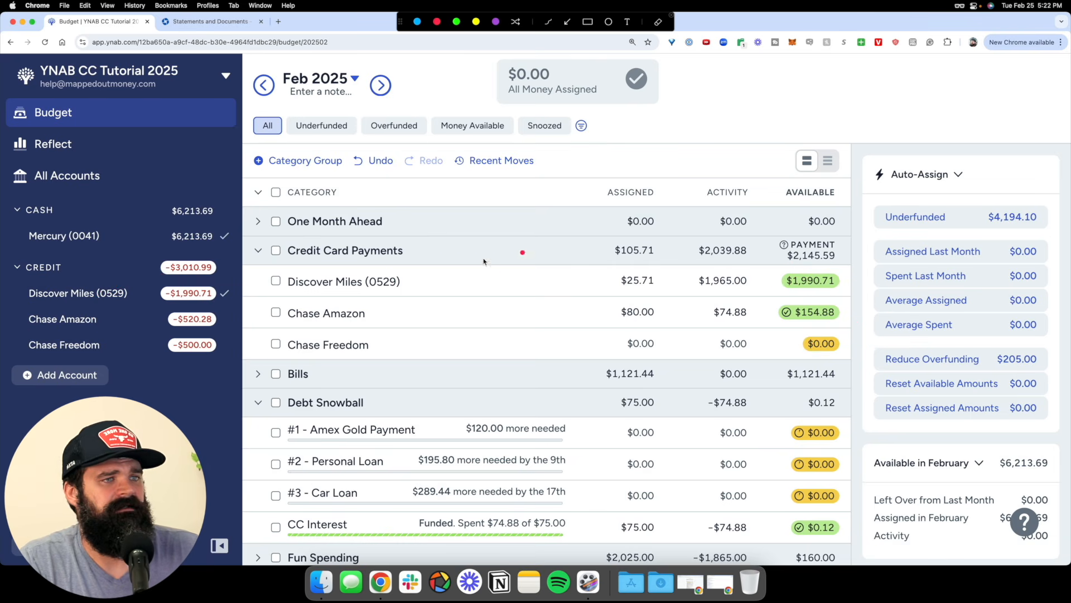
- Add a 500 inflow to Discover Miles with payee CC Points and category Inflow: Ready to Assign, and save it
{"action": "left_click", "coordinate": [112, 292]}
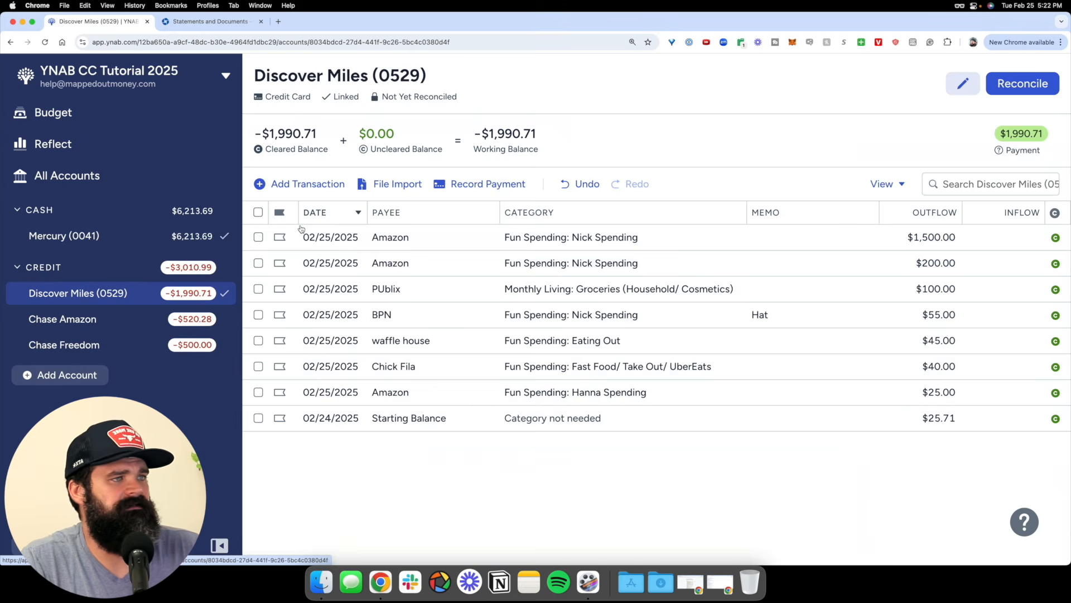
{"action": "left_click", "coordinate": [301, 184]}
{"action": "key", "text": "Tab"}
{"action": "type", "text": "CC Poi"}
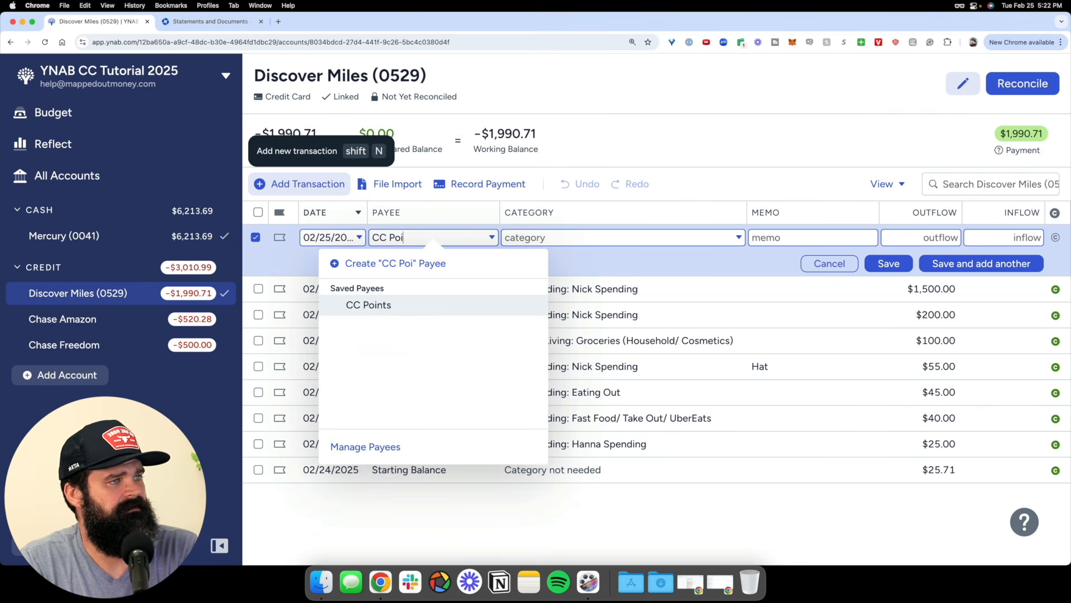
{"action": "key", "text": "Tab"}
{"action": "key", "text": "Tab"}
{"action": "key", "text": "Tab"}
{"action": "key", "text": "Tab"}
{"action": "type", "text": "500"}
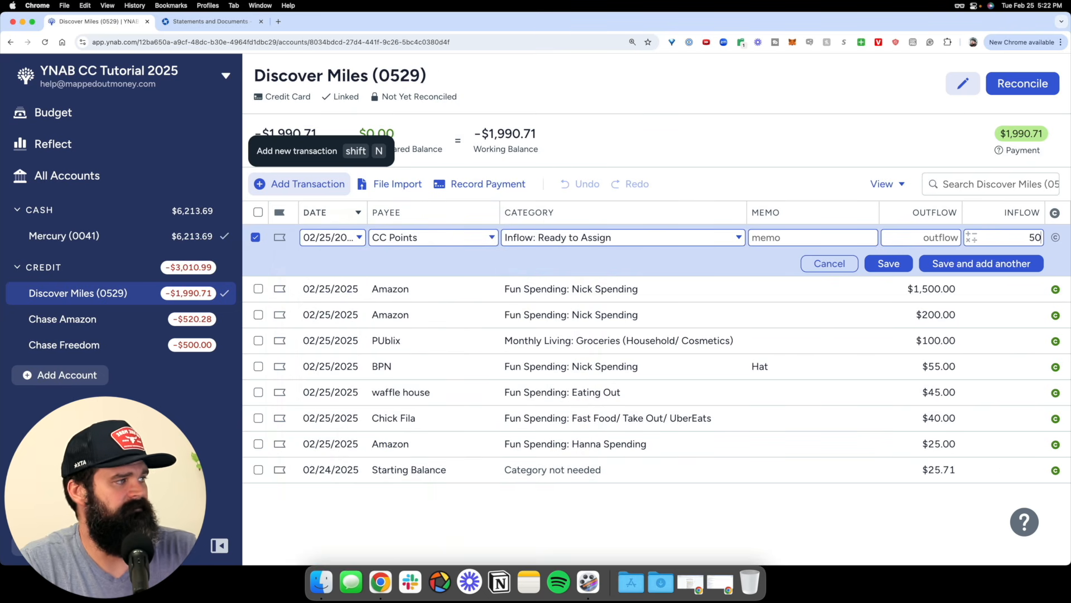
{"action": "key", "text": "Return"}
{"action": "key", "text": "Escape"}
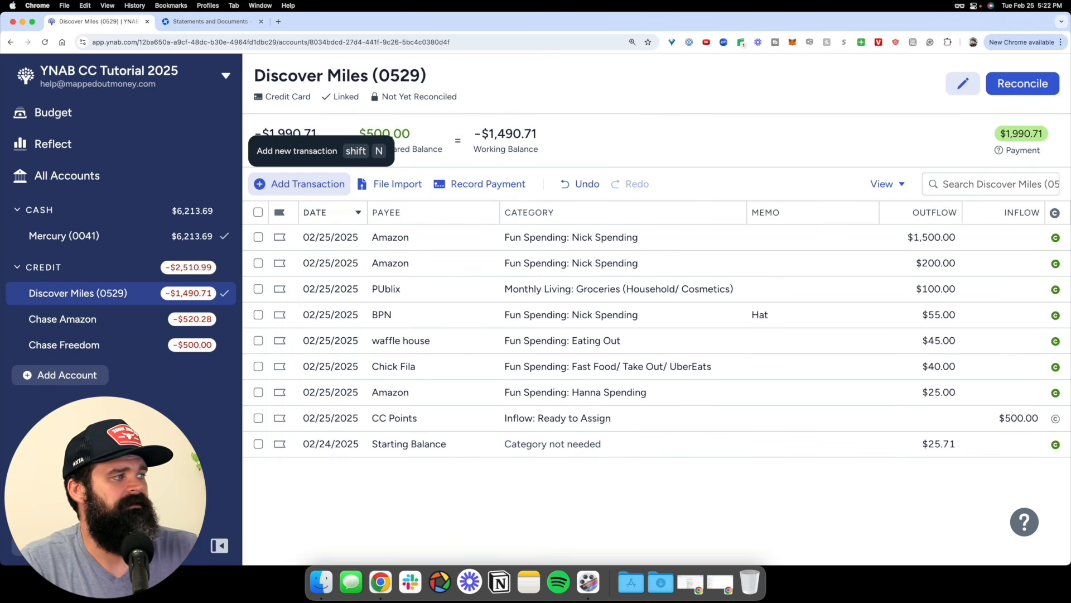
- Compare the Discover Miles account balance with the card's available payment amount in the February budget
{"action": "left_click", "coordinate": [754, 422]}
{"action": "scroll", "coordinate": [176, 305], "scroll_direction": "up", "scroll_amount": 5}
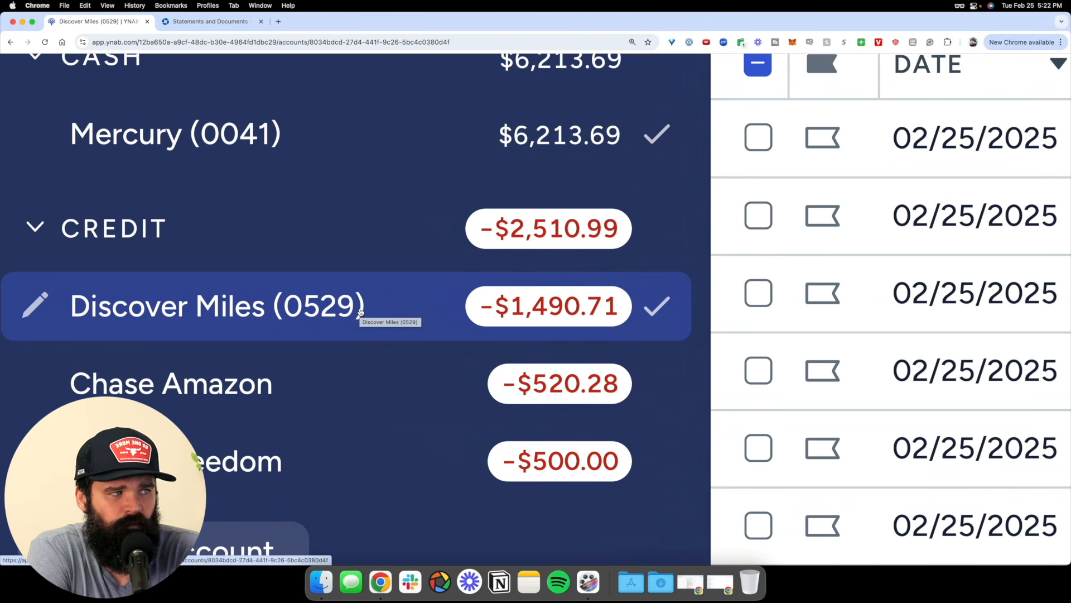
{"action": "scroll", "coordinate": [360, 311], "scroll_direction": "down", "scroll_amount": 5}
{"action": "left_click", "coordinate": [99, 106]}
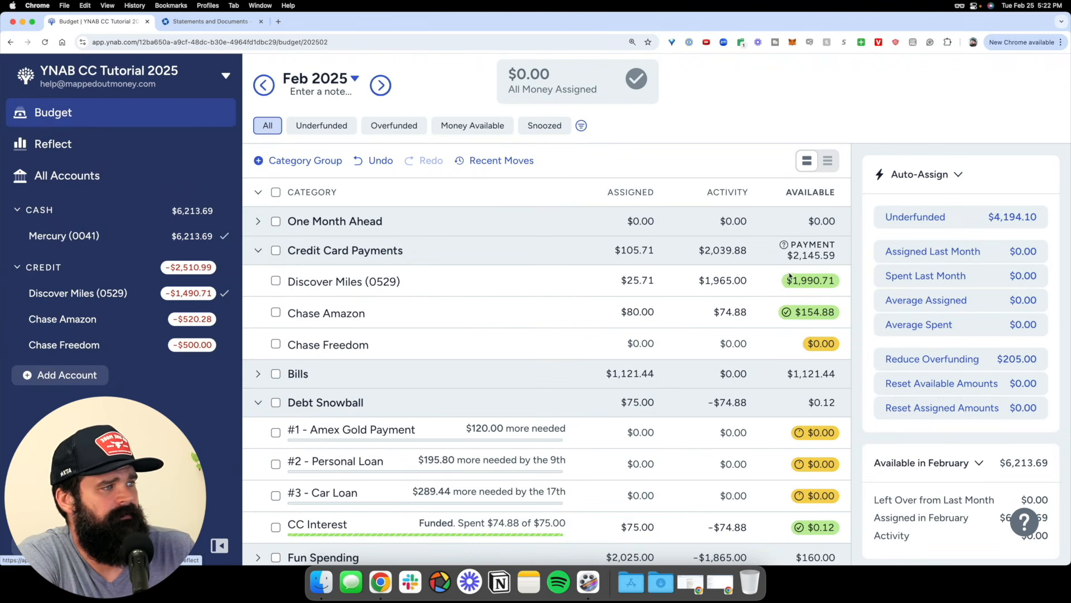
{"action": "scroll", "coordinate": [777, 278], "scroll_direction": "up", "scroll_amount": 5}
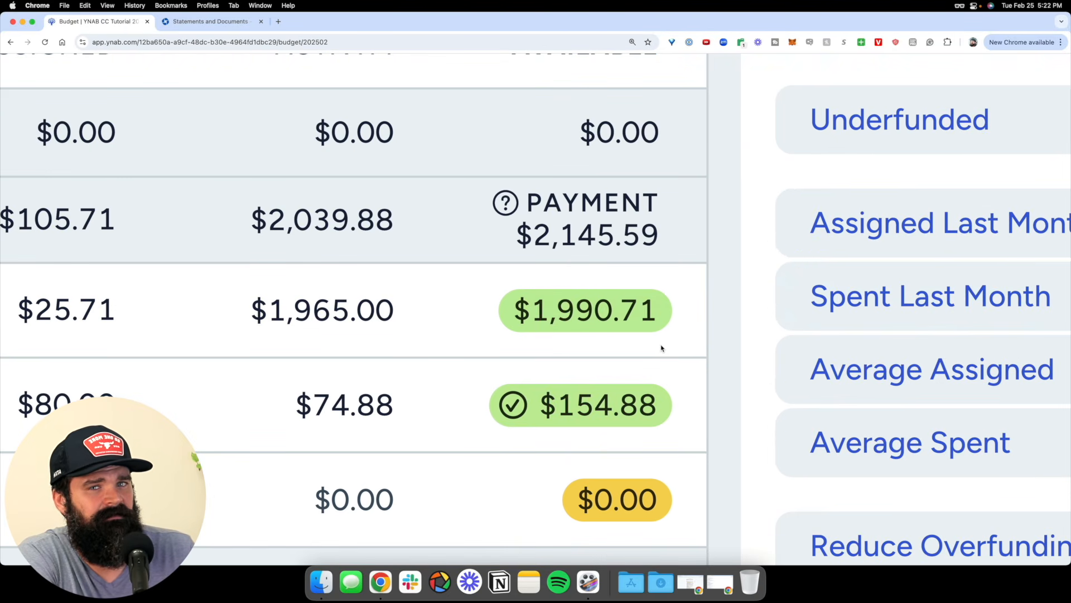
{"action": "scroll", "coordinate": [662, 348], "scroll_direction": "down", "scroll_amount": 5}
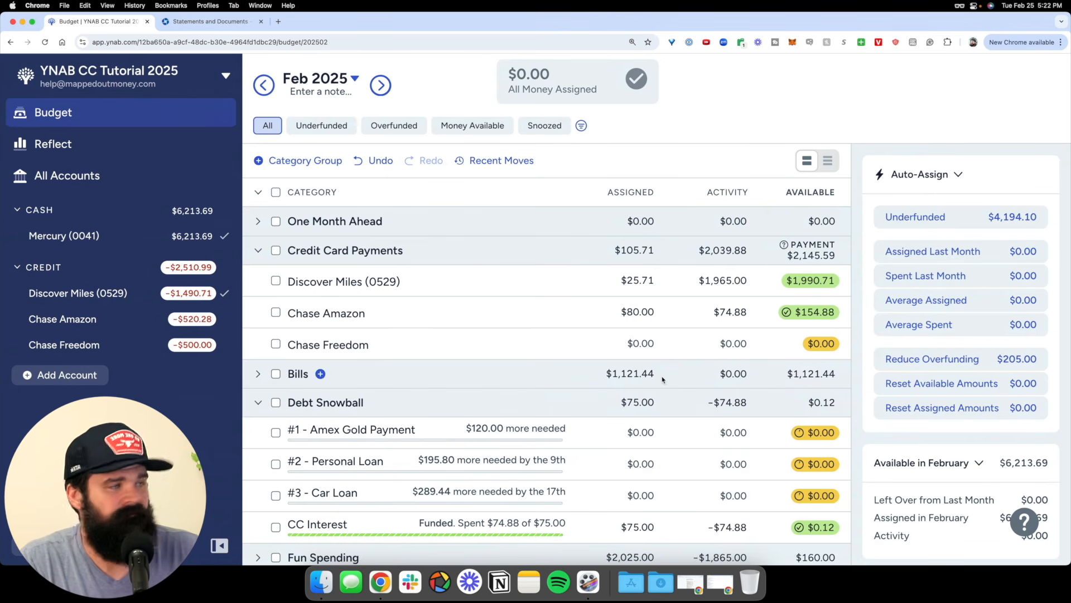
- Circle the Discover Miles available payment amount in red, draw an arrow from it toward the All Money Assigned banner, and erase the drawings
{"action": "key", "text": "ctrl+a"}
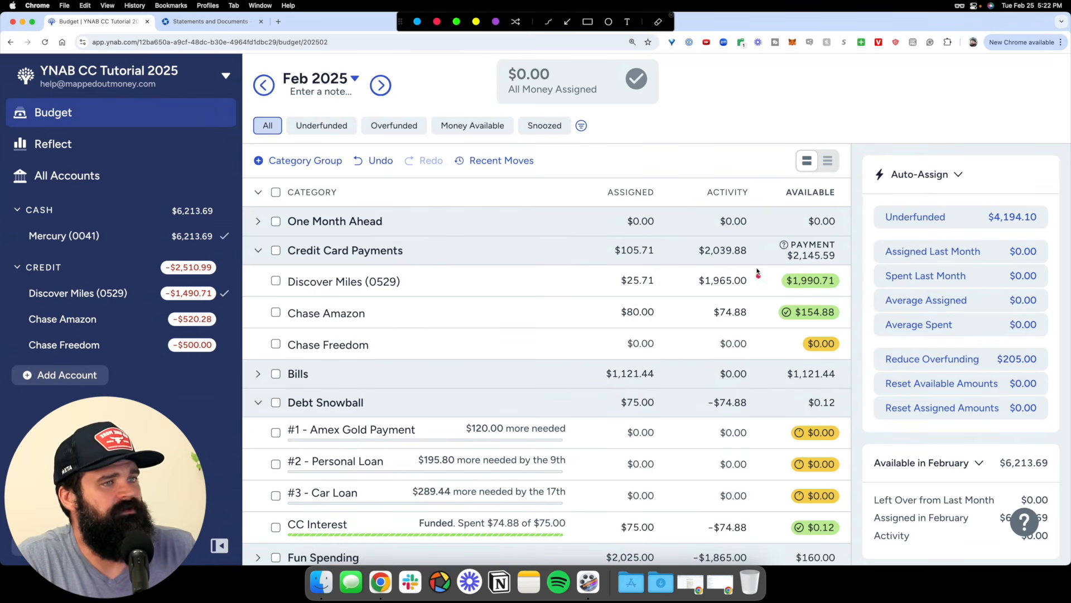
{"action": "mouse_move", "coordinate": [859, 266]}
{"action": "left_mouse_down"}
{"action": "mouse_move", "coordinate": [809, 263]}
{"action": "mouse_move", "coordinate": [833, 259]}
{"action": "left_mouse_up"}
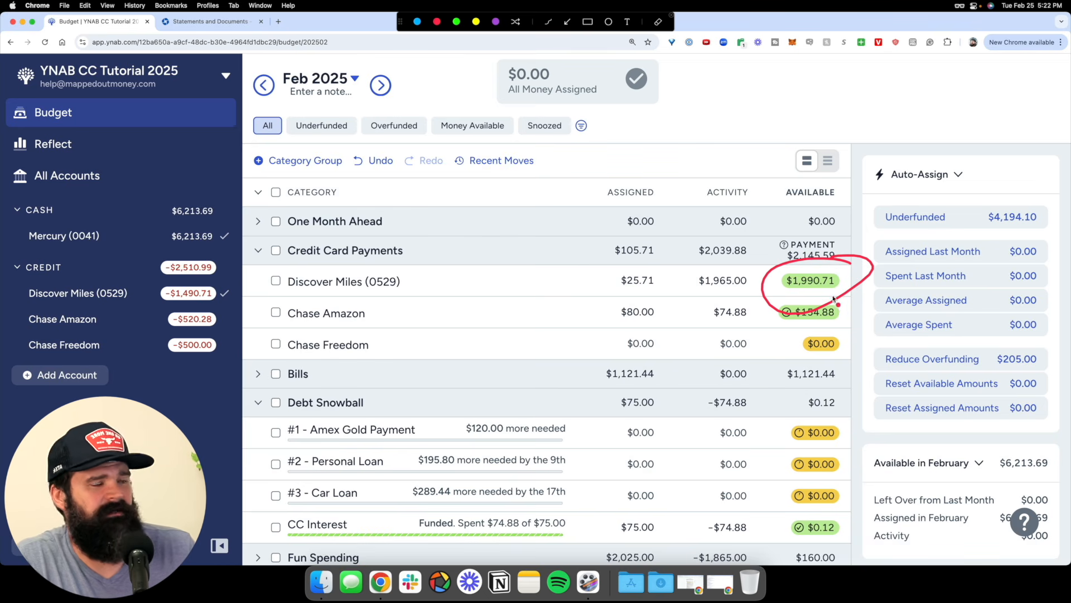
{"action": "mouse_move", "coordinate": [816, 271]}
{"action": "left_mouse_down"}
{"action": "mouse_move", "coordinate": [709, 184]}
{"action": "mouse_move", "coordinate": [744, 191]}
{"action": "left_mouse_up"}
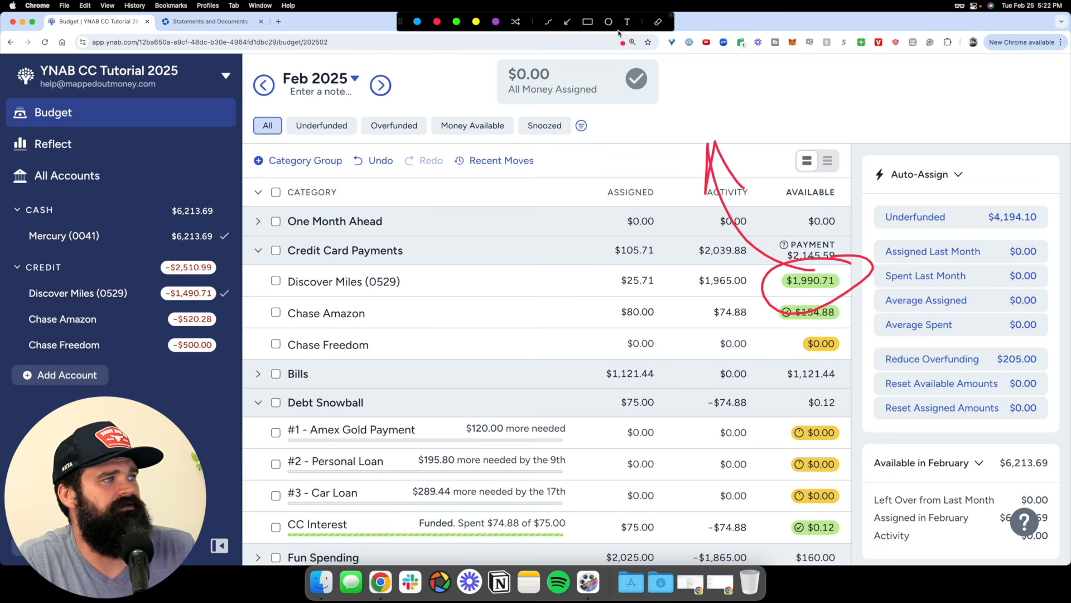
{"action": "key", "text": "Escape"}
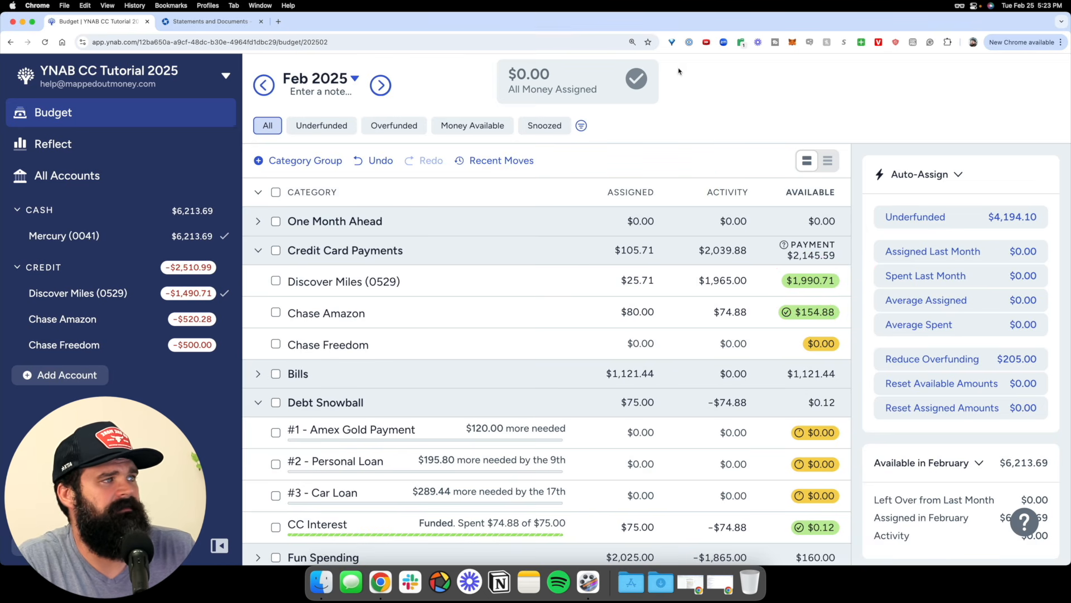
- Review the CC Points inflow among the Discover Miles transactions and return to the budget
{"action": "left_click", "coordinate": [100, 294]}
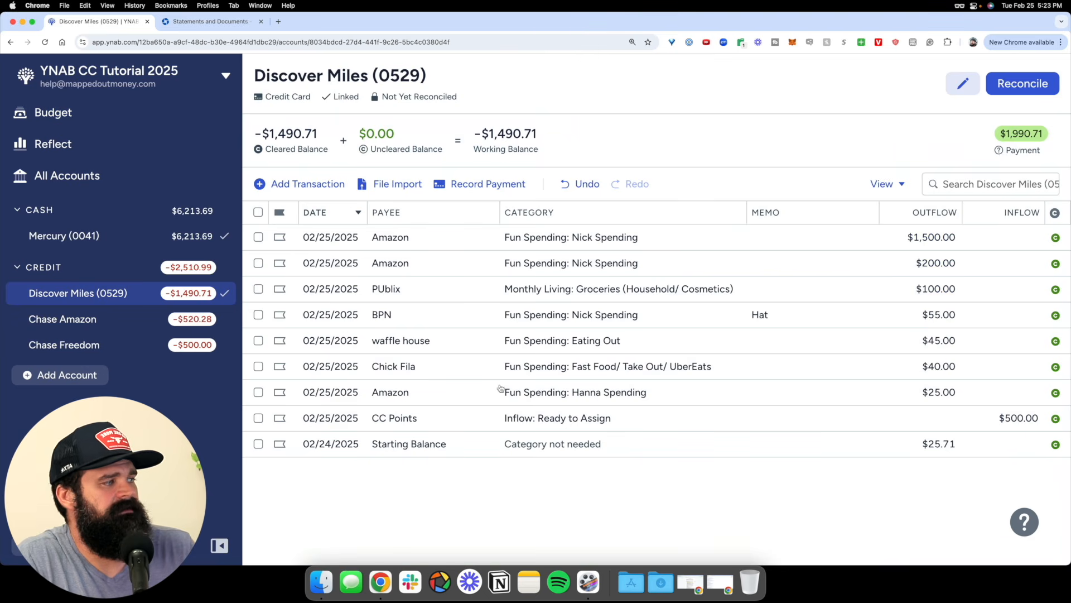
{"action": "left_click", "coordinate": [899, 418]}
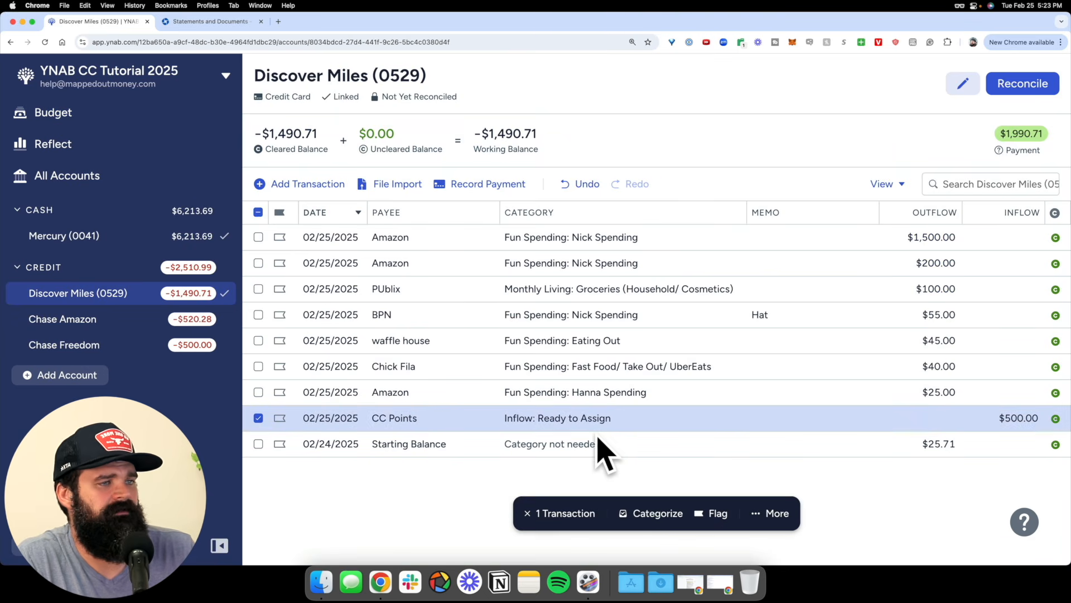
{"action": "left_click", "coordinate": [50, 111]}
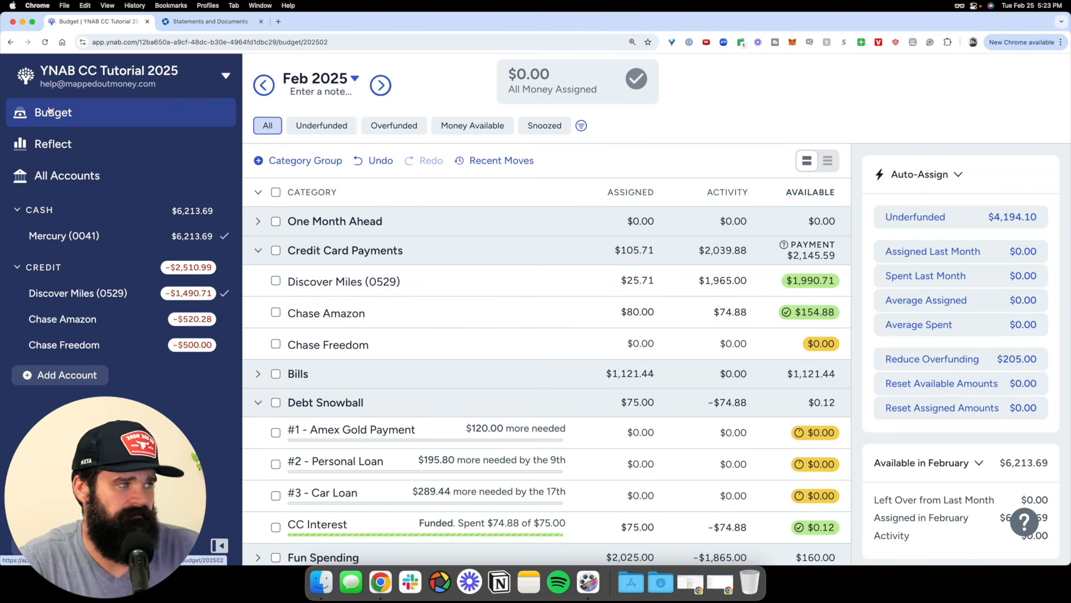
- Move 500.00 from the Discover Miles available payment to the Fun Spending category used for the $1,500.00 Amazon purchase
{"action": "left_click", "coordinate": [819, 284]}
{"action": "type", "text": "500"}
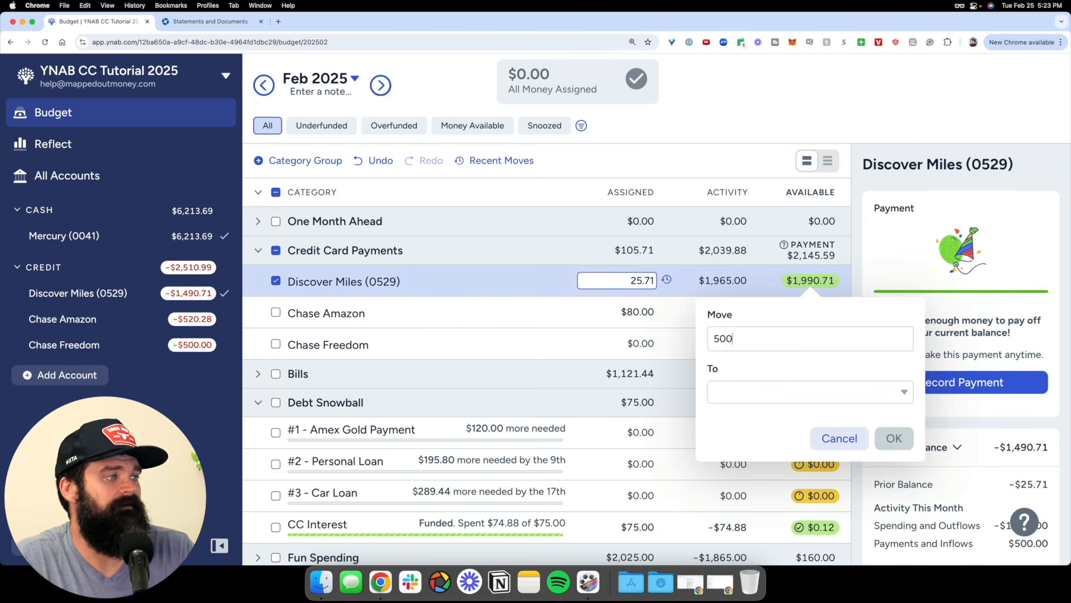
{"action": "key", "text": "Tab"}
{"action": "type", "text": "nic"}
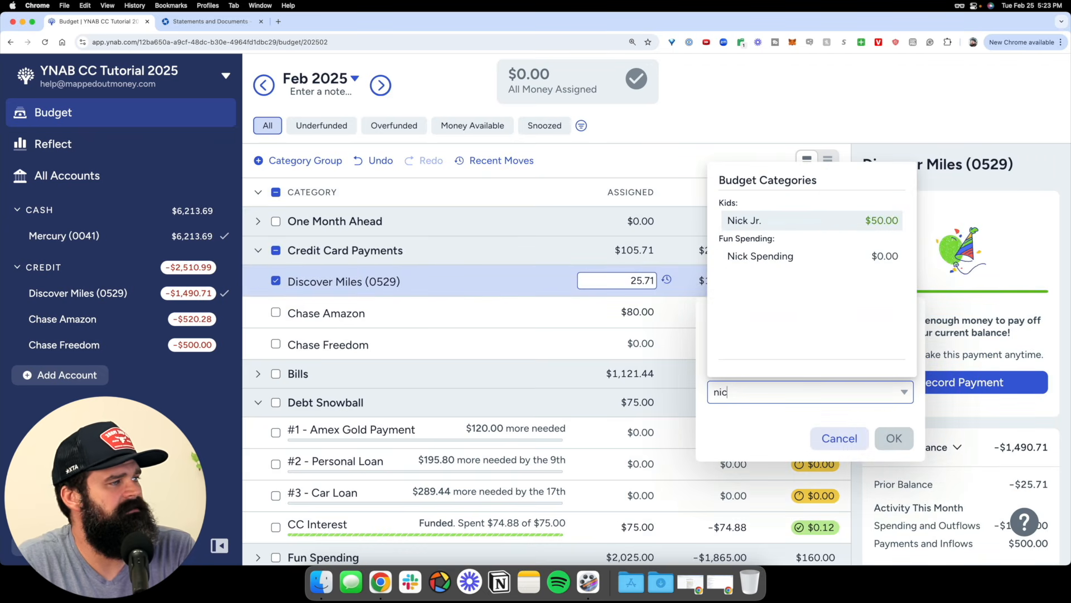
{"action": "key", "text": "Down"}
{"action": "key", "text": "Return"}
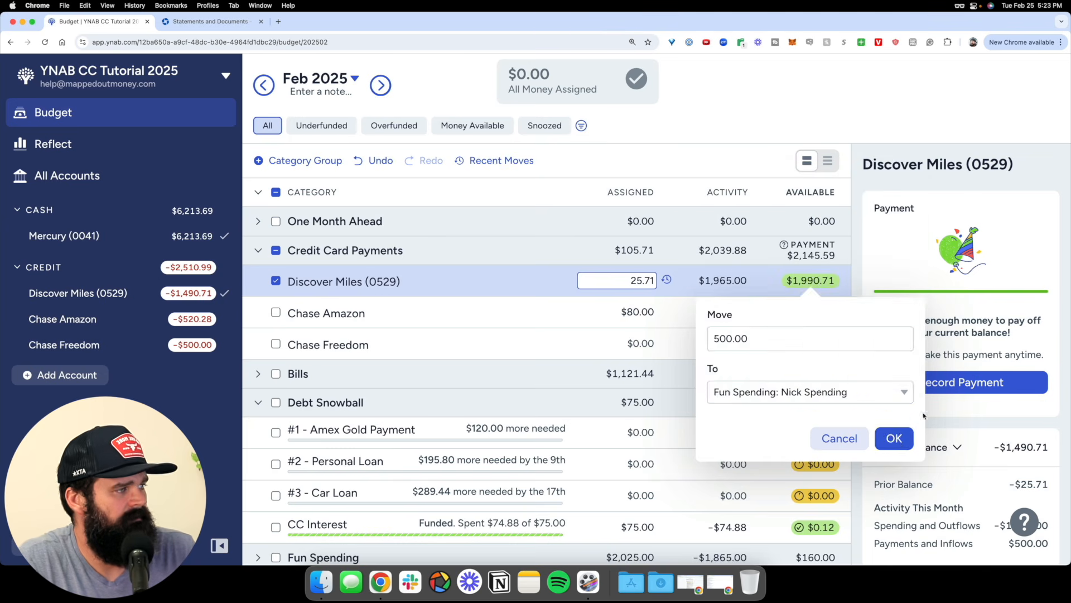
{"action": "left_click", "coordinate": [903, 447]}
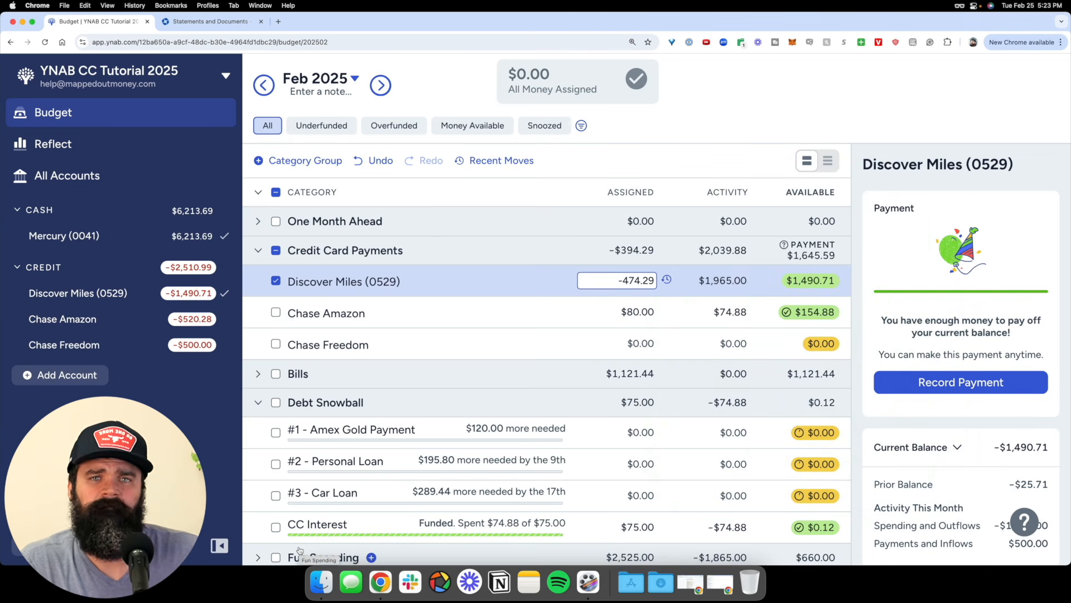
- Circle the three credit card account balances and their available payment amounts in red, and erase the drawings
{"action": "key", "text": "ctrl+a"}
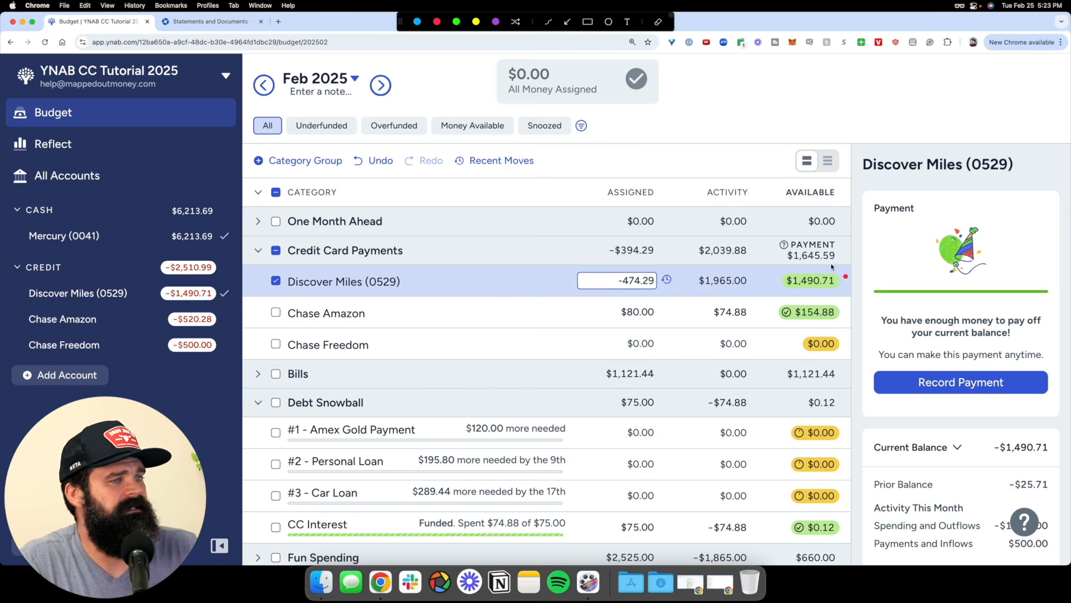
{"action": "mouse_move", "coordinate": [277, 285]}
{"action": "left_mouse_down"}
{"action": "mouse_move", "coordinate": [215, 274]}
{"action": "mouse_move", "coordinate": [248, 367]}
{"action": "mouse_move", "coordinate": [229, 267]}
{"action": "left_mouse_up"}
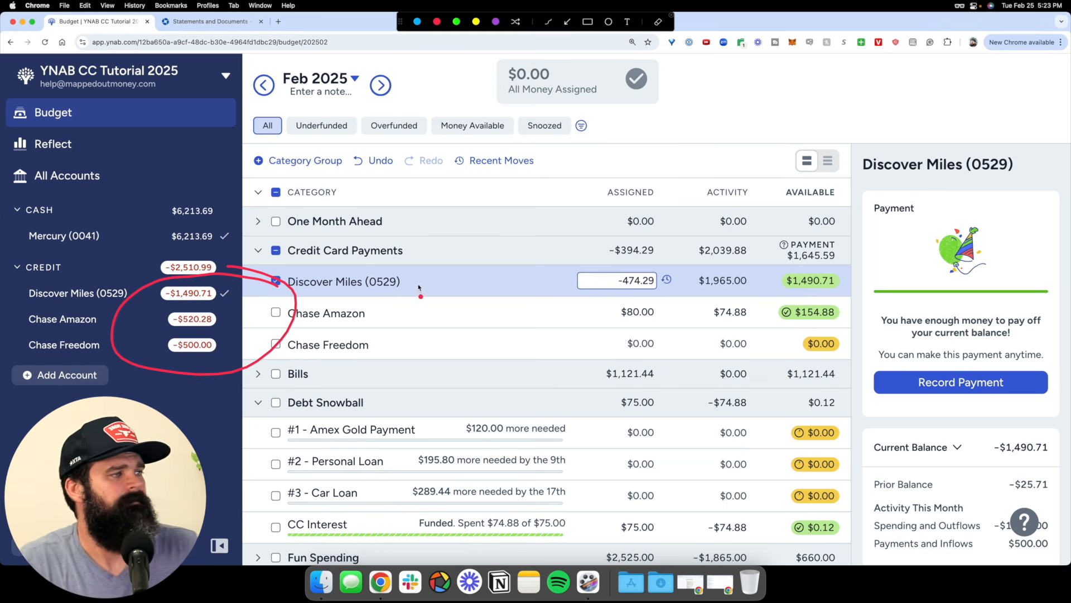
{"action": "mouse_move", "coordinate": [885, 251]}
{"action": "left_mouse_down"}
{"action": "mouse_move", "coordinate": [786, 248]}
{"action": "mouse_move", "coordinate": [835, 256]}
{"action": "left_mouse_up"}
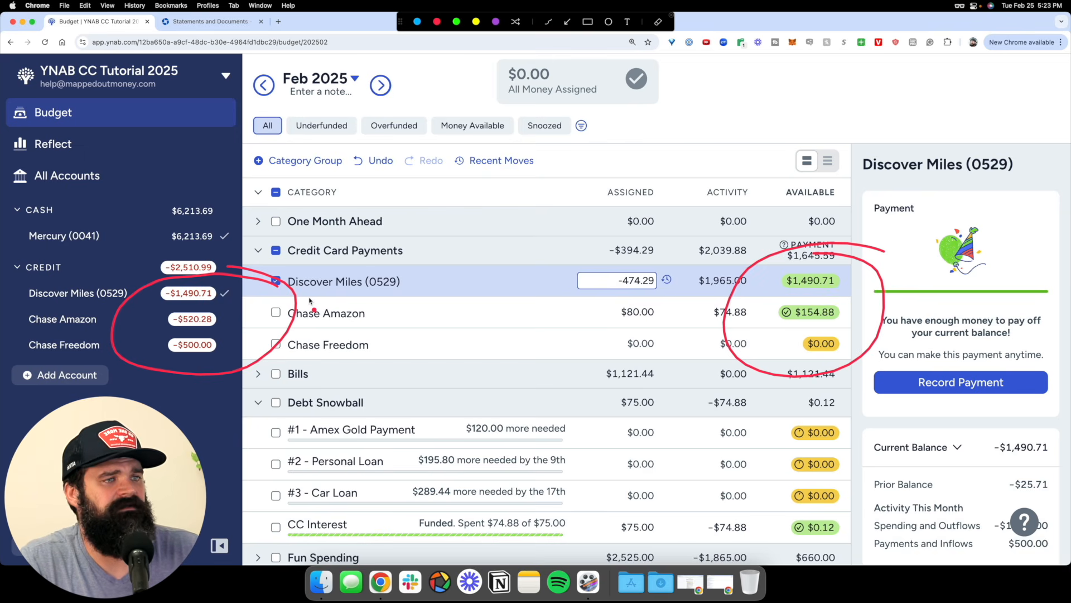
{"action": "key", "text": "Escape"}
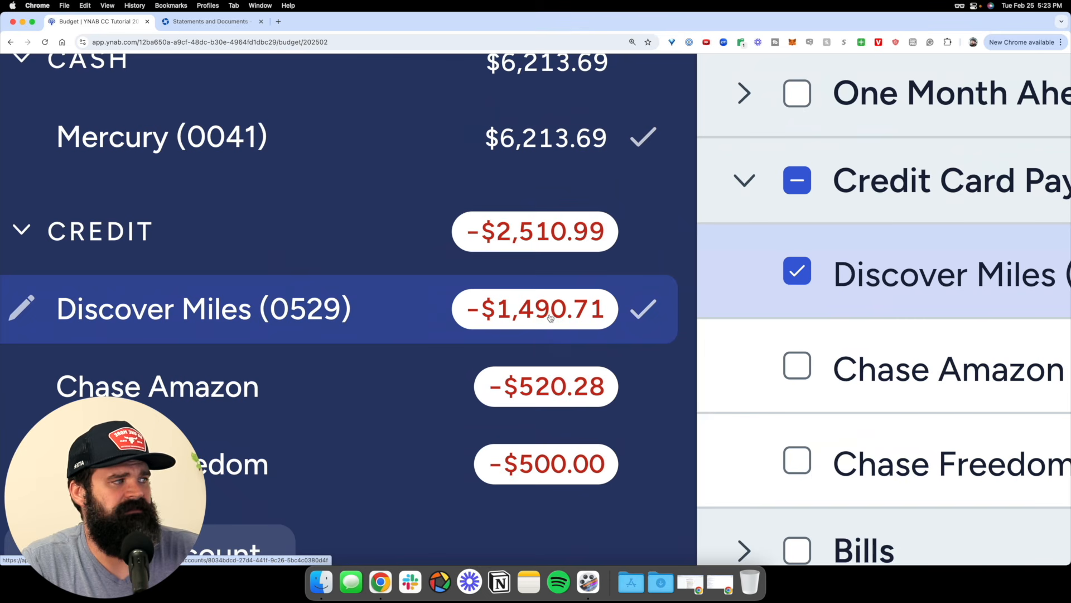
- Compare the Discover Miles, Chase Amazon and Chase Freedom account balances with their available payment amounts, and deselect the Discover Miles category
{"action": "scroll", "coordinate": [550, 317], "scroll_direction": "right", "scroll_amount": 10}
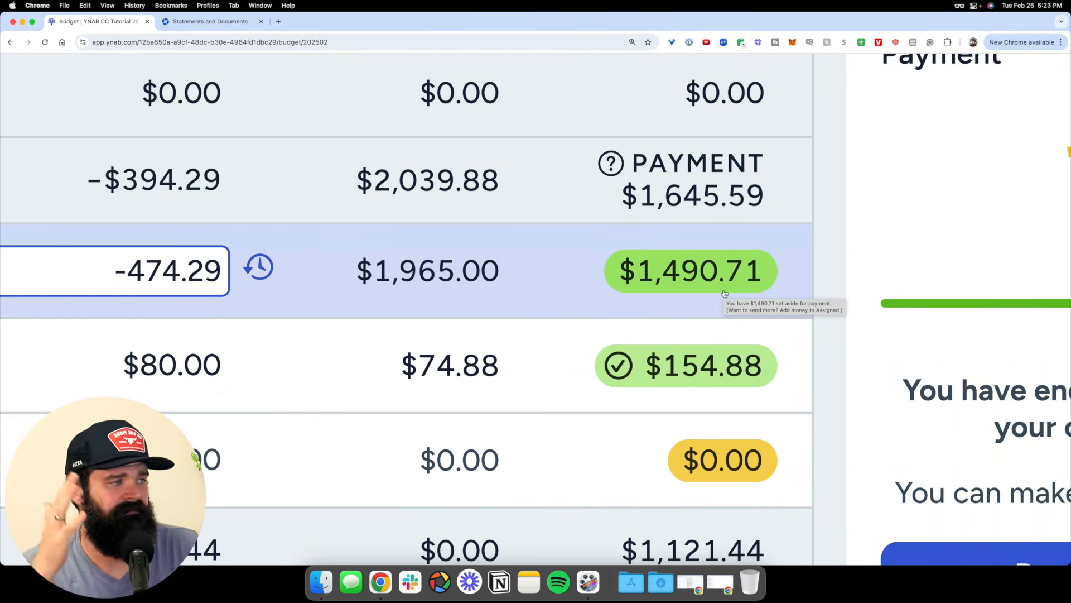
{"action": "scroll", "coordinate": [742, 315], "scroll_direction": "left", "scroll_amount": 10}
{"action": "scroll", "coordinate": [744, 321], "scroll_direction": "left", "scroll_amount": 10}
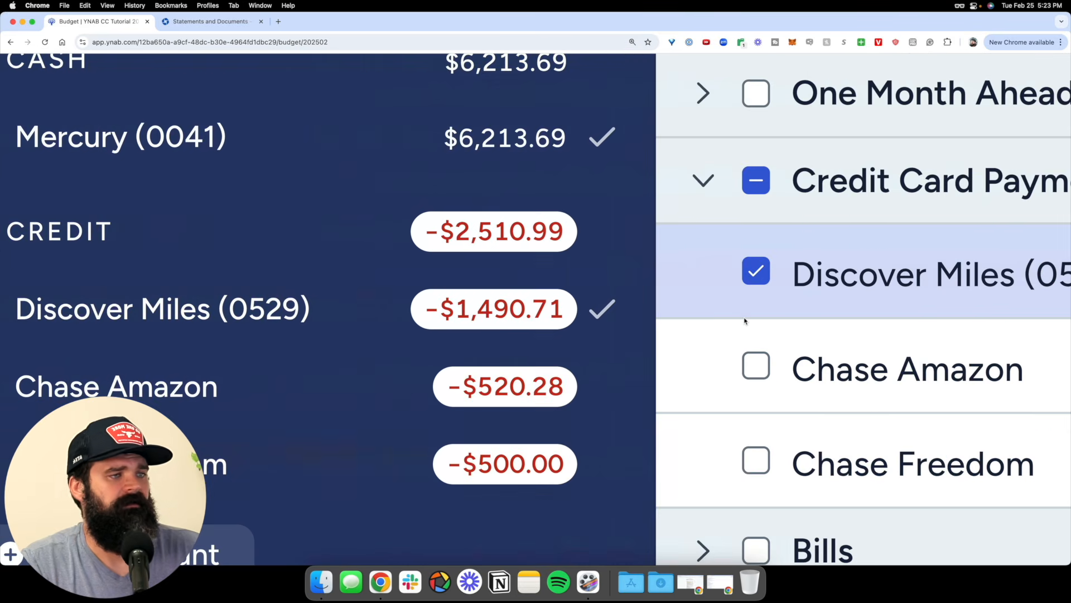
{"action": "scroll", "coordinate": [512, 391], "scroll_direction": "right", "scroll_amount": 15}
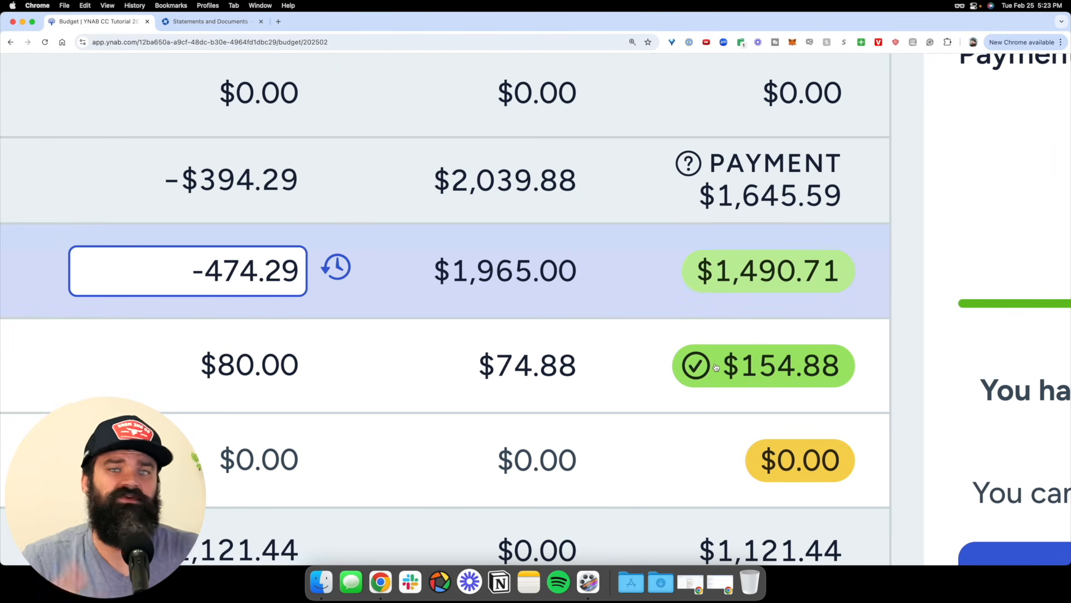
{"action": "mouse_move", "coordinate": [716, 367]}
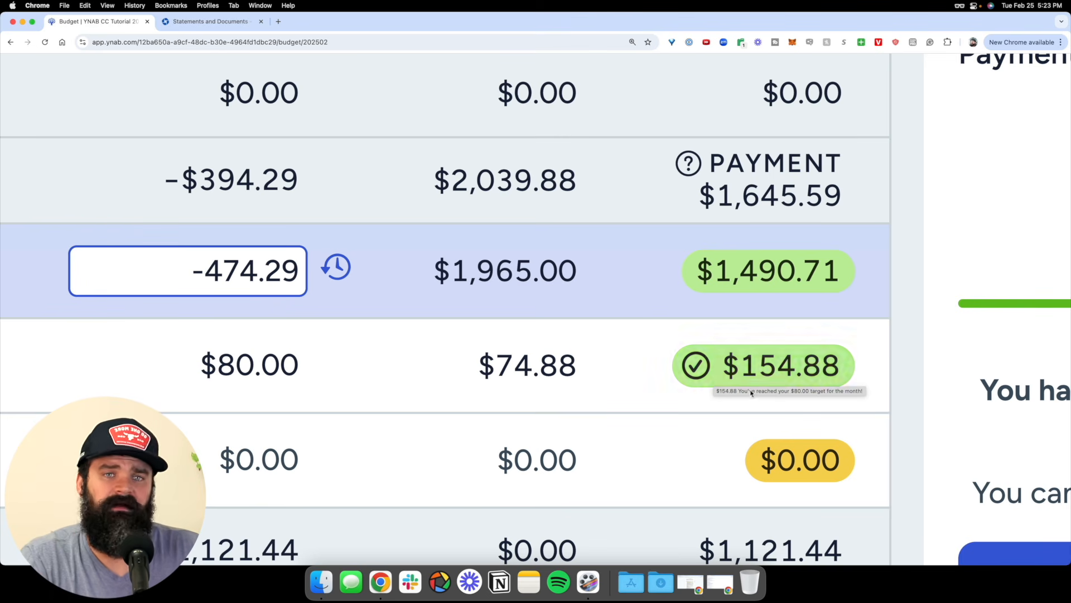
{"action": "scroll", "coordinate": [751, 380], "scroll_direction": "left", "scroll_amount": 10}
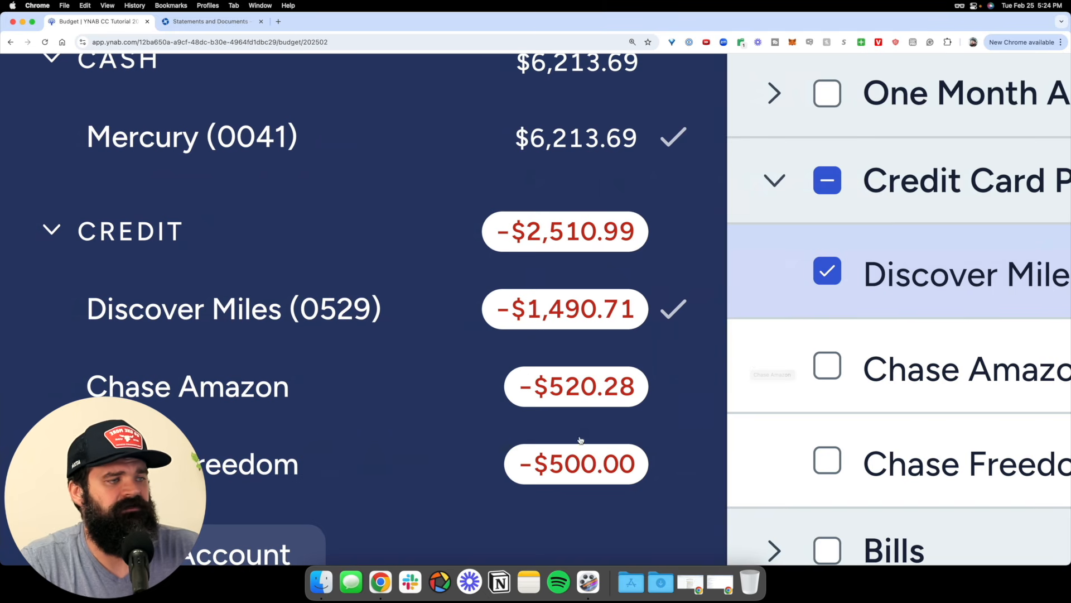
{"action": "scroll", "coordinate": [586, 471], "scroll_direction": "right", "scroll_amount": 10}
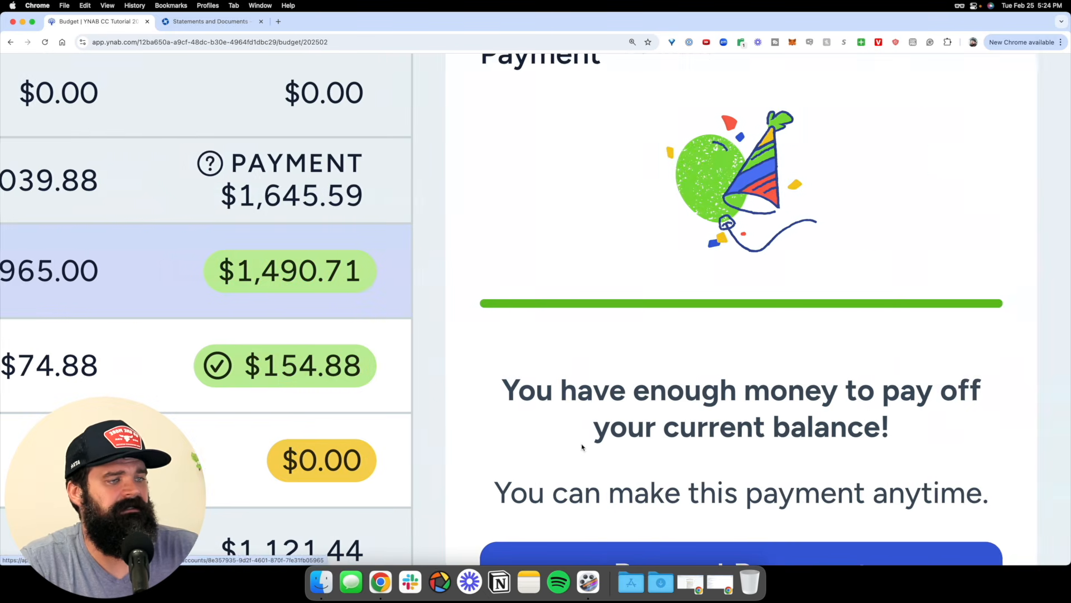
{"action": "scroll", "coordinate": [582, 447], "scroll_direction": "left", "scroll_amount": 3}
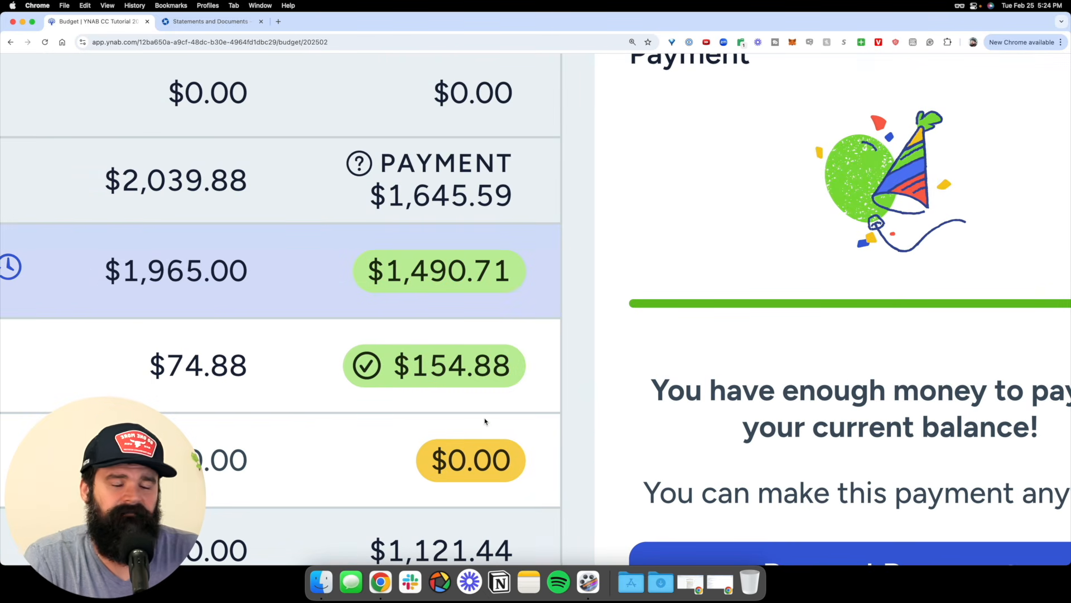
{"action": "scroll", "coordinate": [485, 421], "scroll_direction": "down", "scroll_amount": 10}
{"action": "left_click", "coordinate": [275, 281]}
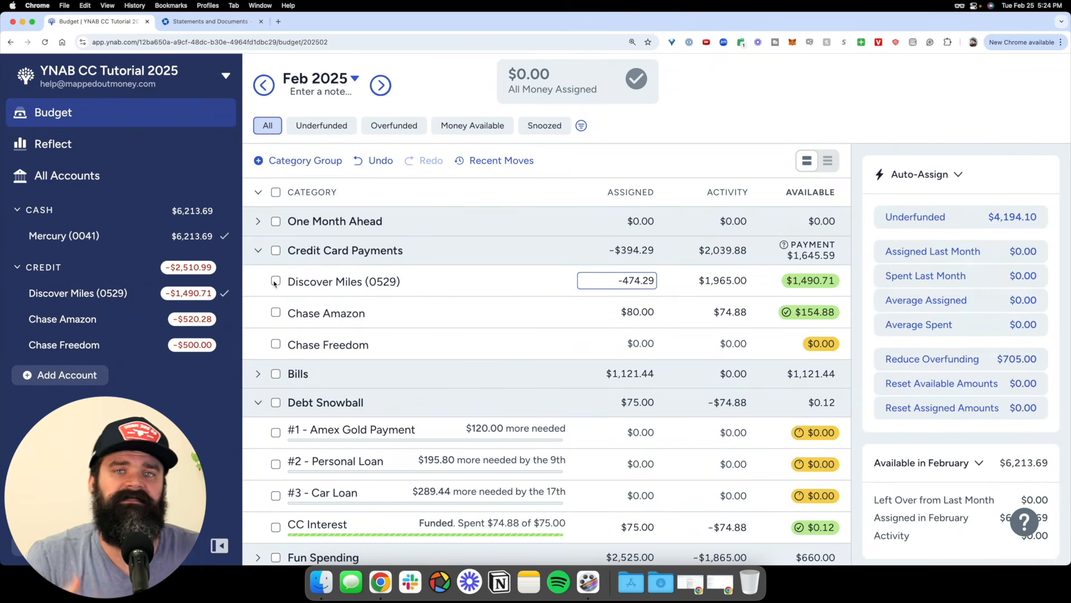